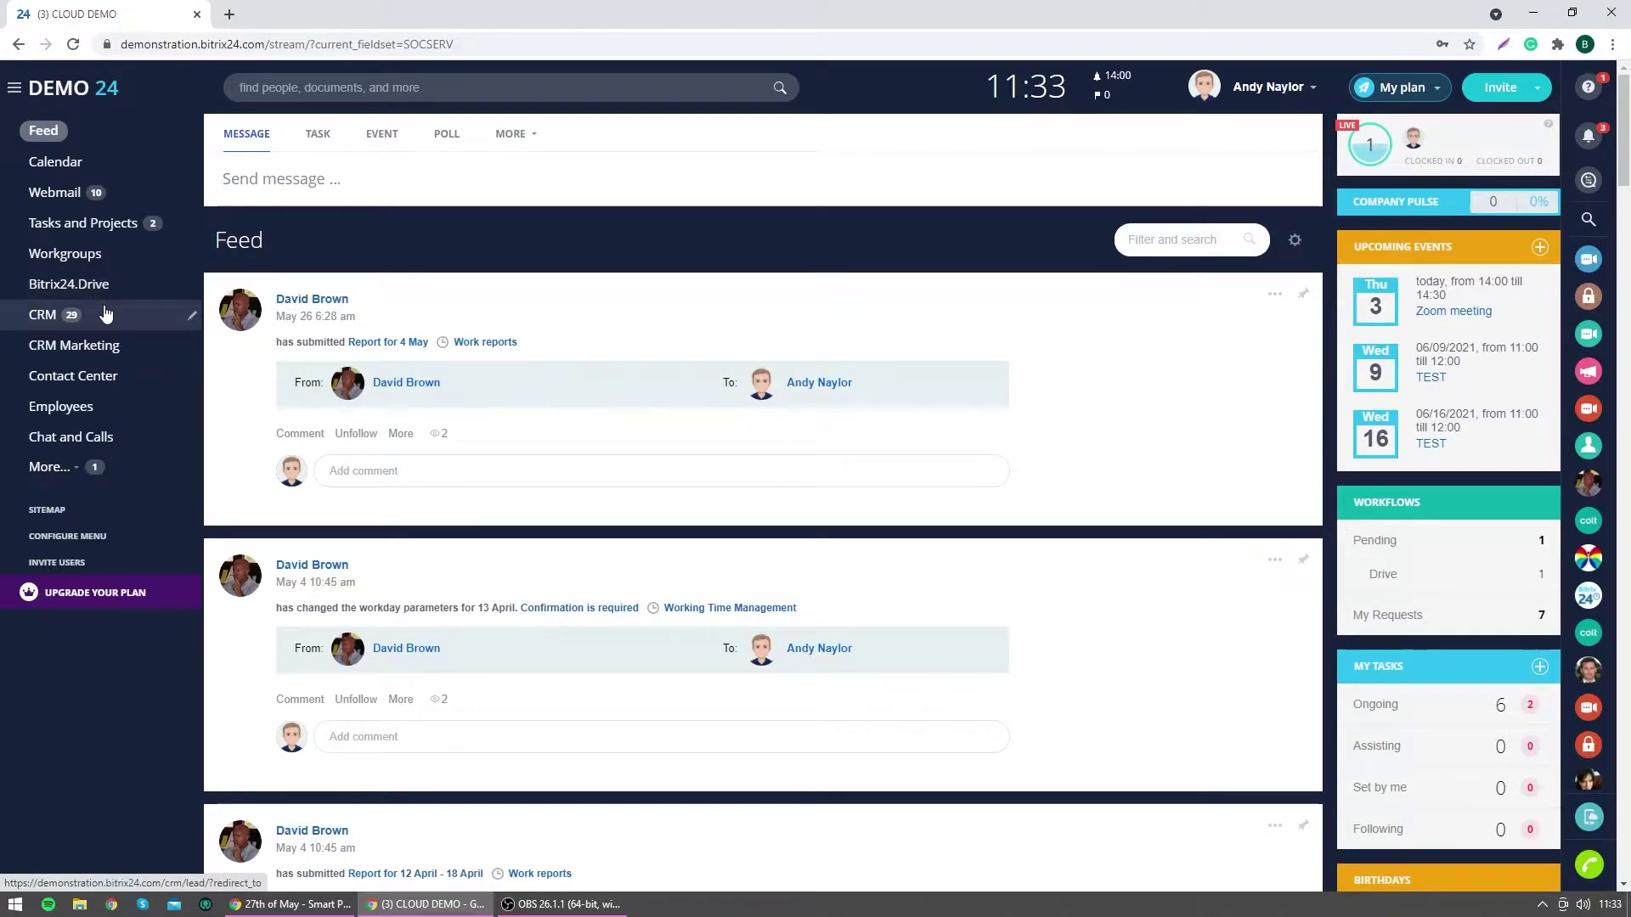
Open the list of Smart Process Automations in the CRM.
{"action": "left_click", "coordinate": [72, 317]}
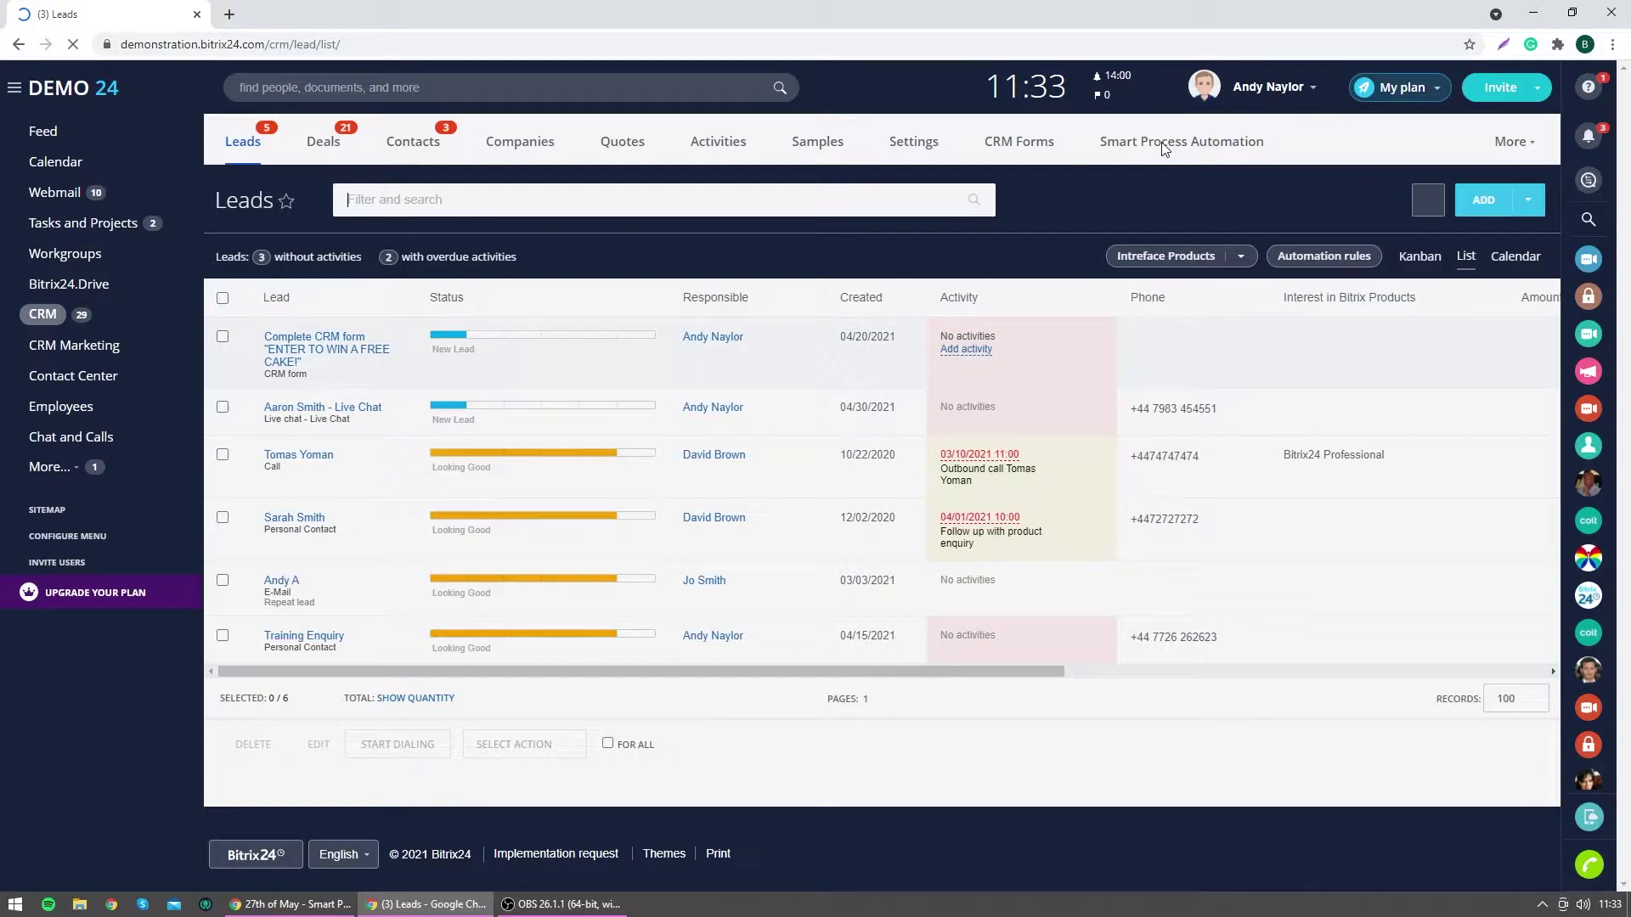
{"action": "left_click", "coordinate": [1578, 100]}
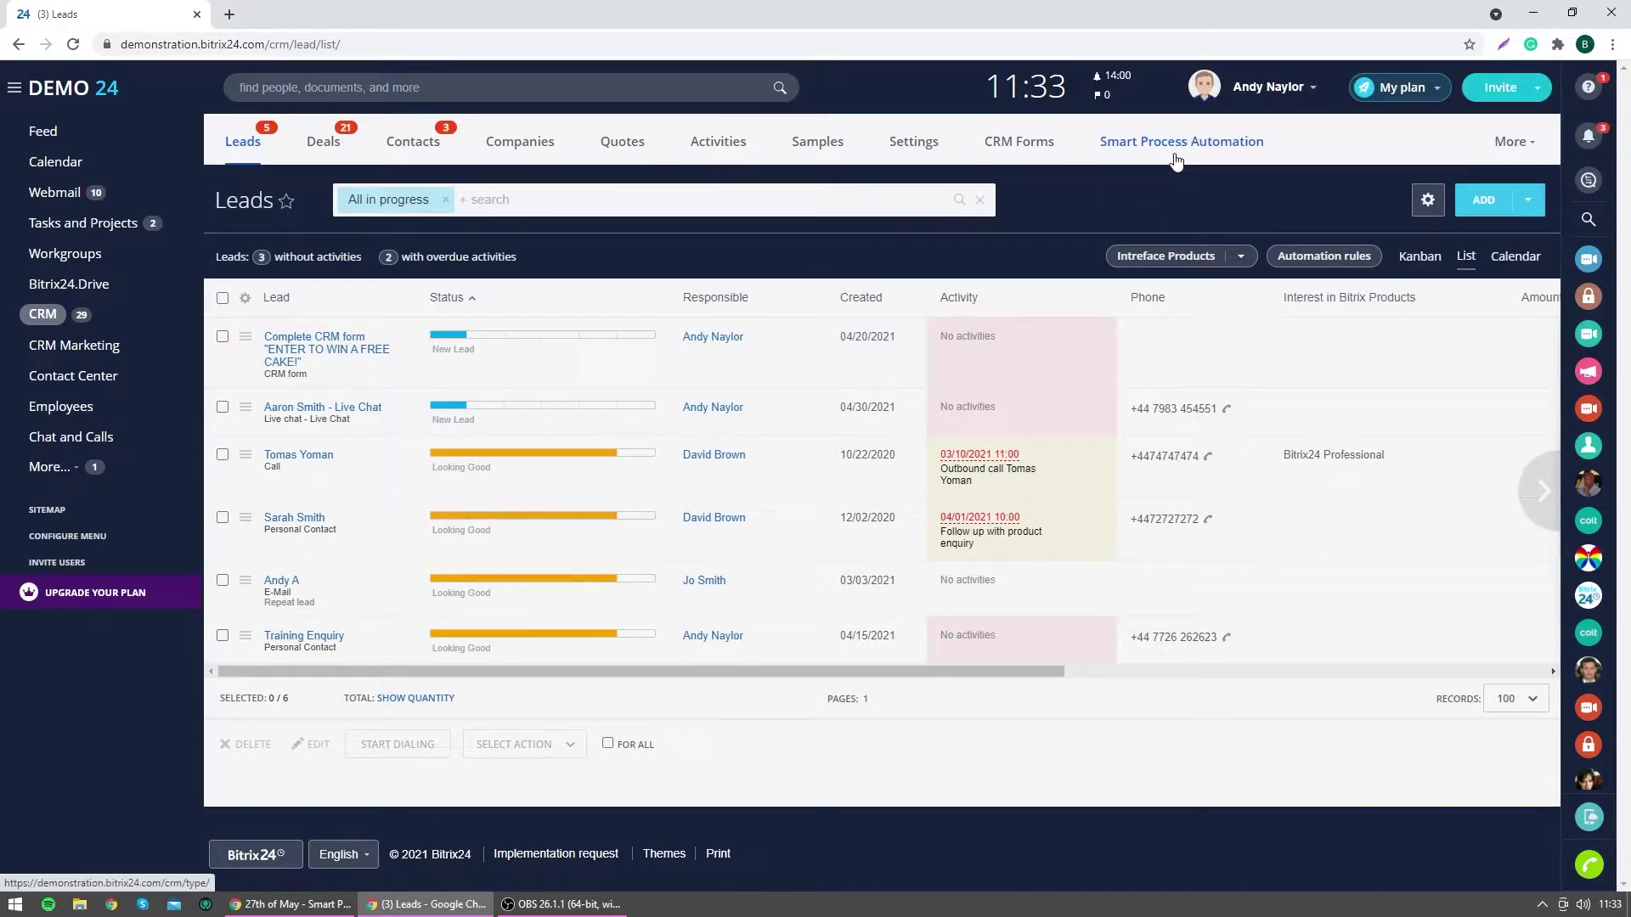
{"action": "left_click", "coordinate": [1511, 142]}
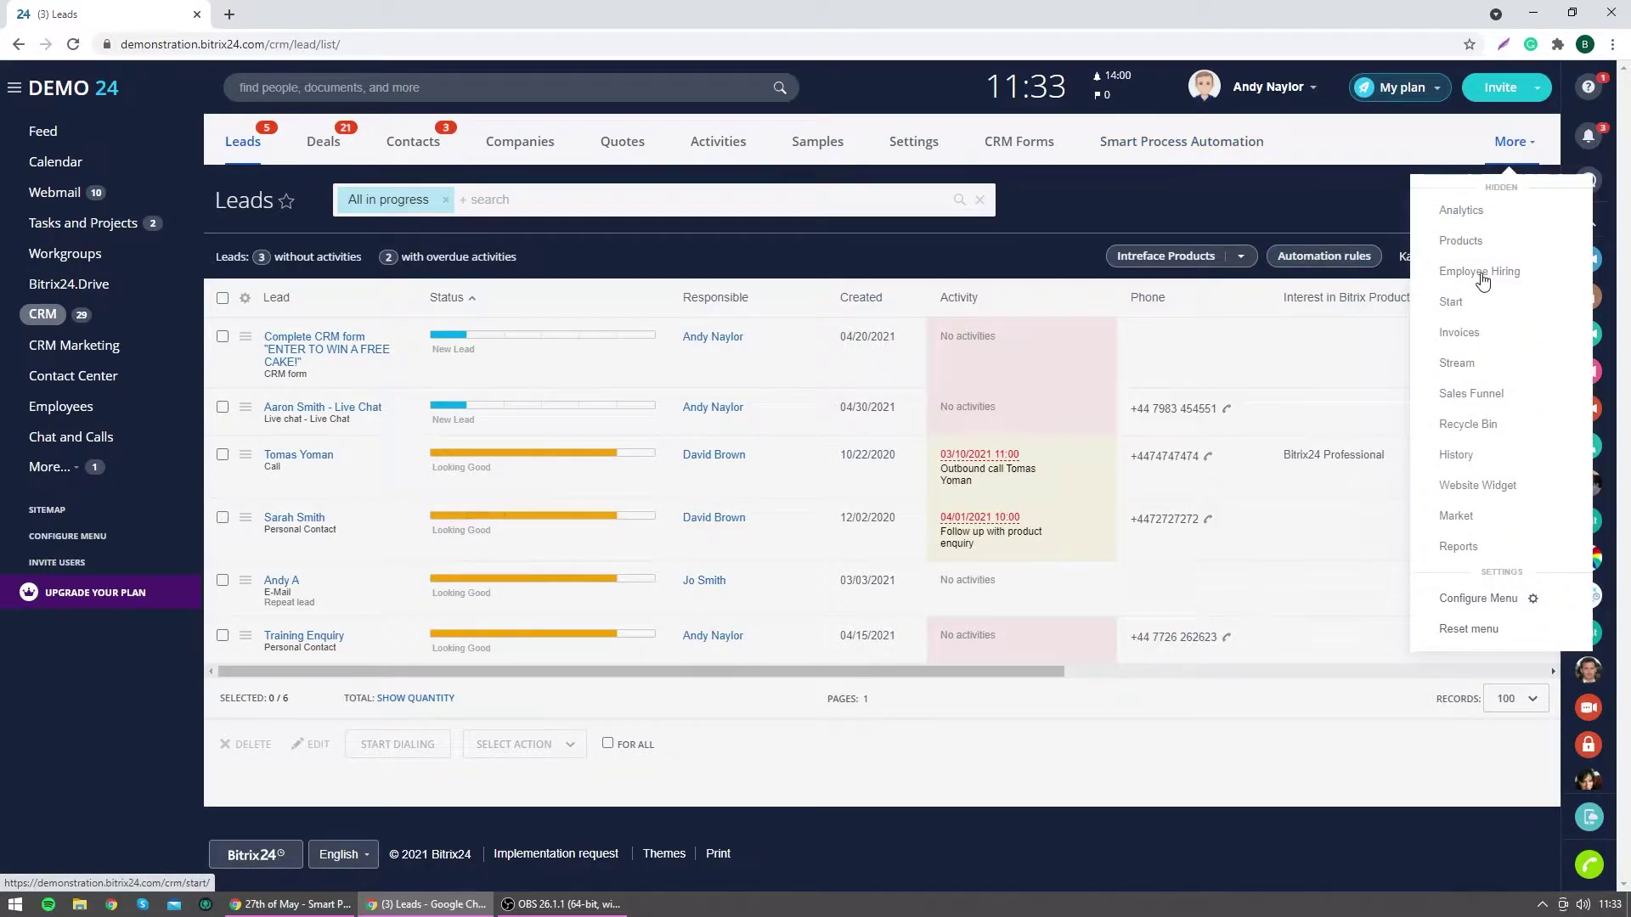
{"action": "left_click", "coordinate": [1210, 146]}
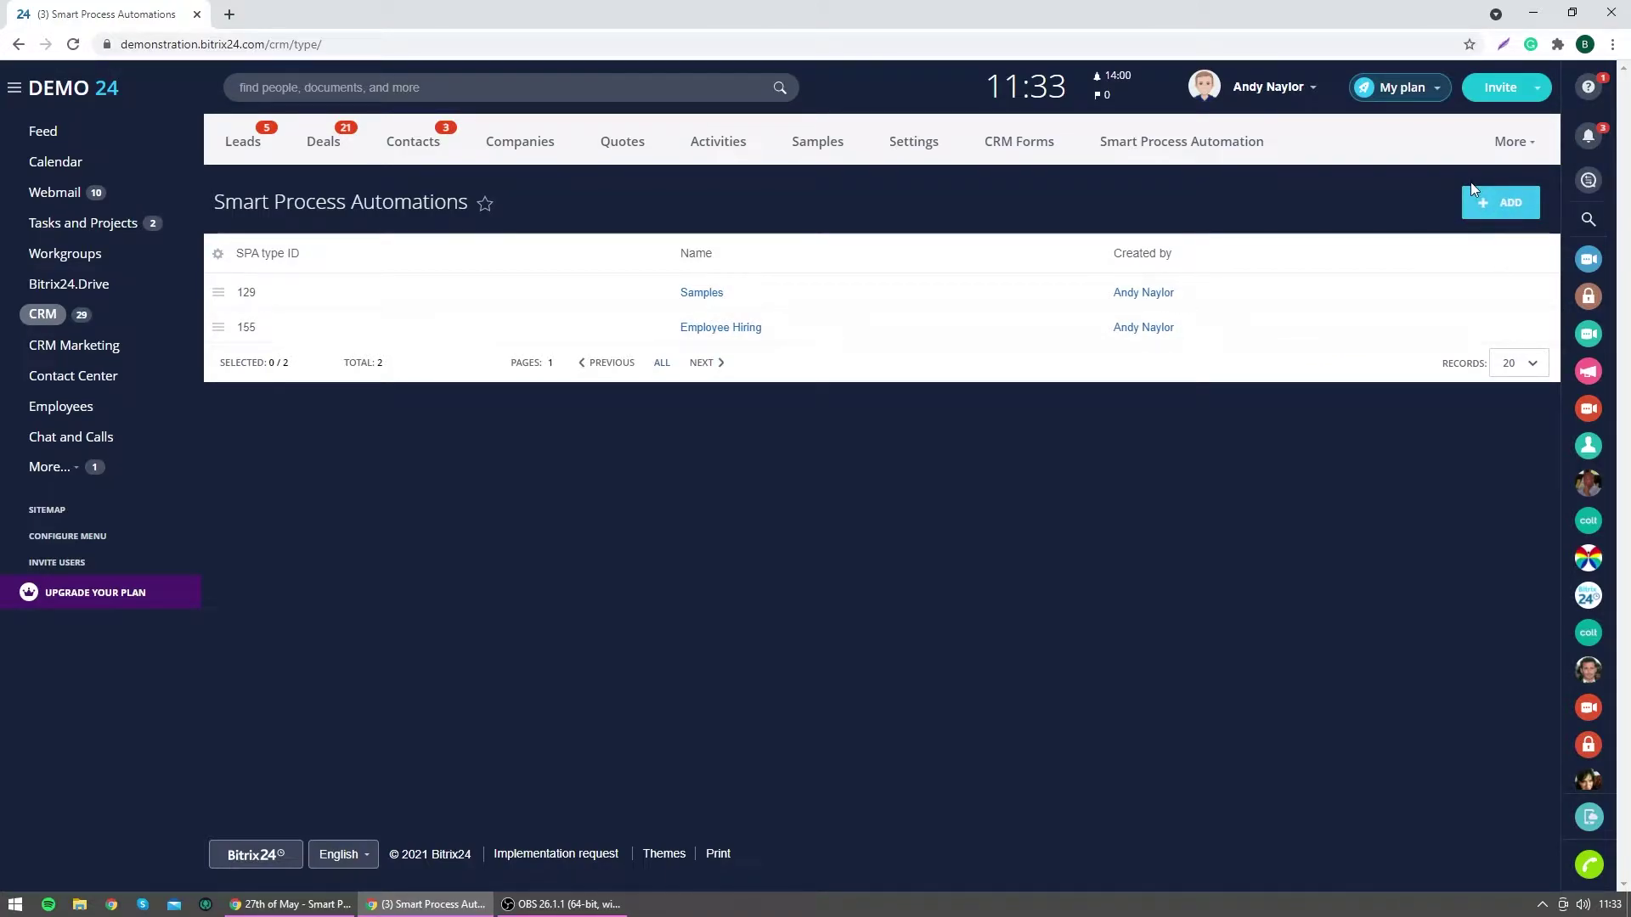
Start a new Smart Process Automation from the Empty SPA template and name it Onboarding.
{"action": "left_click", "coordinate": [1488, 195]}
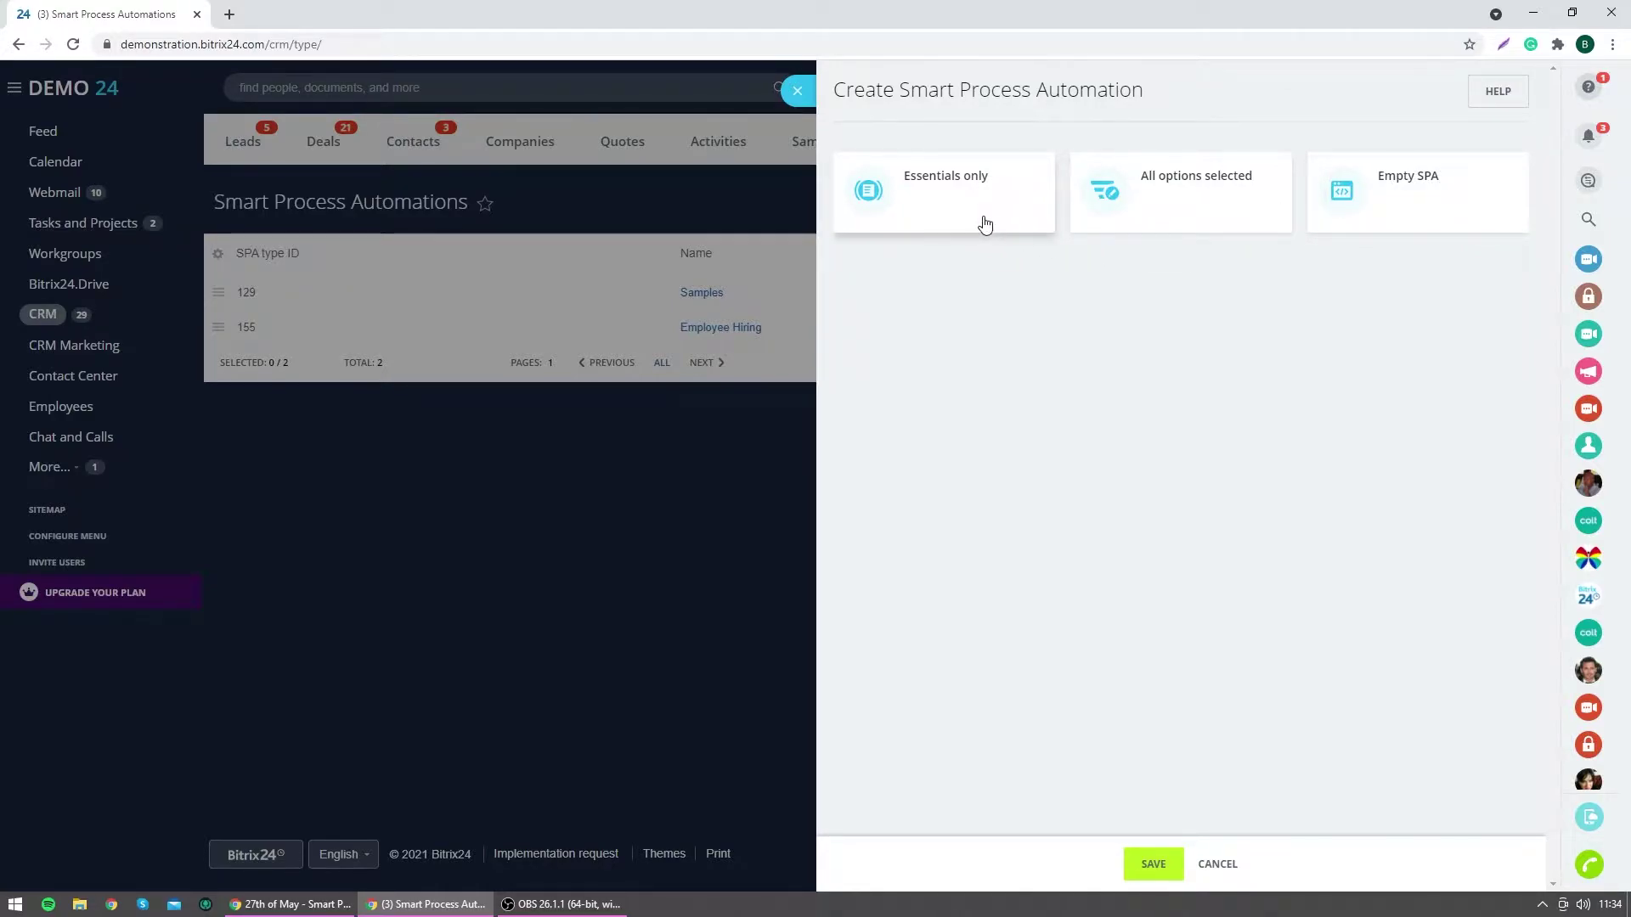
{"action": "left_click", "coordinate": [1371, 196]}
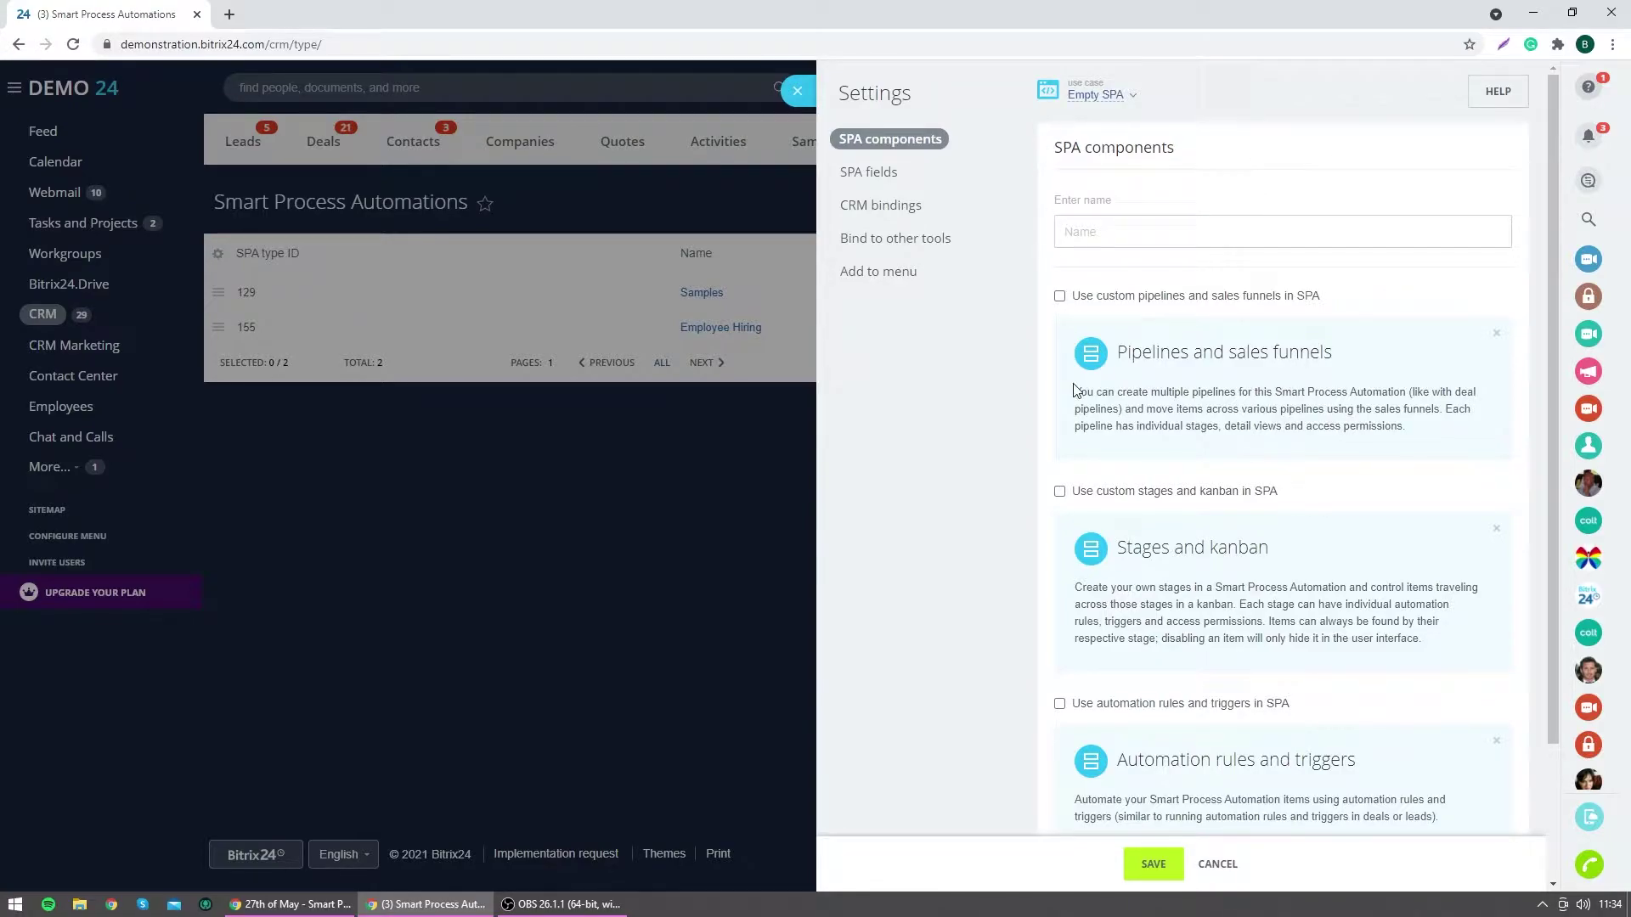
{"action": "left_click", "coordinate": [1091, 230]}
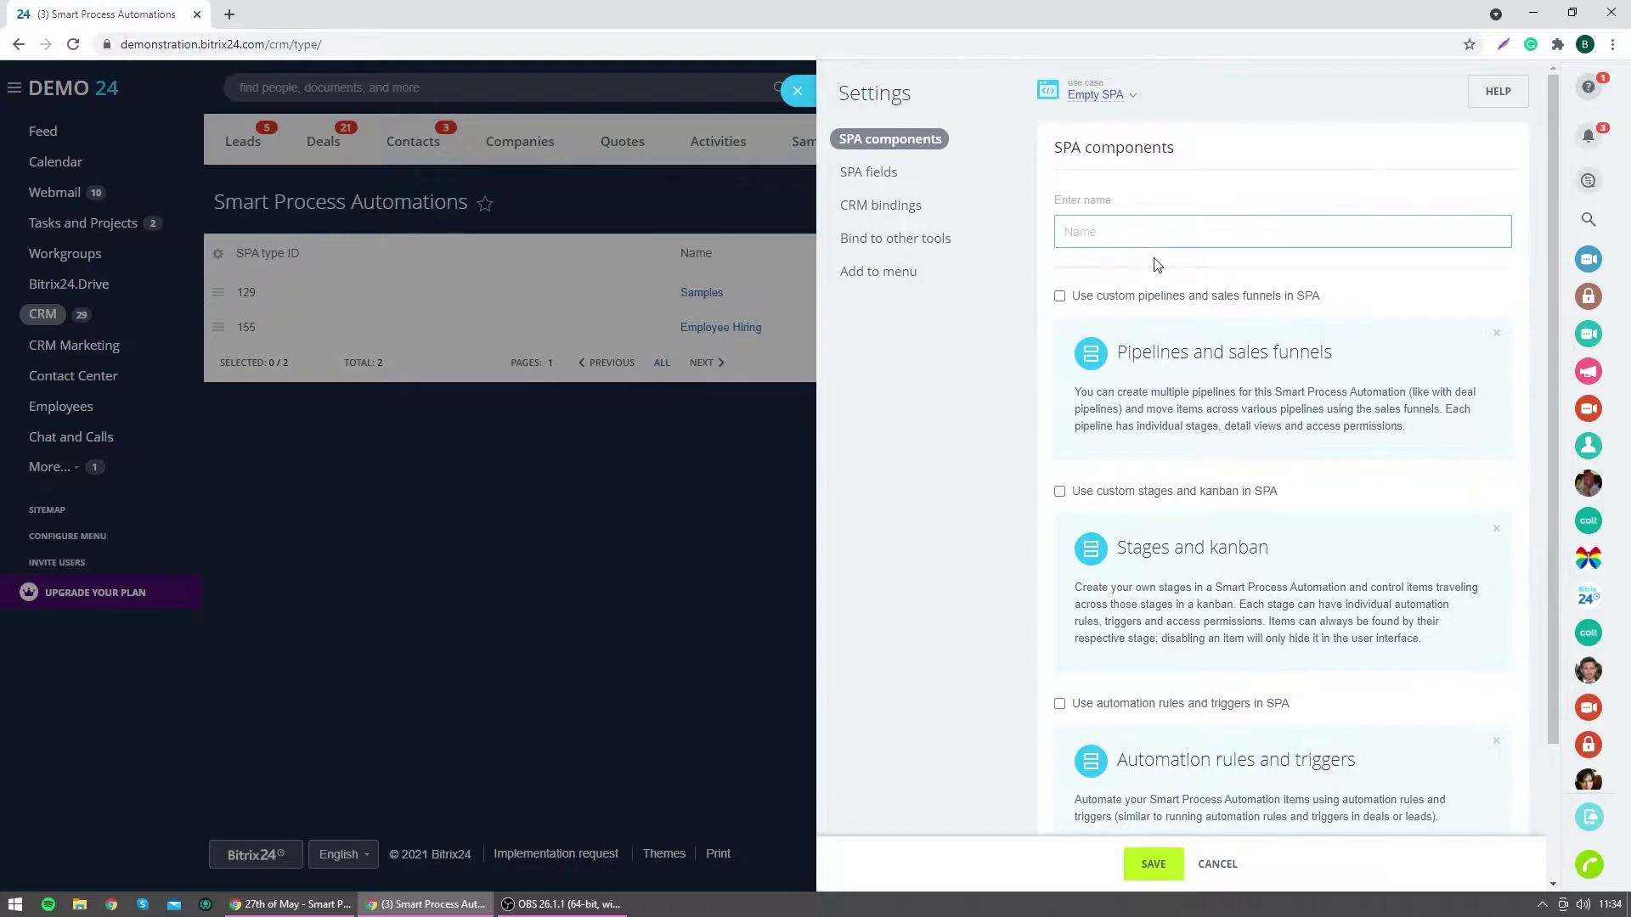
{"action": "type", "text": "Ob"}
{"action": "key", "text": "BackSpace"}
{"action": "key", "text": "BackSpace"}
{"action": "key", "text": "BackSpace"}
{"action": "type", "text": "nboa"}
{"action": "double_click", "coordinate": [1107, 231]}
{"action": "right_click", "coordinate": [1078, 238]}
{"action": "left_click", "coordinate": [1152, 253]}
Enable custom pipelines and sales funnels, custom stages and kanban, automation rules and triggers, and public new pipelines for the Onboarding SPA.
{"action": "scroll", "coordinate": [1213, 343], "scroll_direction": "down", "scroll_amount": 3}
{"action": "scroll", "coordinate": [1213, 319], "scroll_direction": "up", "scroll_amount": 3}
{"action": "scroll", "coordinate": [1141, 637], "scroll_direction": "down", "scroll_amount": 3}
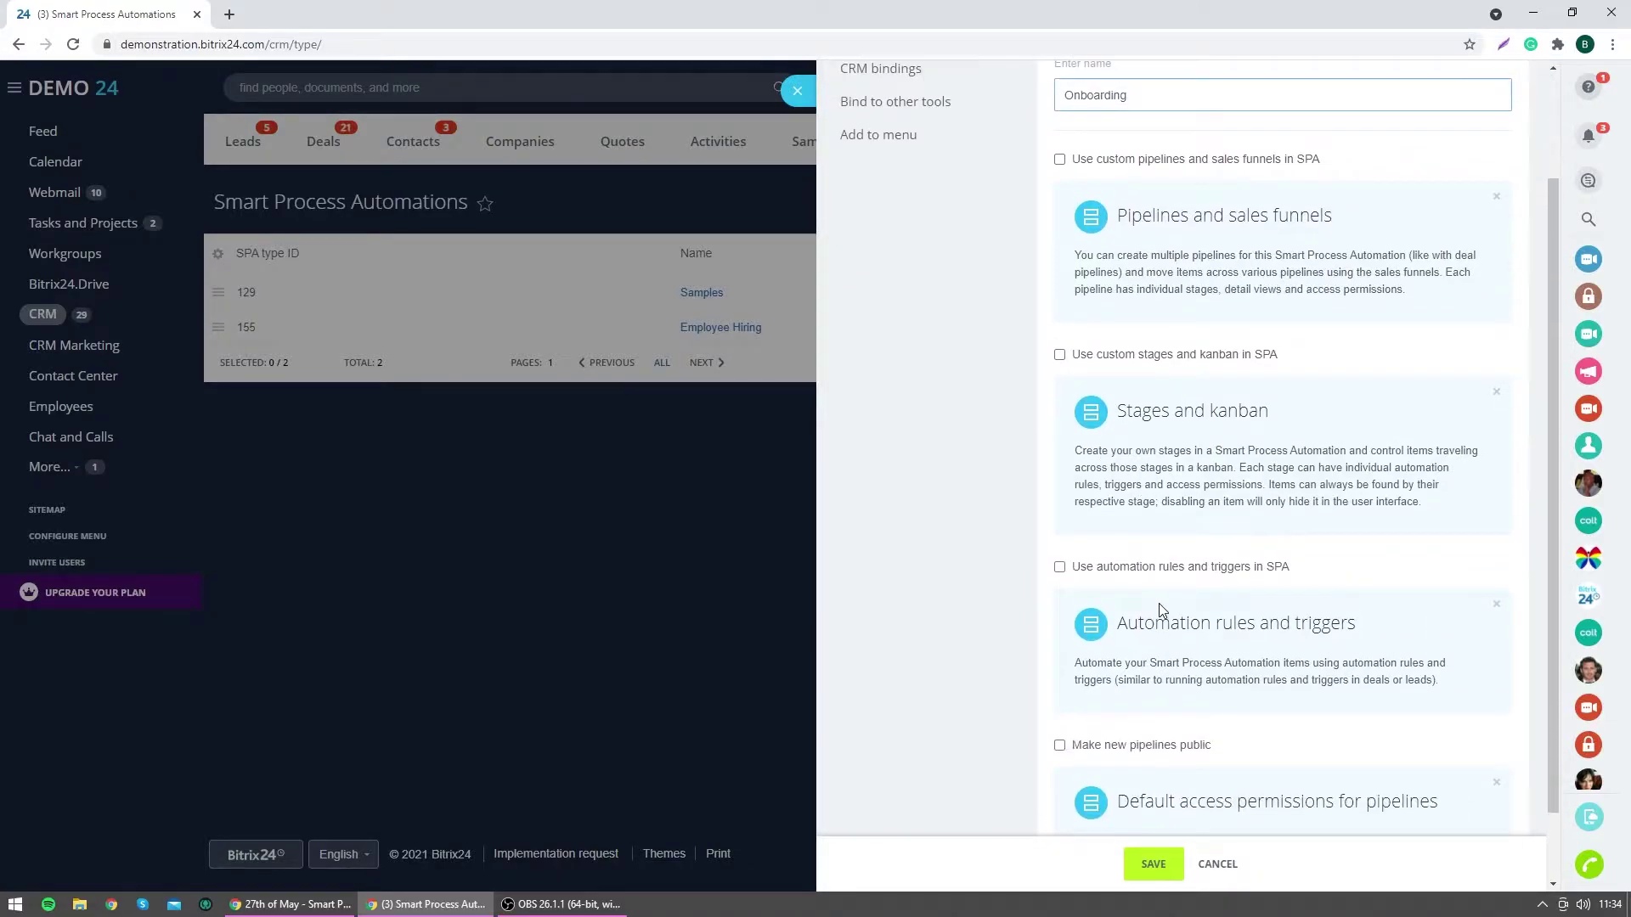
{"action": "scroll", "coordinate": [1158, 604], "scroll_direction": "up", "scroll_amount": 3}
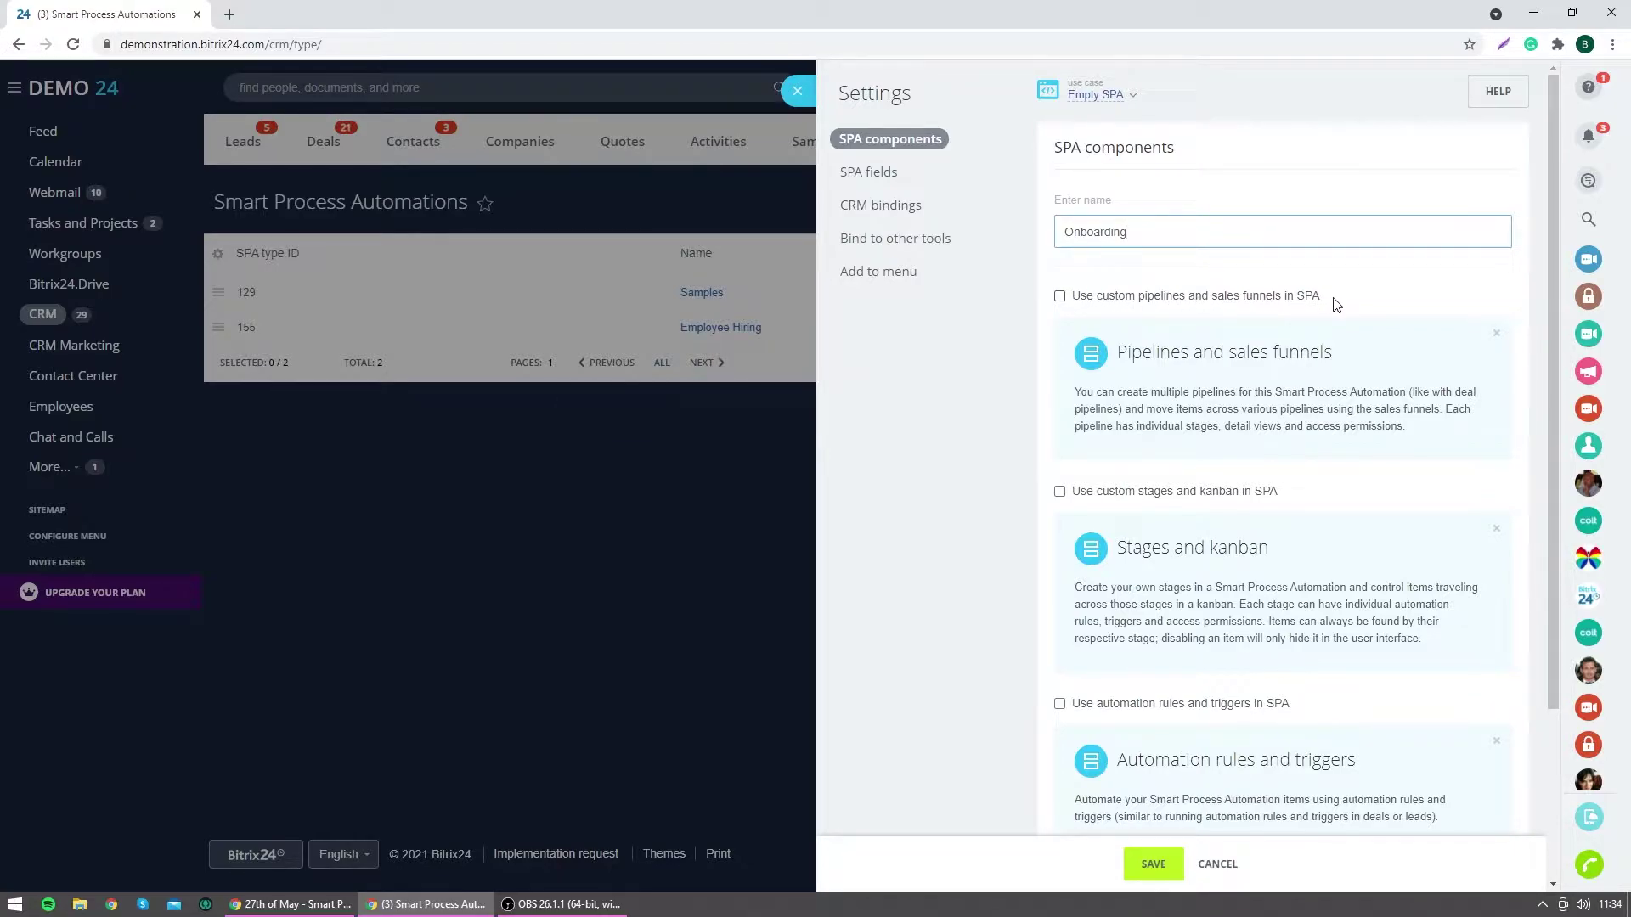
{"action": "left_click", "coordinate": [1117, 302]}
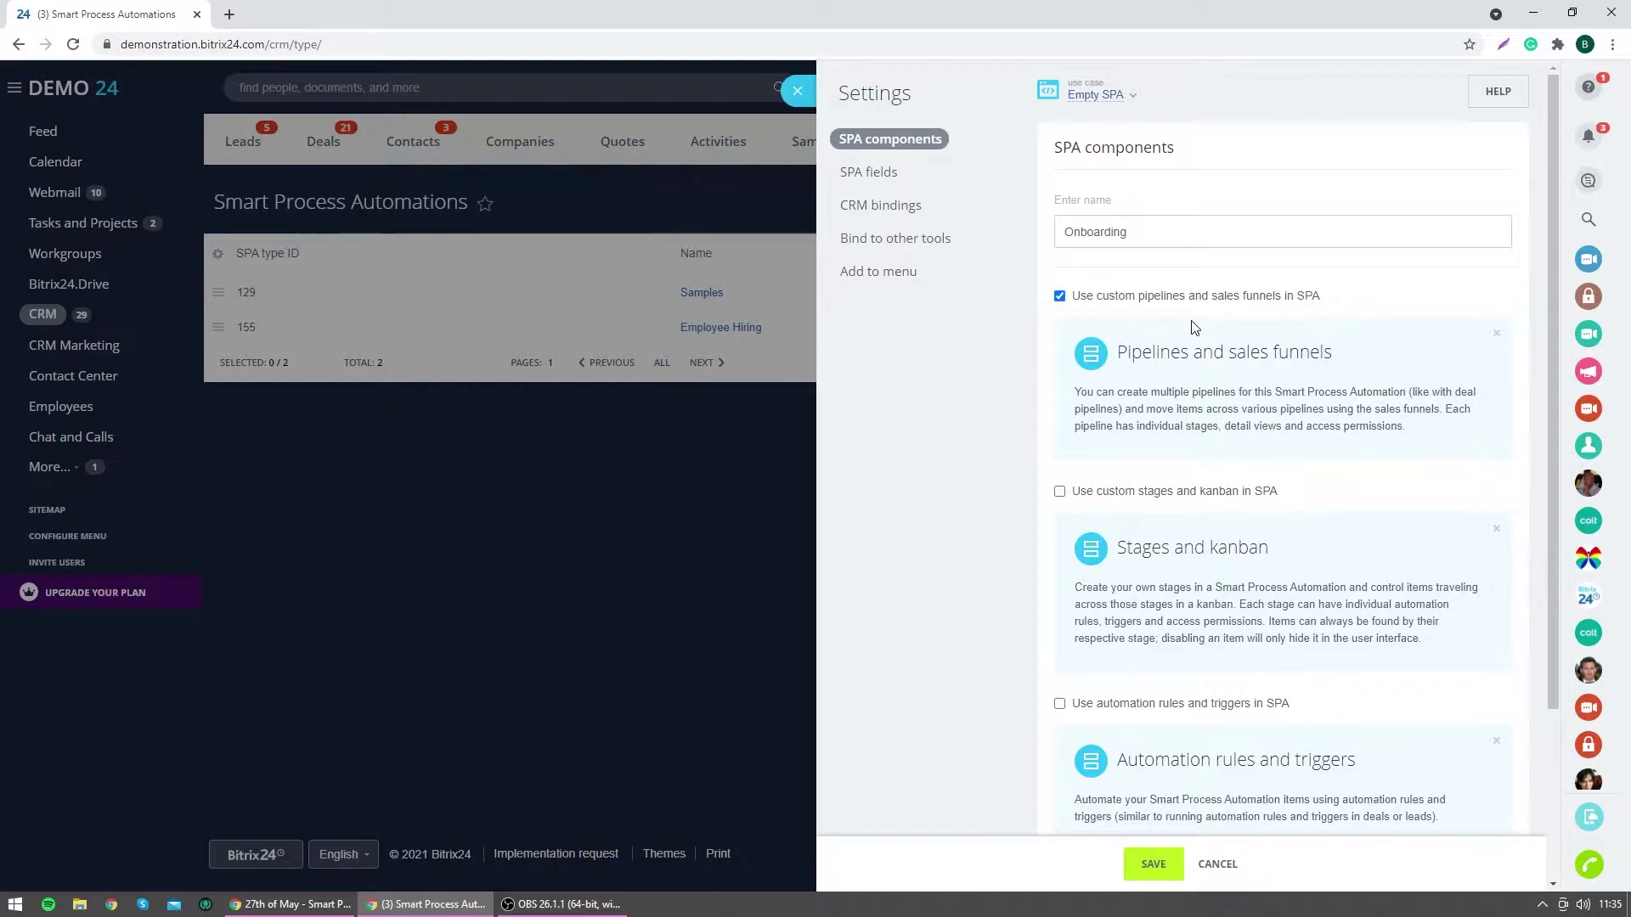
{"action": "scroll", "coordinate": [1194, 327], "scroll_direction": "down", "scroll_amount": 1}
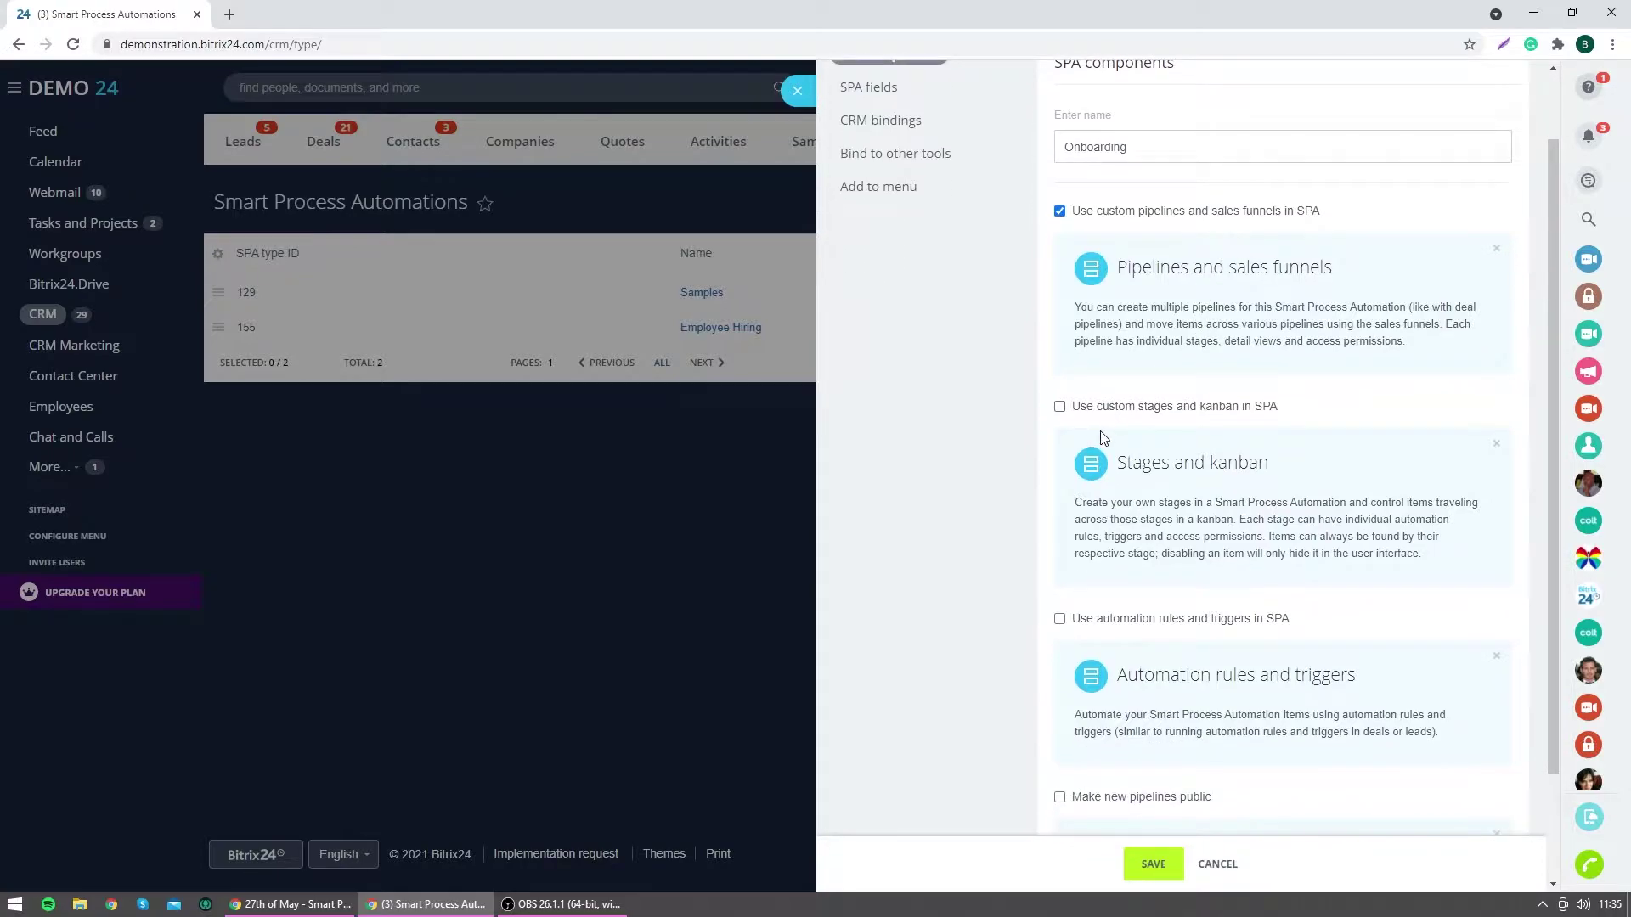
{"action": "left_click", "coordinate": [1059, 406]}
{"action": "scroll", "coordinate": [1181, 357], "scroll_direction": "down", "scroll_amount": 1}
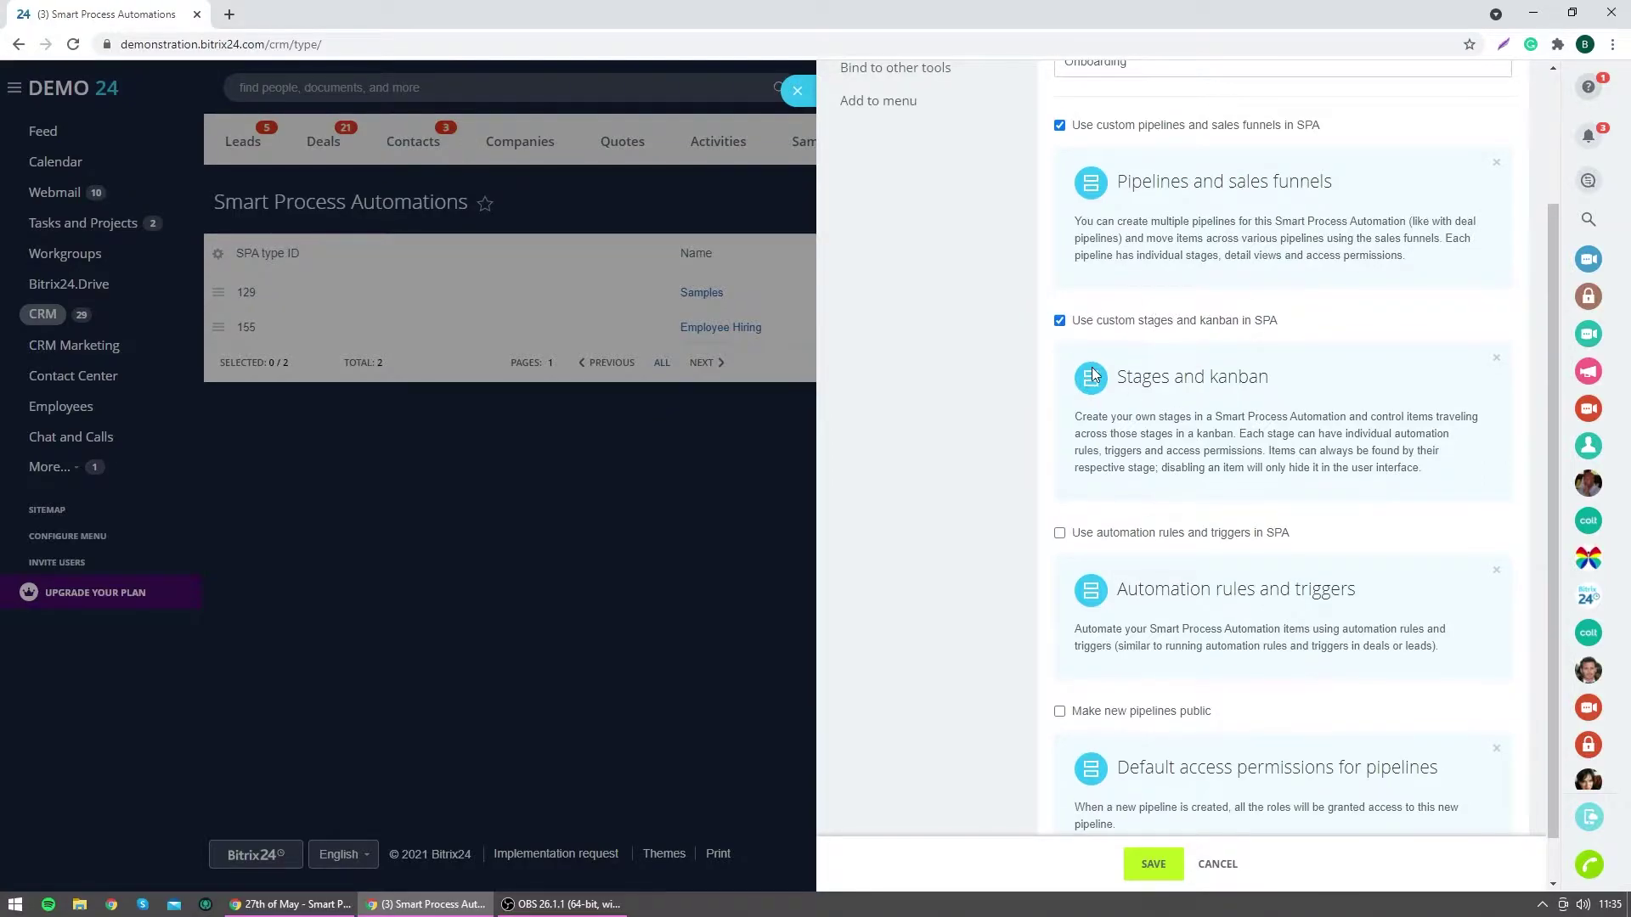
{"action": "scroll", "coordinate": [1094, 367], "scroll_direction": "down", "scroll_amount": 1}
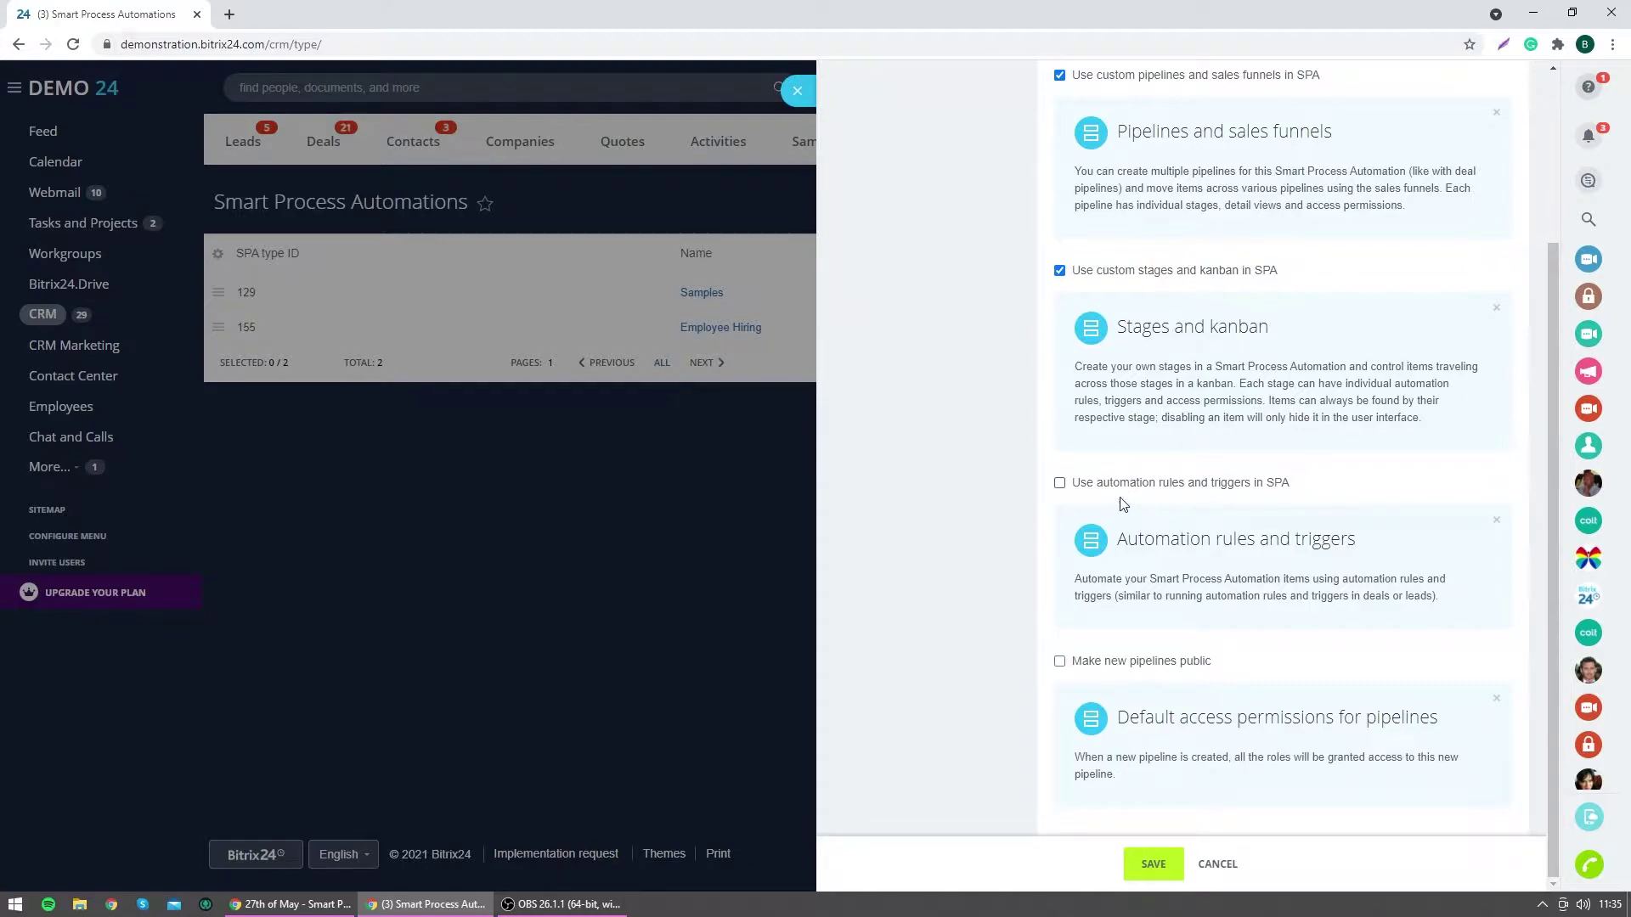
{"action": "left_click", "coordinate": [1099, 484]}
{"action": "left_click", "coordinate": [1150, 663]}
Review the SPA component options and their descriptions from the name field down to default access permissions.
{"action": "scroll", "coordinate": [1283, 680], "scroll_direction": "up", "scroll_amount": 1}
{"action": "scroll", "coordinate": [1127, 554], "scroll_direction": "down", "scroll_amount": 1}
{"action": "scroll", "coordinate": [1330, 708], "scroll_direction": "up", "scroll_amount": 3}
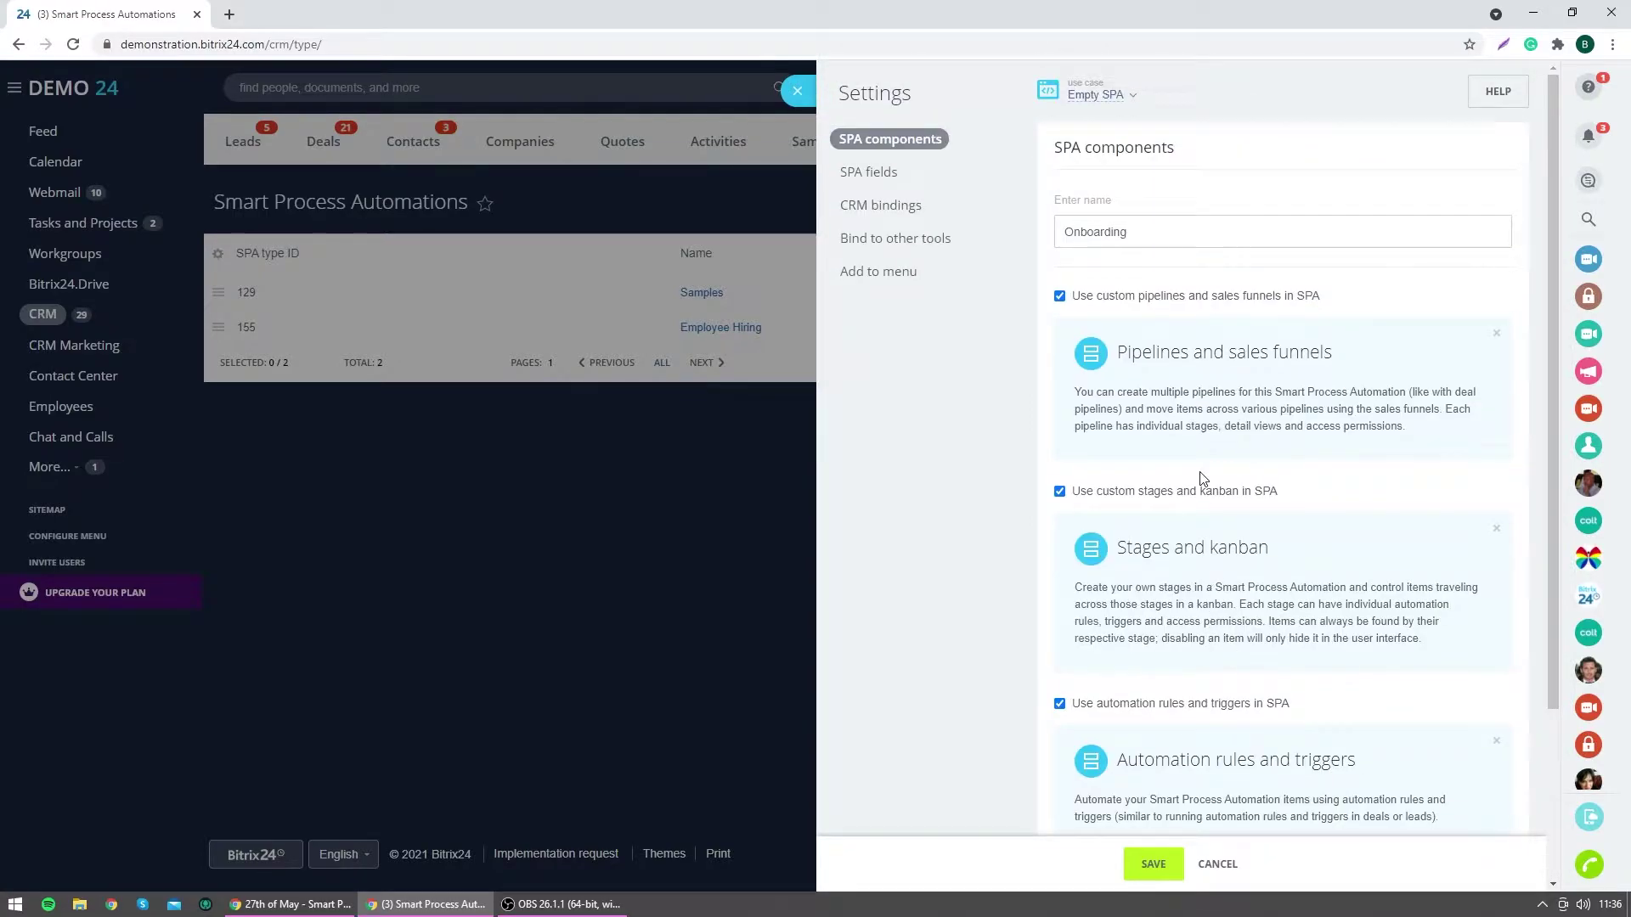
{"action": "scroll", "coordinate": [1090, 531], "scroll_direction": "down", "scroll_amount": 3}
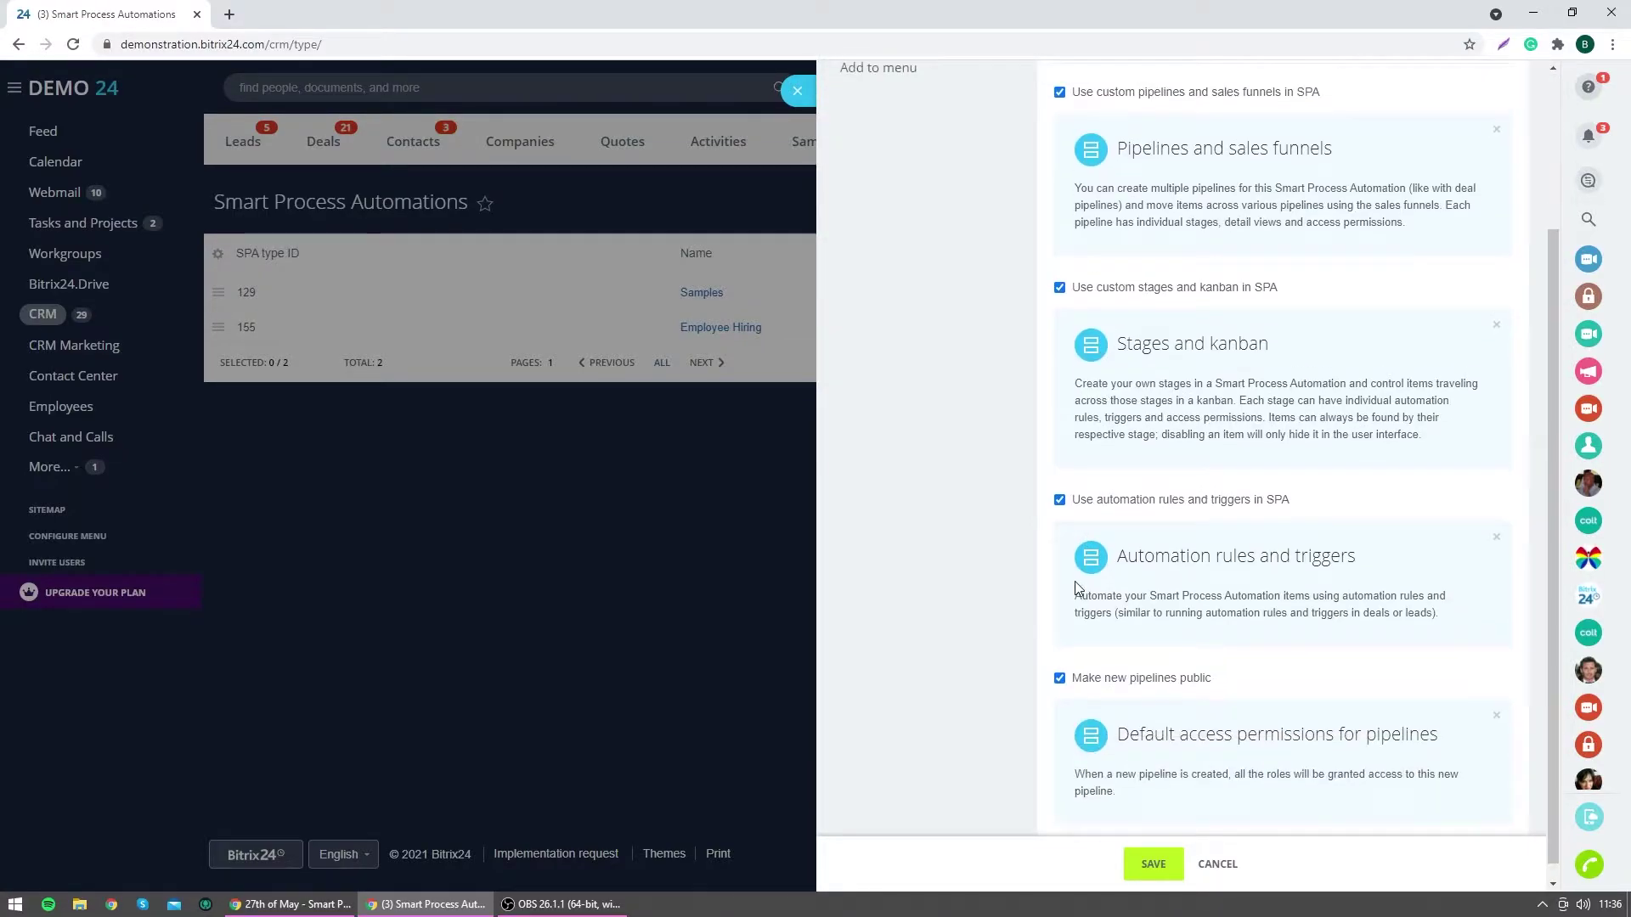
{"action": "scroll", "coordinate": [1158, 386], "scroll_direction": "up", "scroll_amount": 3}
{"action": "scroll", "coordinate": [1162, 586], "scroll_direction": "down", "scroll_amount": 3}
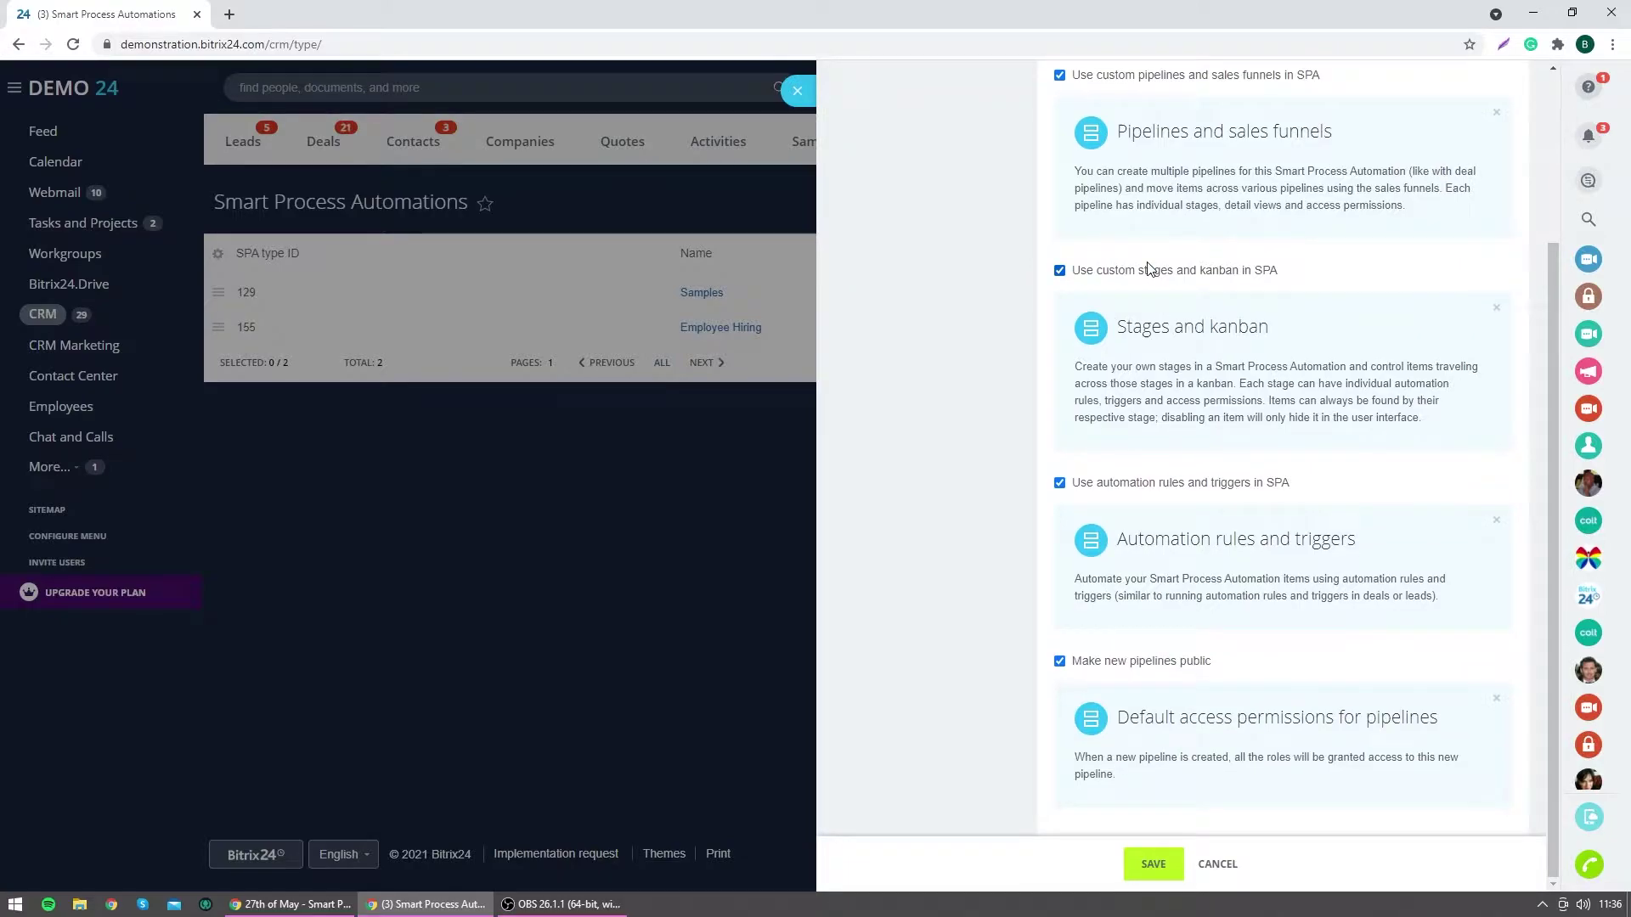
{"action": "scroll", "coordinate": [1149, 269], "scroll_direction": "up", "scroll_amount": 3}
{"action": "scroll", "coordinate": [1155, 593], "scroll_direction": "down", "scroll_amount": 3}
{"action": "scroll", "coordinate": [1313, 357], "scroll_direction": "up", "scroll_amount": 3}
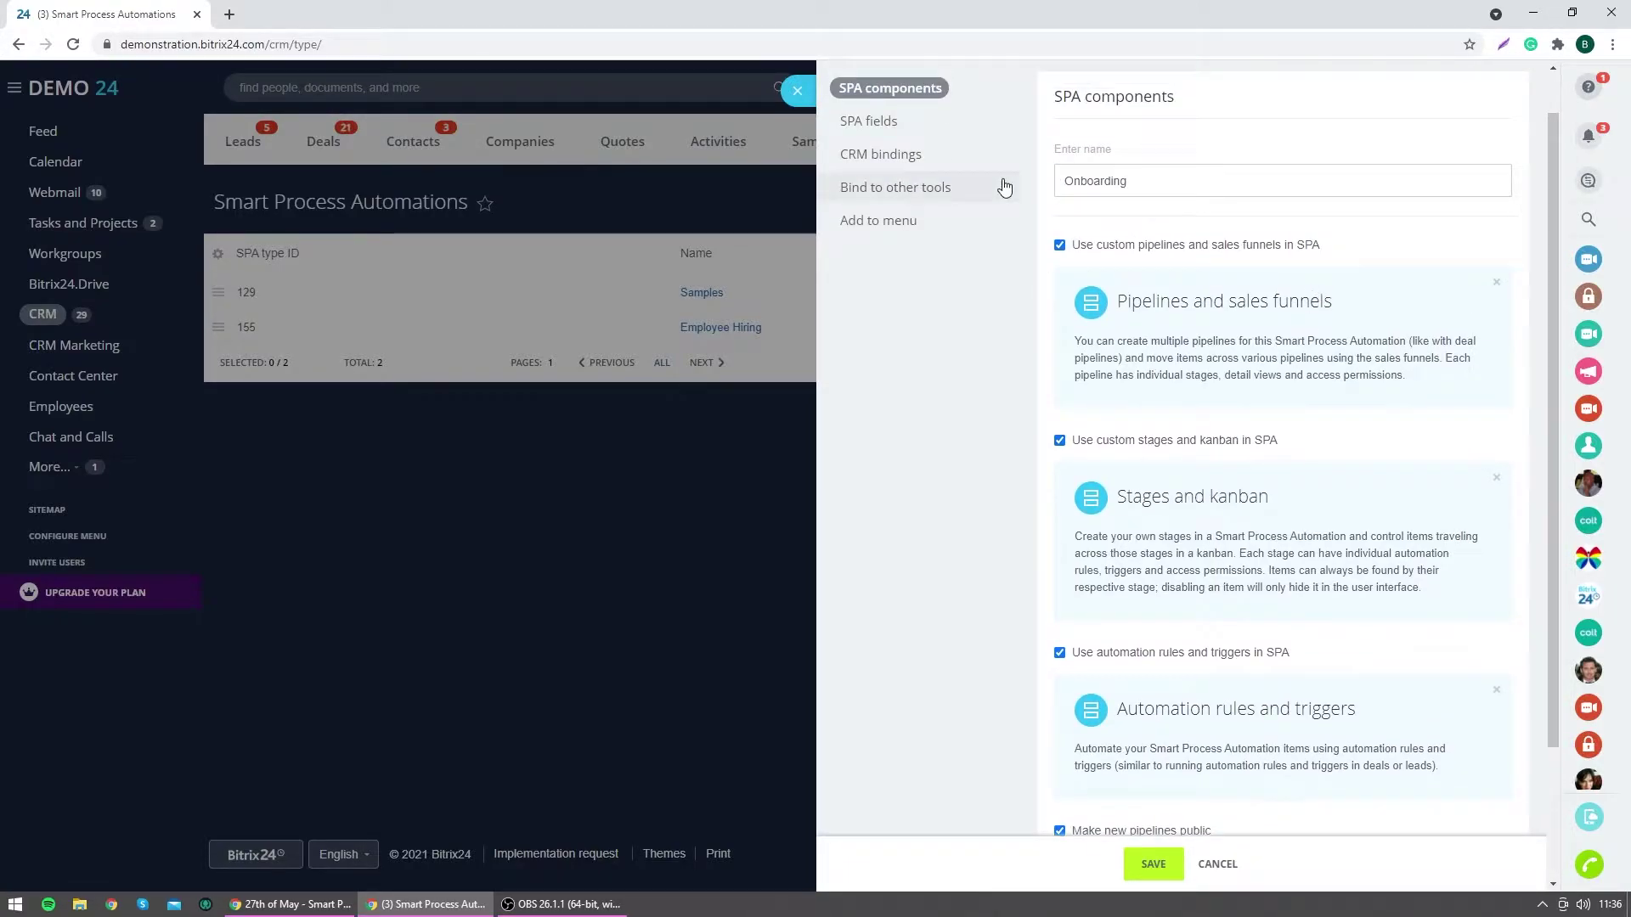
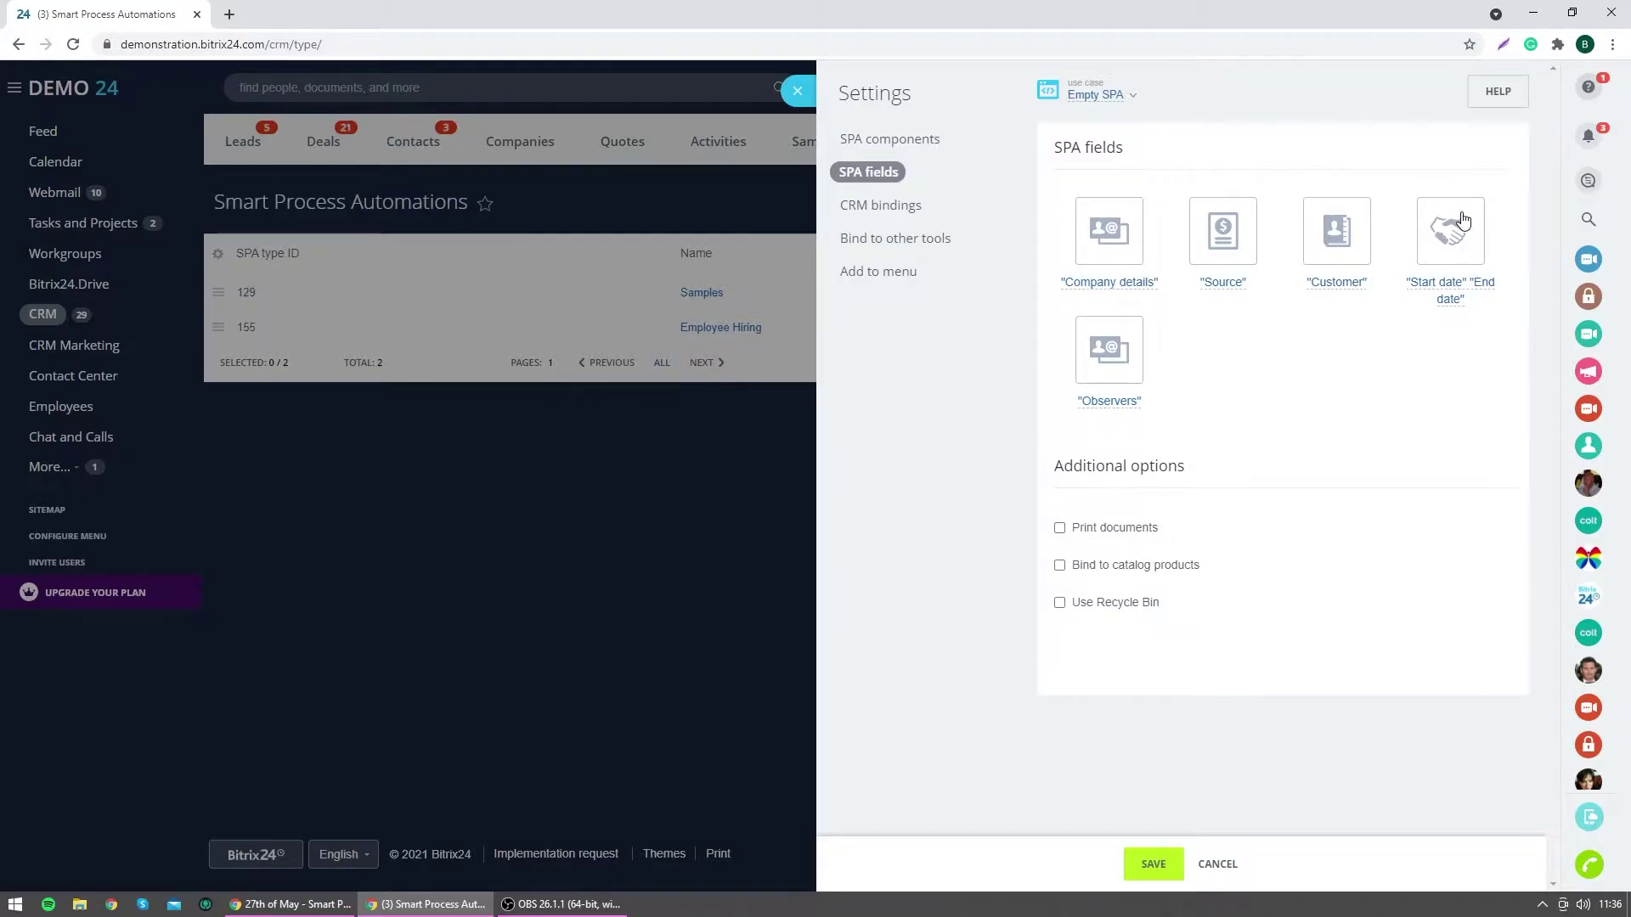
Include the Company details, Source, Customer, Start date/End date and Observers fields in the SPA.
{"action": "left_click", "coordinate": [1130, 223]}
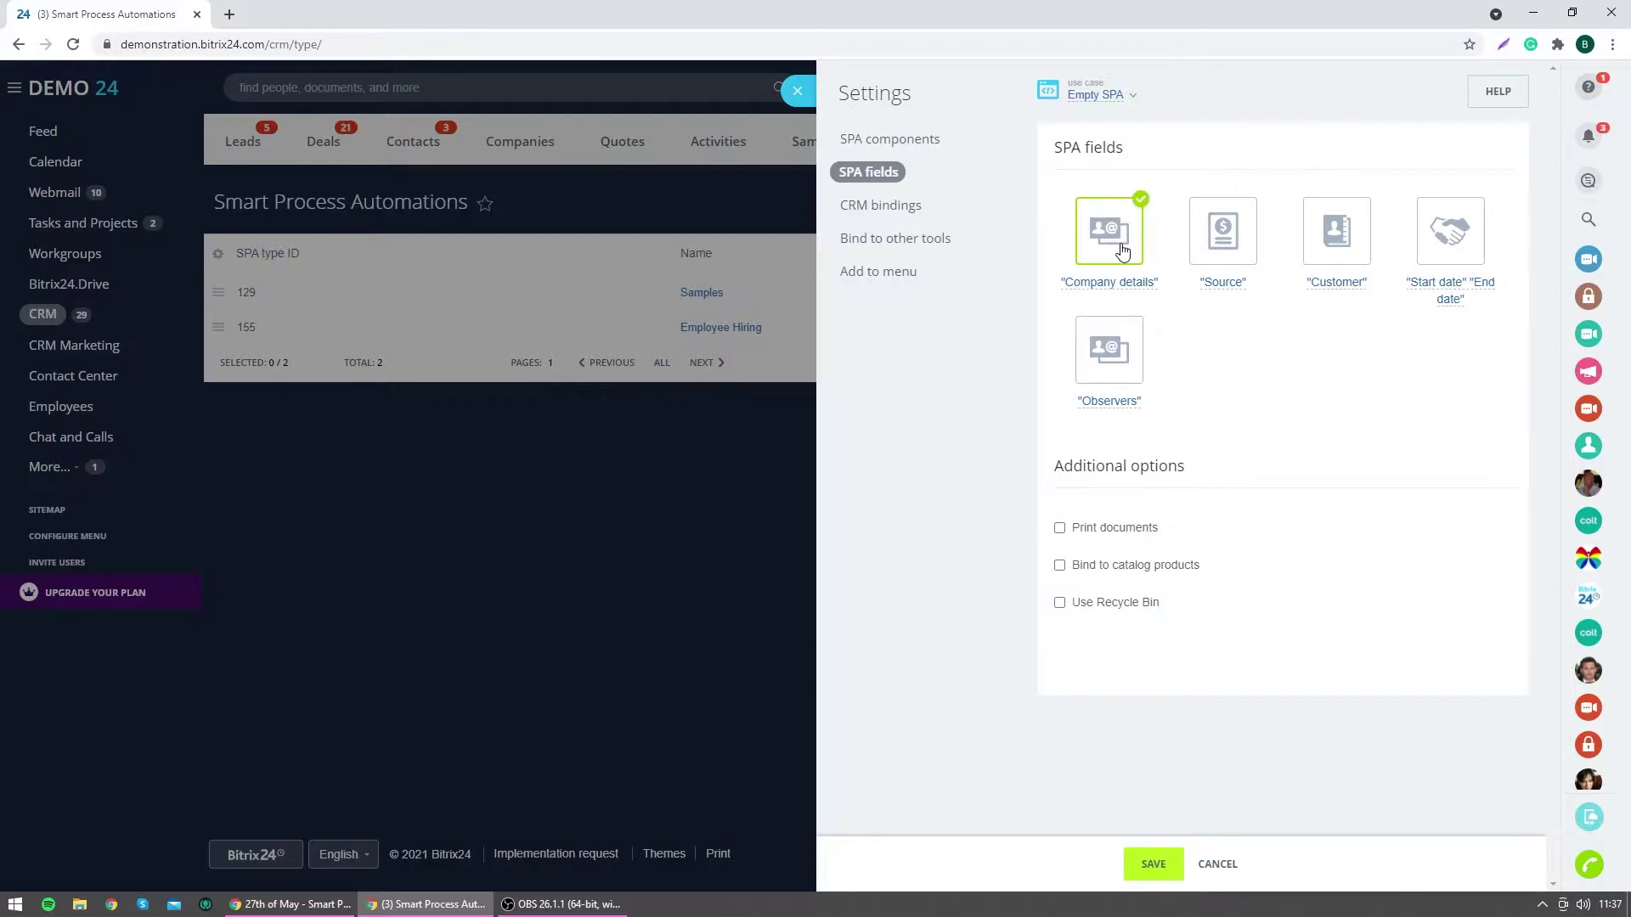
{"action": "left_click", "coordinate": [1191, 248]}
{"action": "left_click", "coordinate": [1358, 225]}
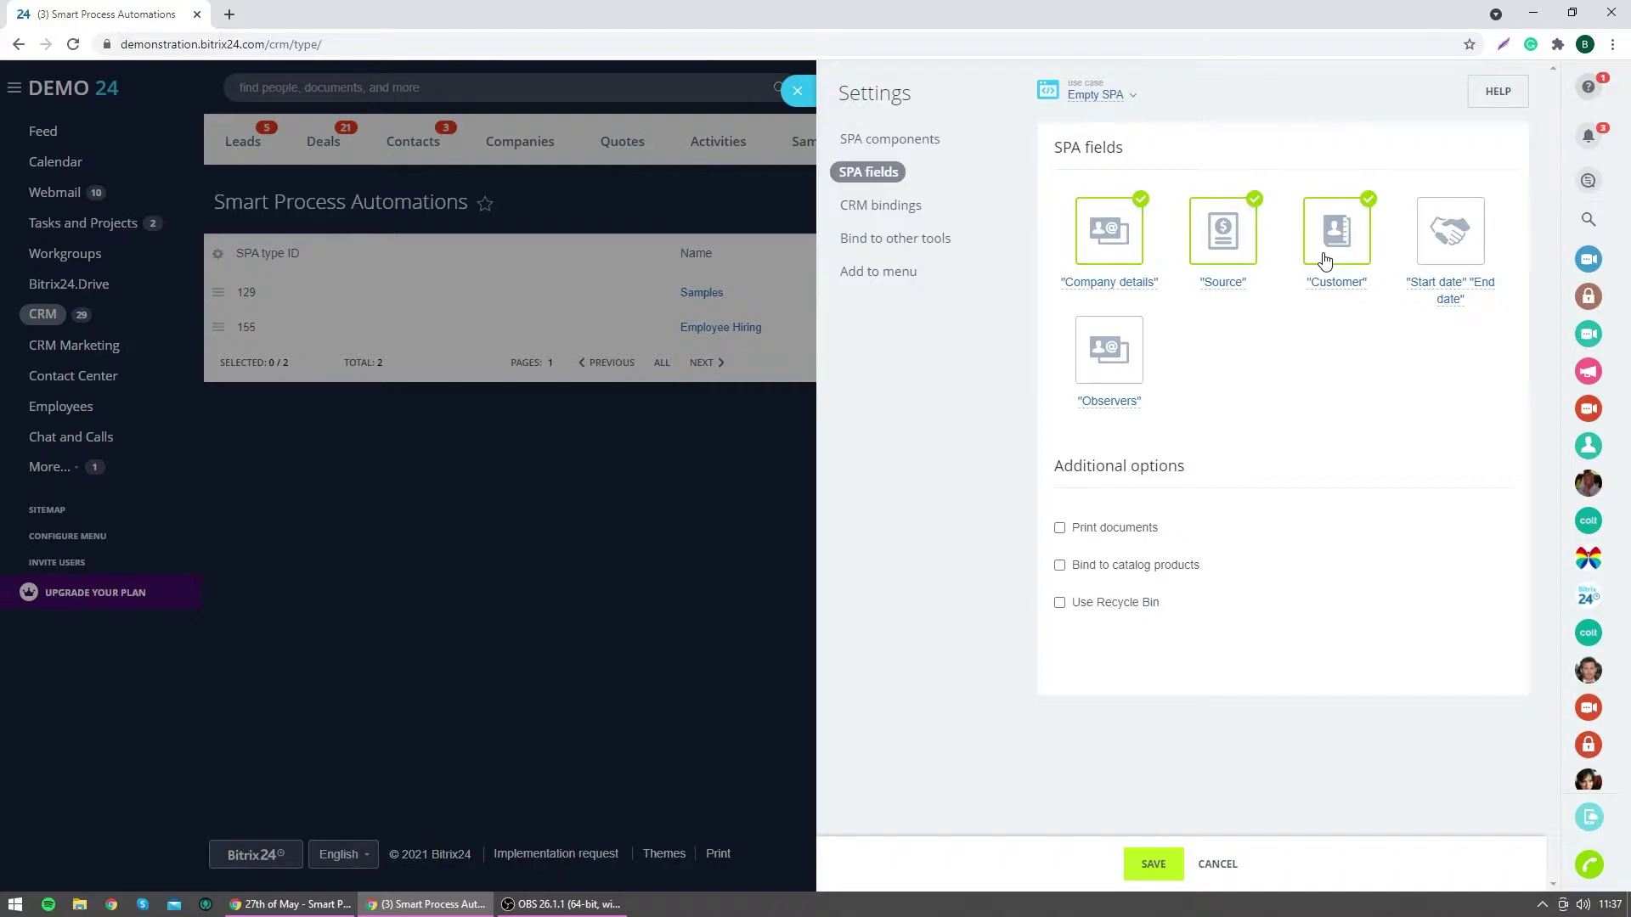
{"action": "left_click", "coordinate": [1444, 241]}
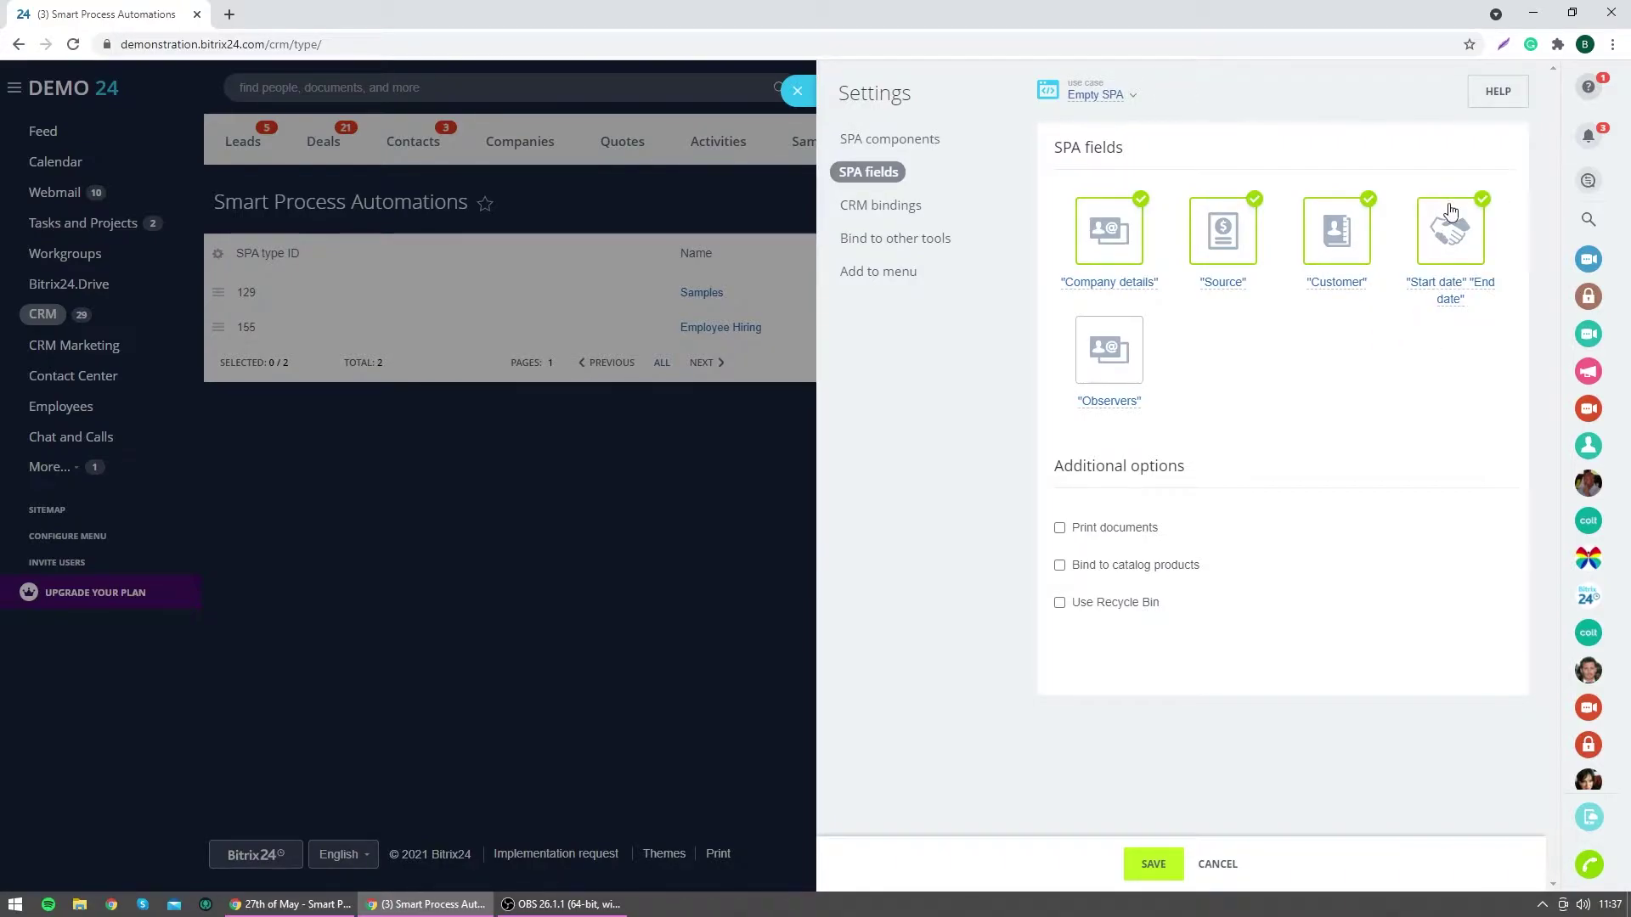
{"action": "left_click", "coordinate": [1114, 361]}
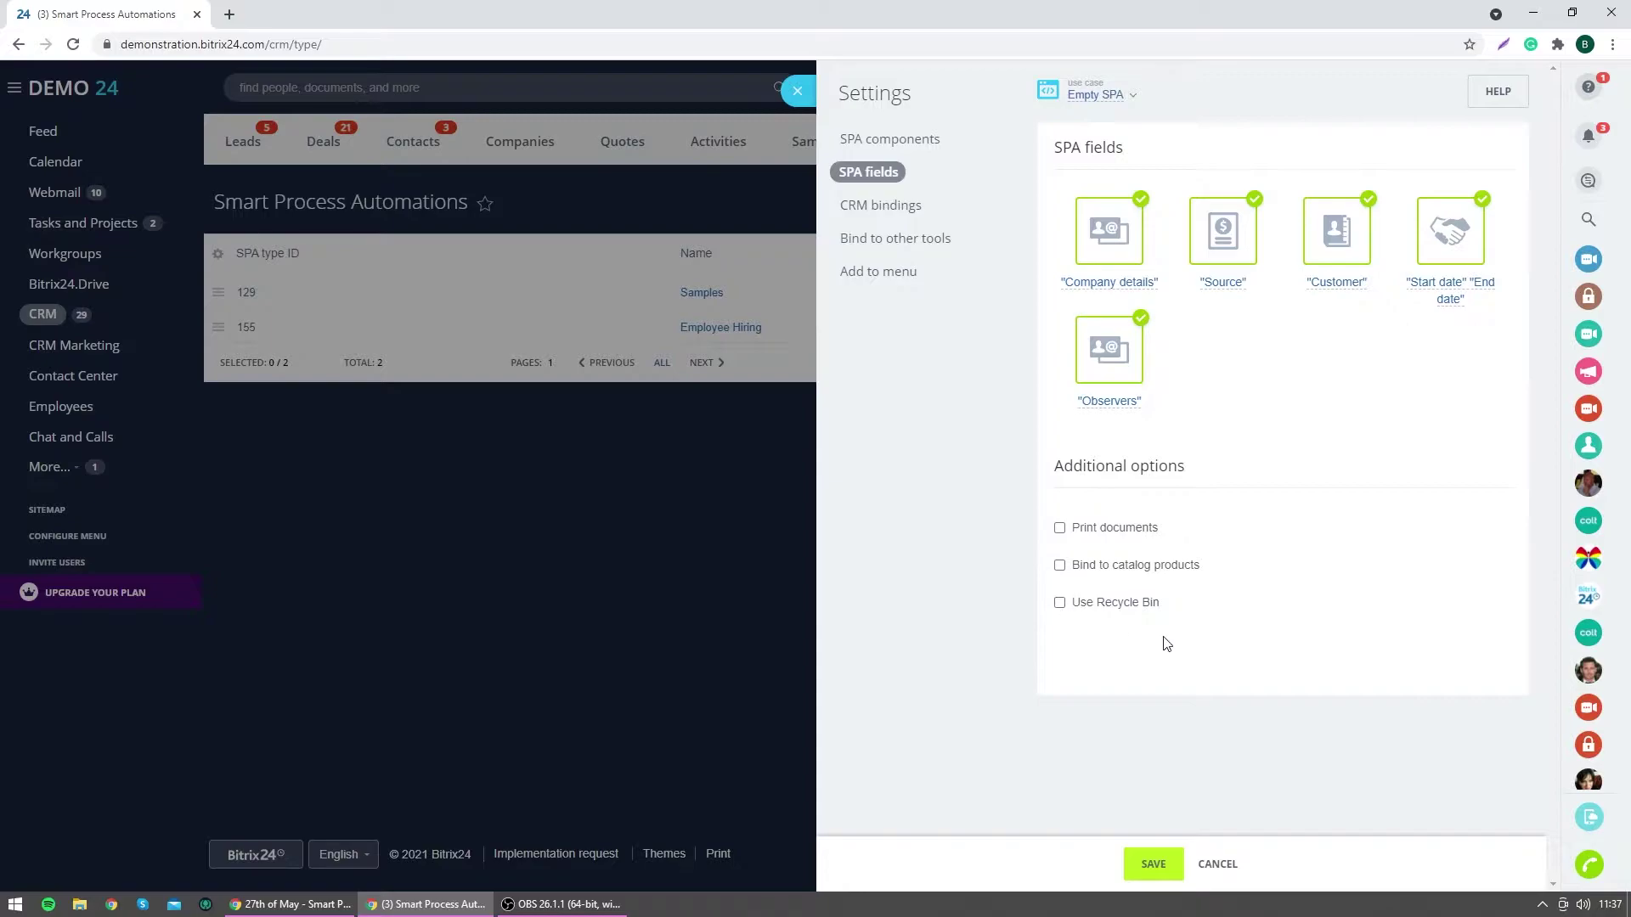
Enable the additional SPA options Print documents, Bind to catalog products and Use Recycle Bin.
{"action": "left_click", "coordinate": [1103, 526]}
{"action": "left_click", "coordinate": [1098, 568]}
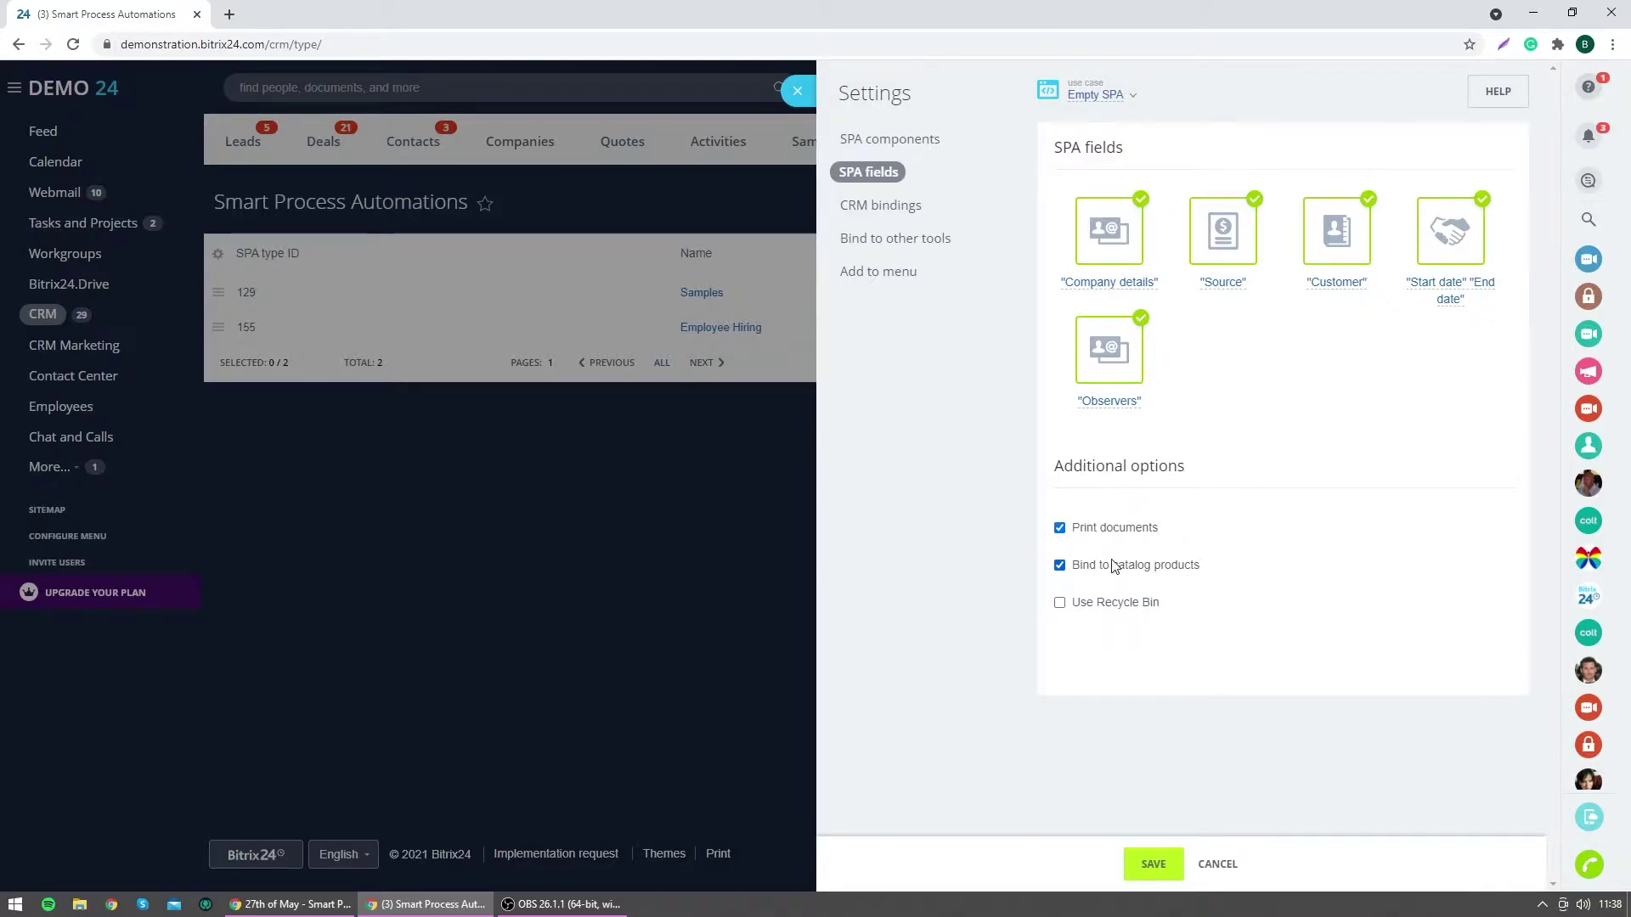
{"action": "left_click", "coordinate": [1109, 603]}
In the CRM bindings, bind Deal to this SPA and add the linked items list to the details form.
{"action": "left_click", "coordinate": [866, 207]}
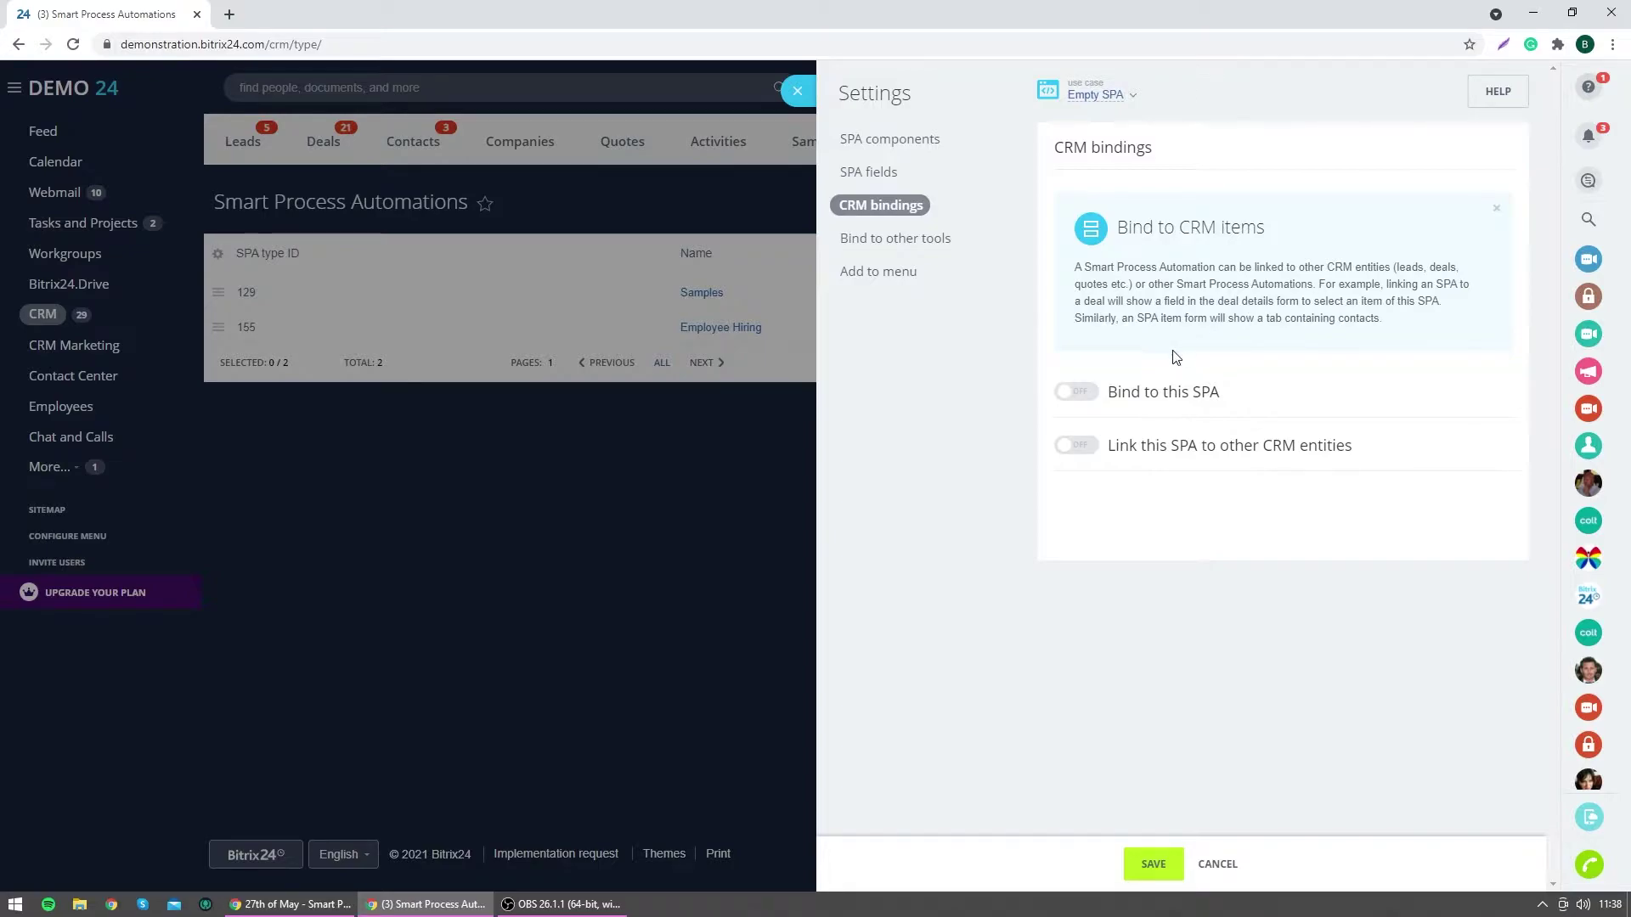
{"action": "left_click", "coordinate": [1091, 398]}
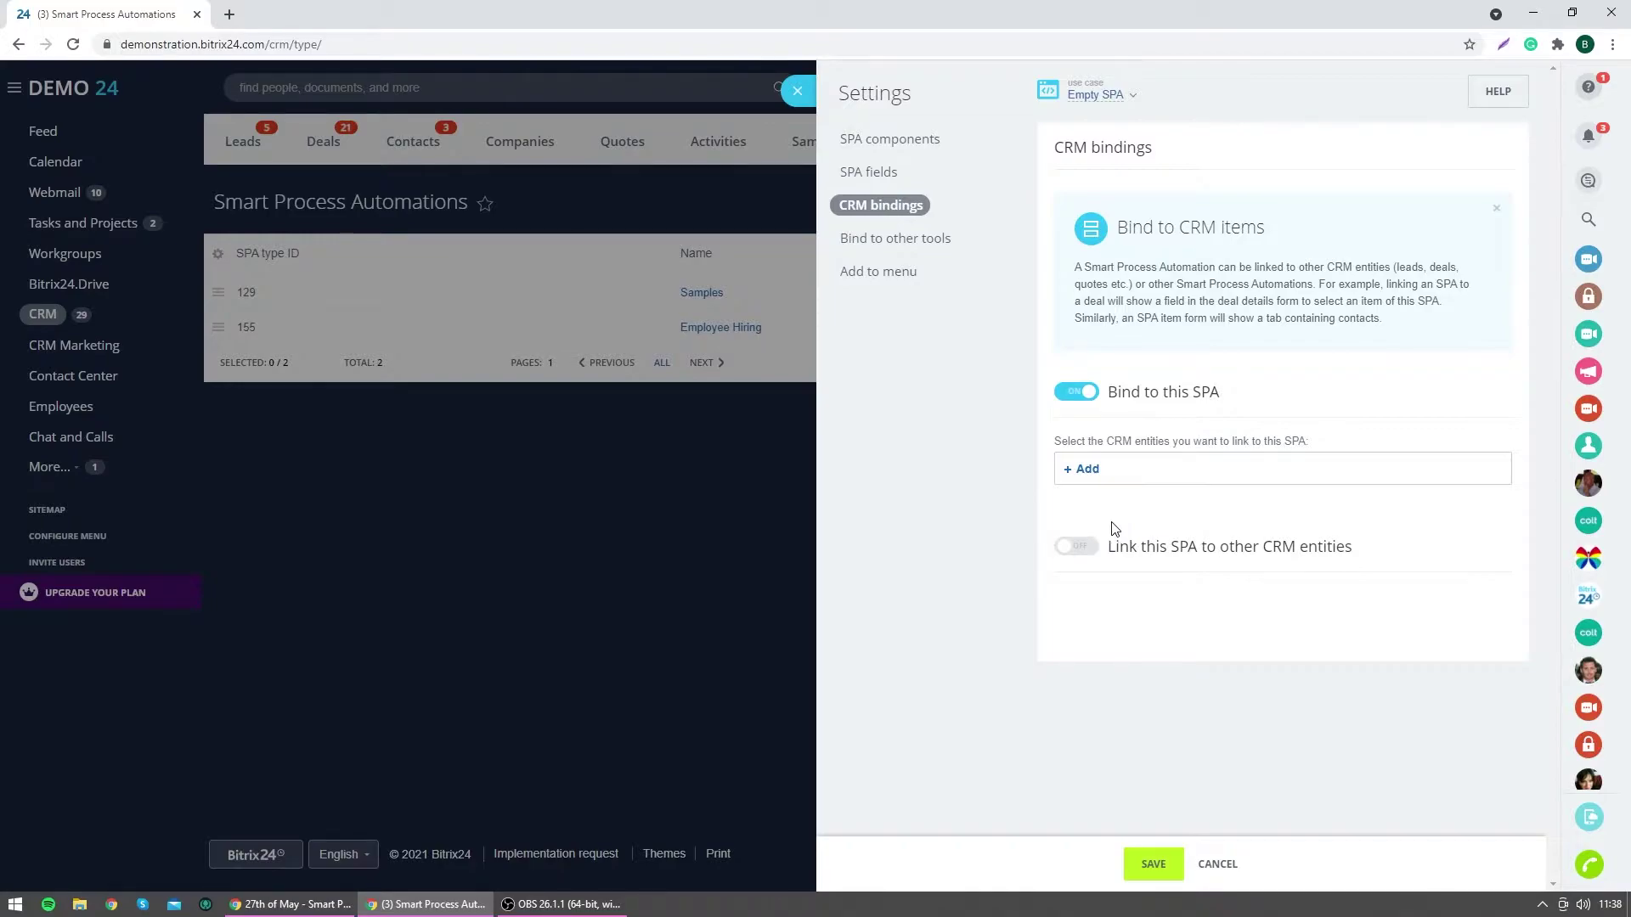
{"action": "left_click", "coordinate": [1088, 471]}
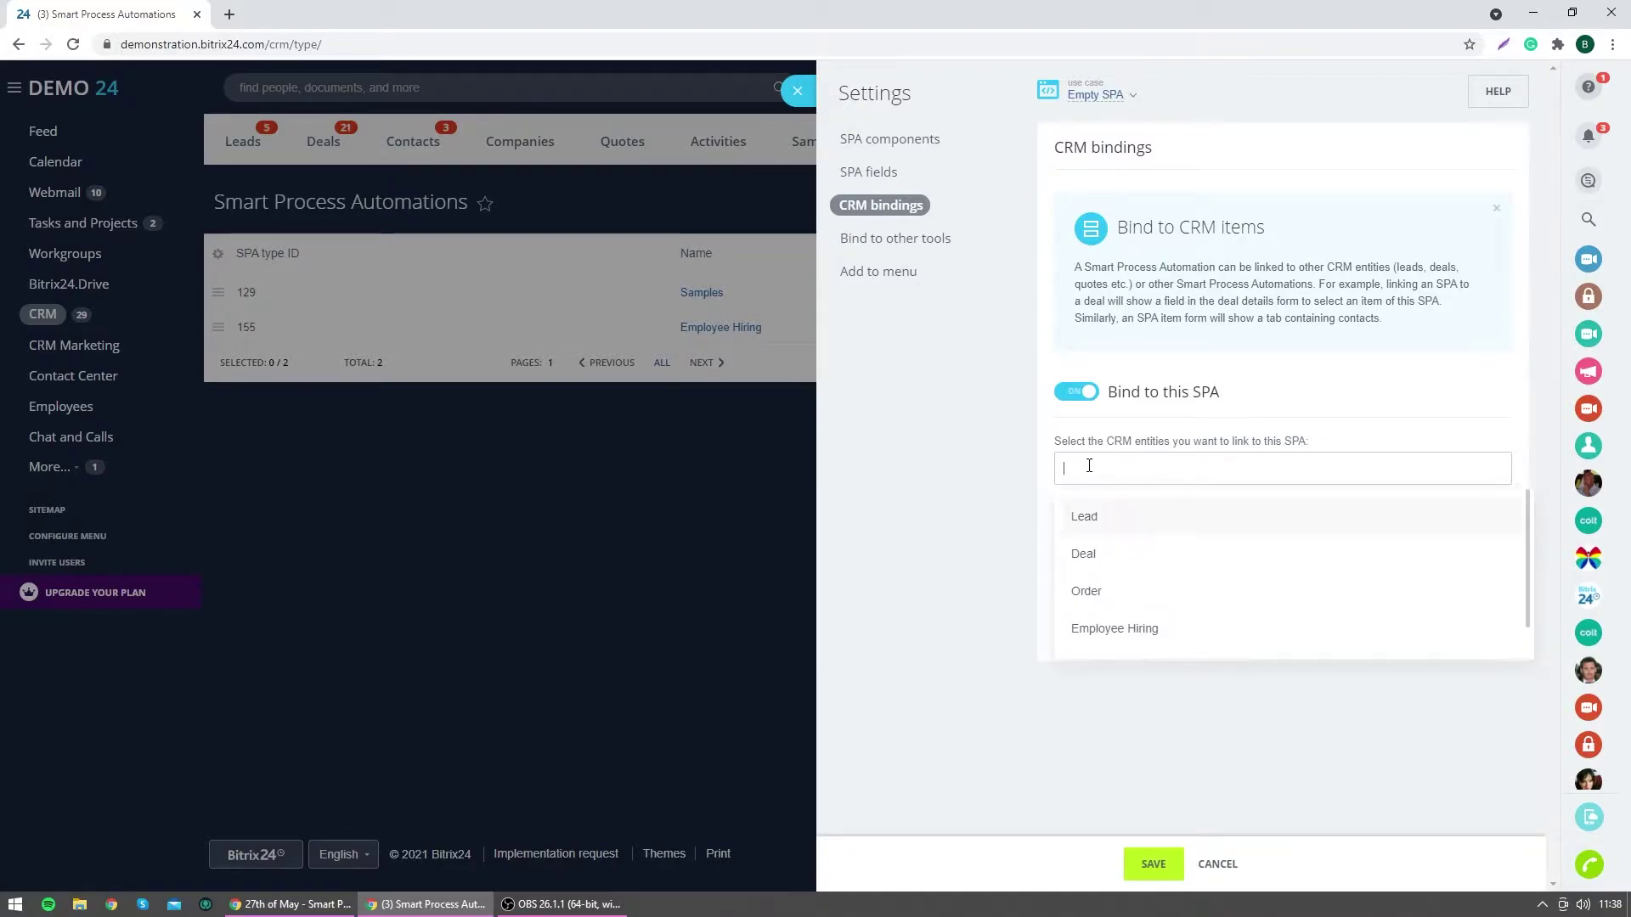
{"action": "scroll", "coordinate": [1140, 617], "scroll_direction": "down", "scroll_amount": 1}
{"action": "scroll", "coordinate": [1141, 617], "scroll_direction": "up", "scroll_amount": 1}
{"action": "scroll", "coordinate": [1123, 595], "scroll_direction": "down", "scroll_amount": 1}
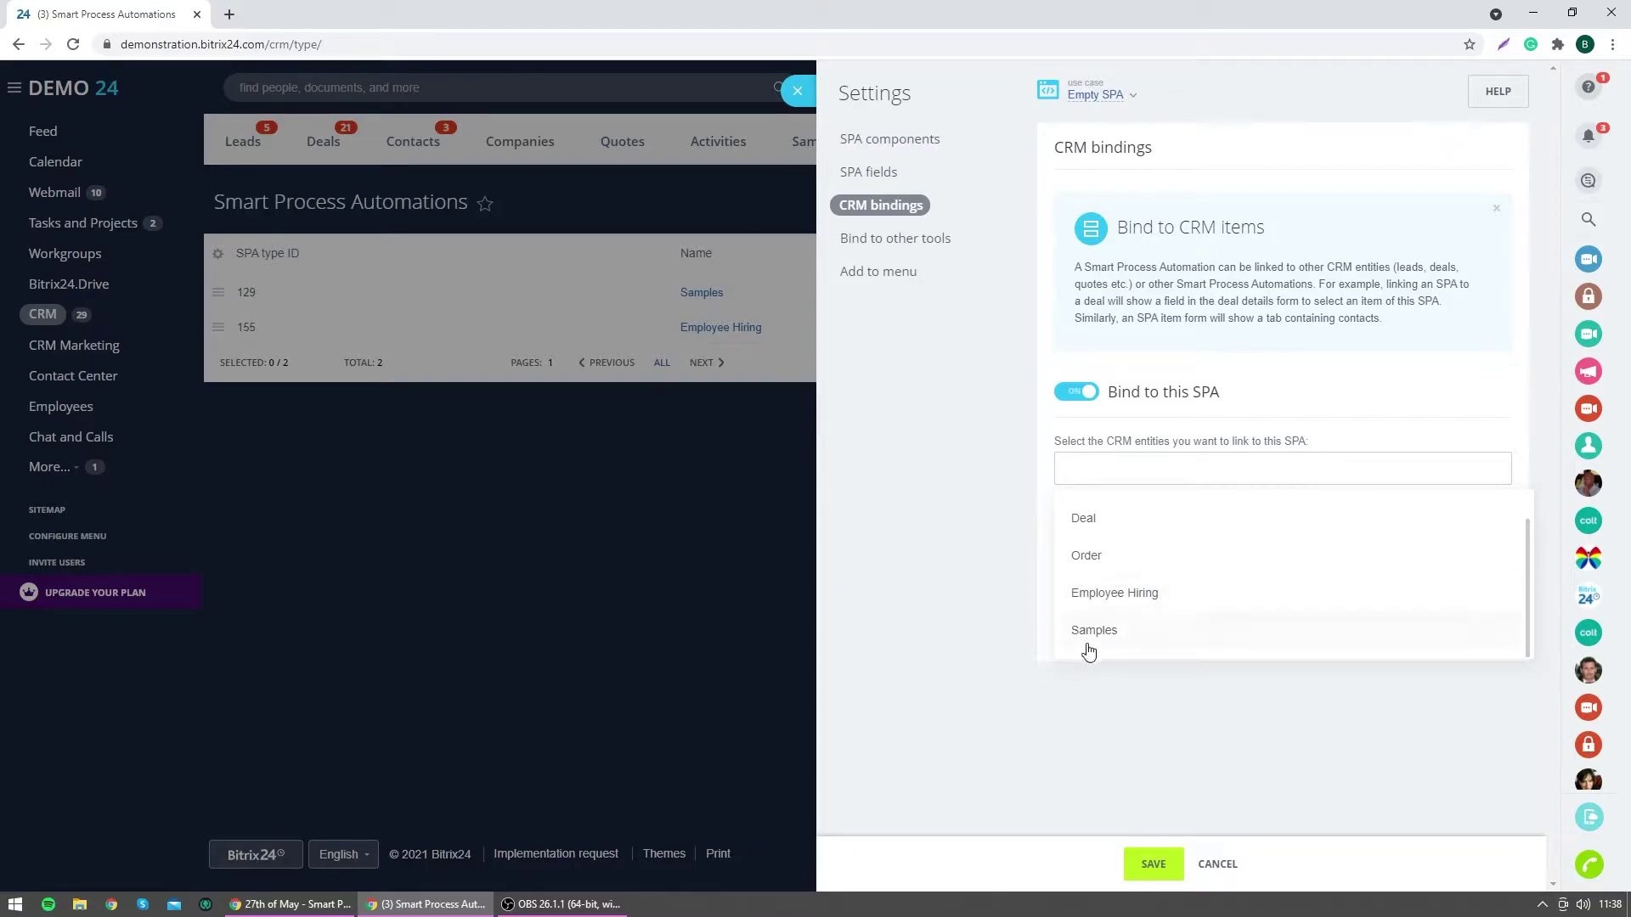
{"action": "scroll", "coordinate": [1169, 625], "scroll_direction": "up", "scroll_amount": 1}
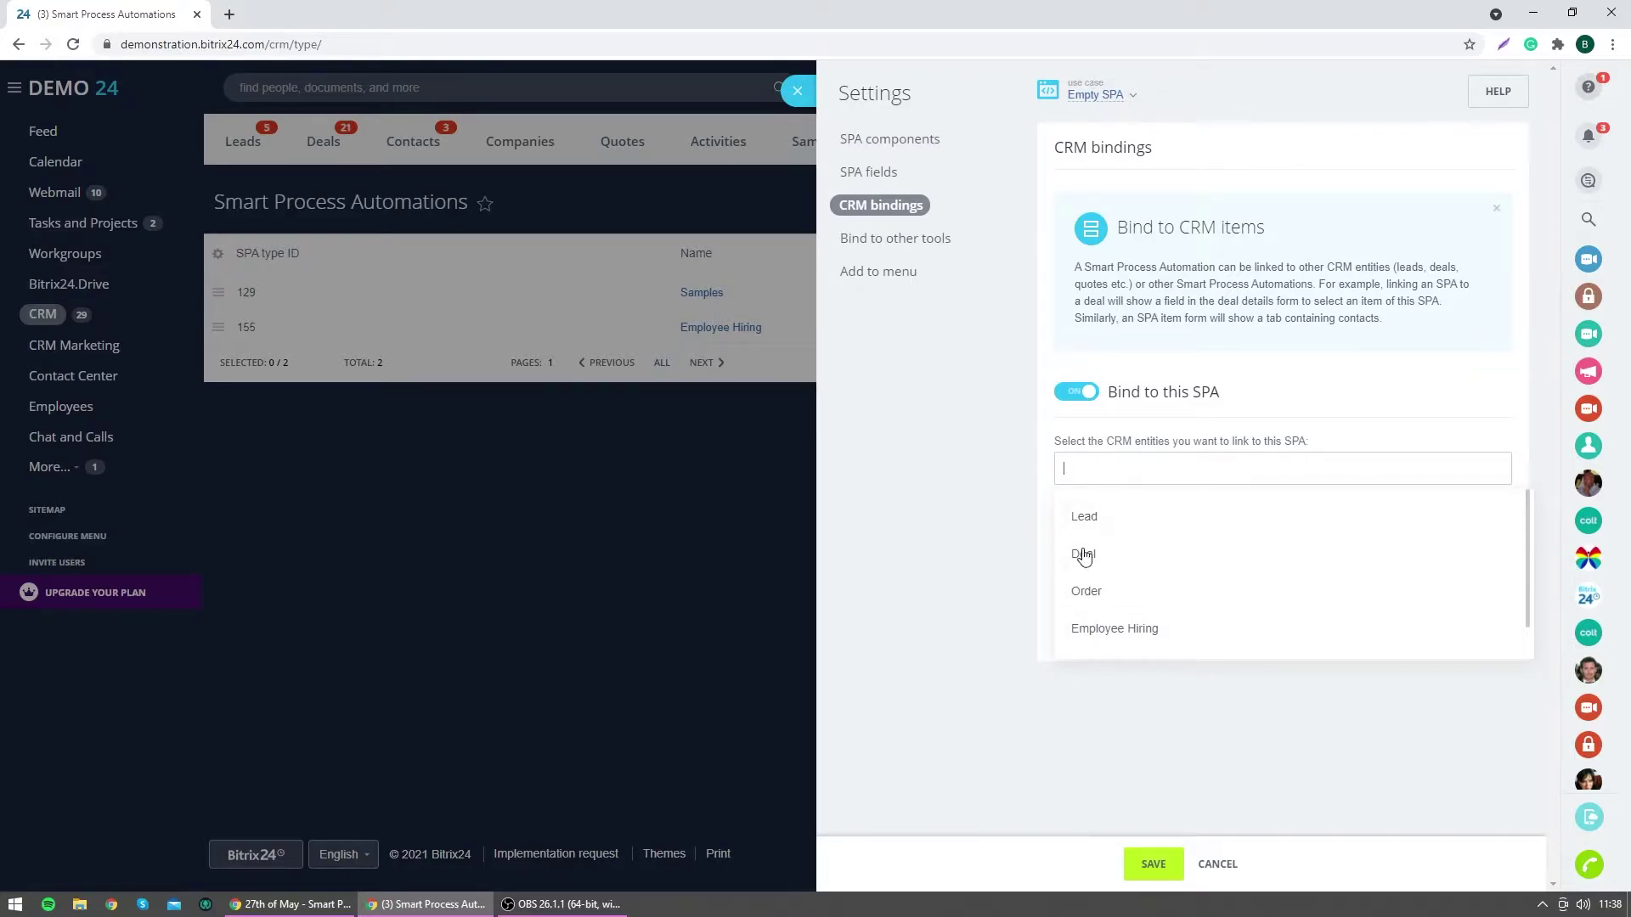
{"action": "left_click", "coordinate": [1118, 557]}
{"action": "left_click", "coordinate": [929, 493]}
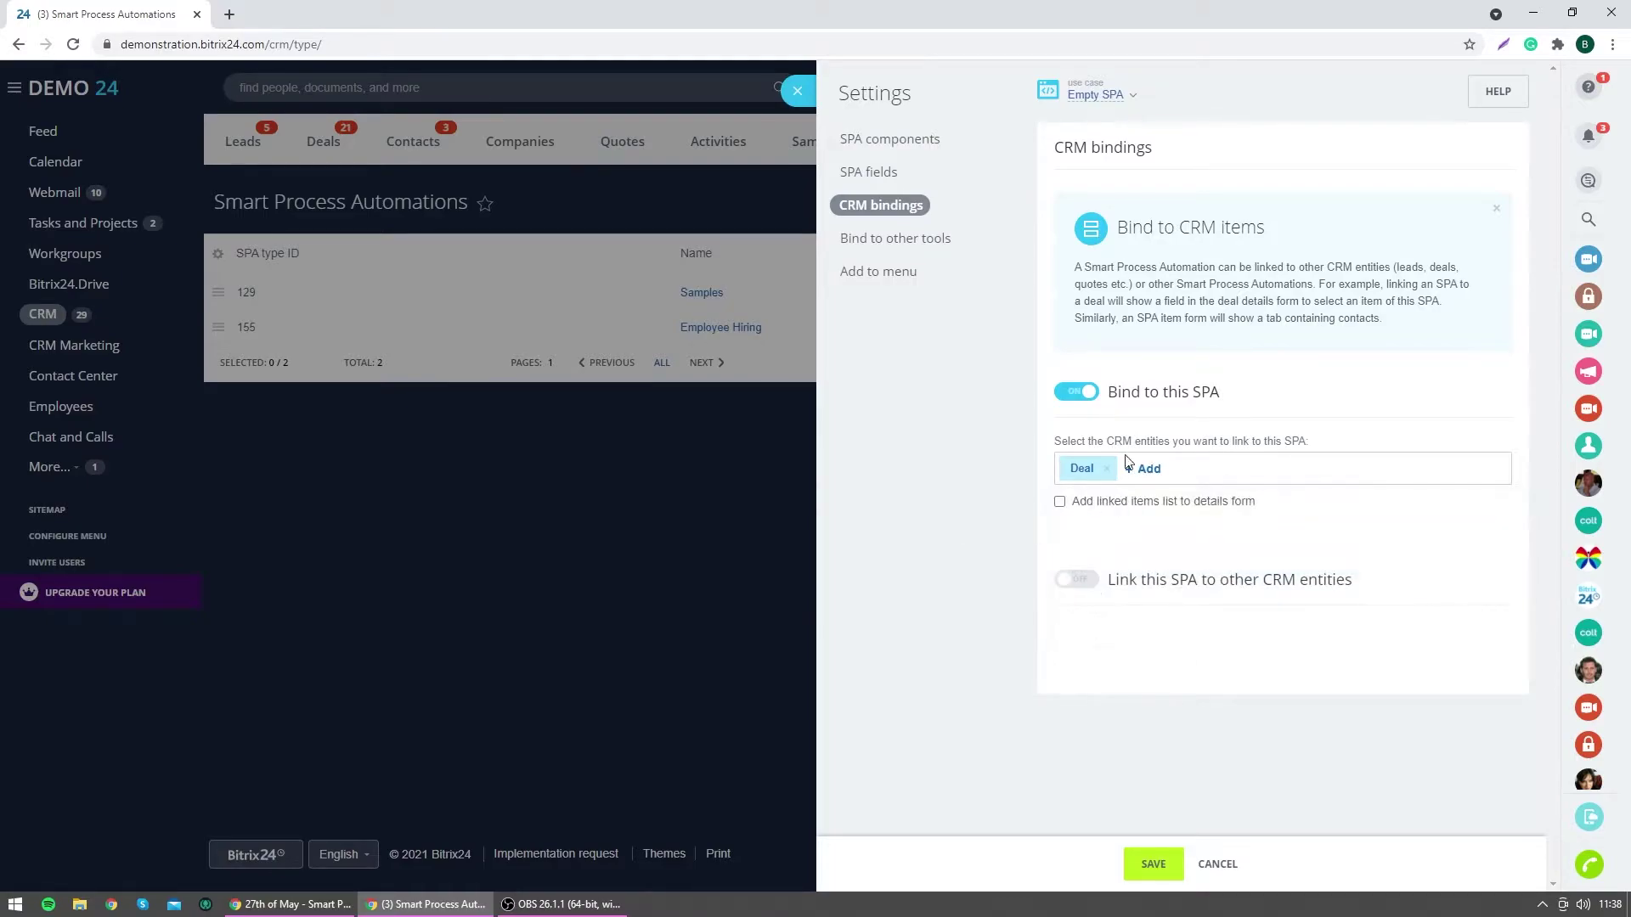
{"action": "left_click", "coordinate": [1095, 506]}
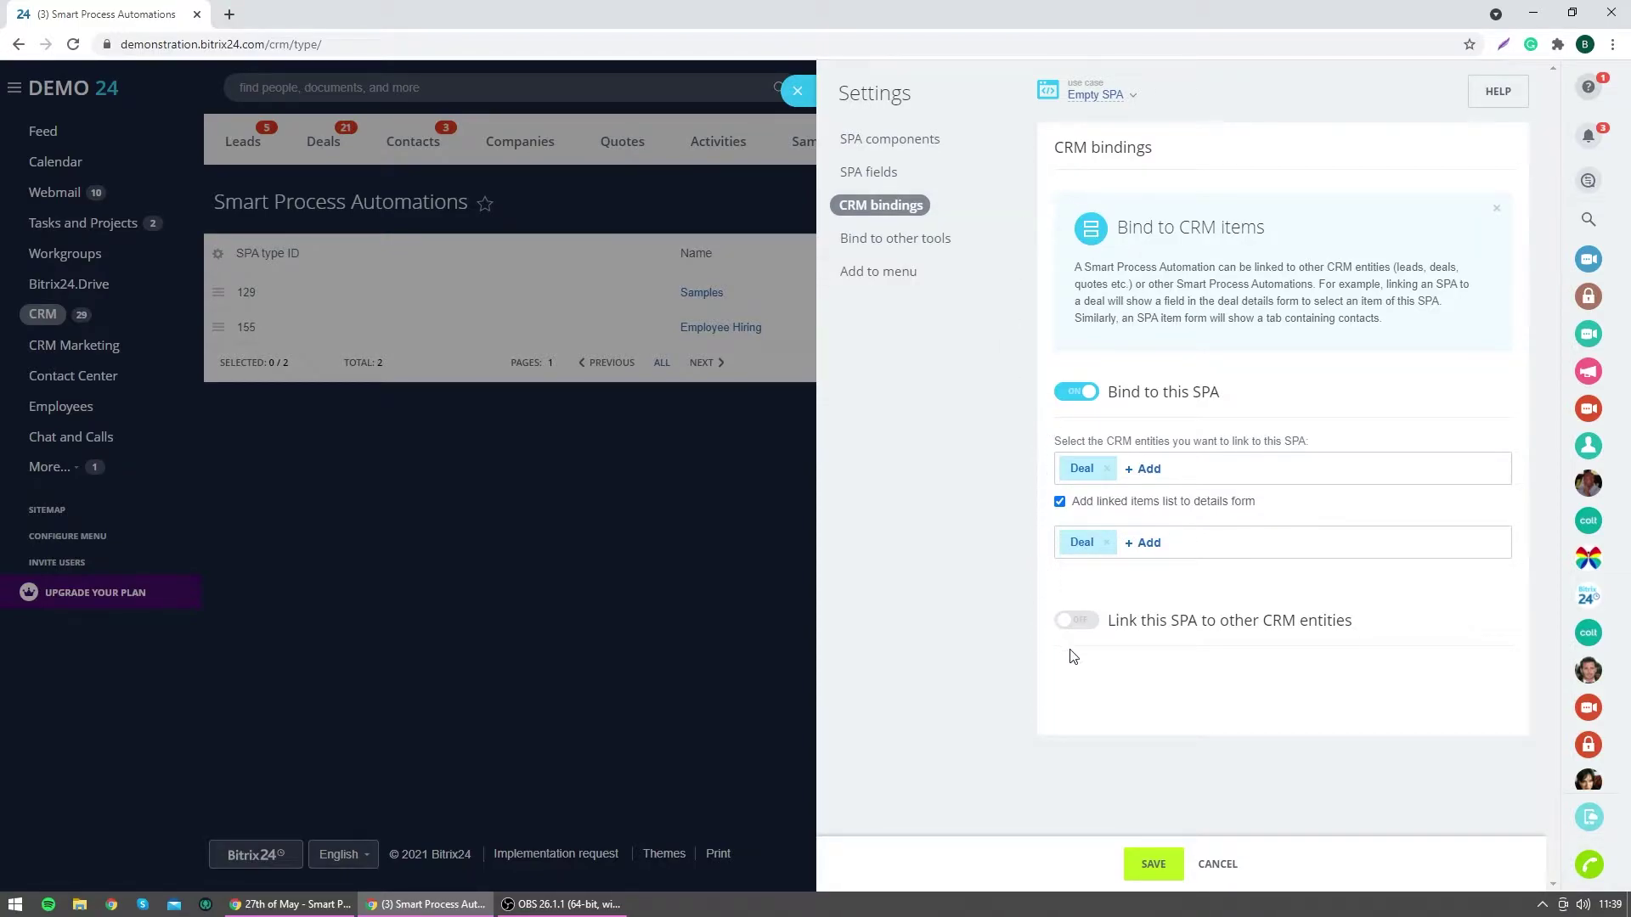
Turn on linking this SPA to other CRM entities and link it to Employee Hiring and Samples.
{"action": "left_click", "coordinate": [1078, 620]}
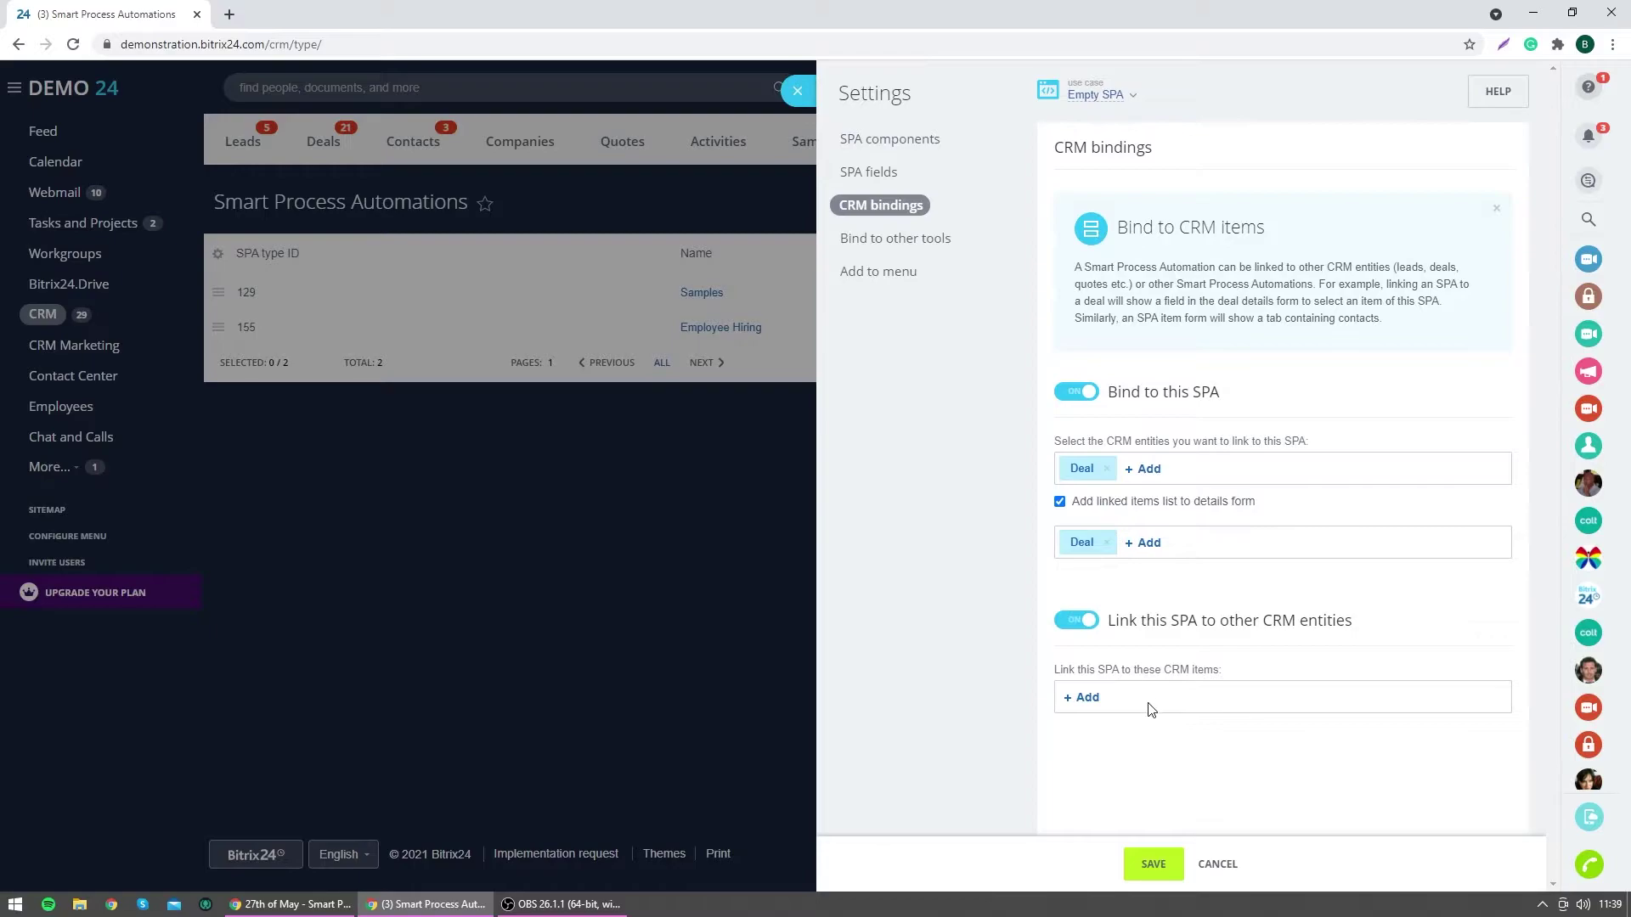
{"action": "left_click", "coordinate": [1081, 696]}
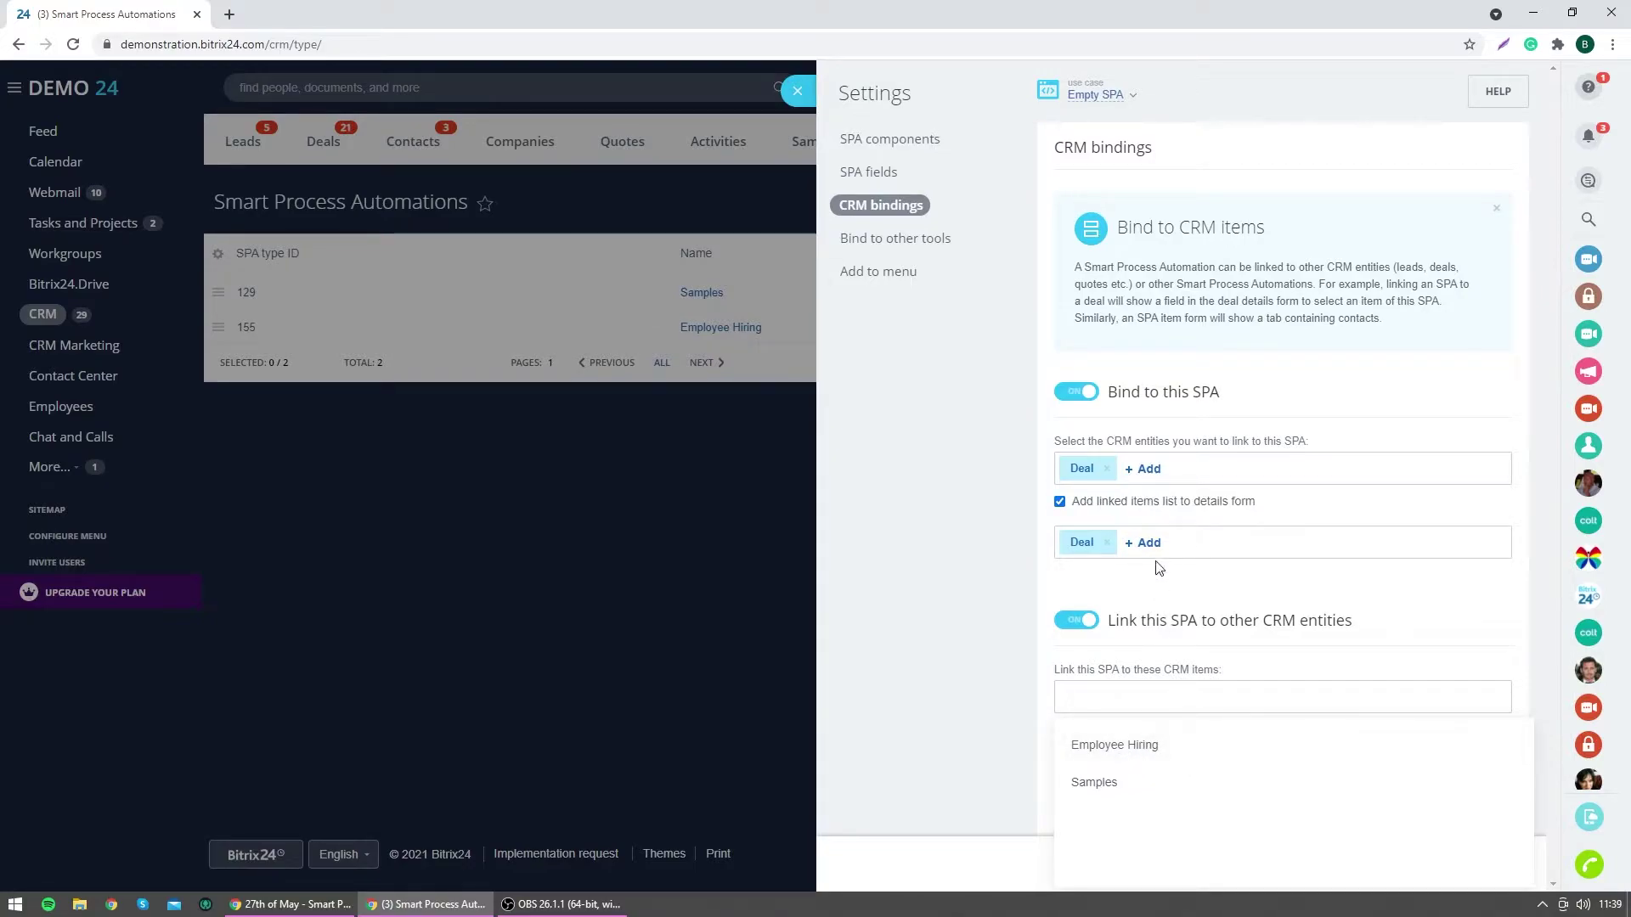
{"action": "left_click", "coordinate": [1152, 470]}
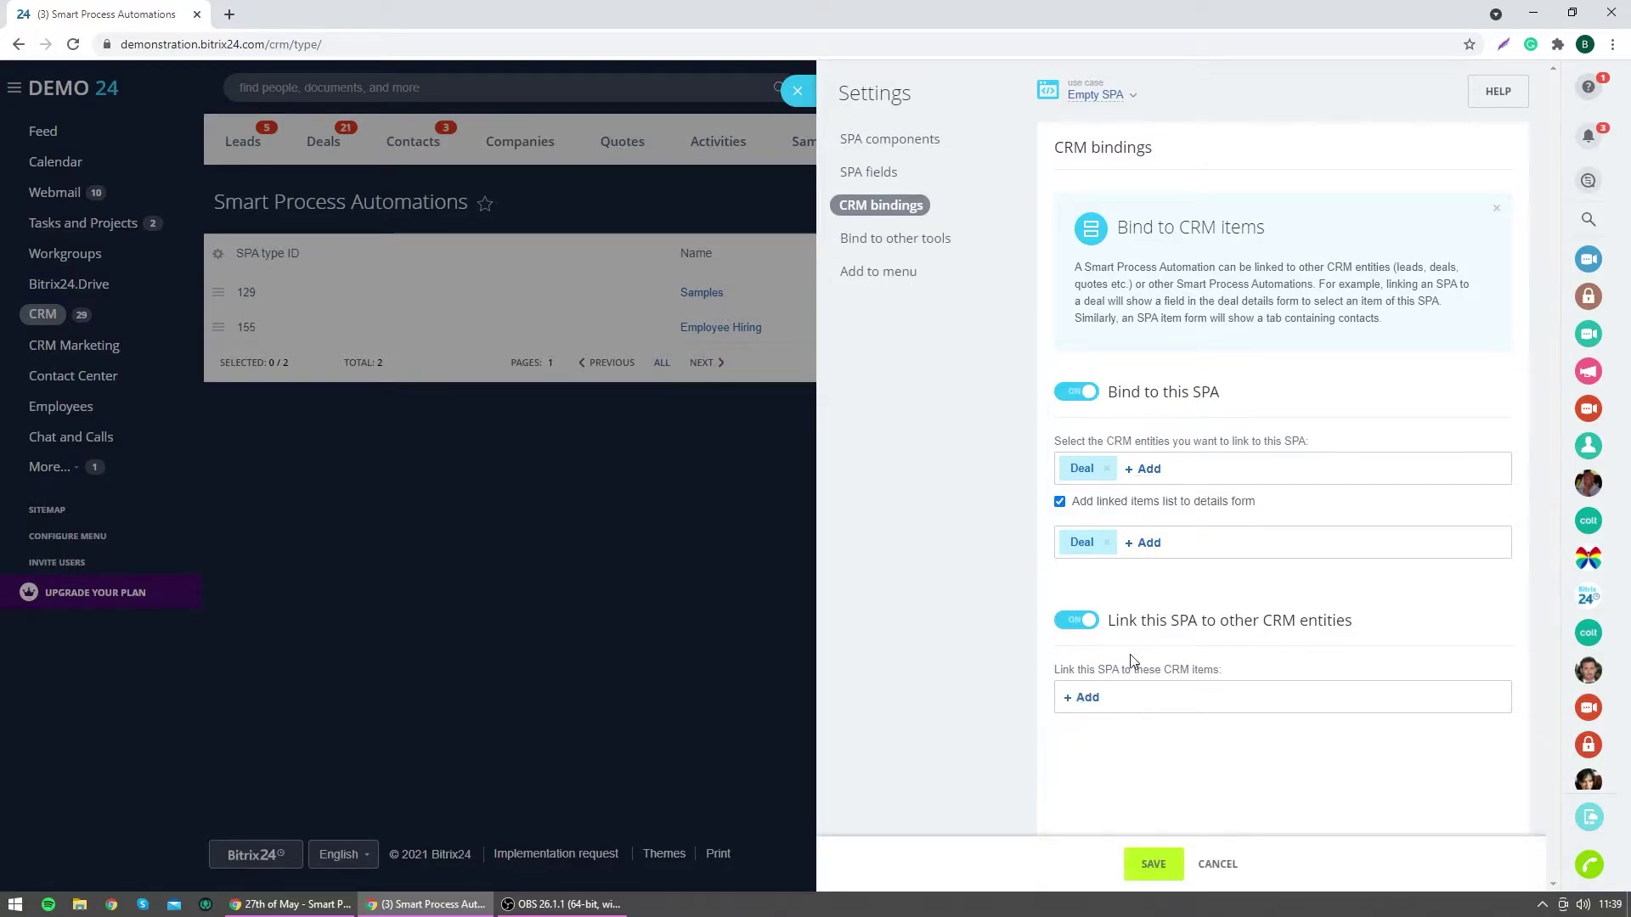
{"action": "left_click", "coordinate": [1083, 696]}
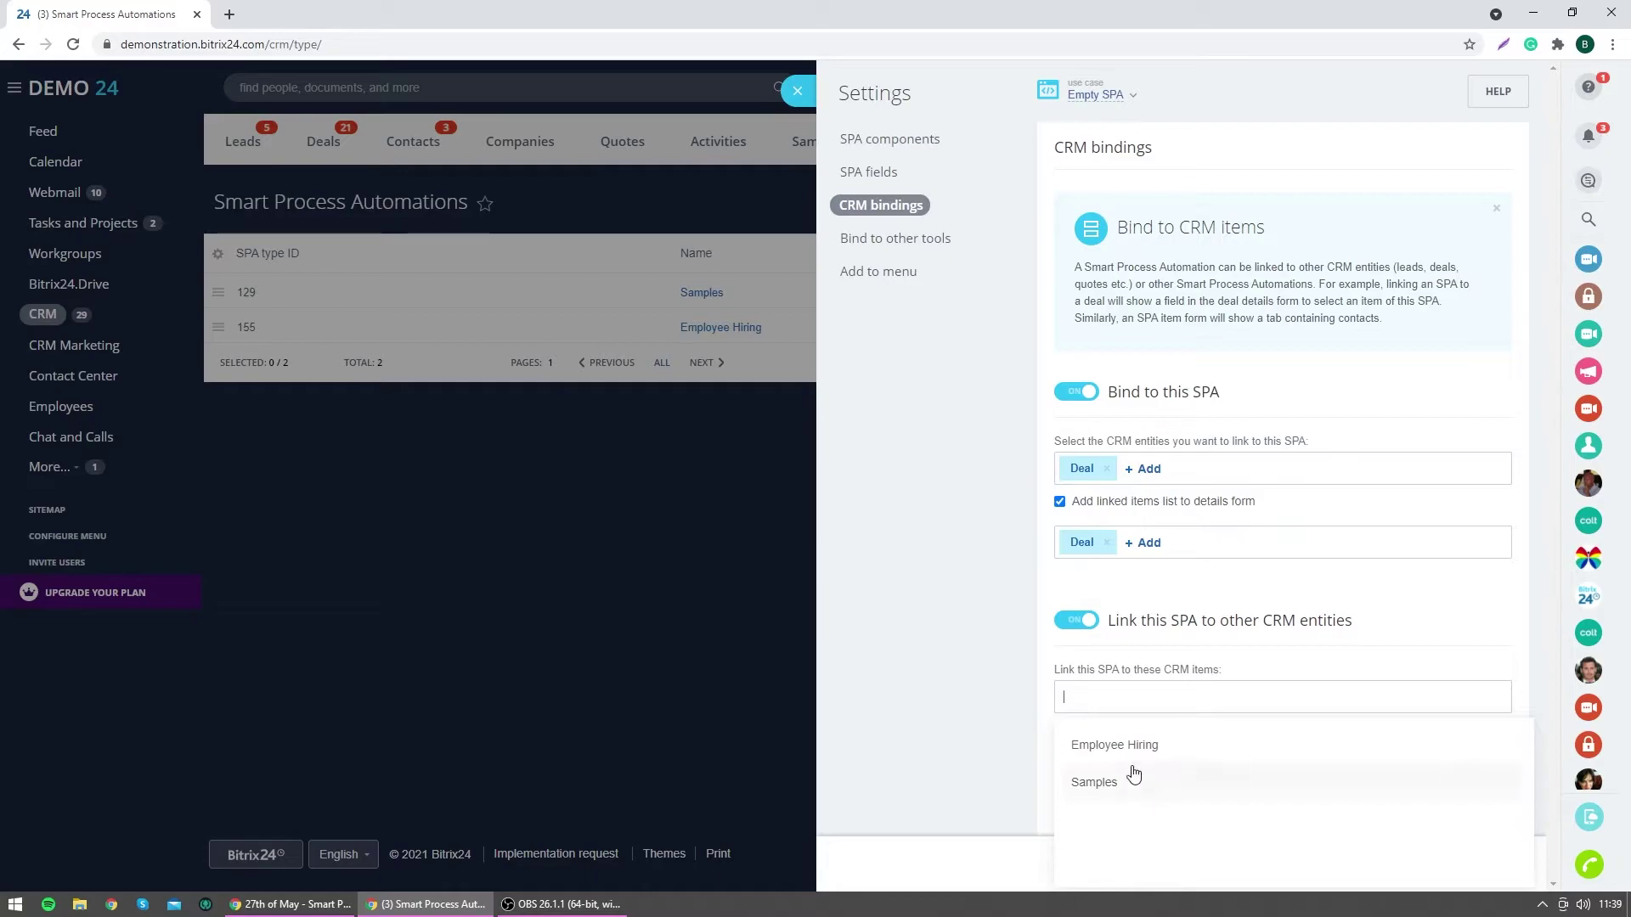
{"action": "left_click", "coordinate": [1130, 746]}
{"action": "left_click", "coordinate": [1091, 780]}
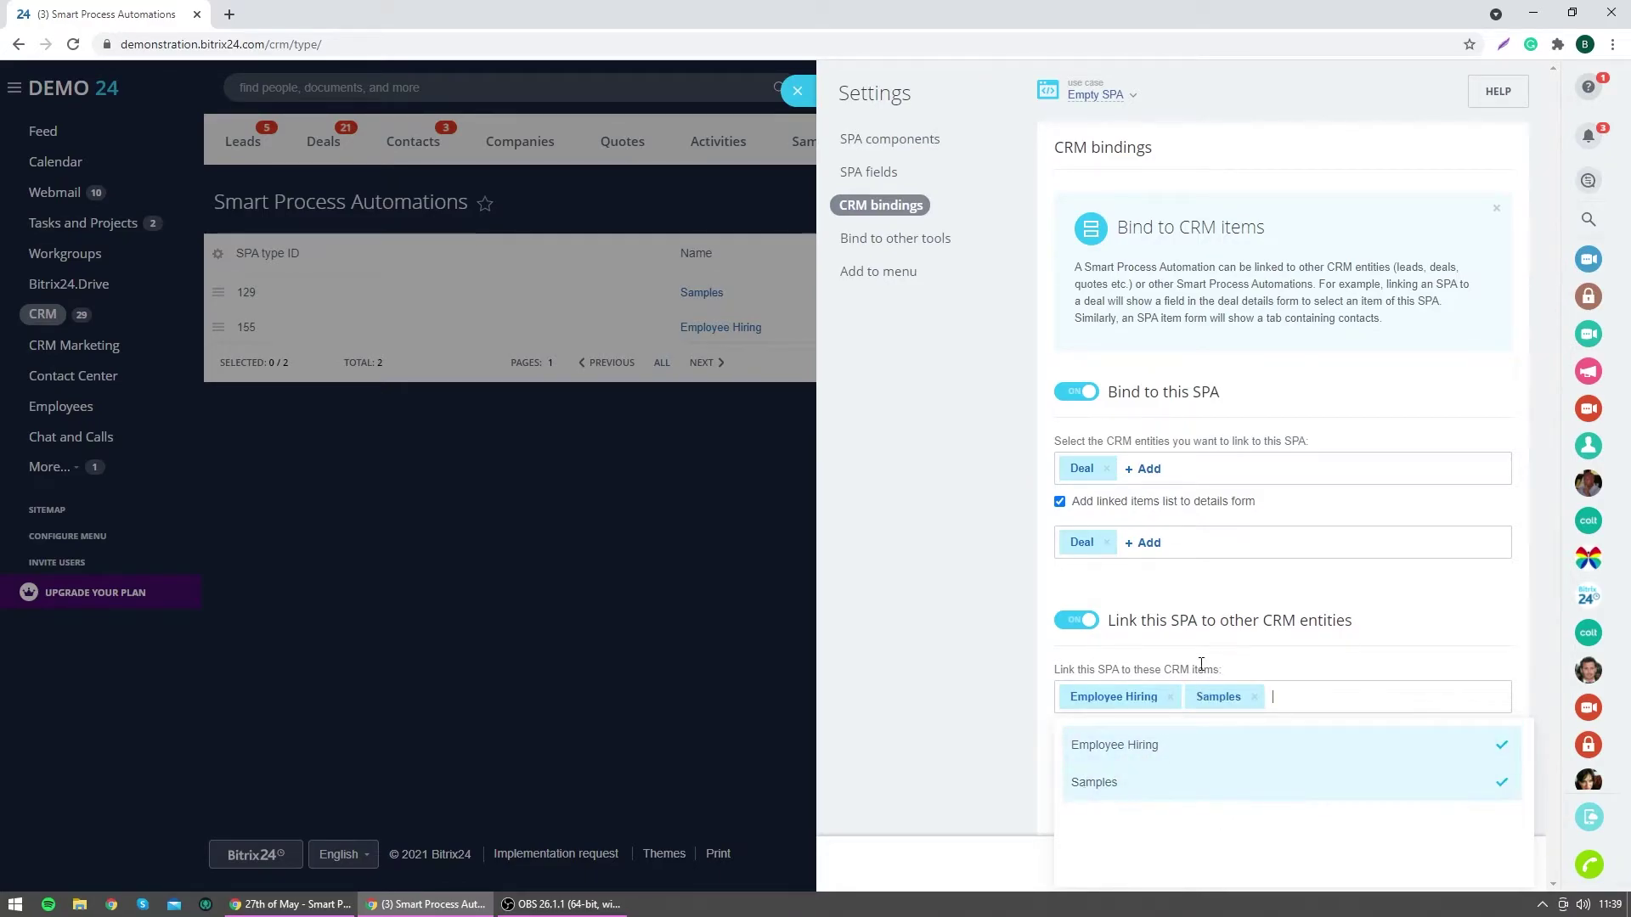
Add the linked items list for the linked CRM items to the details form, and remove Employee Hiring from that list.
{"action": "left_click", "coordinate": [1279, 650]}
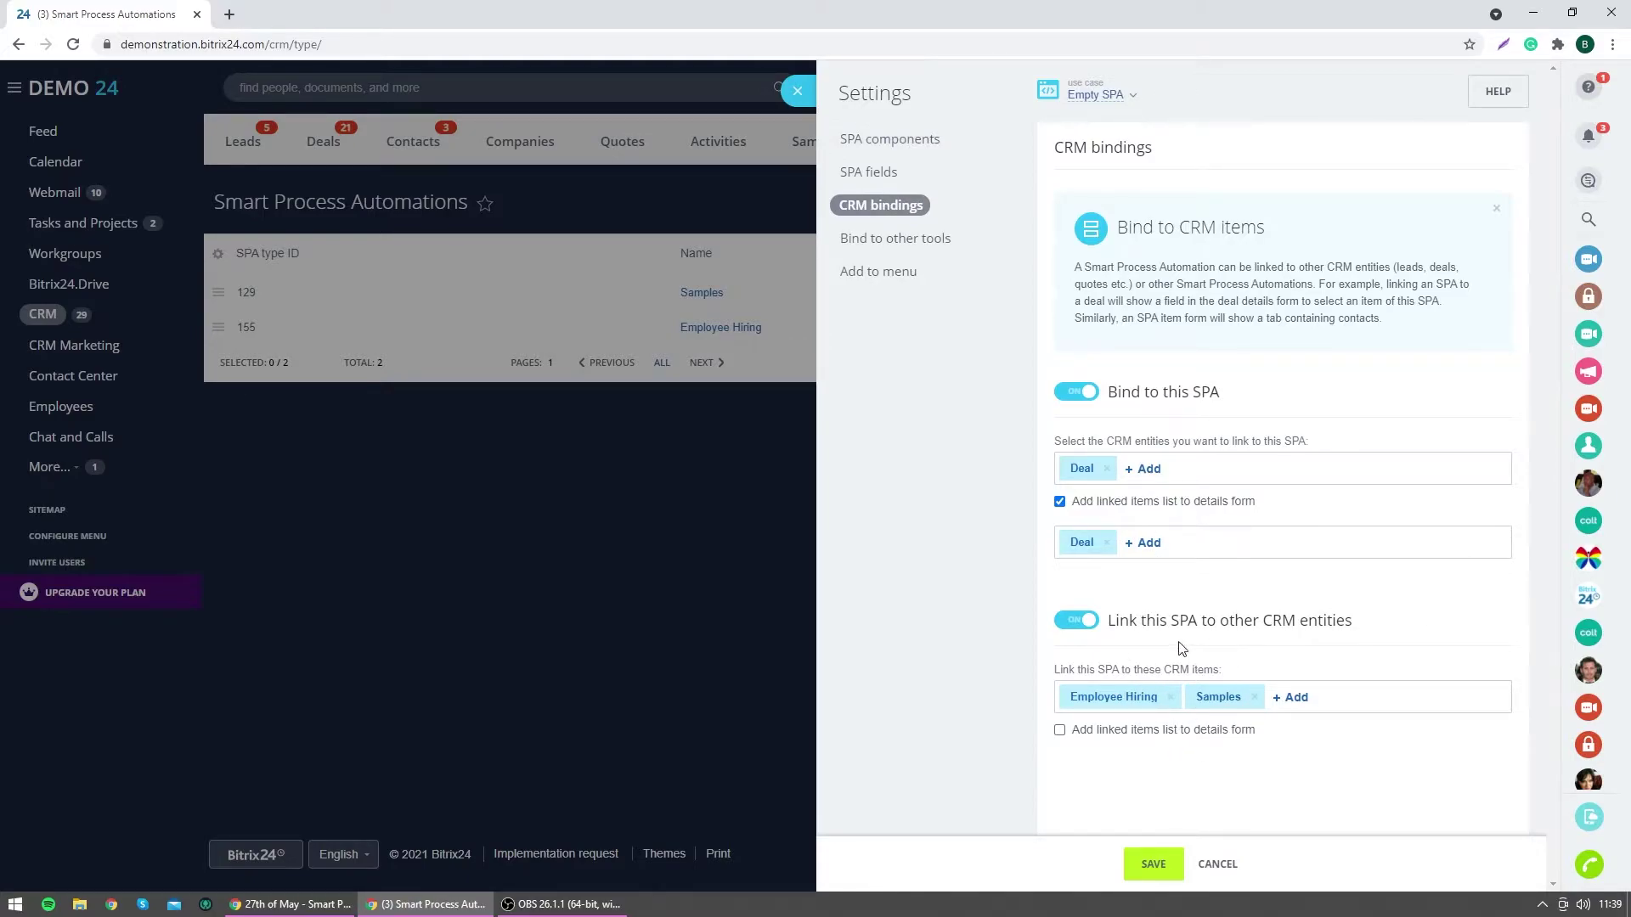
{"action": "left_click", "coordinate": [1126, 732]}
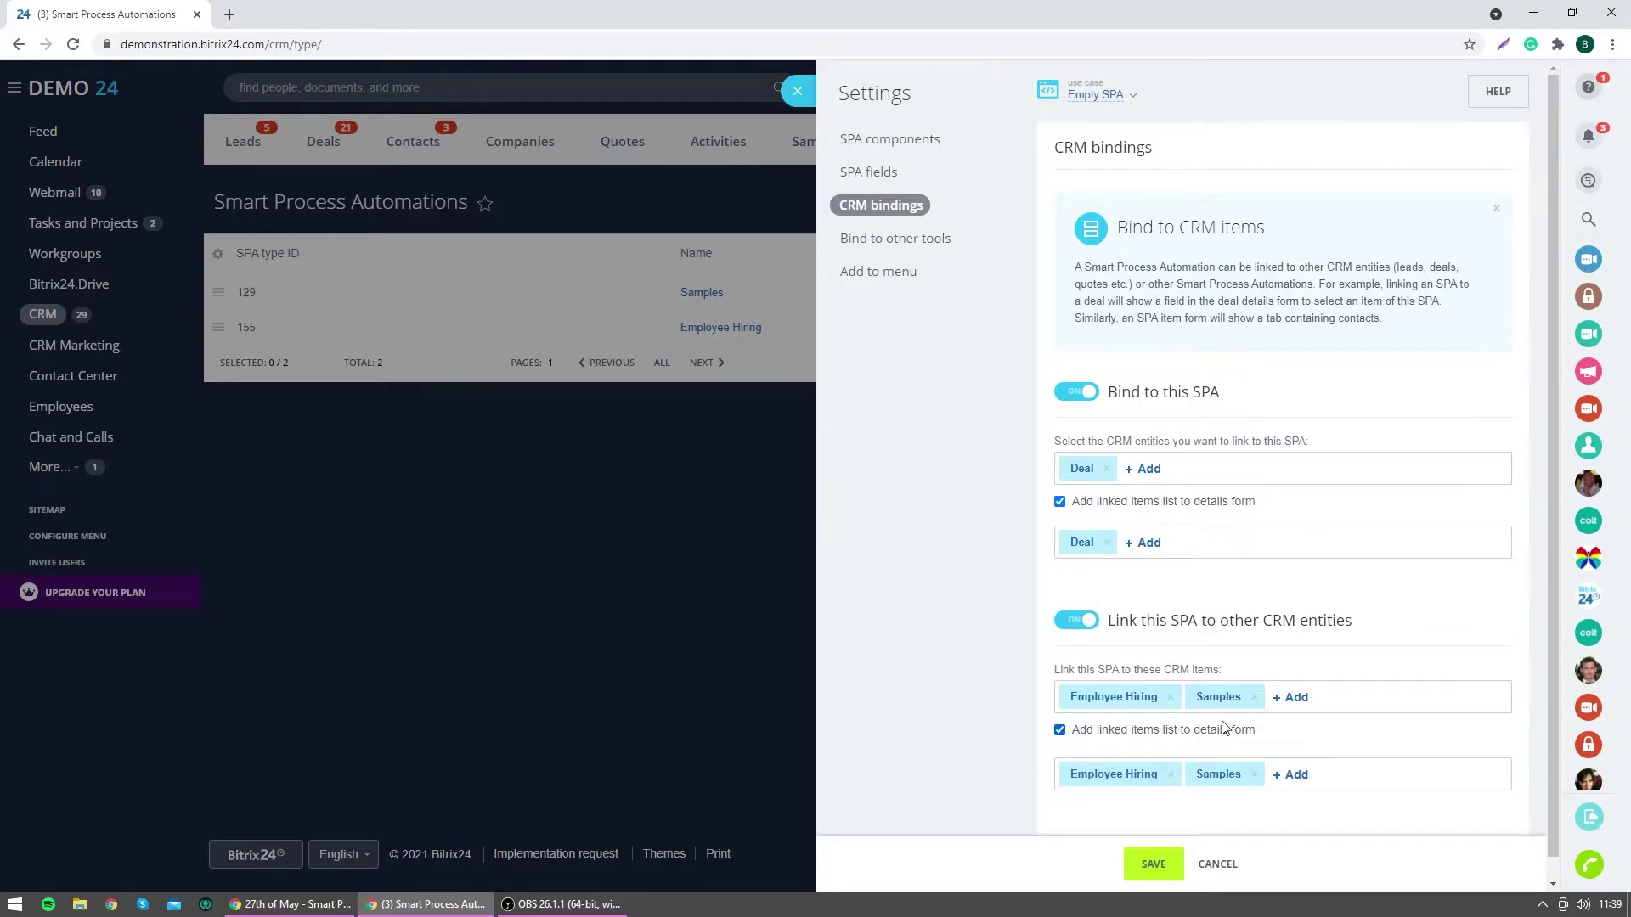
{"action": "left_click", "coordinate": [1170, 773]}
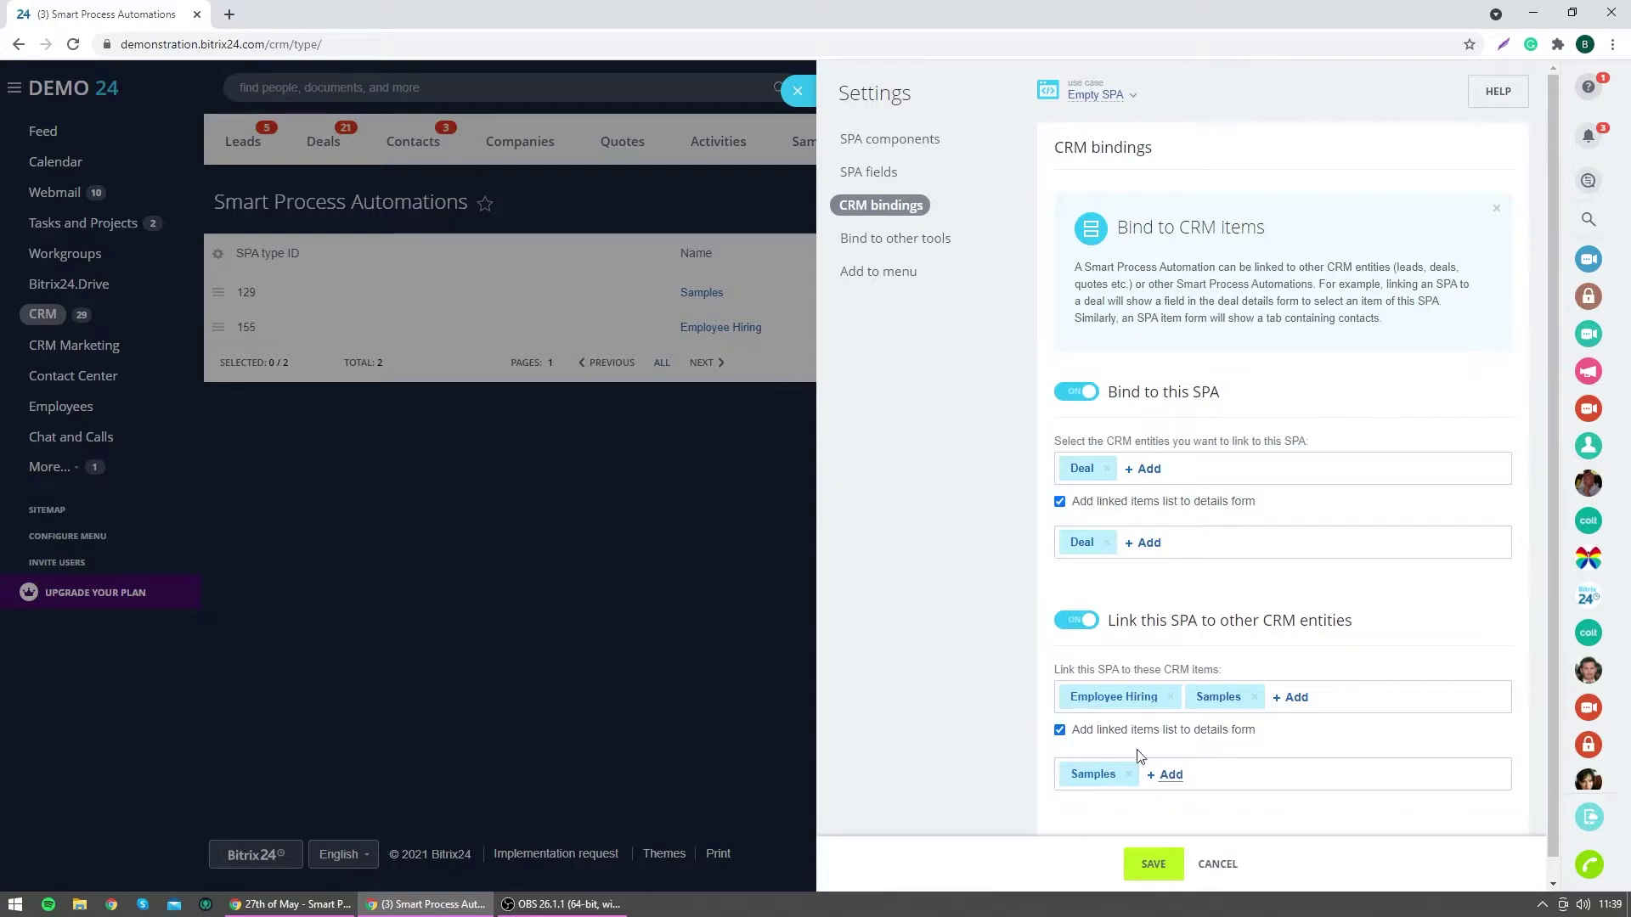
Remove the lower linked items list and the Employee Hiring link, and turn off linking this SPA to other CRM entities.
{"action": "left_click", "coordinate": [1086, 733]}
{"action": "left_click", "coordinate": [1171, 697]}
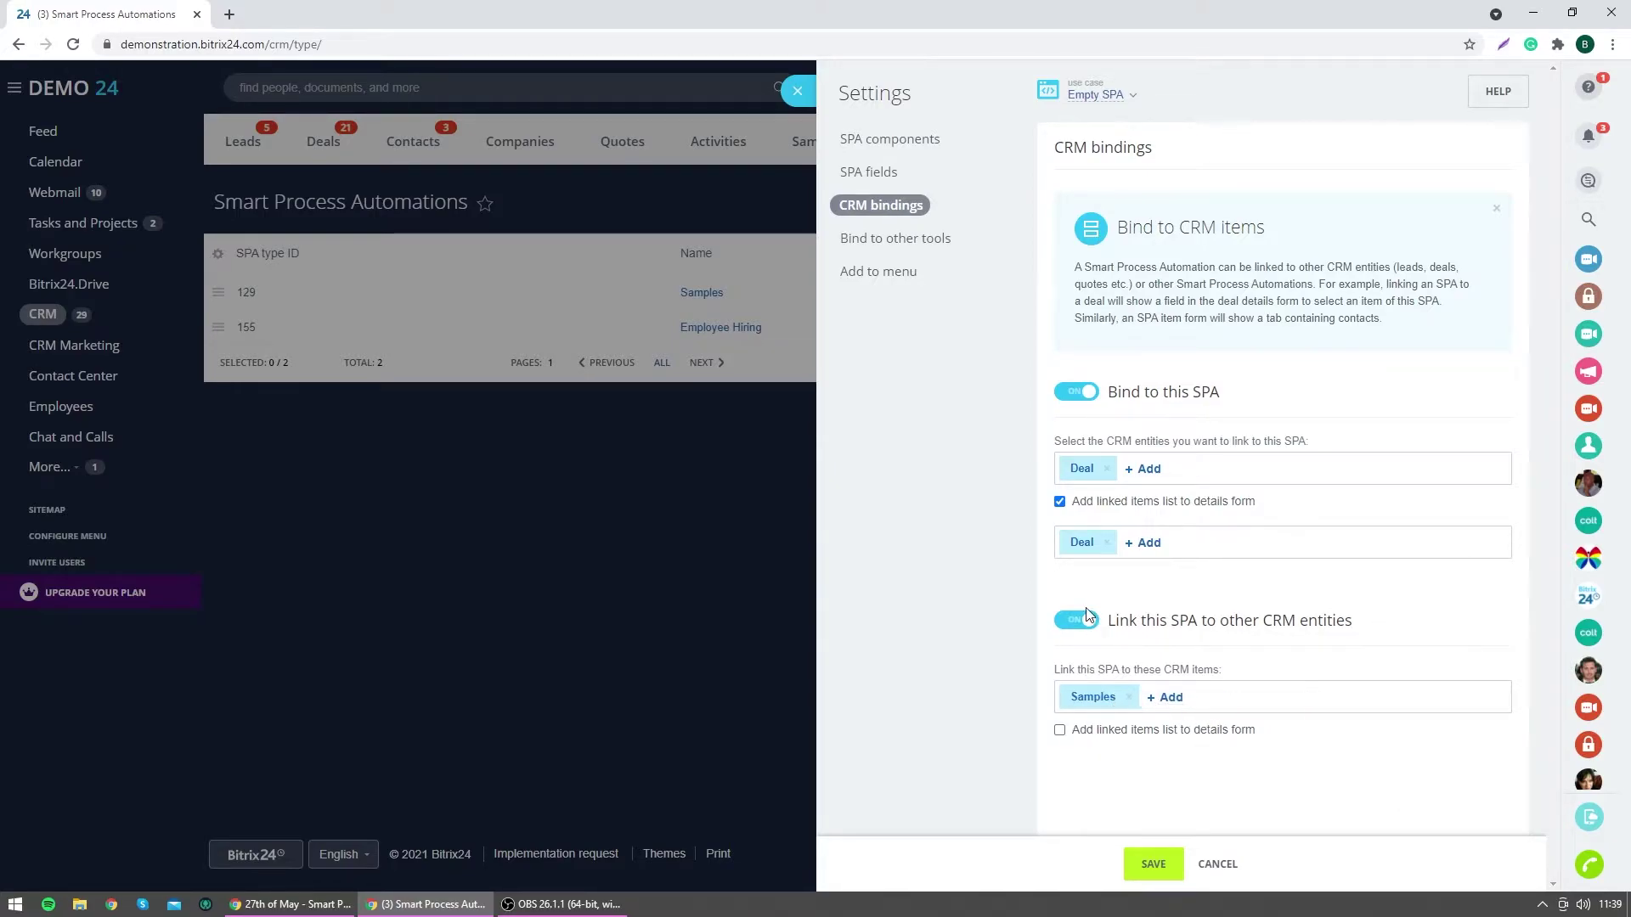
{"action": "left_click", "coordinate": [1077, 620]}
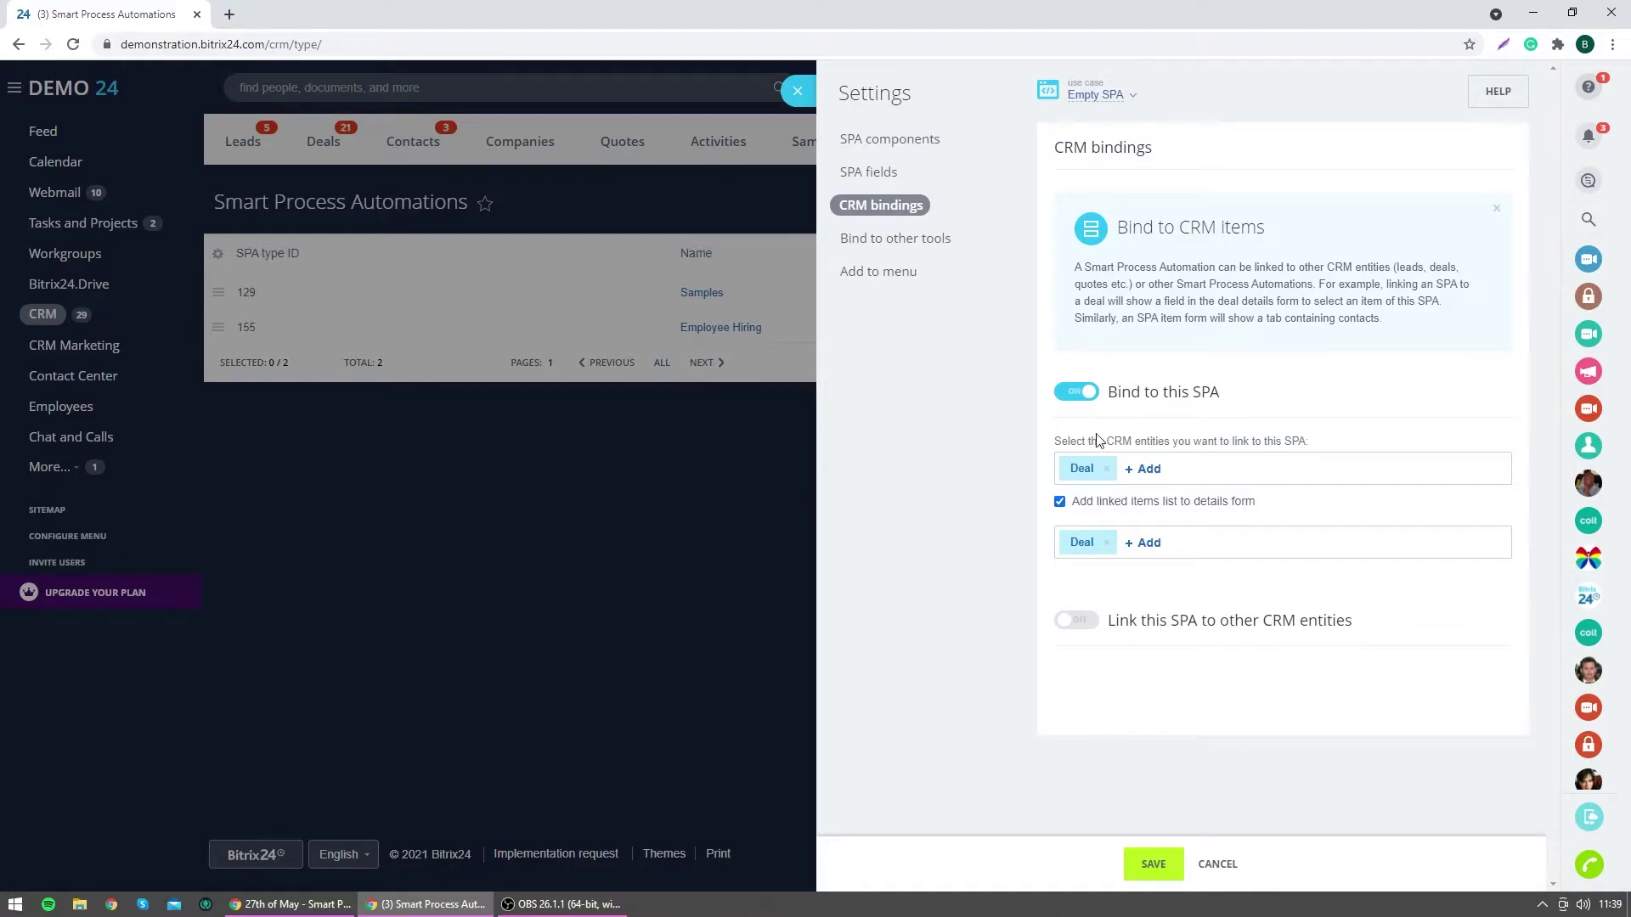
{"action": "left_click", "coordinate": [1078, 620]}
{"action": "left_click", "coordinate": [1077, 620]}
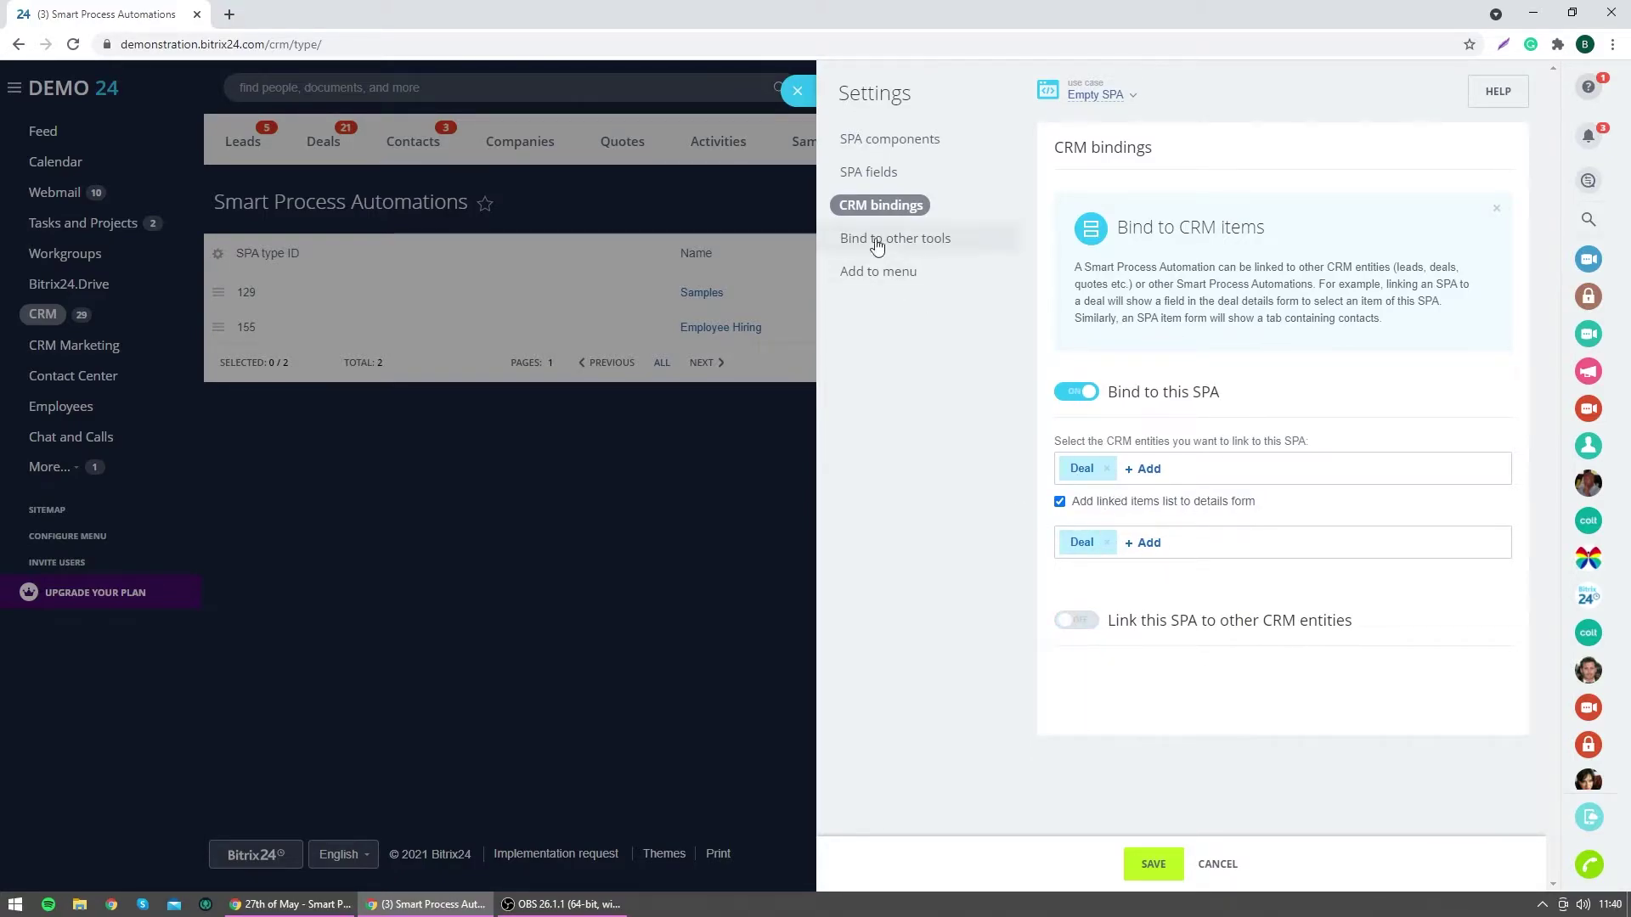
Bind this SPA to the other tools CRM entities, Calendar, Tasks and Task templates.
{"action": "left_click", "coordinate": [879, 235]}
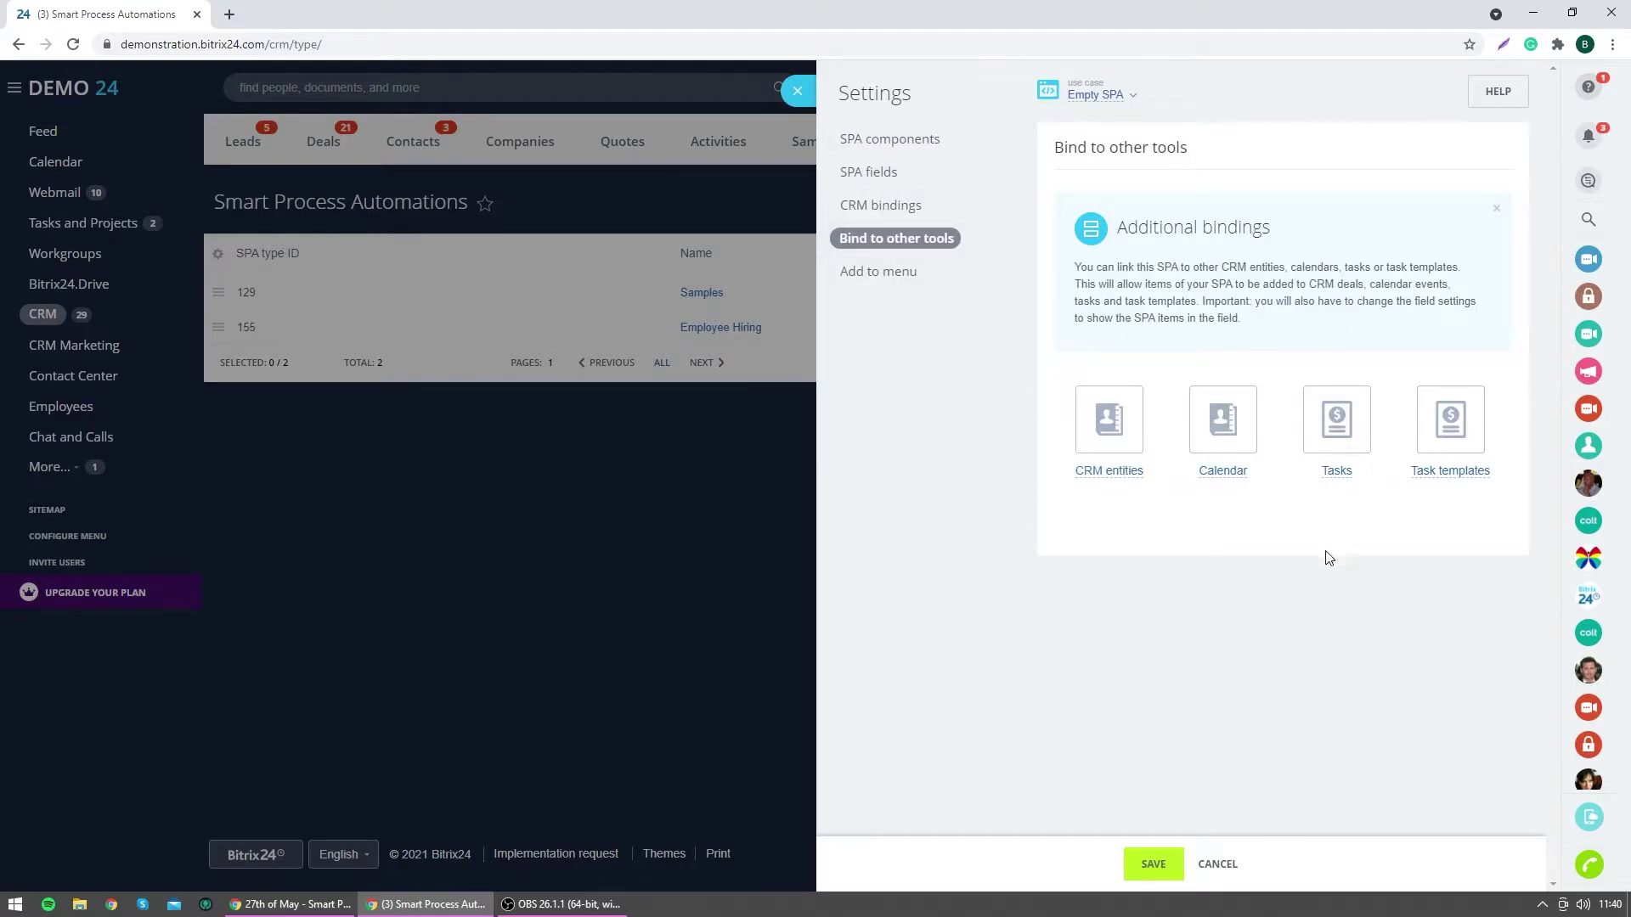
{"action": "left_click", "coordinate": [1137, 437]}
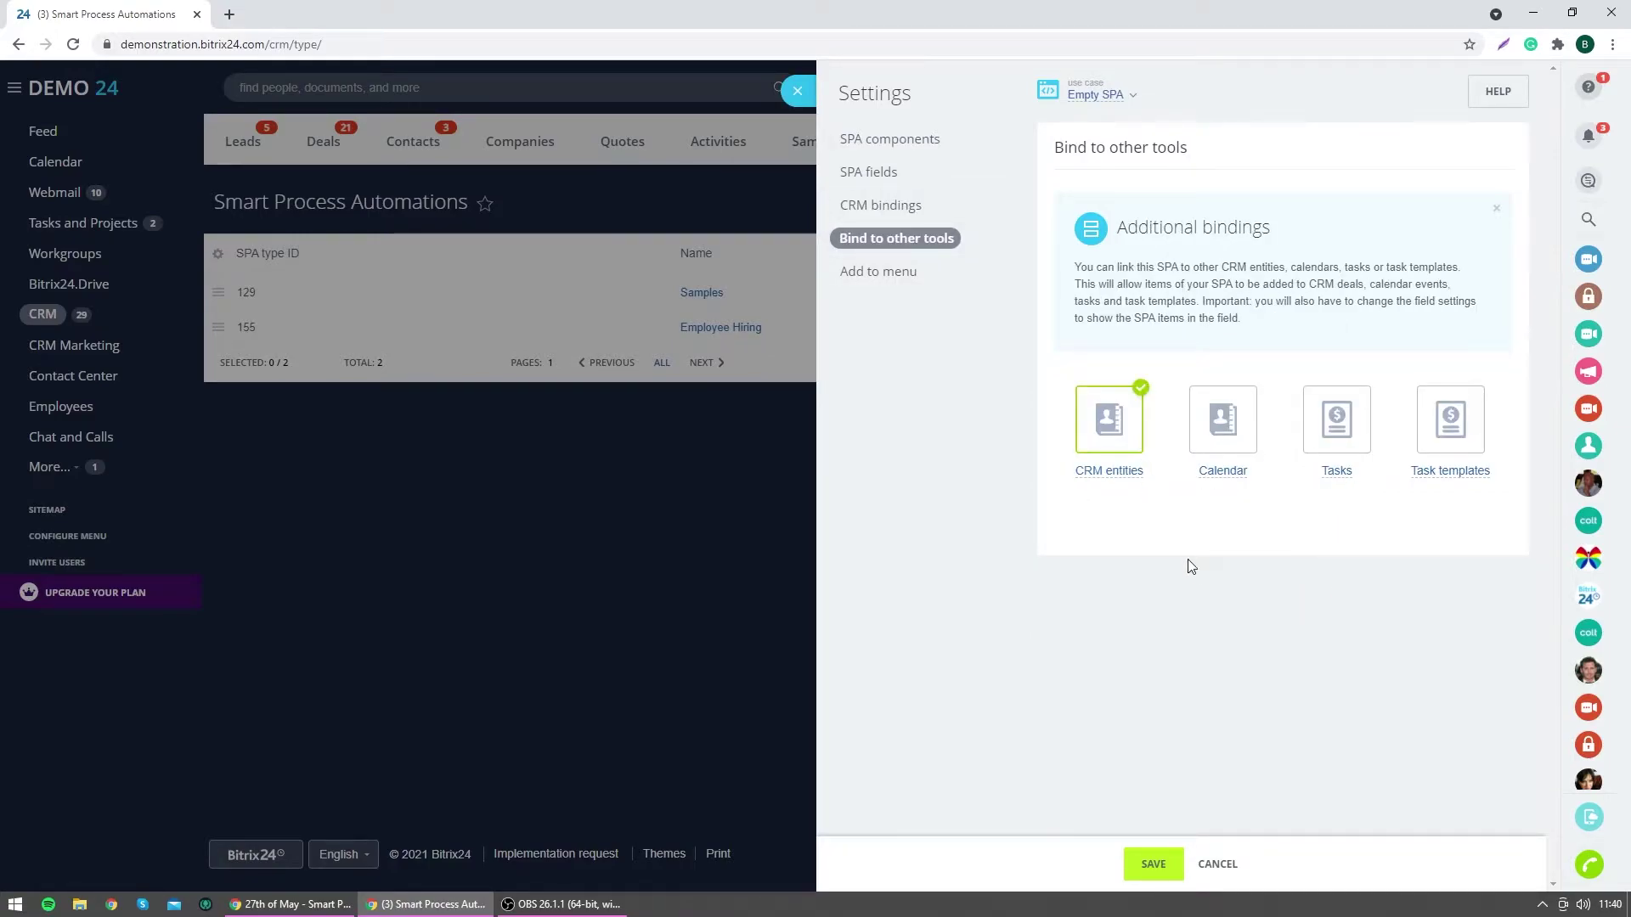
{"action": "left_click", "coordinate": [1099, 483]}
{"action": "left_click", "coordinate": [1130, 425]}
{"action": "left_click", "coordinate": [1240, 422]}
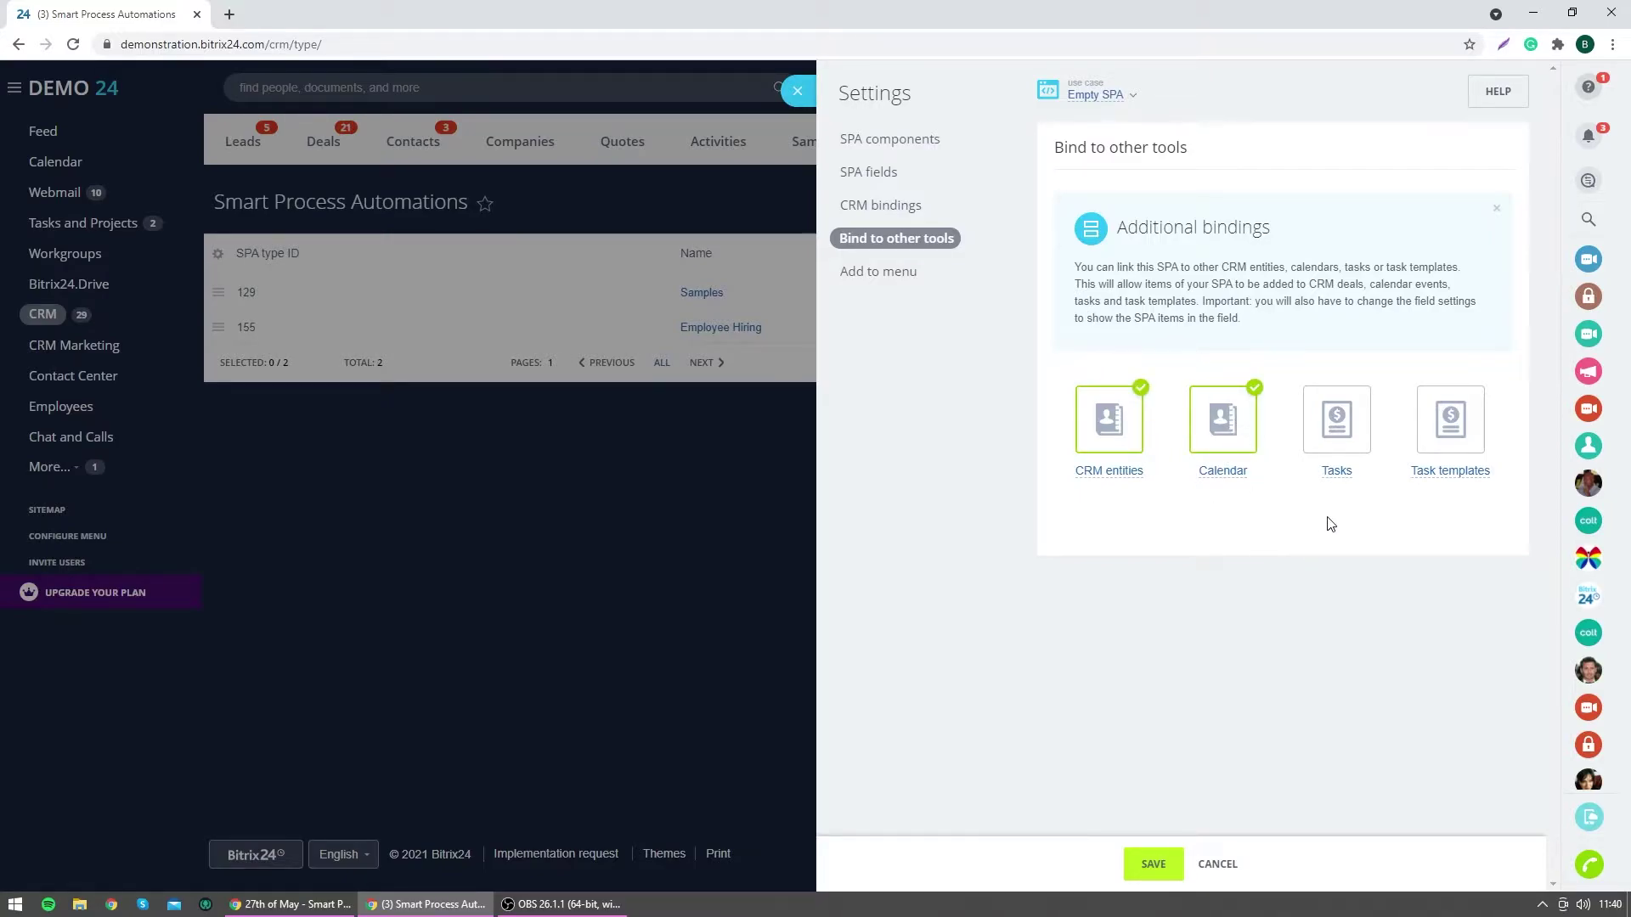
{"action": "left_click", "coordinate": [1340, 401]}
{"action": "left_click", "coordinate": [1458, 429]}
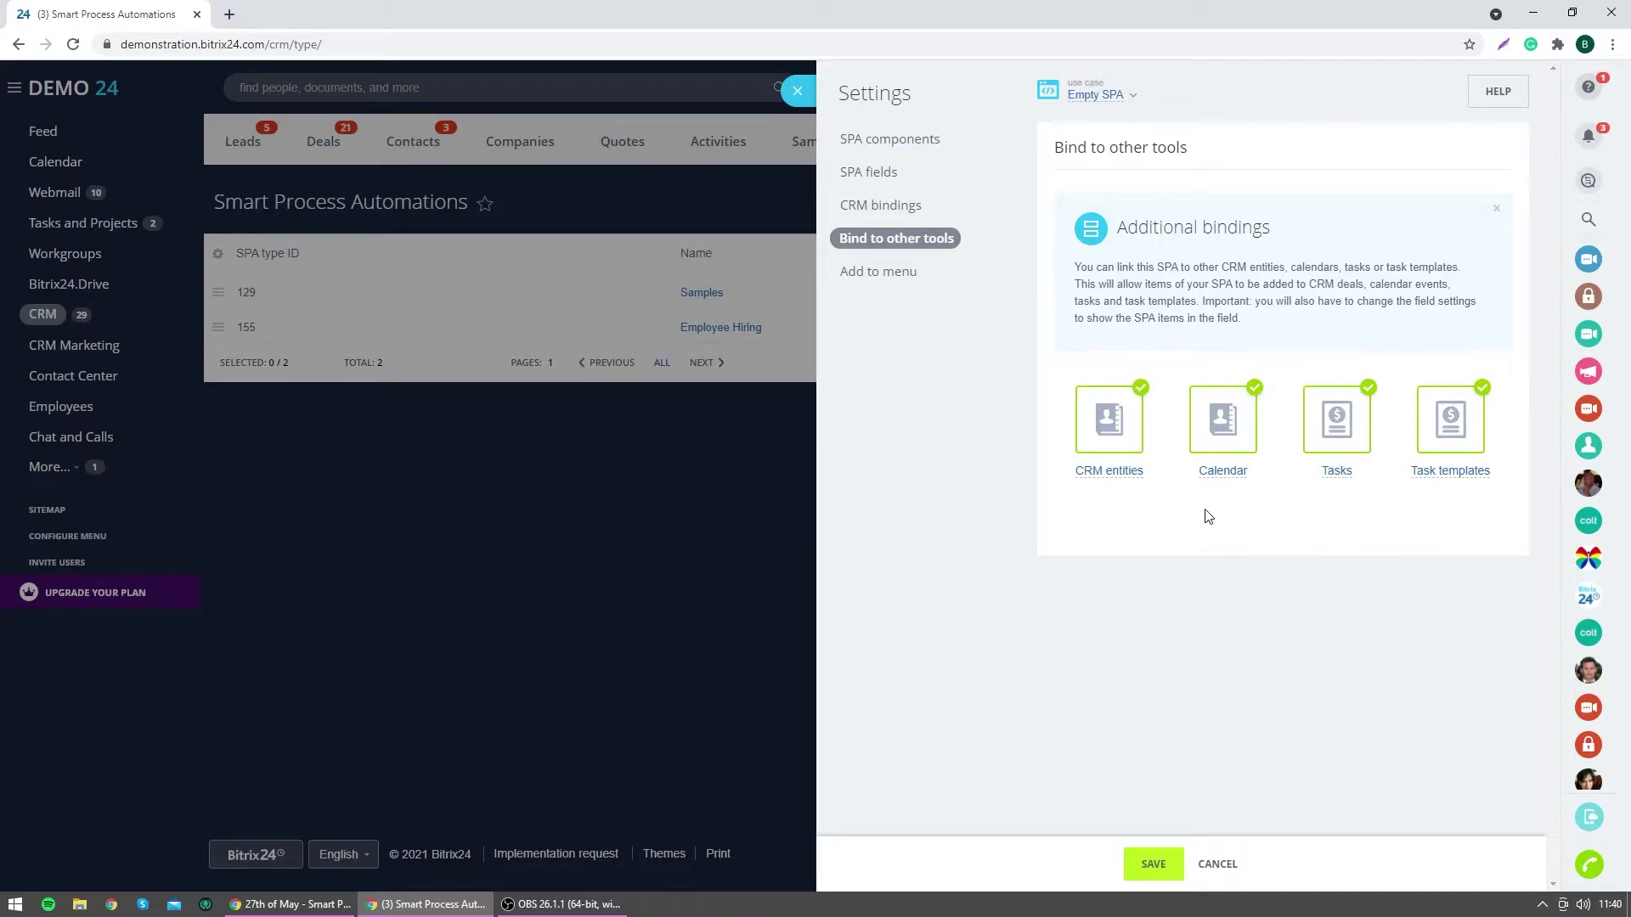
Try showing this SPA in the left menu, with its available top level items opened for editing.
{"action": "left_click", "coordinate": [894, 277]}
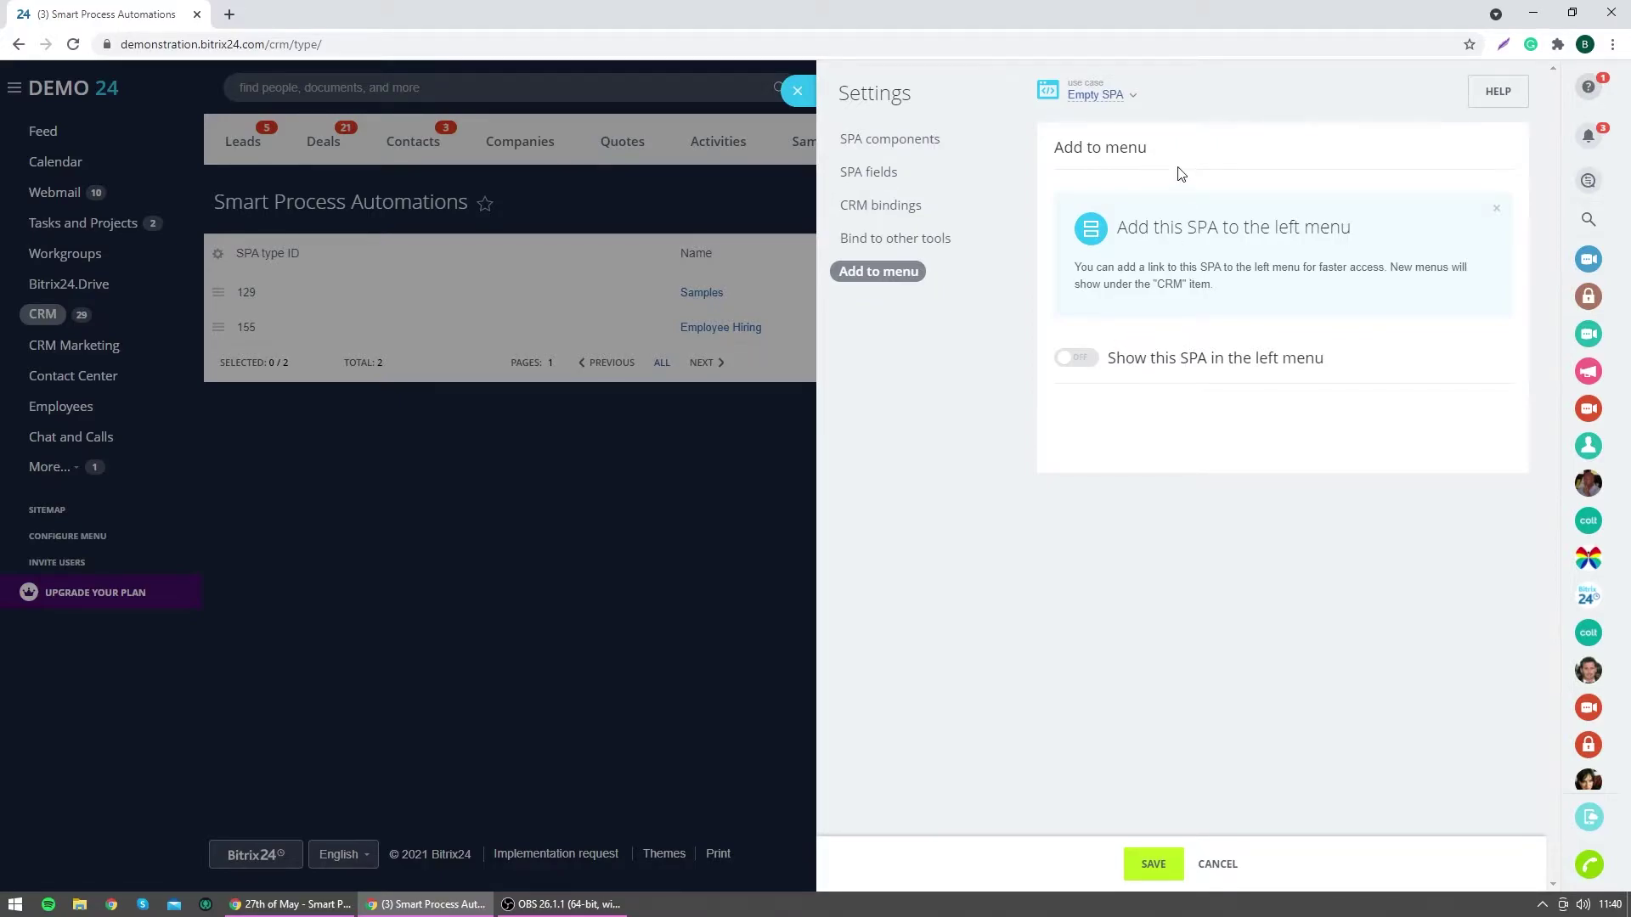
{"action": "left_click", "coordinate": [1087, 361]}
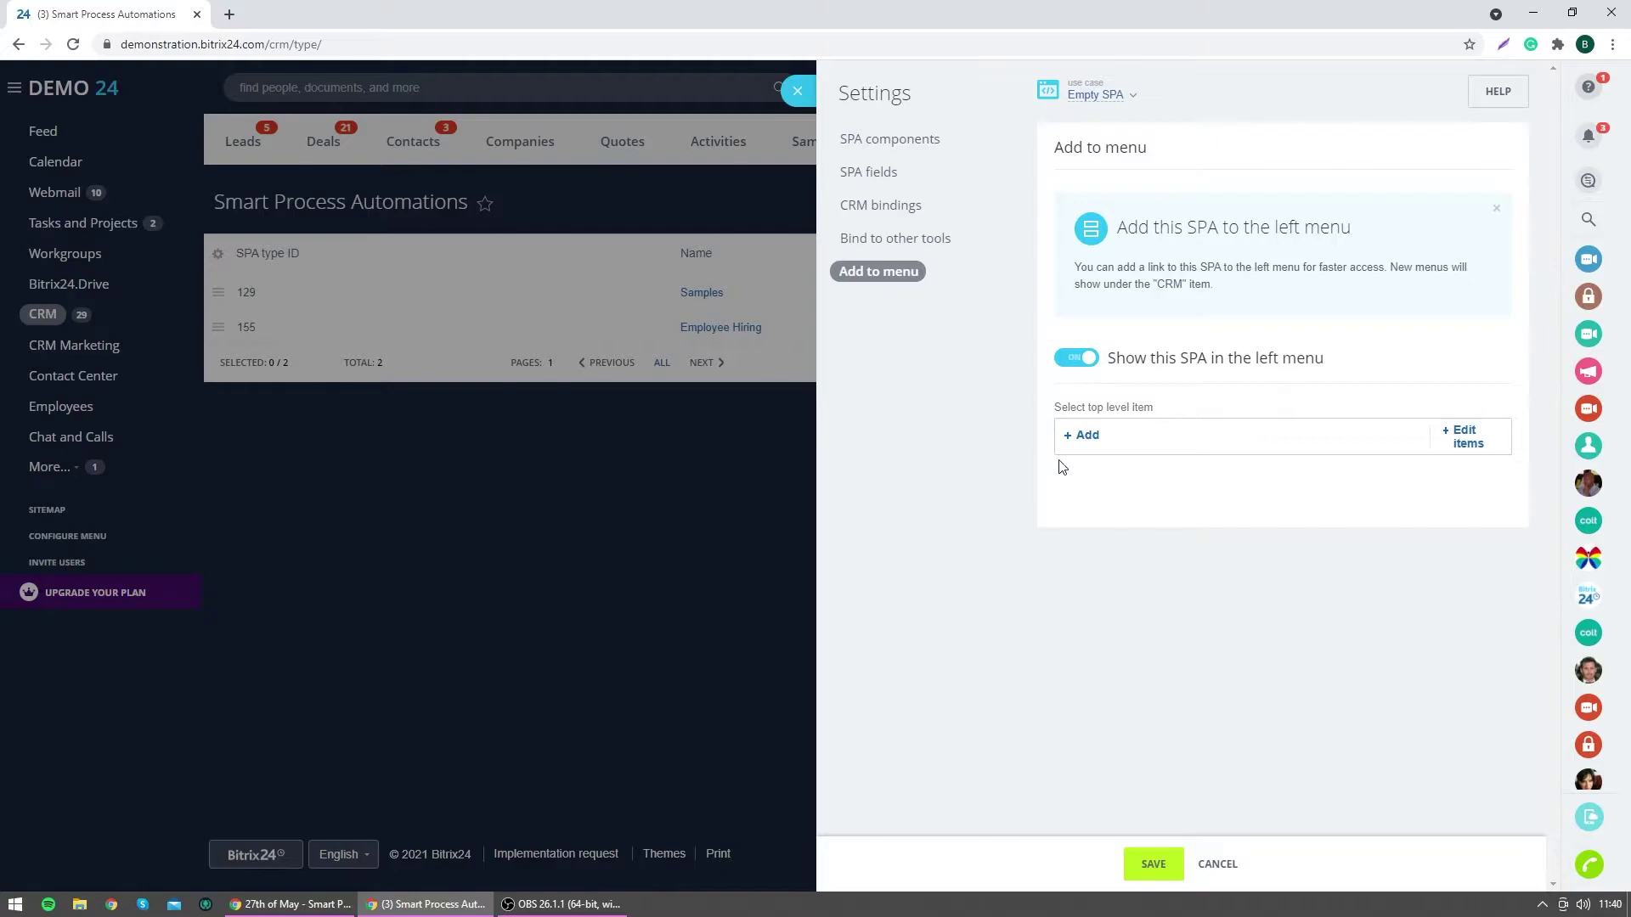
{"action": "left_click", "coordinate": [1084, 436]}
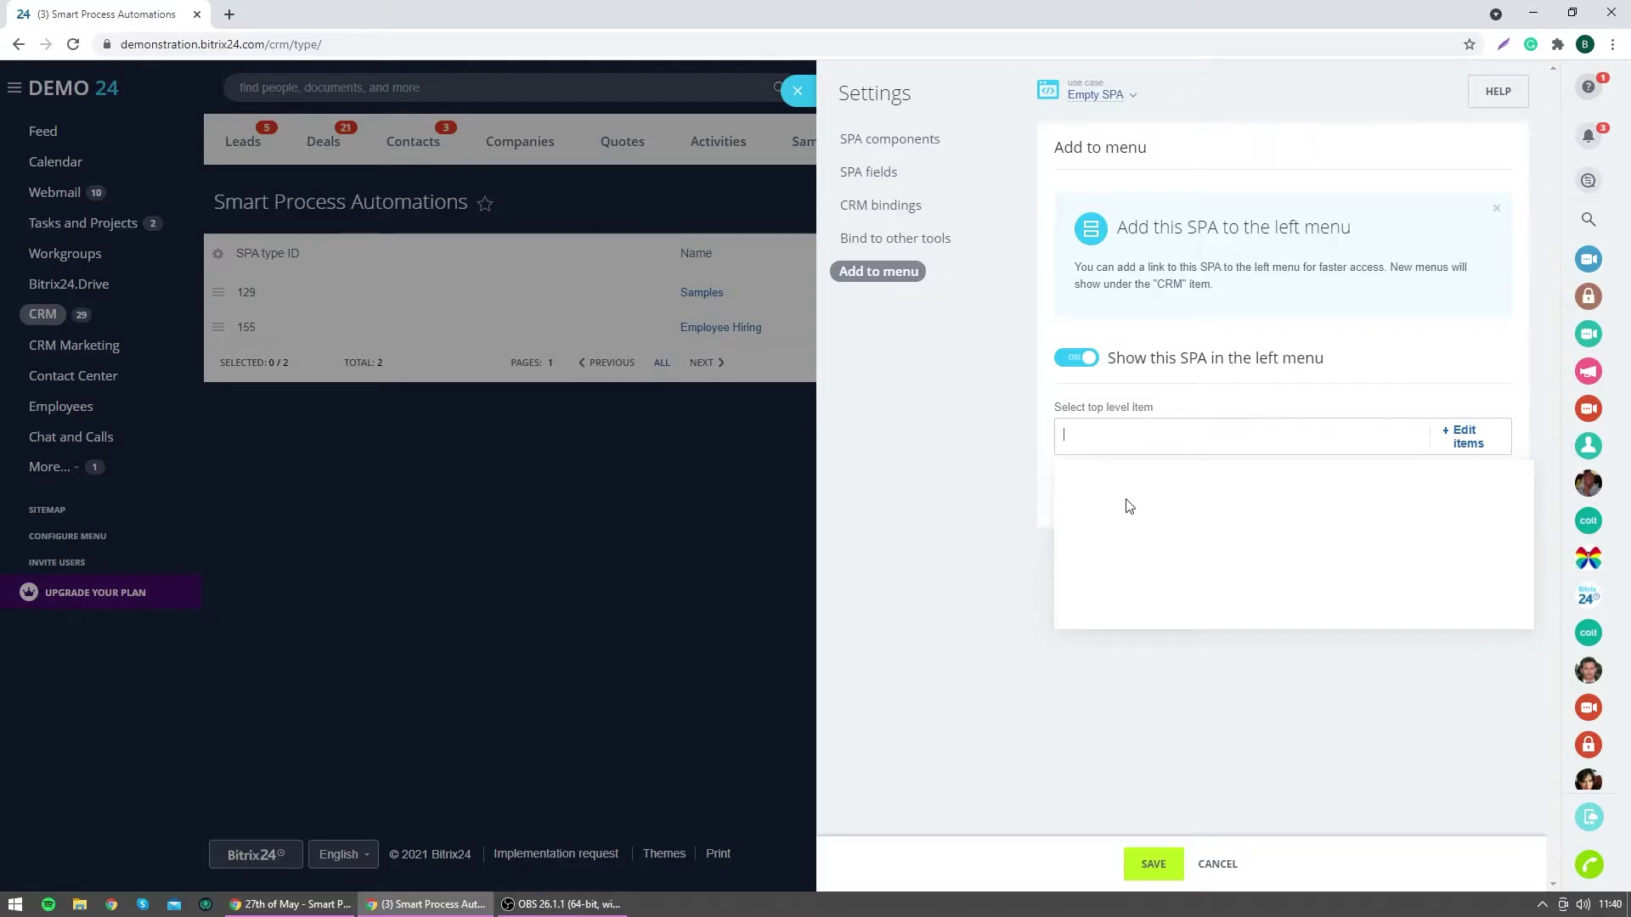
{"action": "left_click", "coordinate": [1468, 443]}
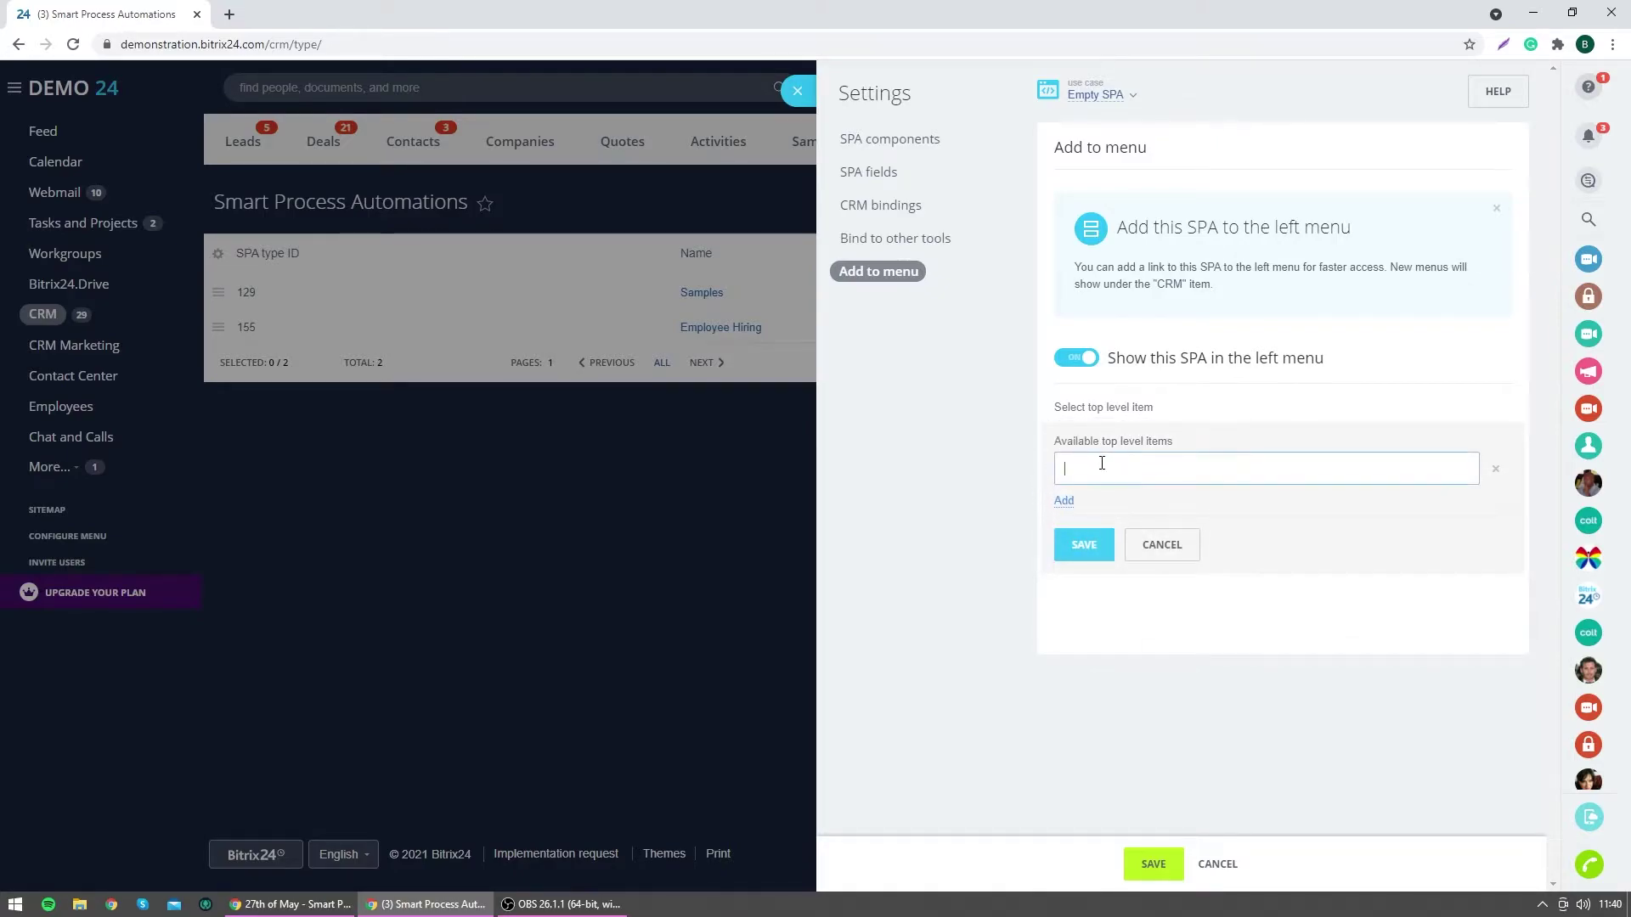
{"action": "left_click", "coordinate": [1333, 436]}
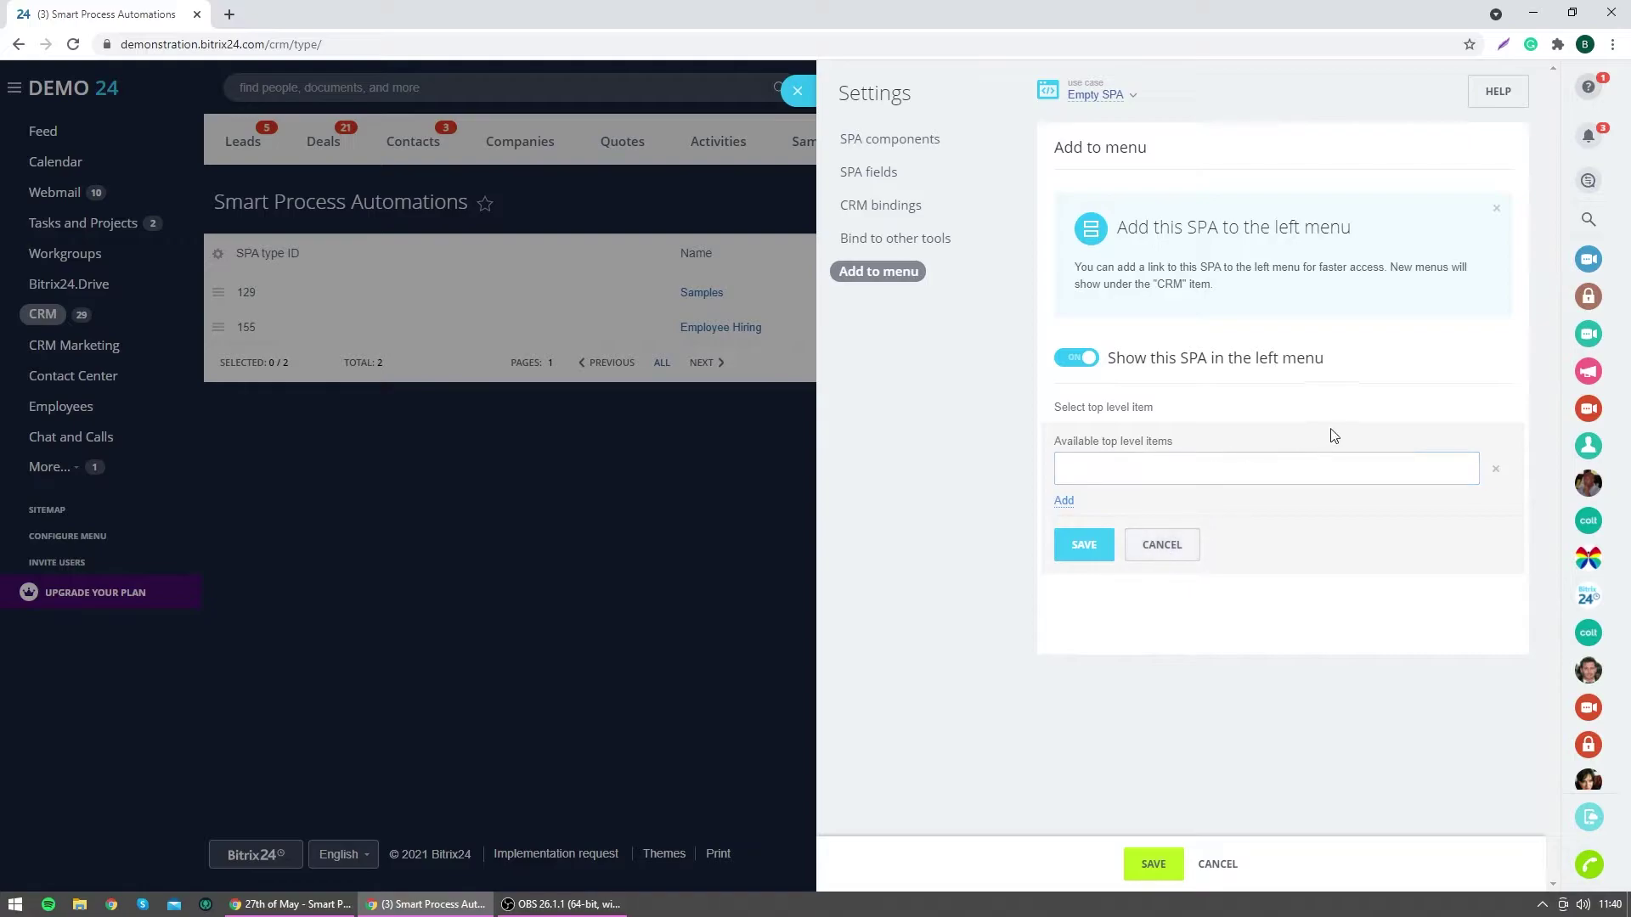
{"action": "left_click", "coordinate": [1072, 357]}
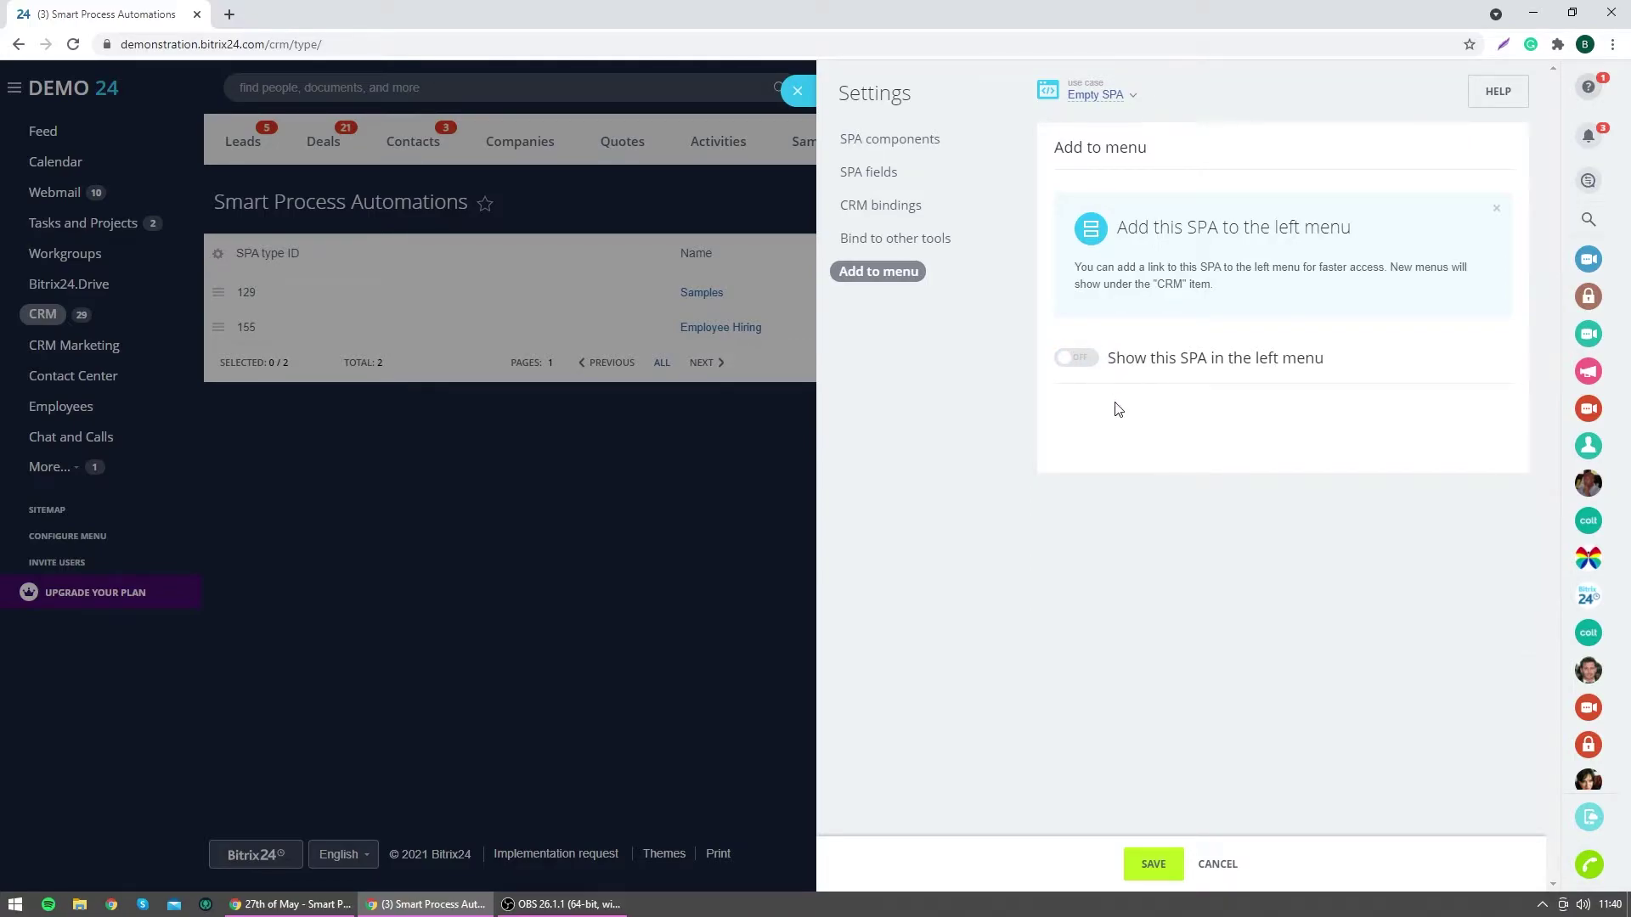
Save the SPA and open the field settings of Onboarding from the list of Smart Process Automations.
{"action": "left_click", "coordinate": [1153, 864]}
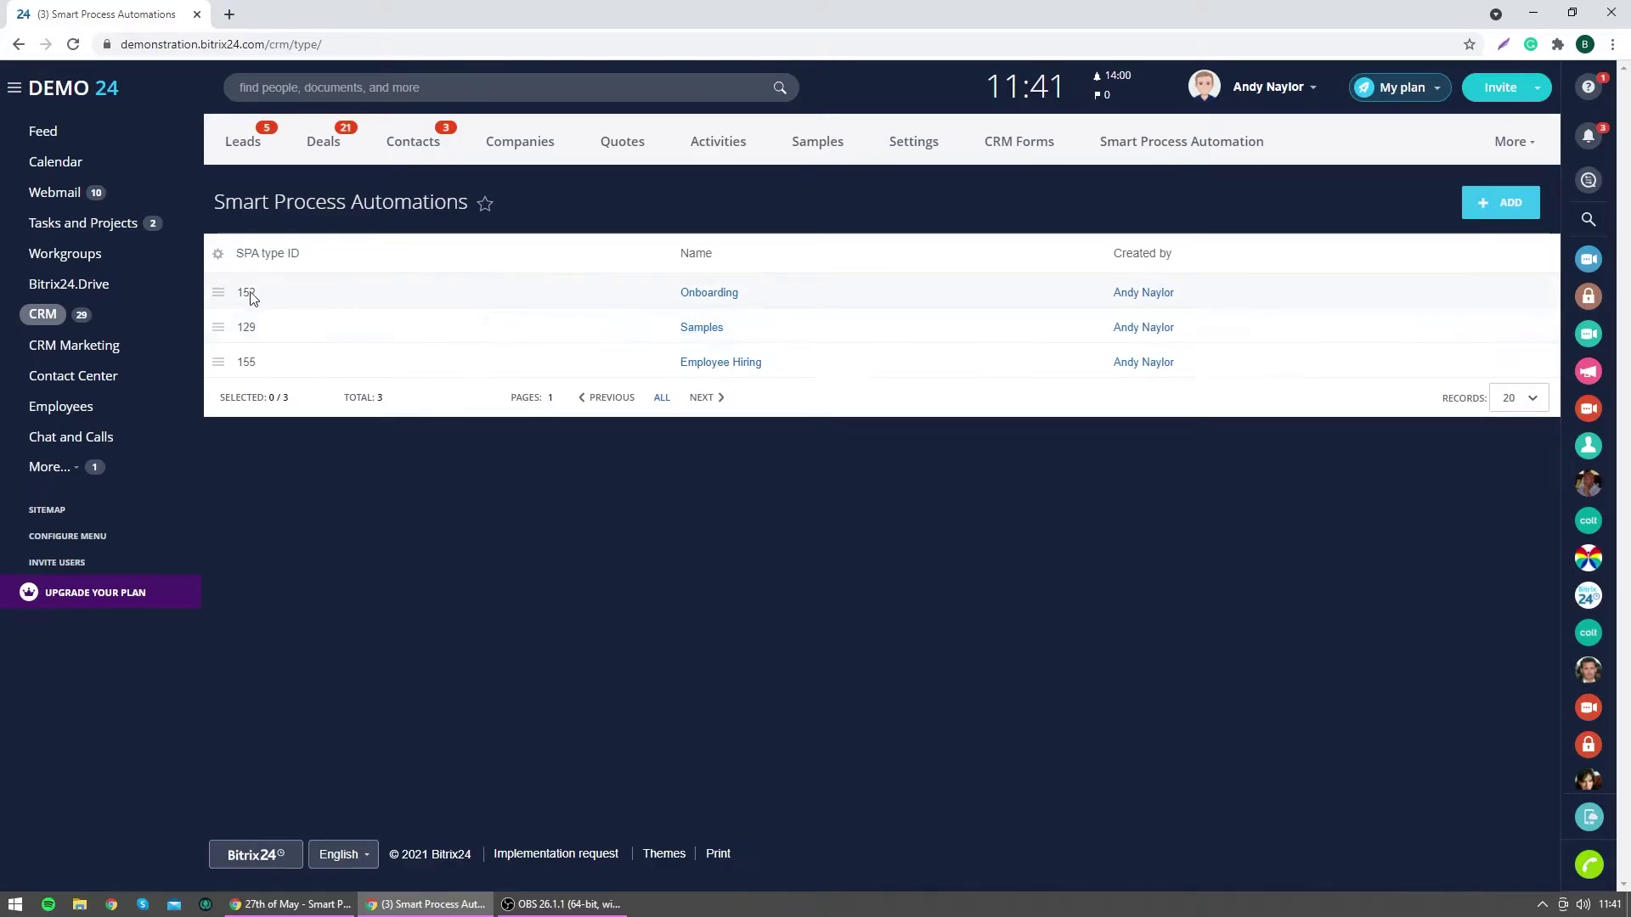
{"action": "left_click", "coordinate": [219, 291]}
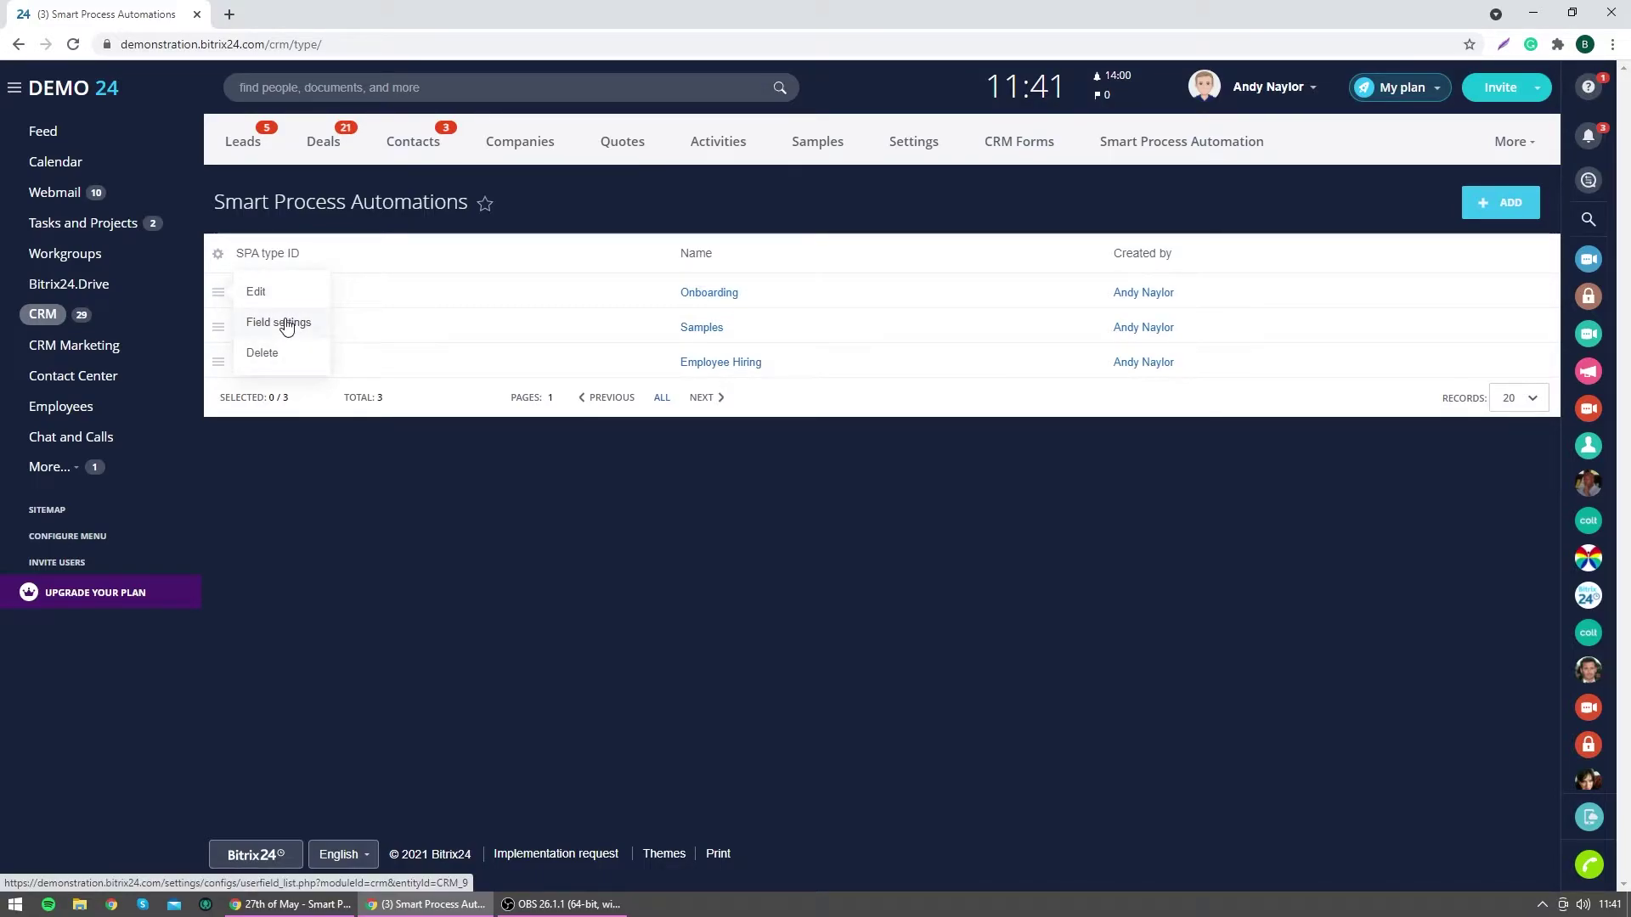
{"action": "left_click", "coordinate": [541, 493]}
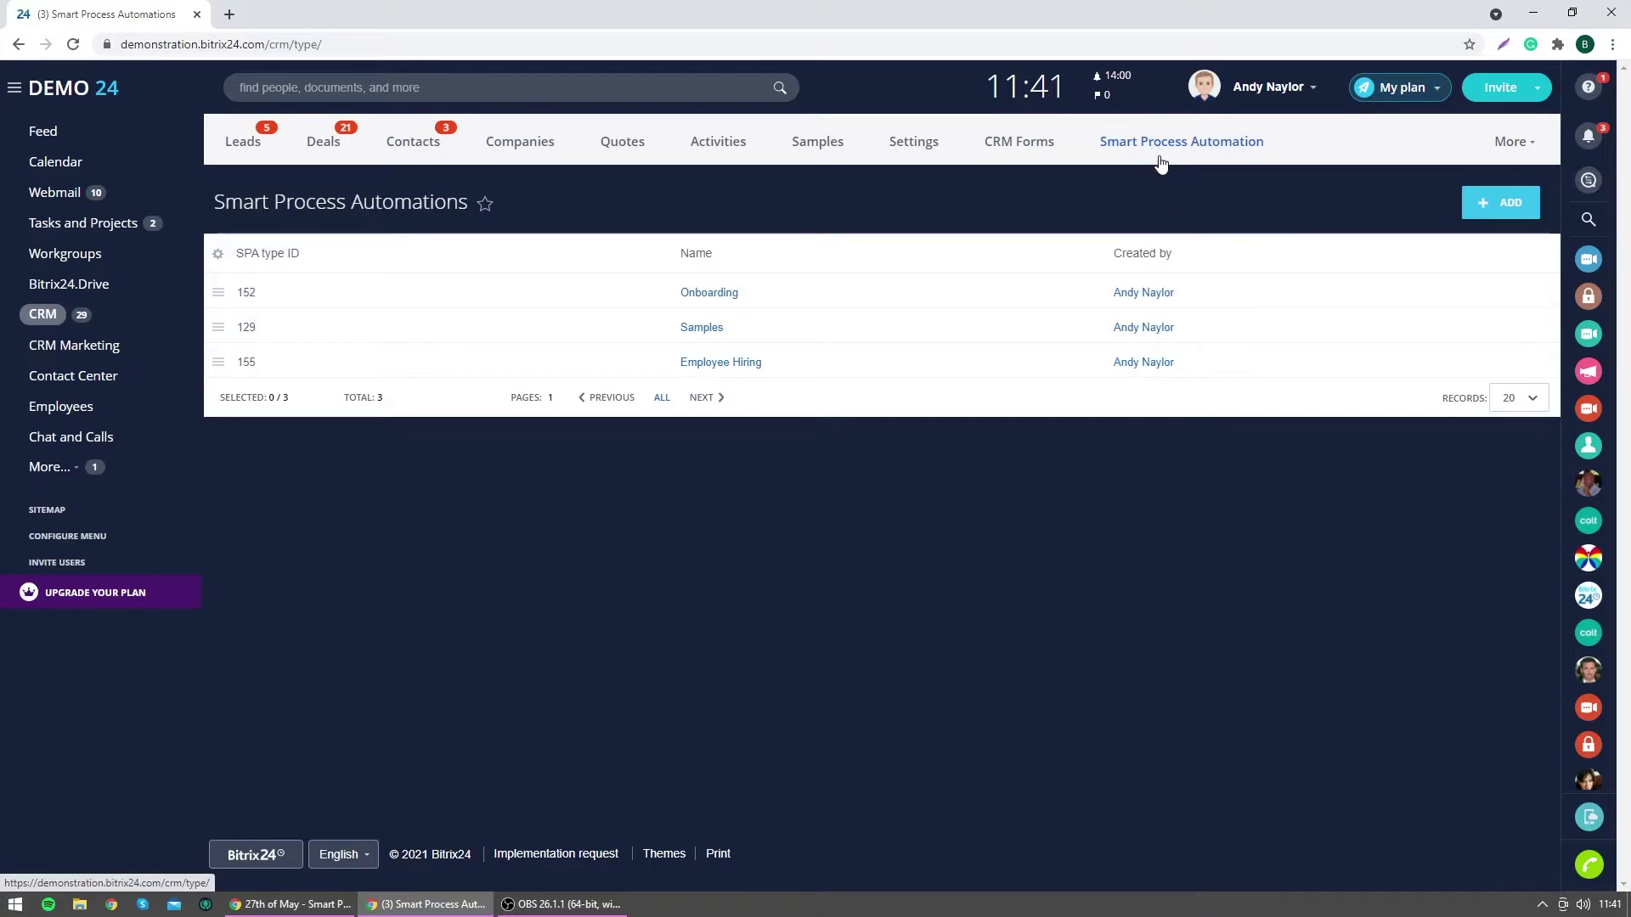
{"action": "left_click", "coordinate": [218, 293]}
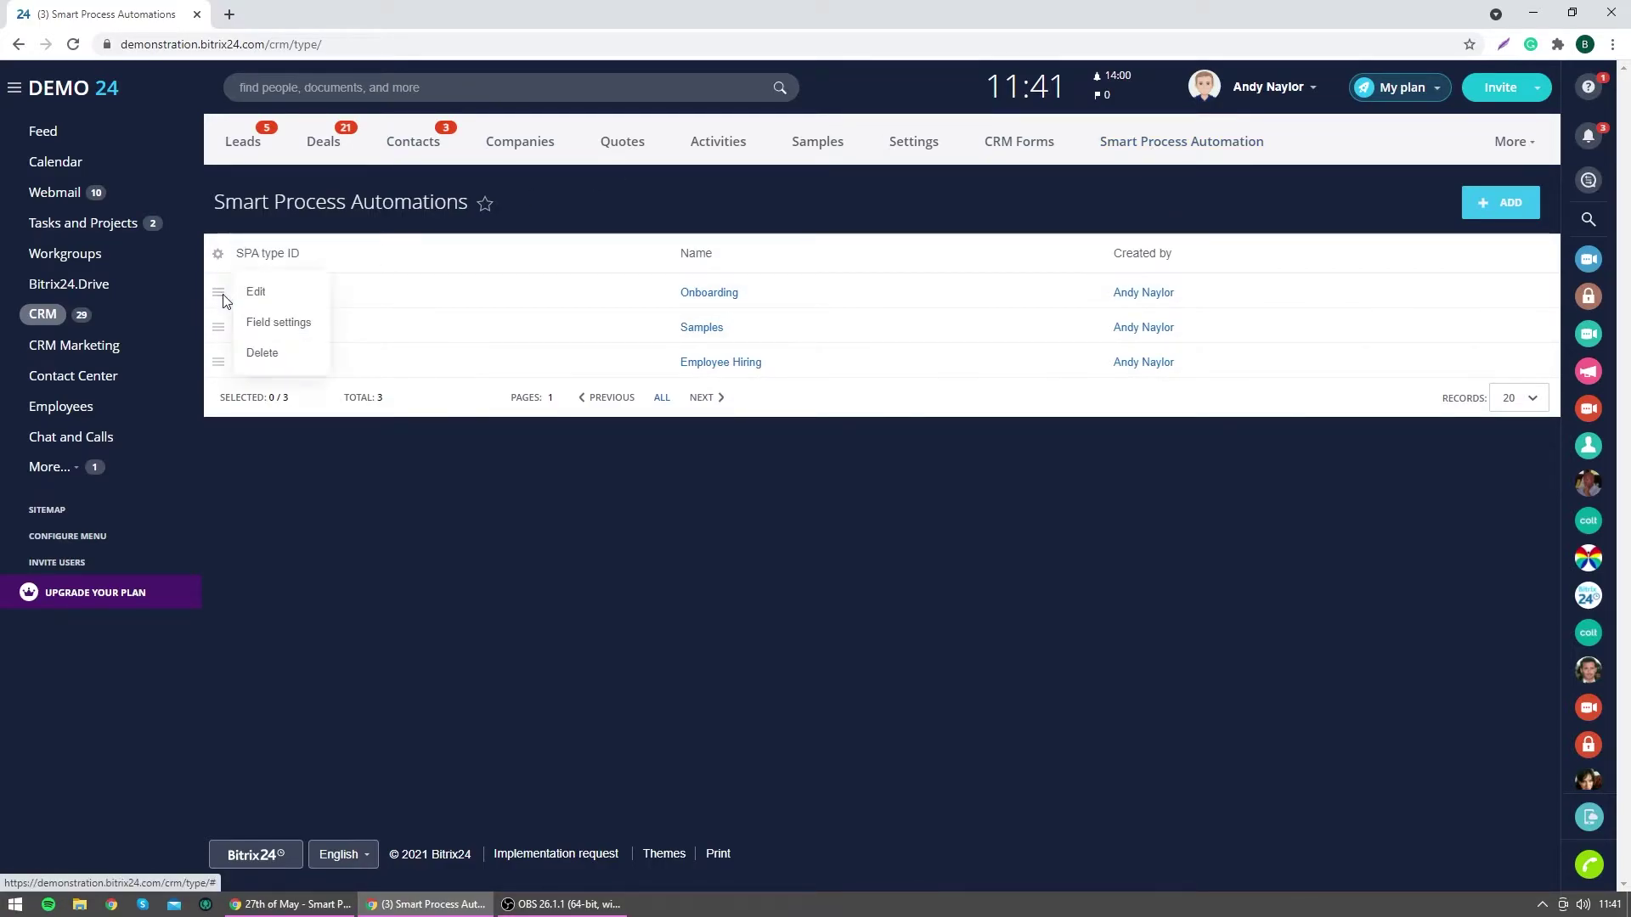
{"action": "left_click", "coordinate": [316, 331]}
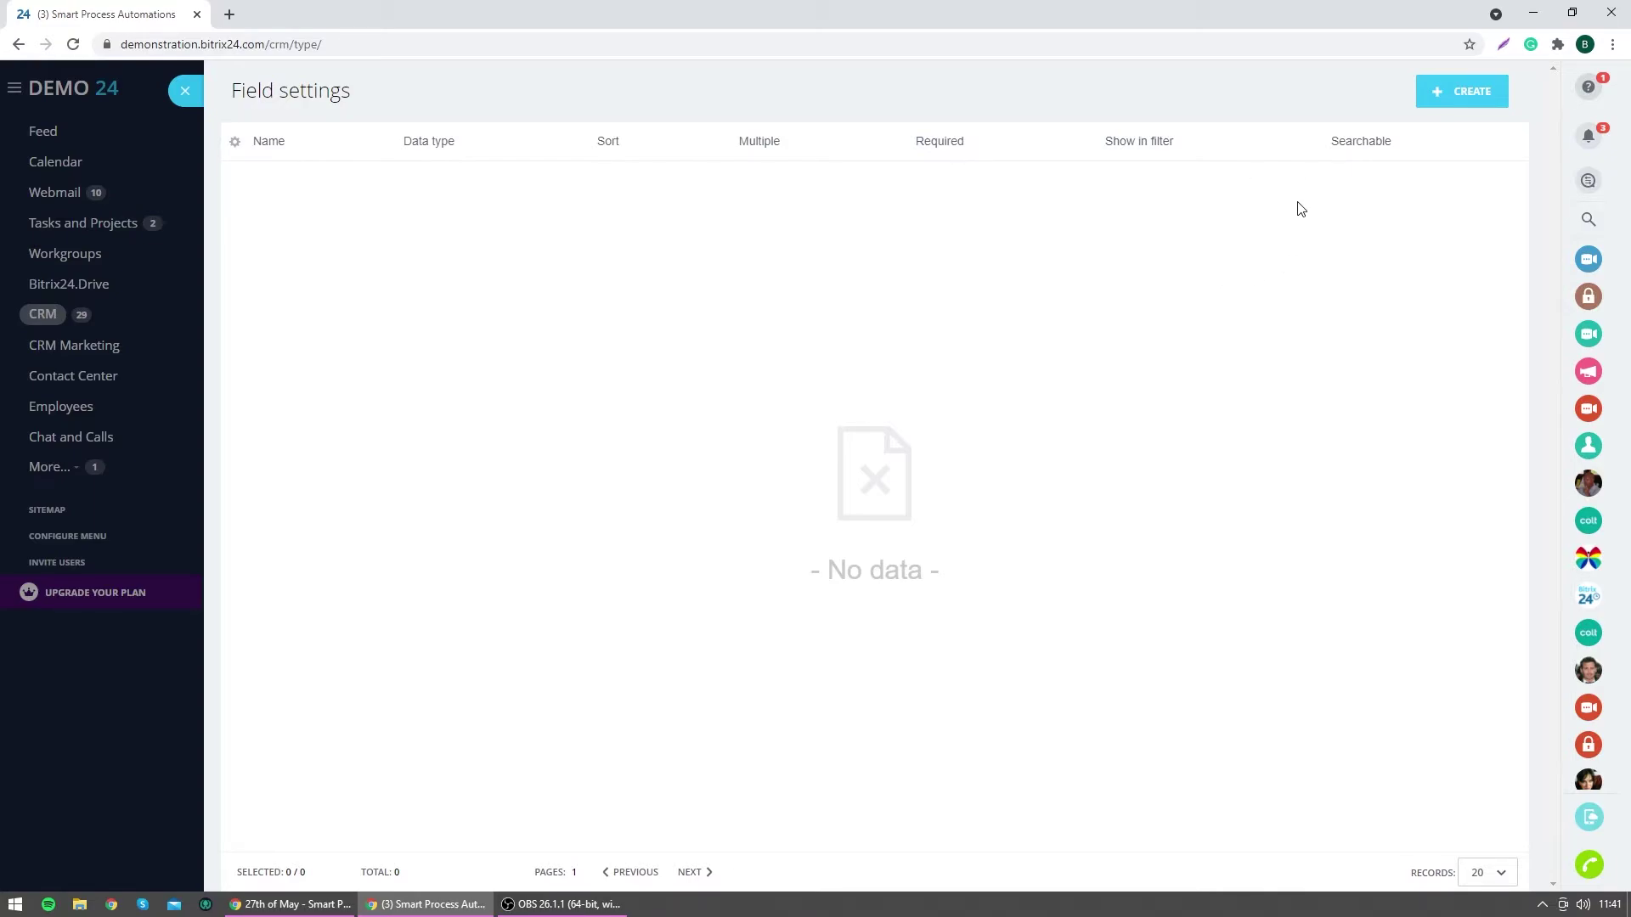
Start creating a new field for Onboarding and review its available data types, field ID and name.
{"action": "left_click", "coordinate": [1452, 91]}
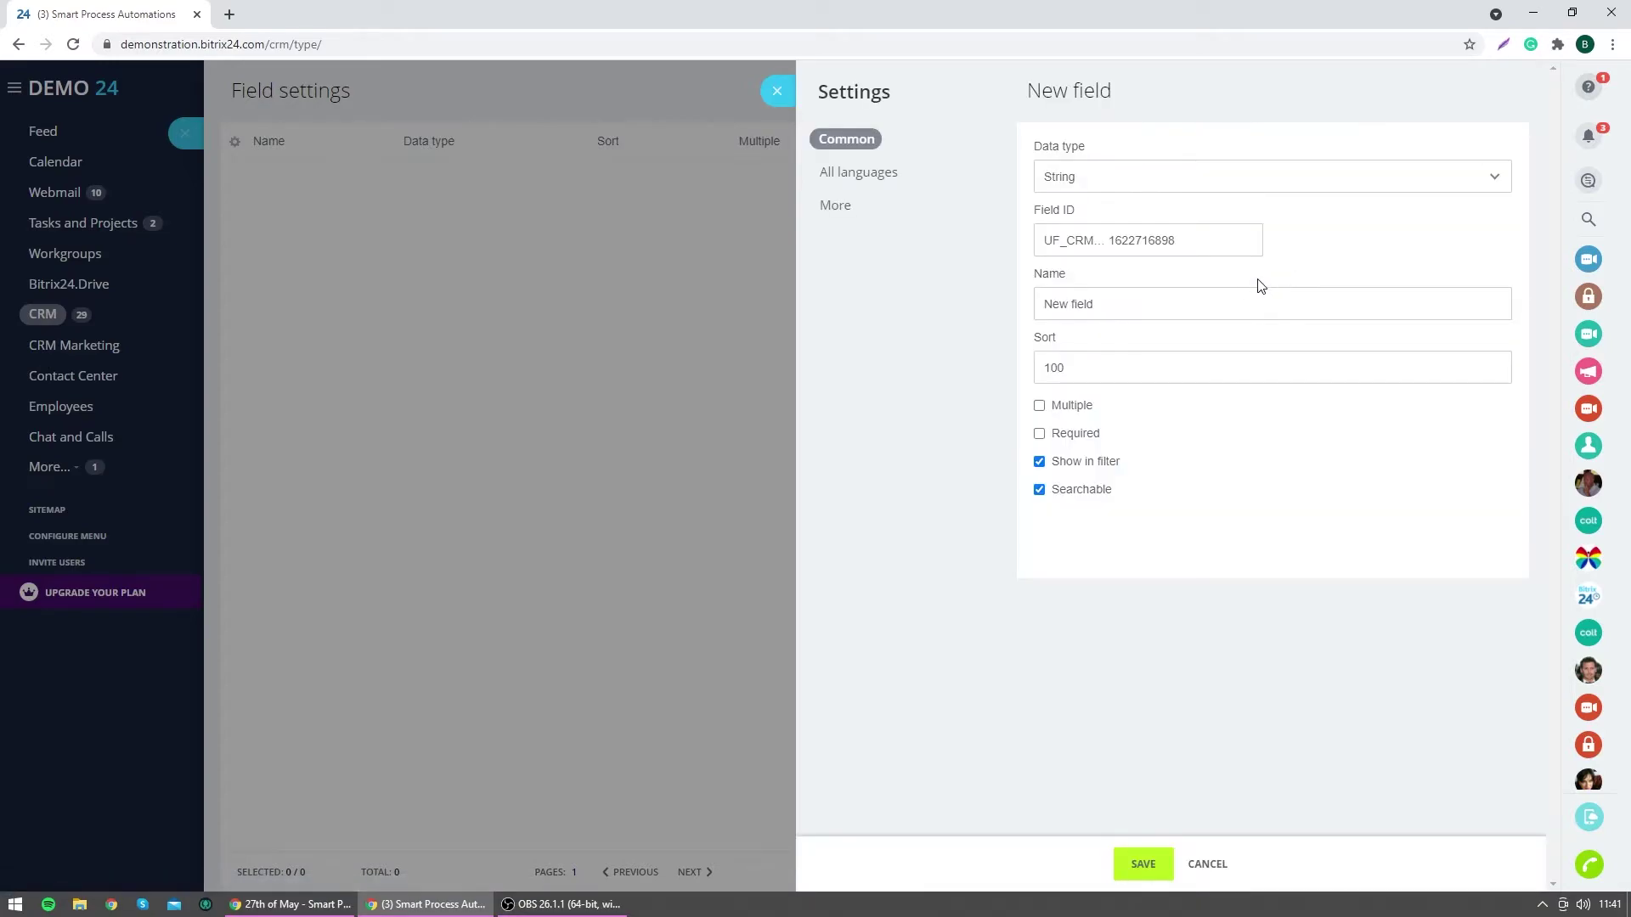
{"action": "left_click", "coordinate": [1147, 175]}
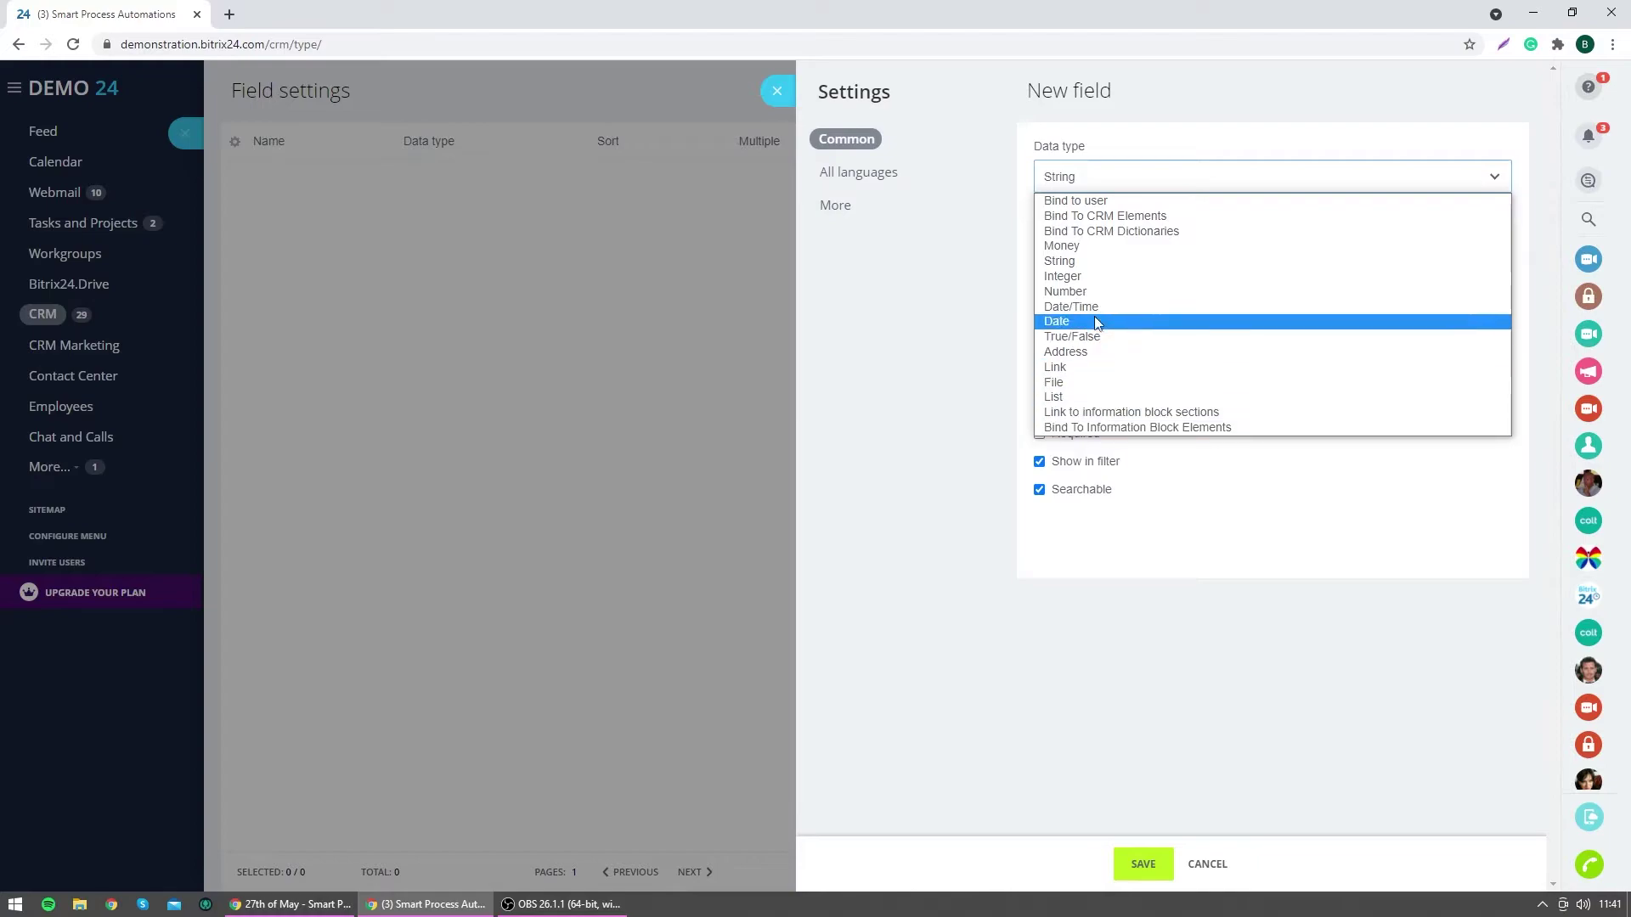
{"action": "left_click", "coordinate": [1101, 179]}
{"action": "left_click", "coordinate": [1093, 190]}
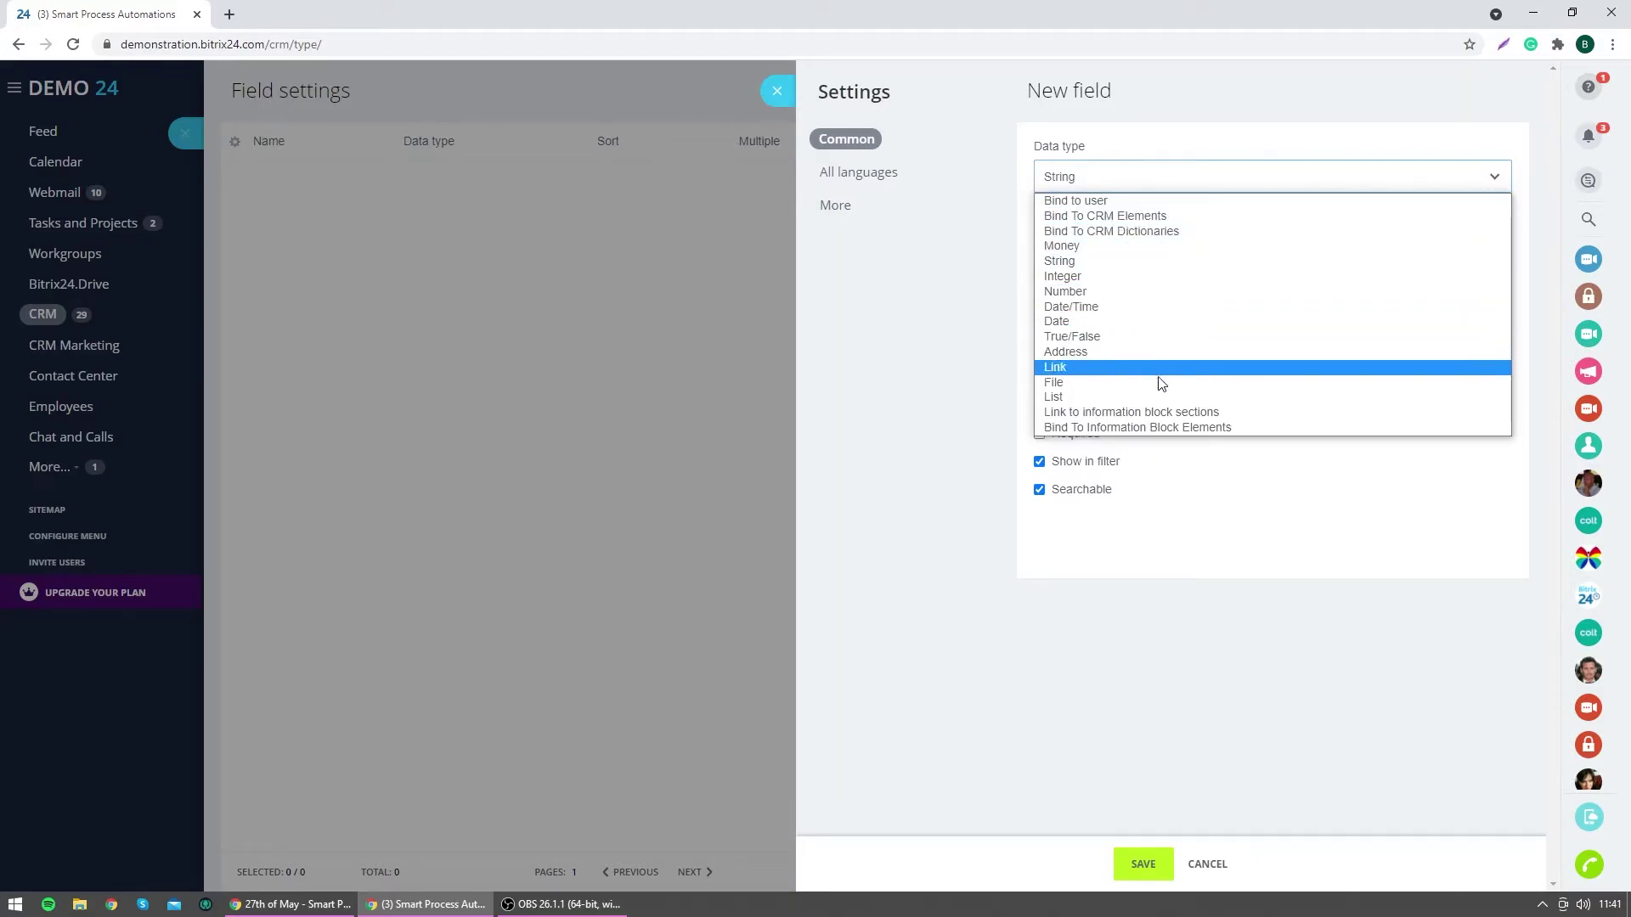
{"action": "key", "text": "Escape"}
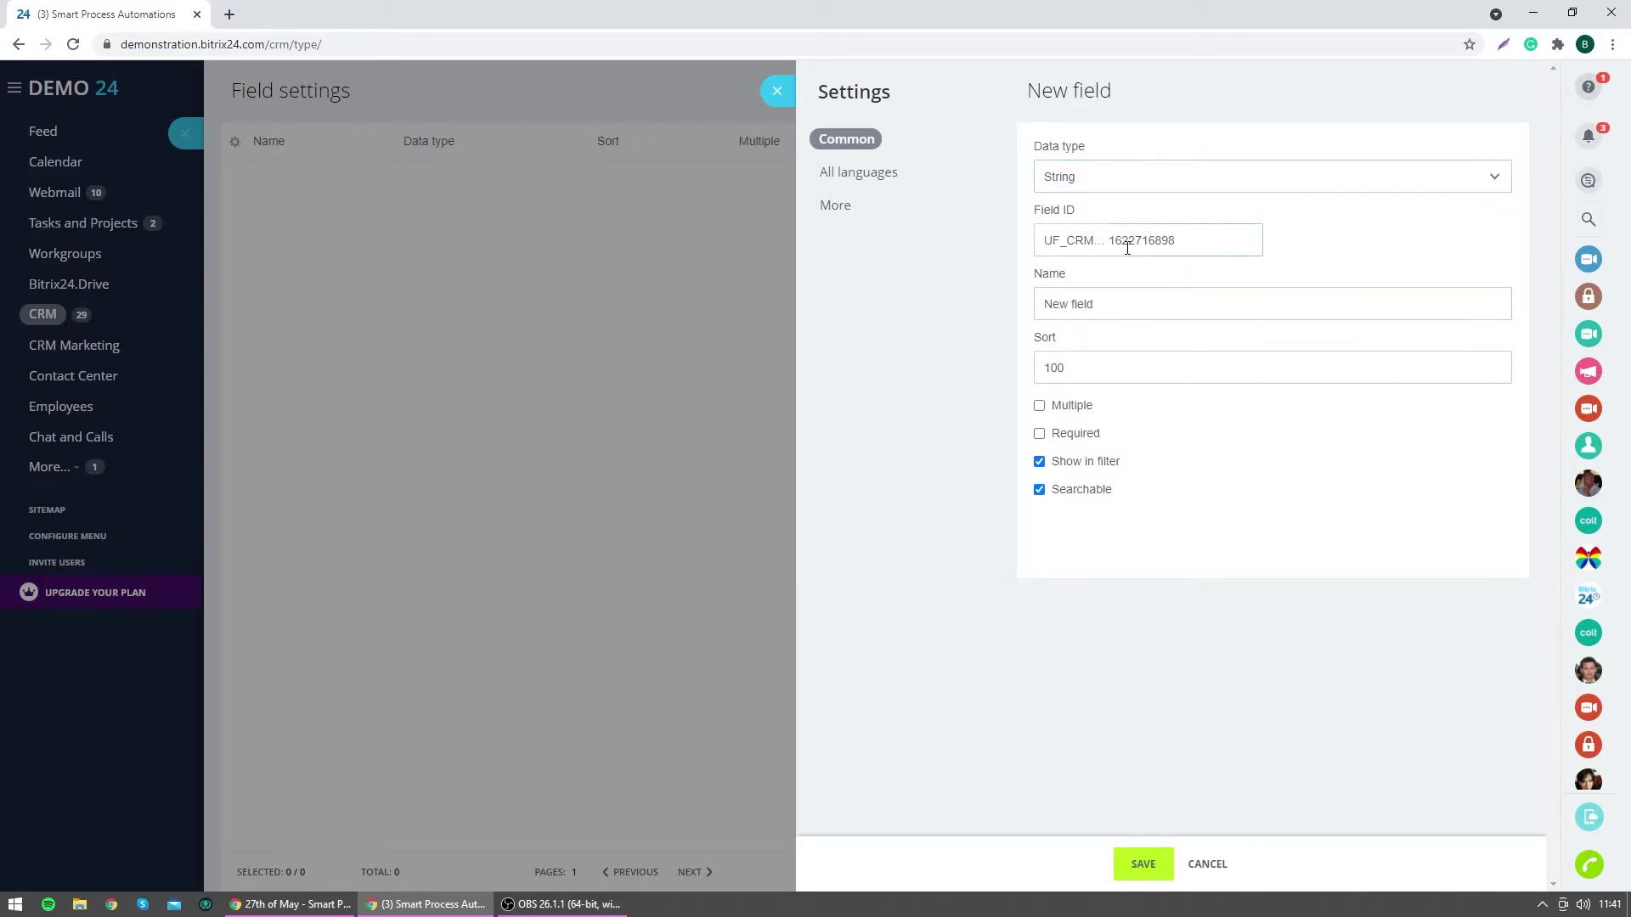
{"action": "left_click", "coordinate": [1074, 244]}
{"action": "left_click", "coordinate": [1136, 302]}
{"action": "double_click", "coordinate": [1139, 312]}
{"action": "left_click", "coordinate": [1139, 314]}
{"action": "double_click", "coordinate": [1145, 315]}
{"action": "triple_click", "coordinate": [1145, 315]}
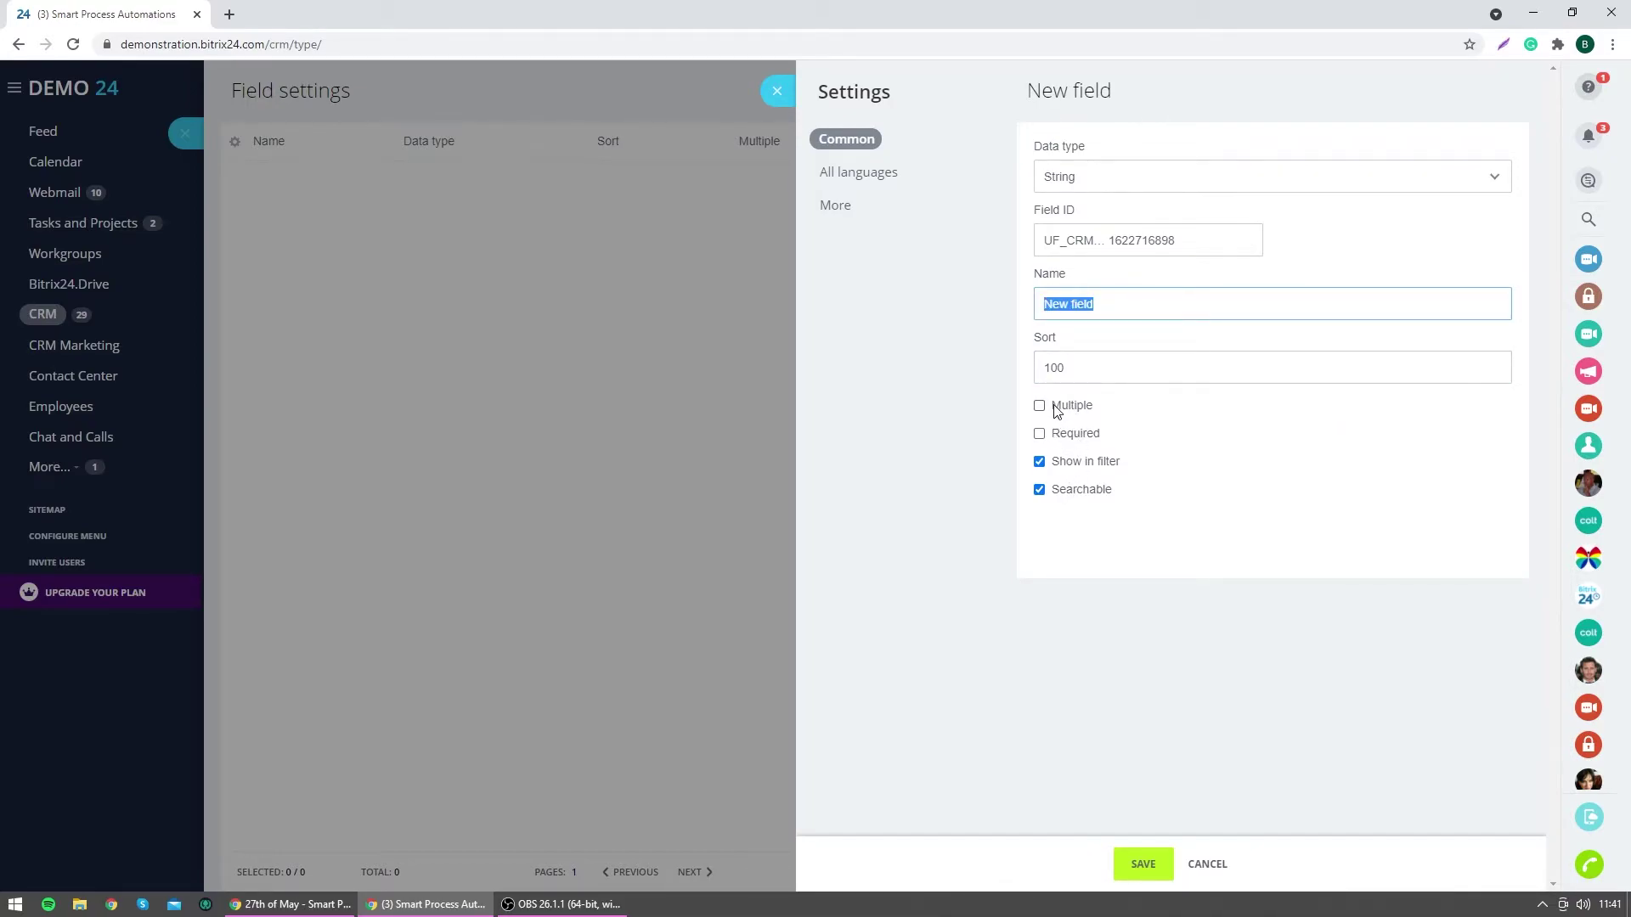
Examine the new field's names in all languages and its additional settings.
{"action": "left_click", "coordinate": [901, 175]}
{"action": "scroll", "coordinate": [1141, 437], "scroll_direction": "down", "scroll_amount": 2}
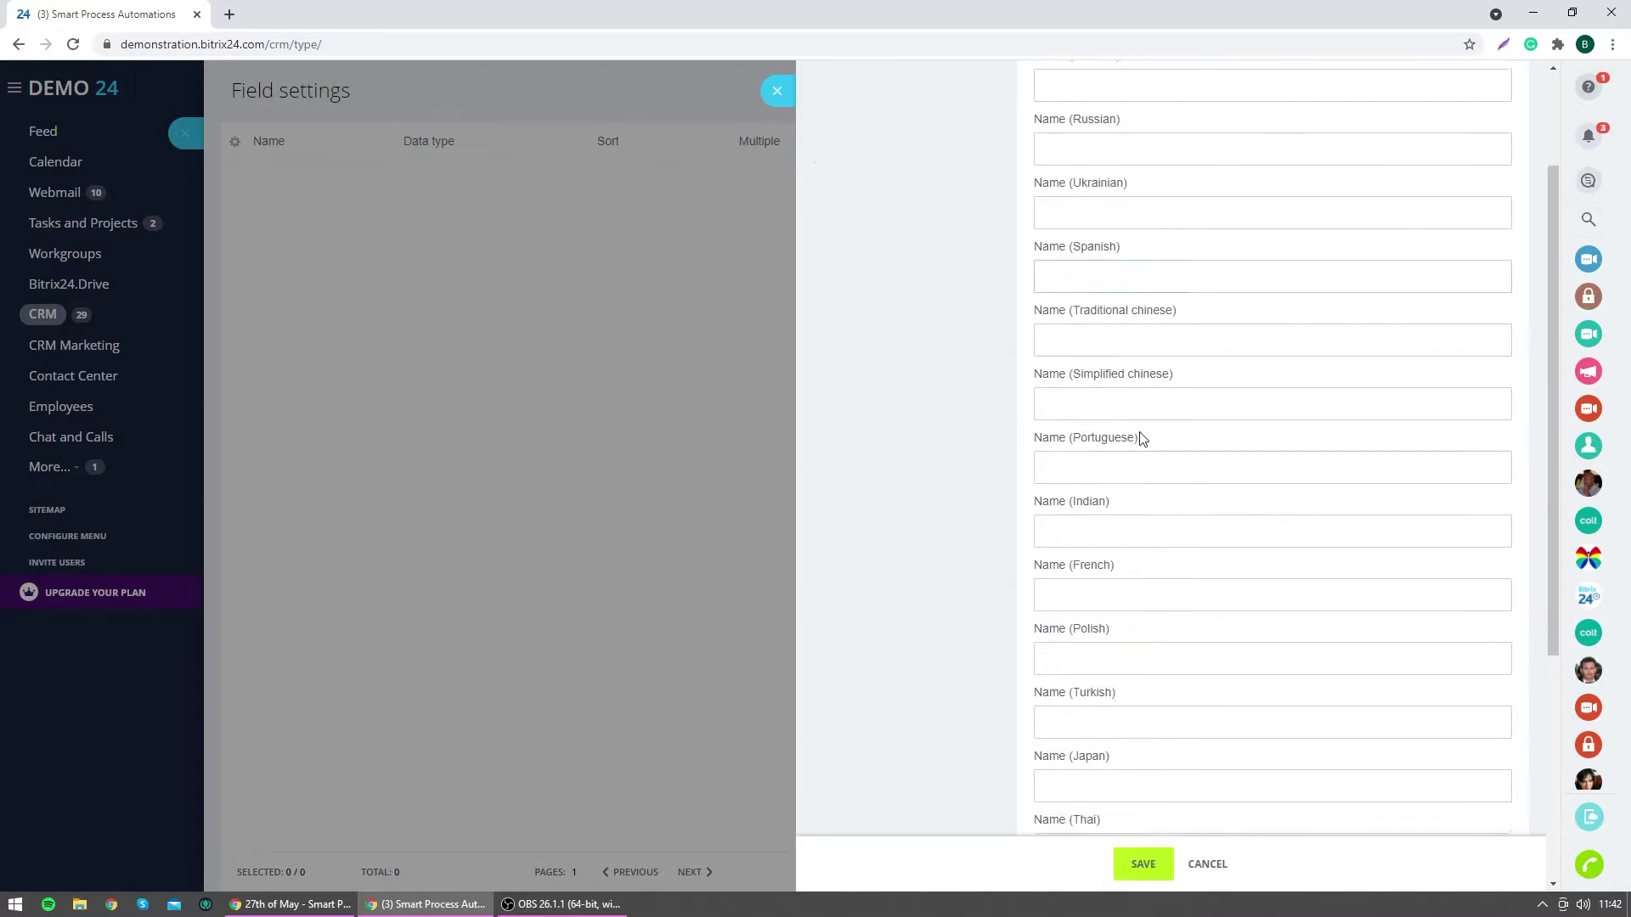
{"action": "scroll", "coordinate": [1140, 438], "scroll_direction": "down", "scroll_amount": 5}
{"action": "scroll", "coordinate": [1140, 436], "scroll_direction": "up", "scroll_amount": 7}
{"action": "left_click", "coordinate": [1084, 176]}
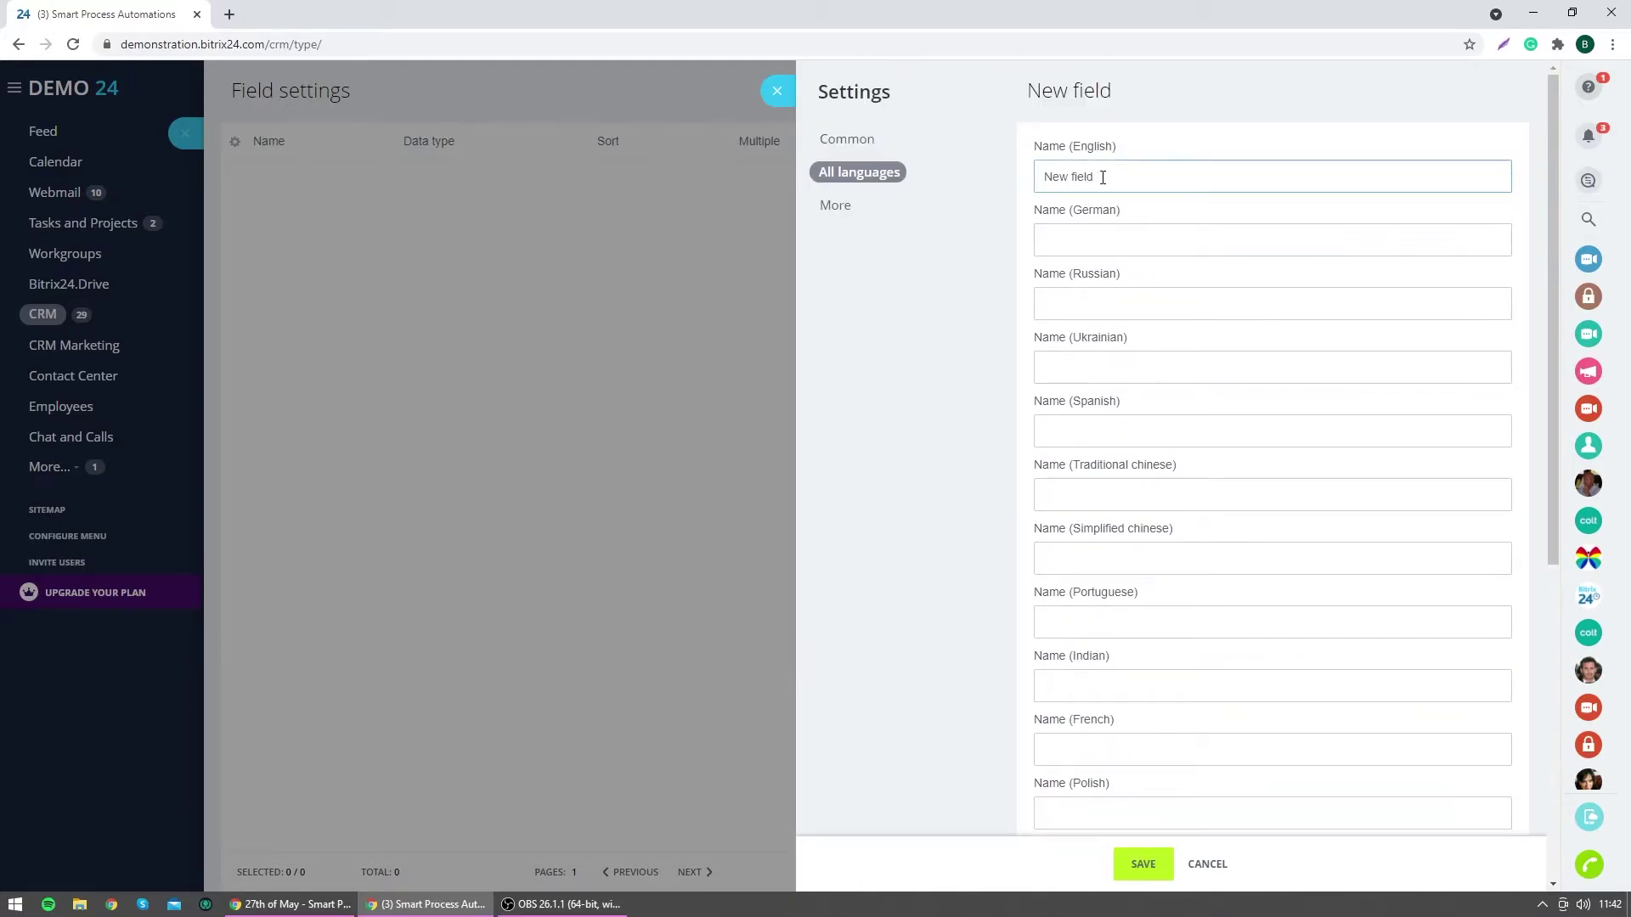
{"action": "scroll", "coordinate": [1180, 357], "scroll_direction": "down", "scroll_amount": 6}
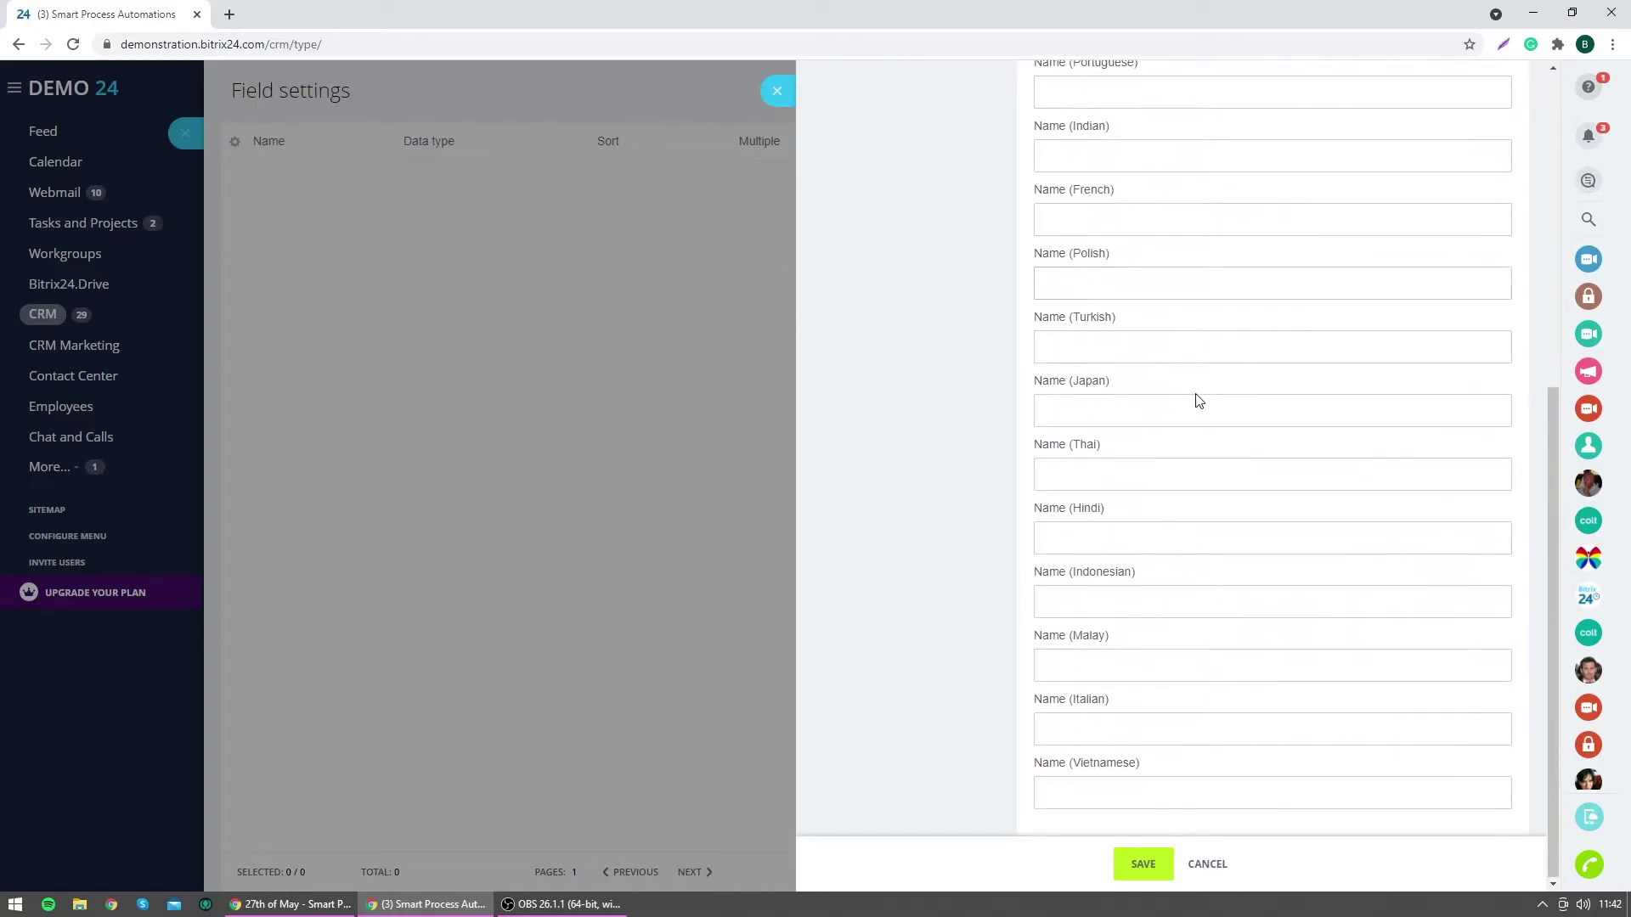
{"action": "scroll", "coordinate": [1161, 484], "scroll_direction": "up", "scroll_amount": 6}
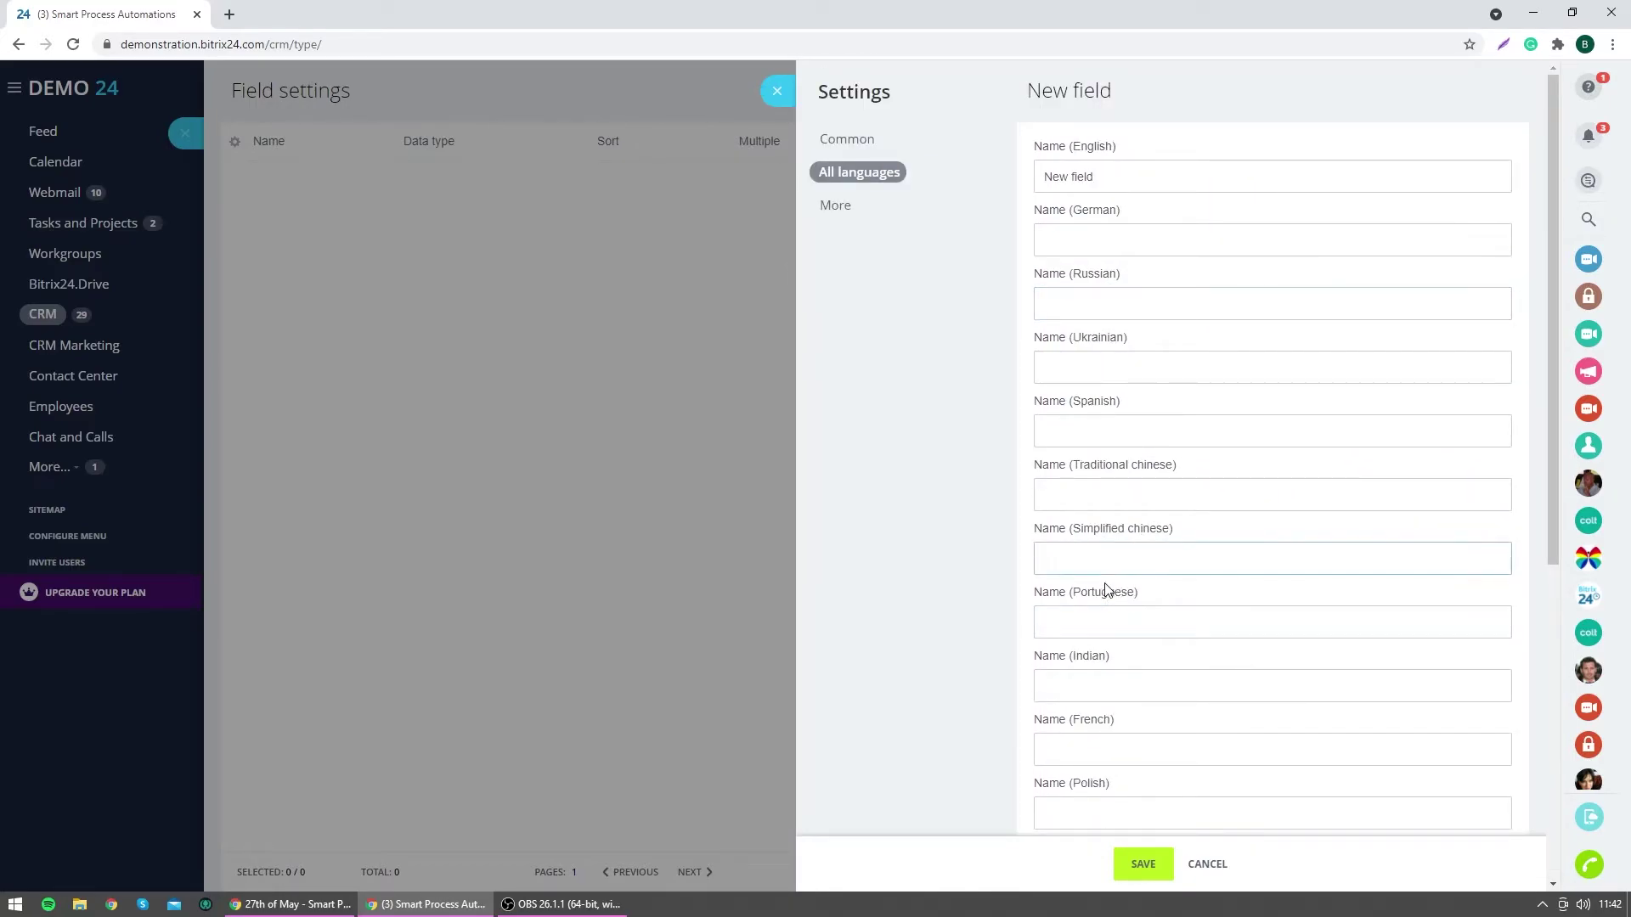
{"action": "left_click", "coordinate": [837, 205]}
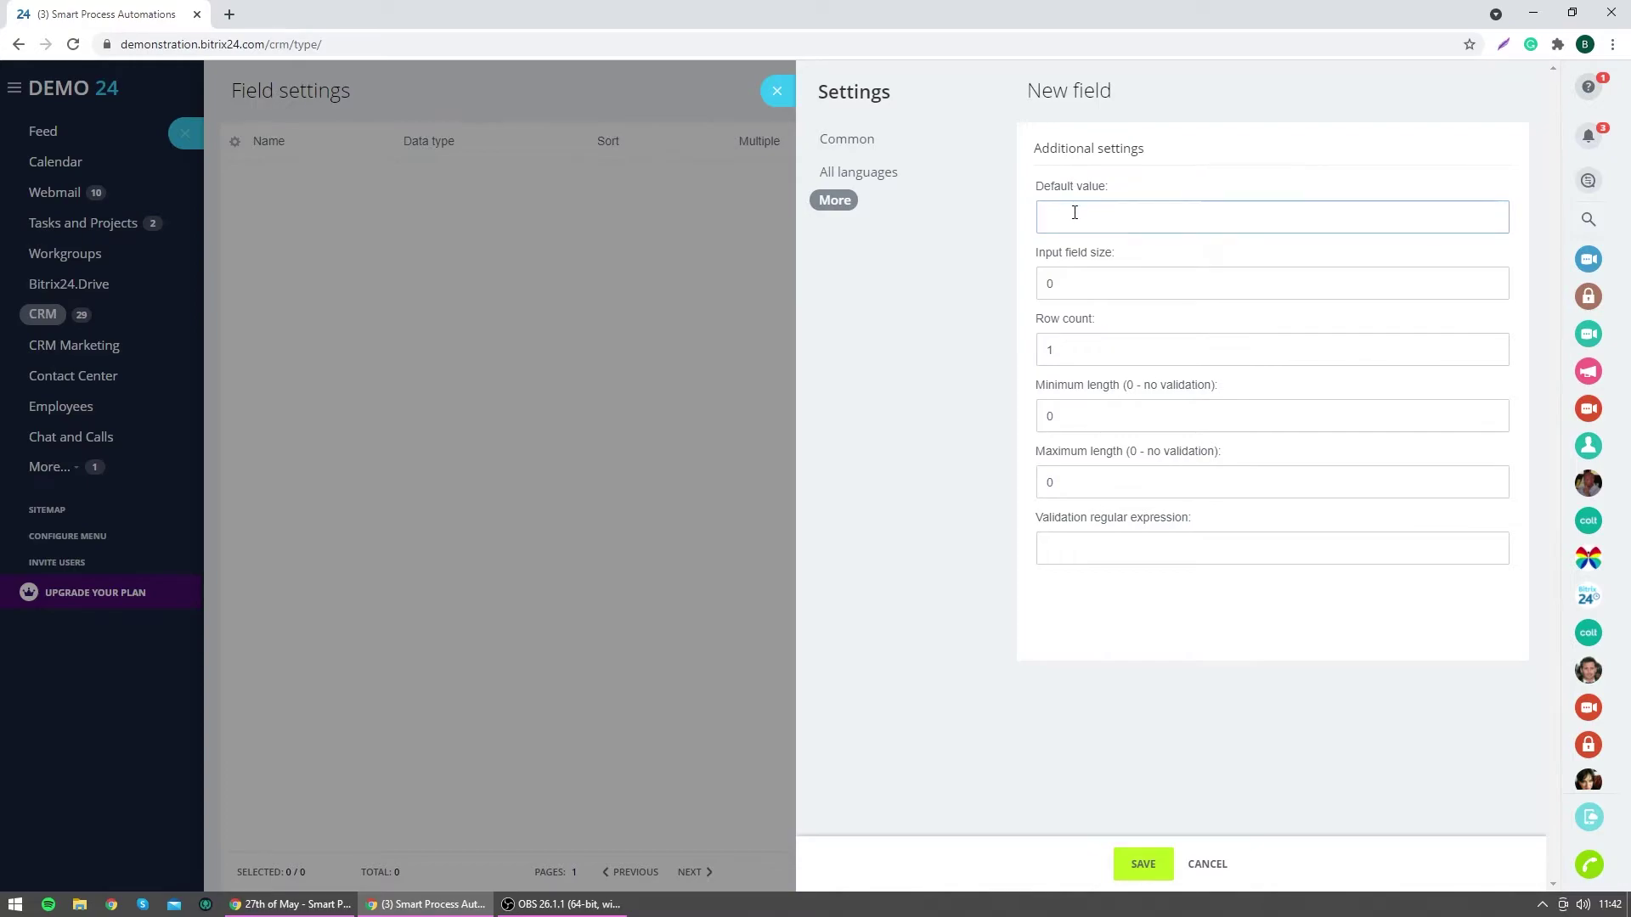
Set the new field's data type to File, make it Multiple and name it Onboarding Files.
{"action": "left_click", "coordinate": [847, 139]}
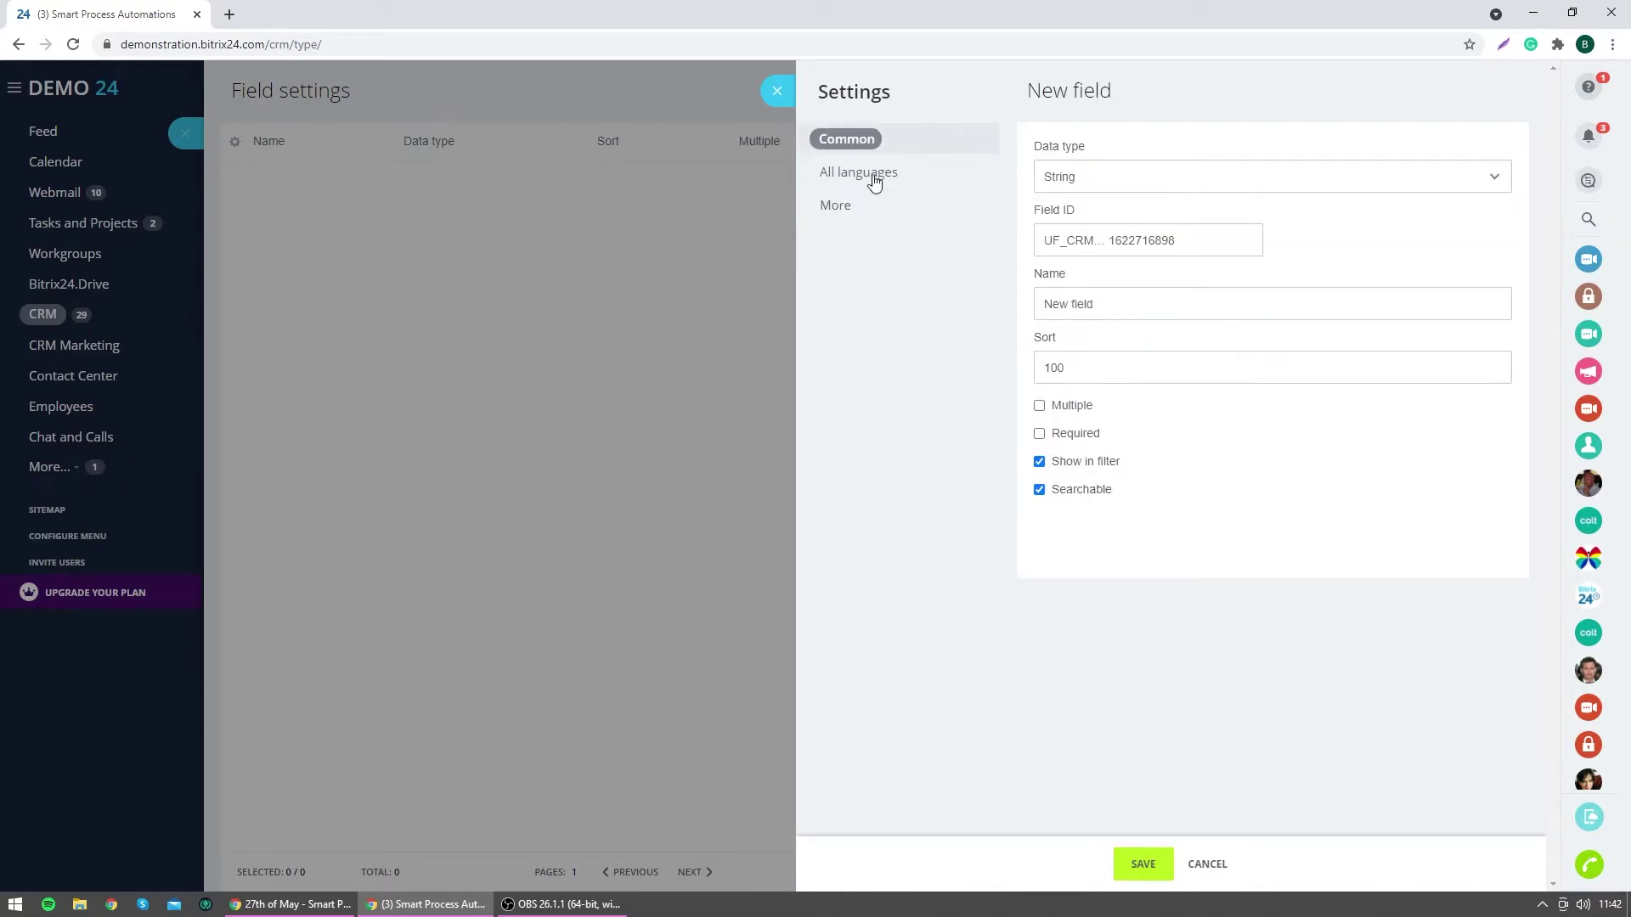
{"action": "left_click", "coordinate": [1148, 187]}
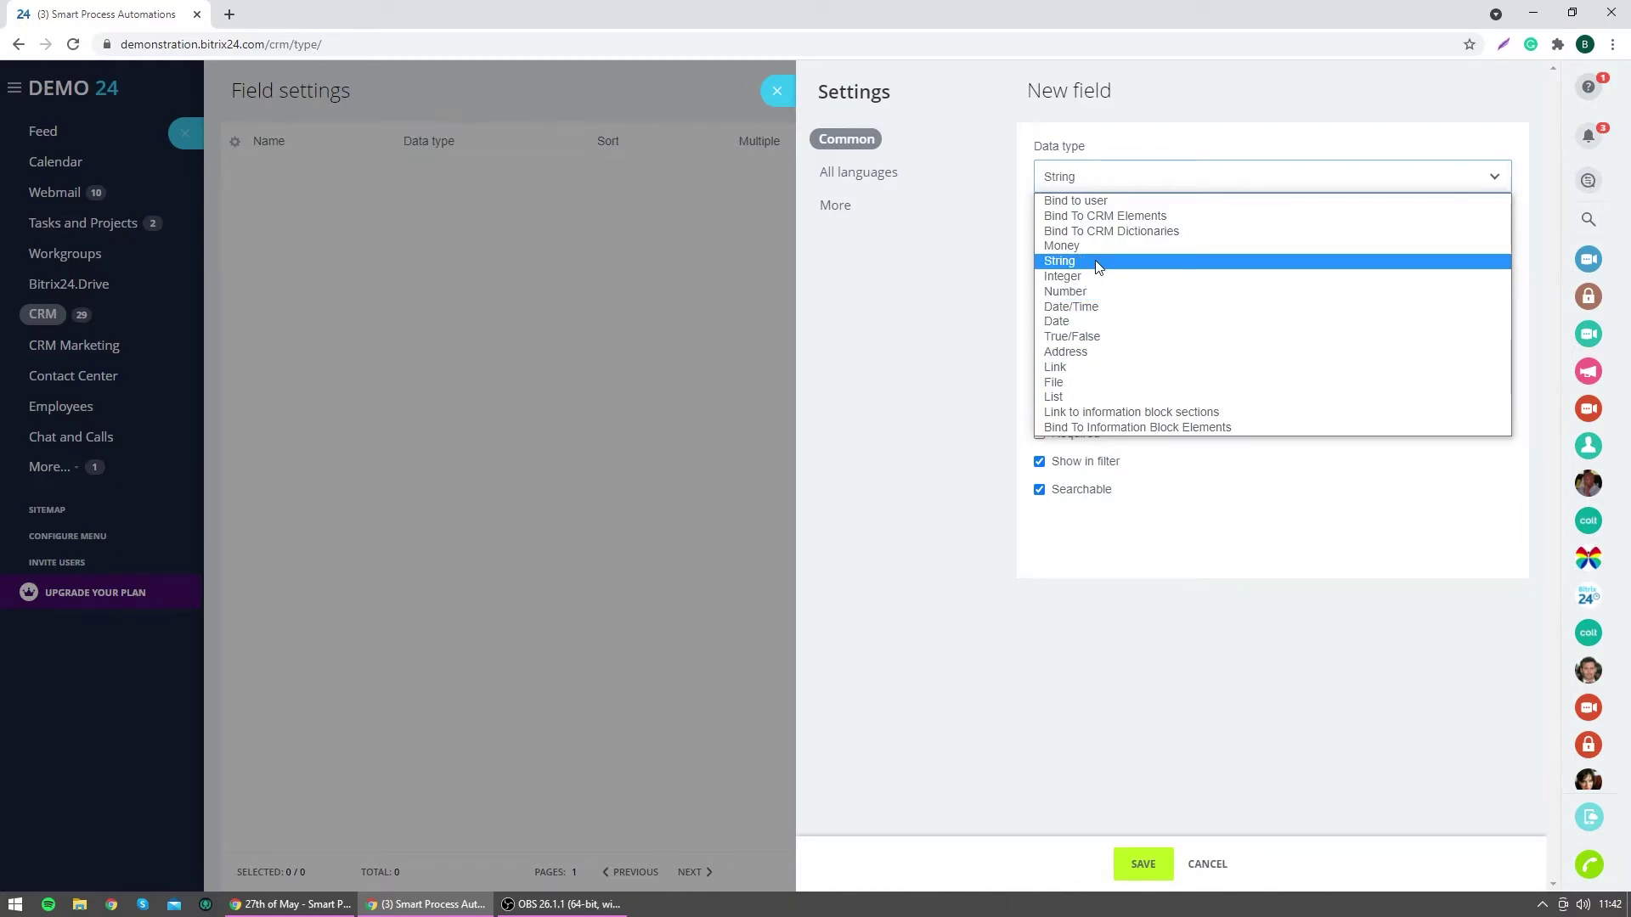
{"action": "left_click", "coordinate": [1113, 388]}
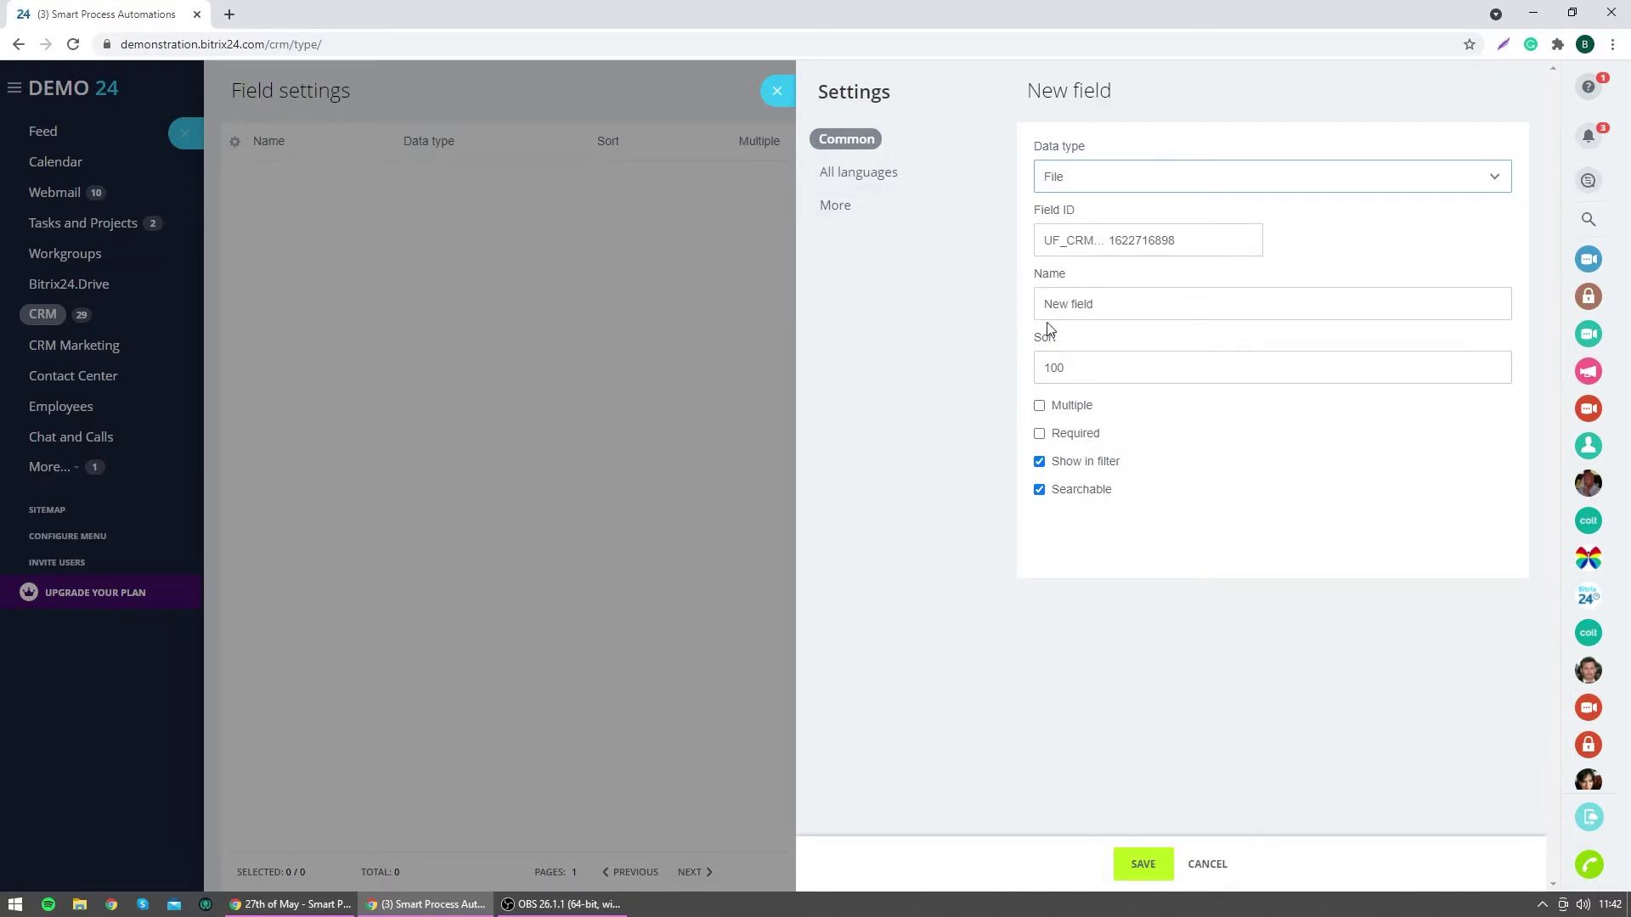
{"action": "left_click", "coordinate": [1040, 406]}
{"action": "triple_click", "coordinate": [1119, 303]}
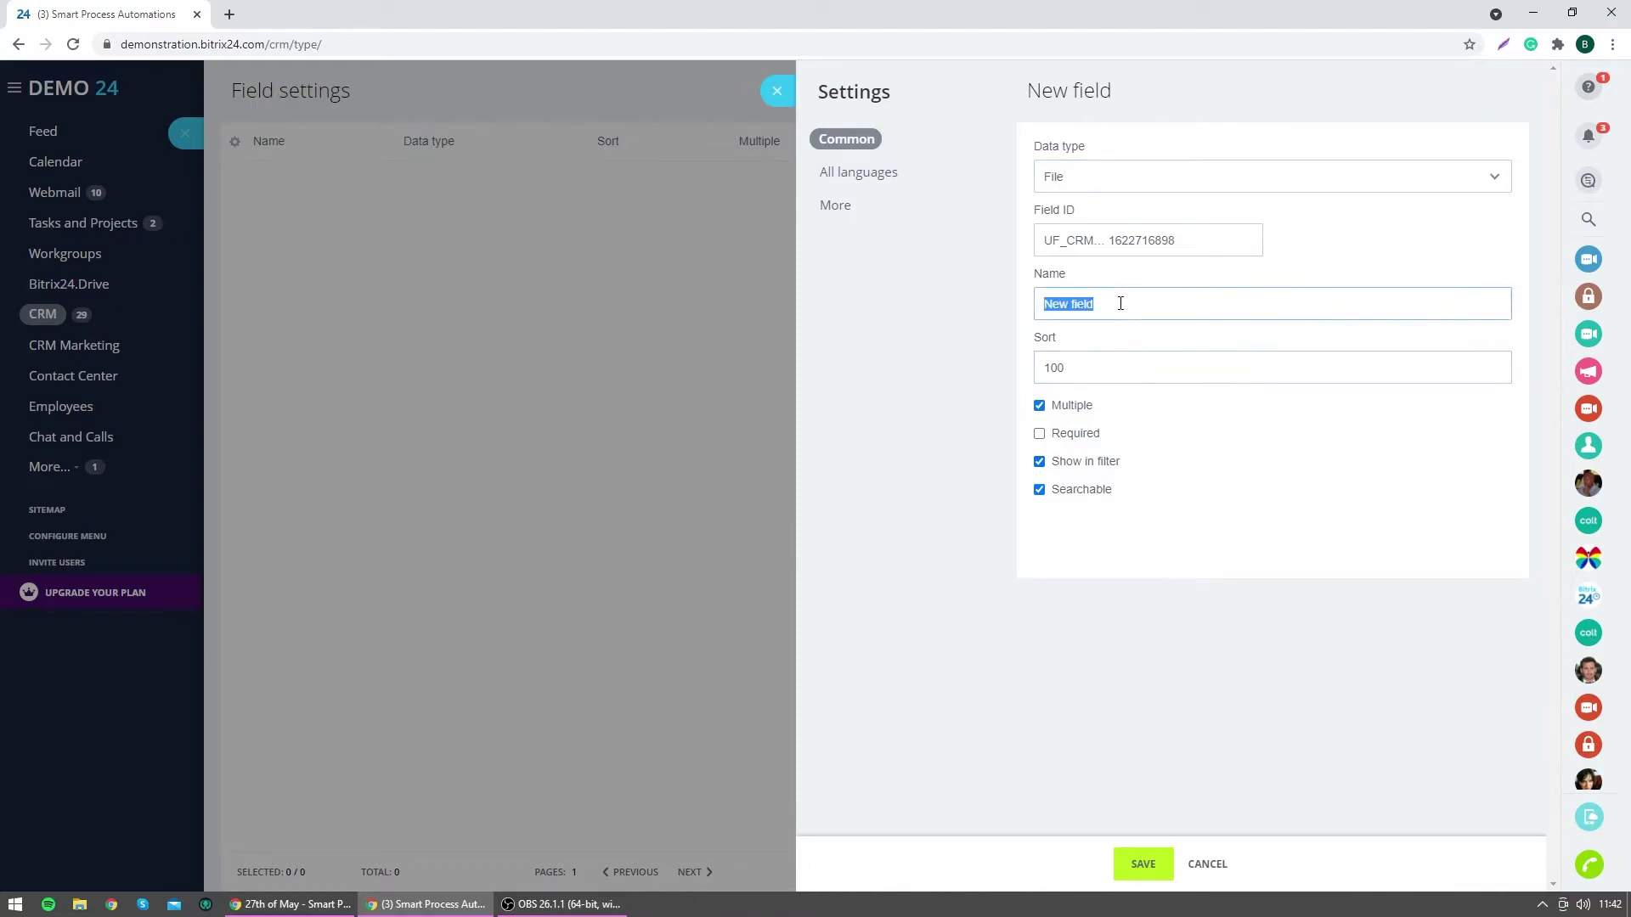
{"action": "type", "text": "Onboarding Files"}
Review the additional settings of the Onboarding Files field and save the field.
{"action": "left_click", "coordinate": [852, 211]}
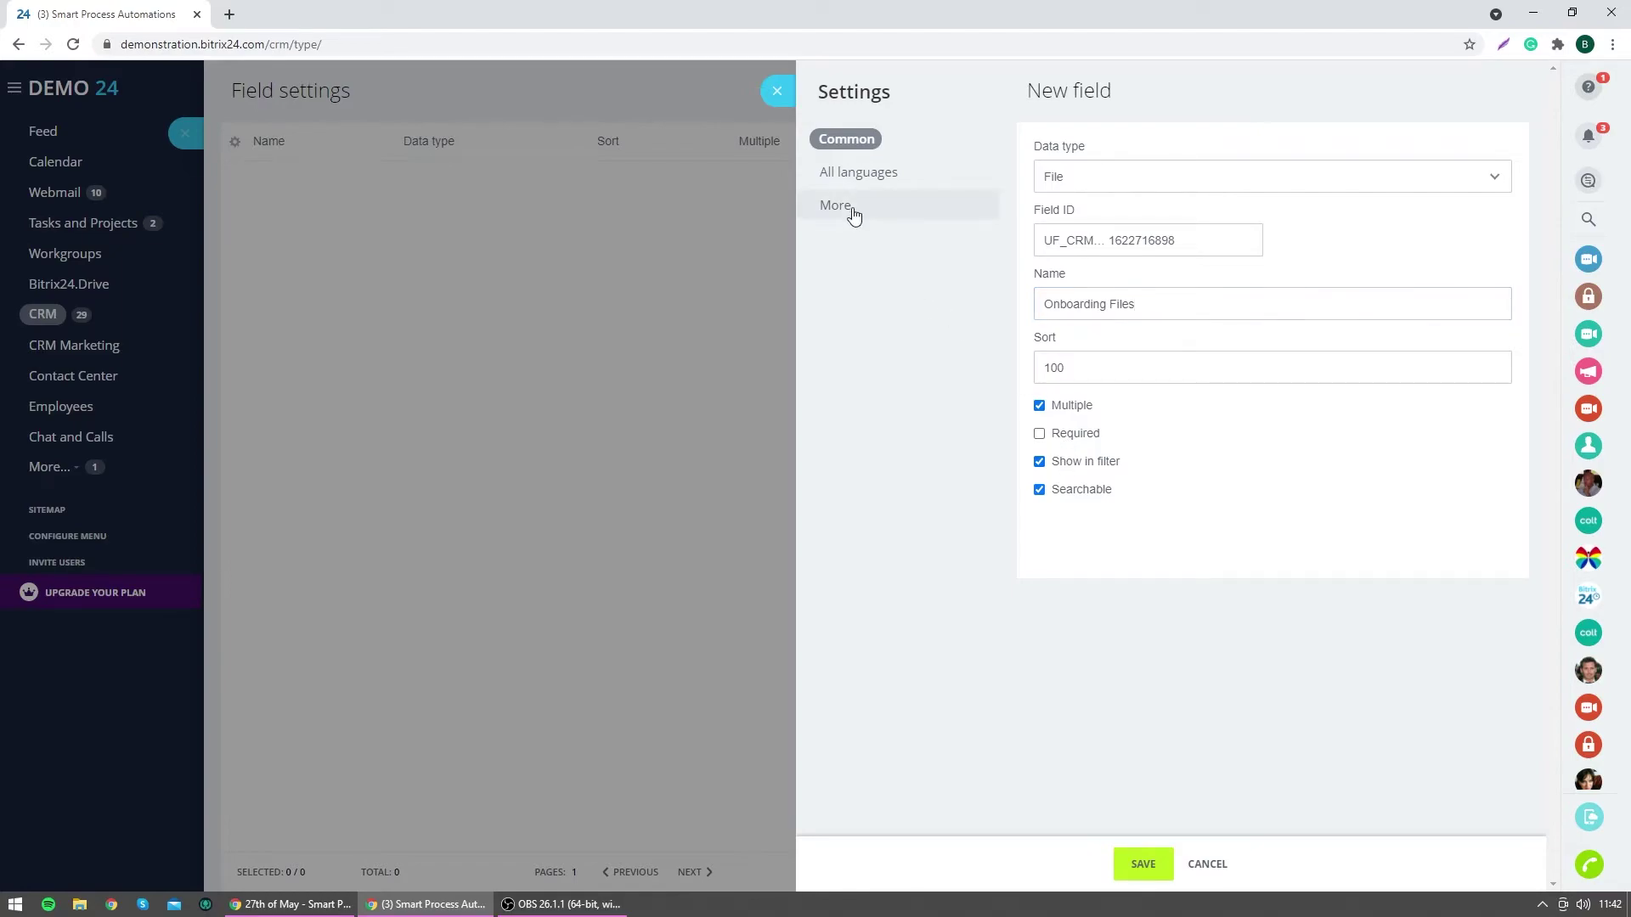
{"action": "double_click", "coordinate": [1135, 217]}
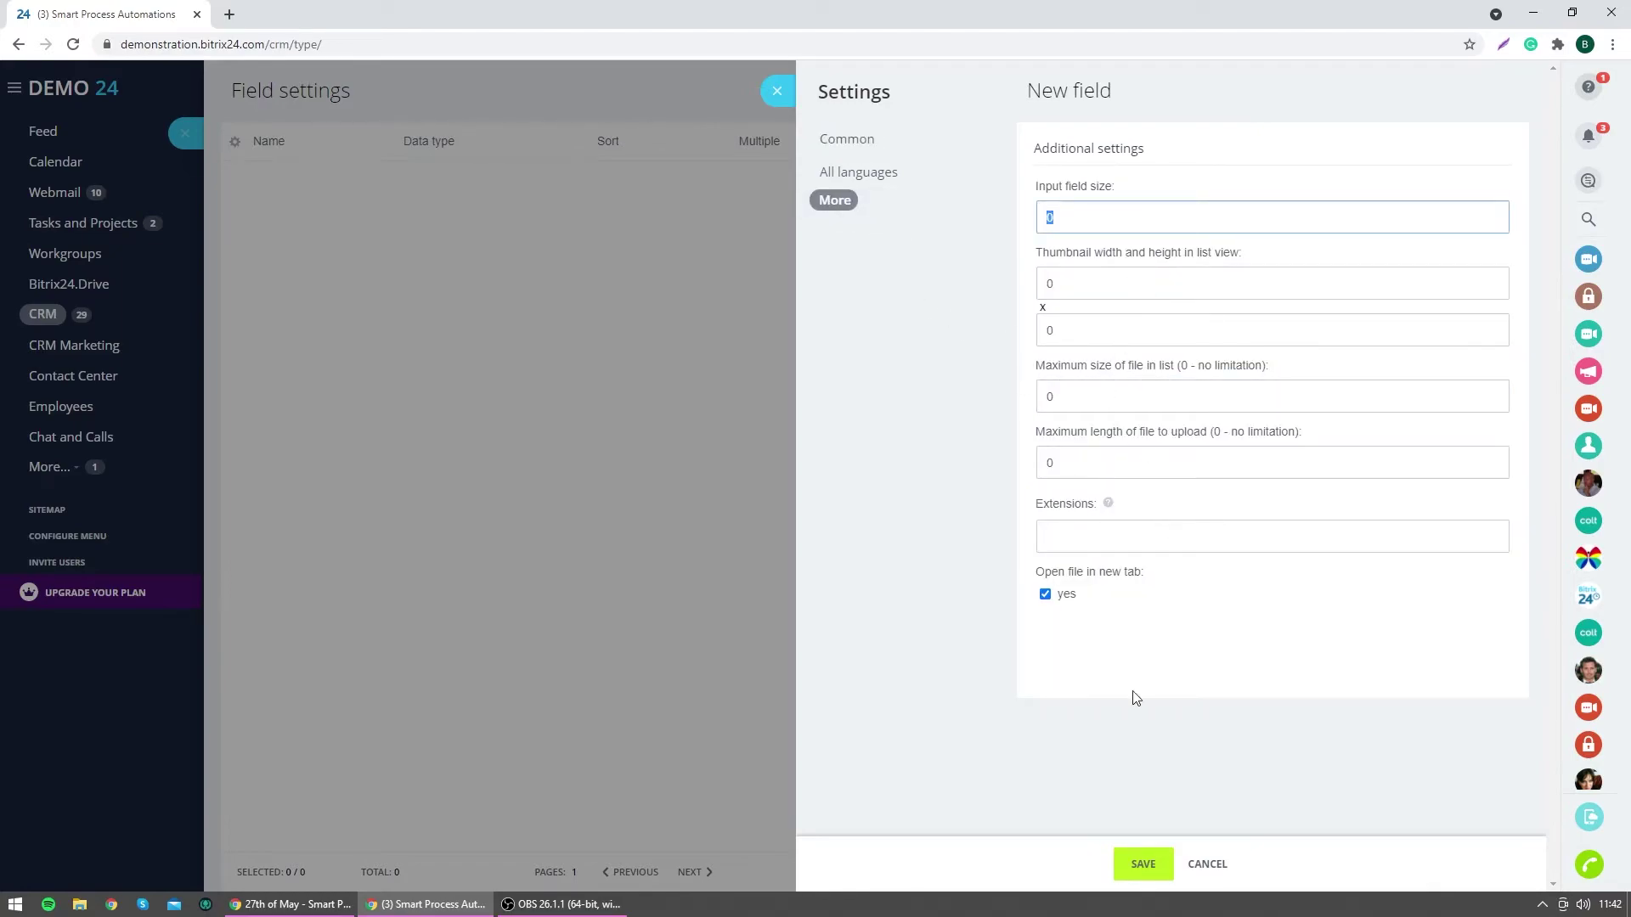
{"action": "left_click", "coordinate": [1154, 864]}
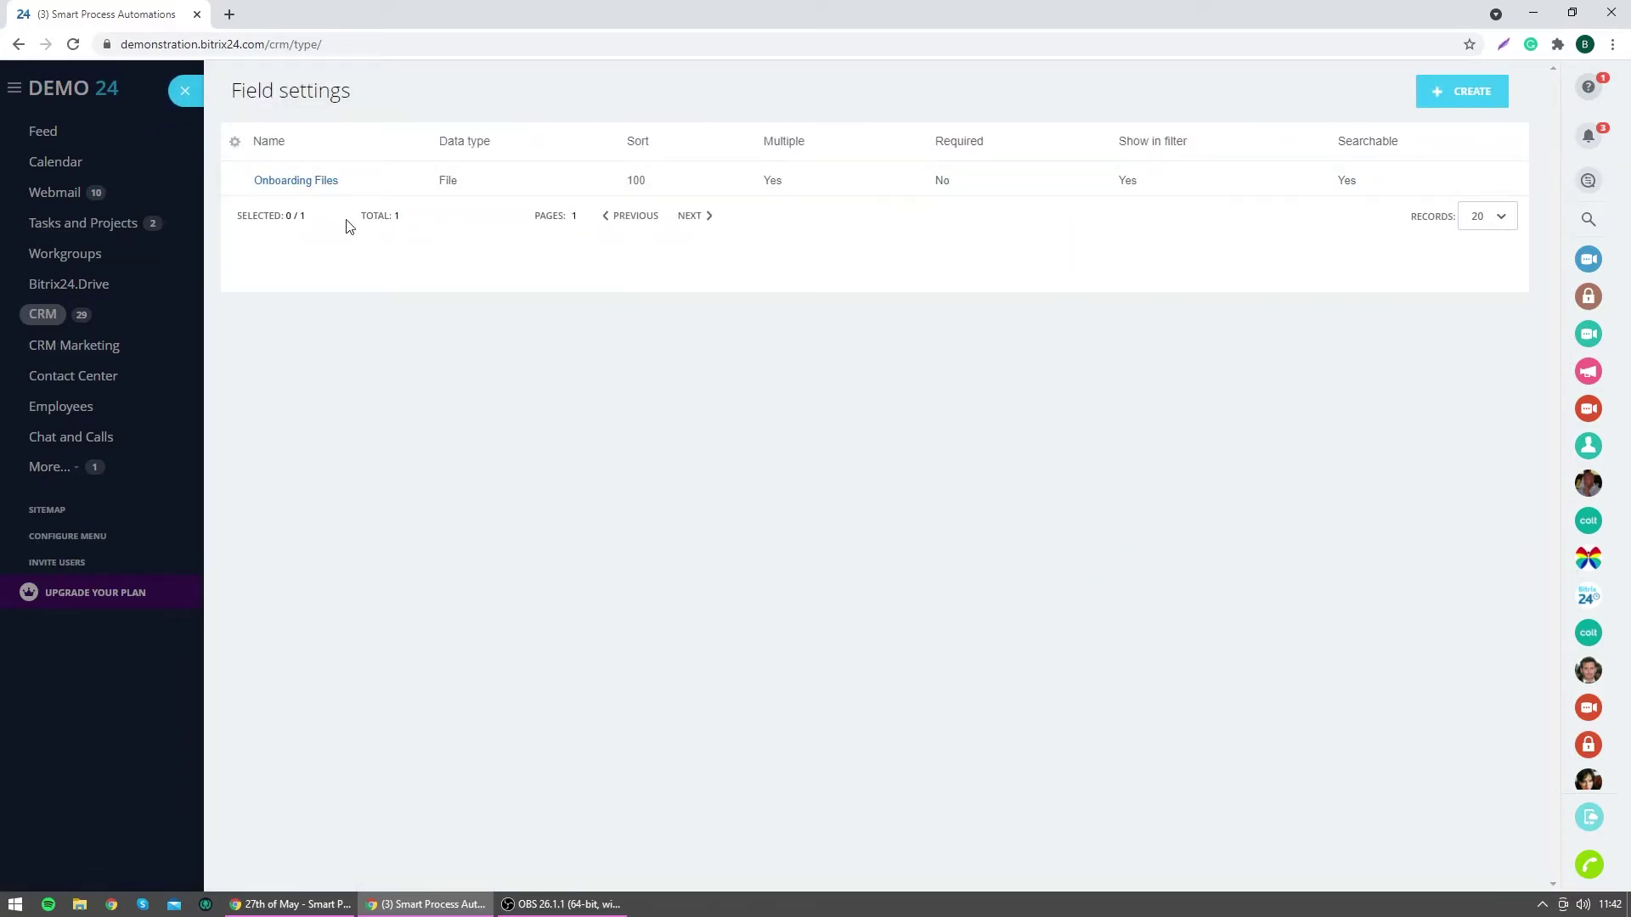
Leave the field settings, open the Onboarding SPA and bring up its pipelines.
{"action": "left_click", "coordinate": [186, 91]}
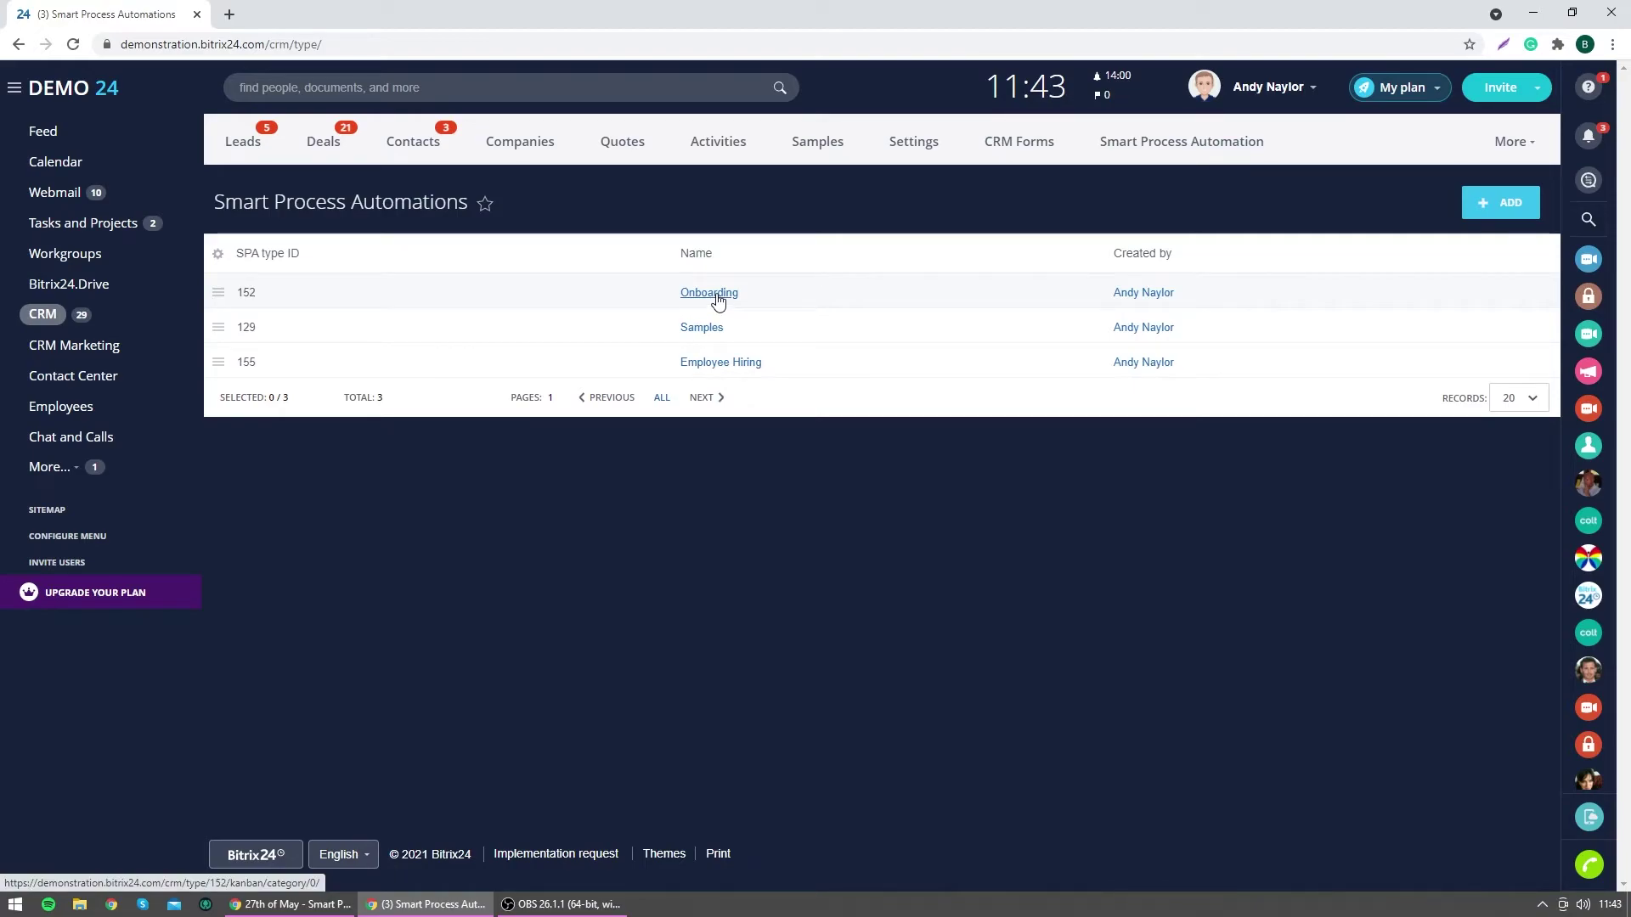
{"action": "left_click", "coordinate": [1510, 141]}
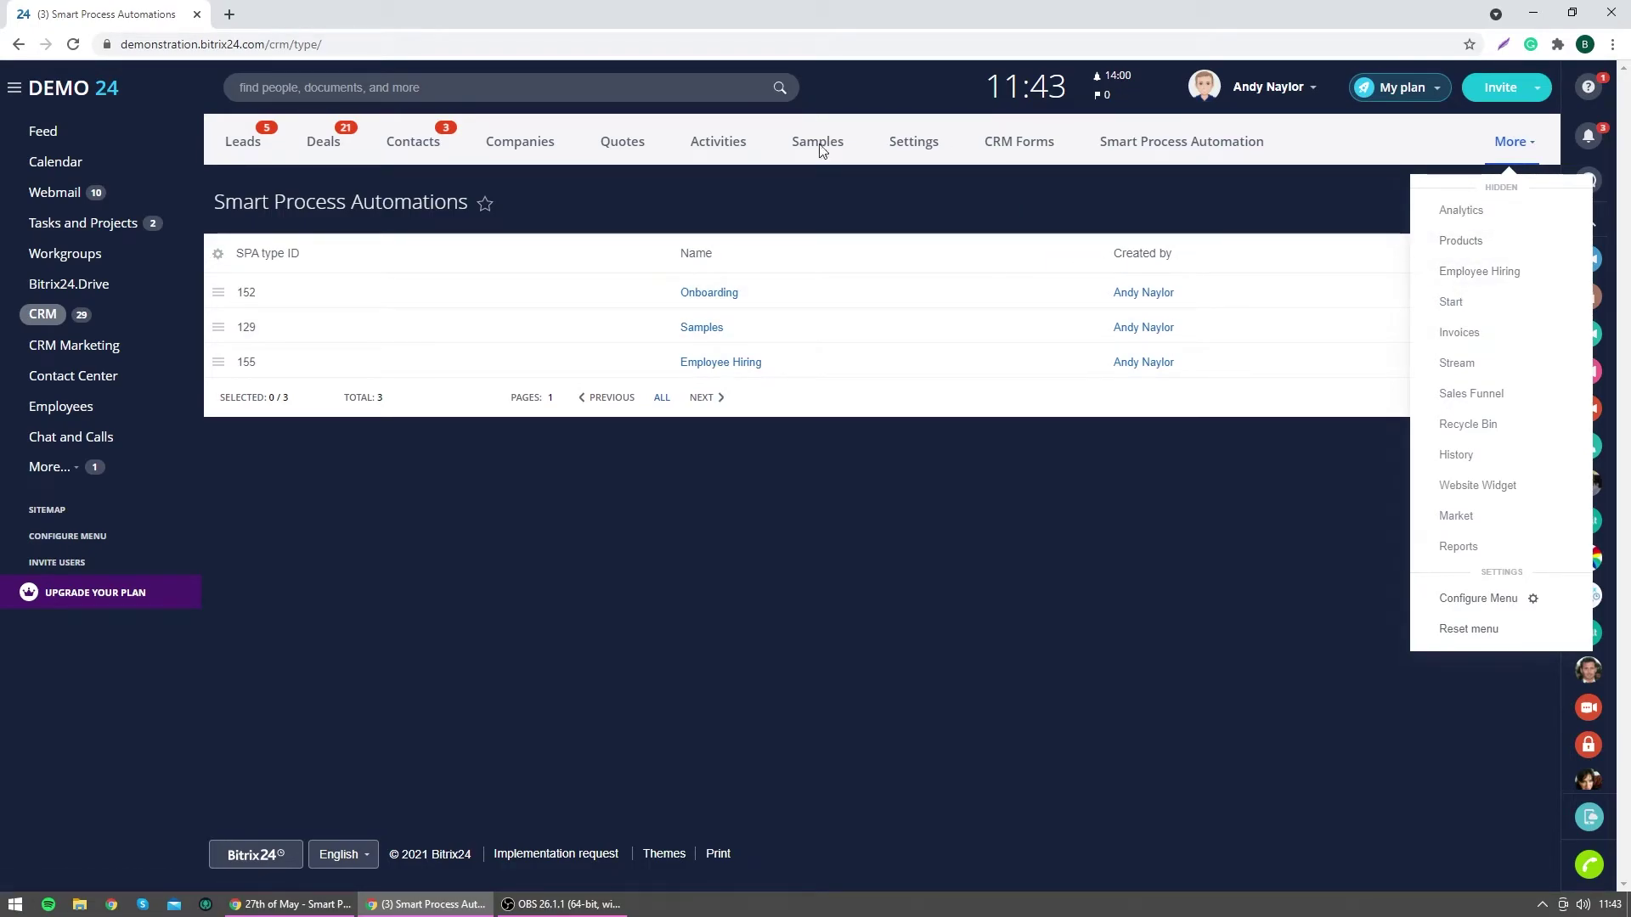
{"action": "left_click", "coordinate": [698, 292]}
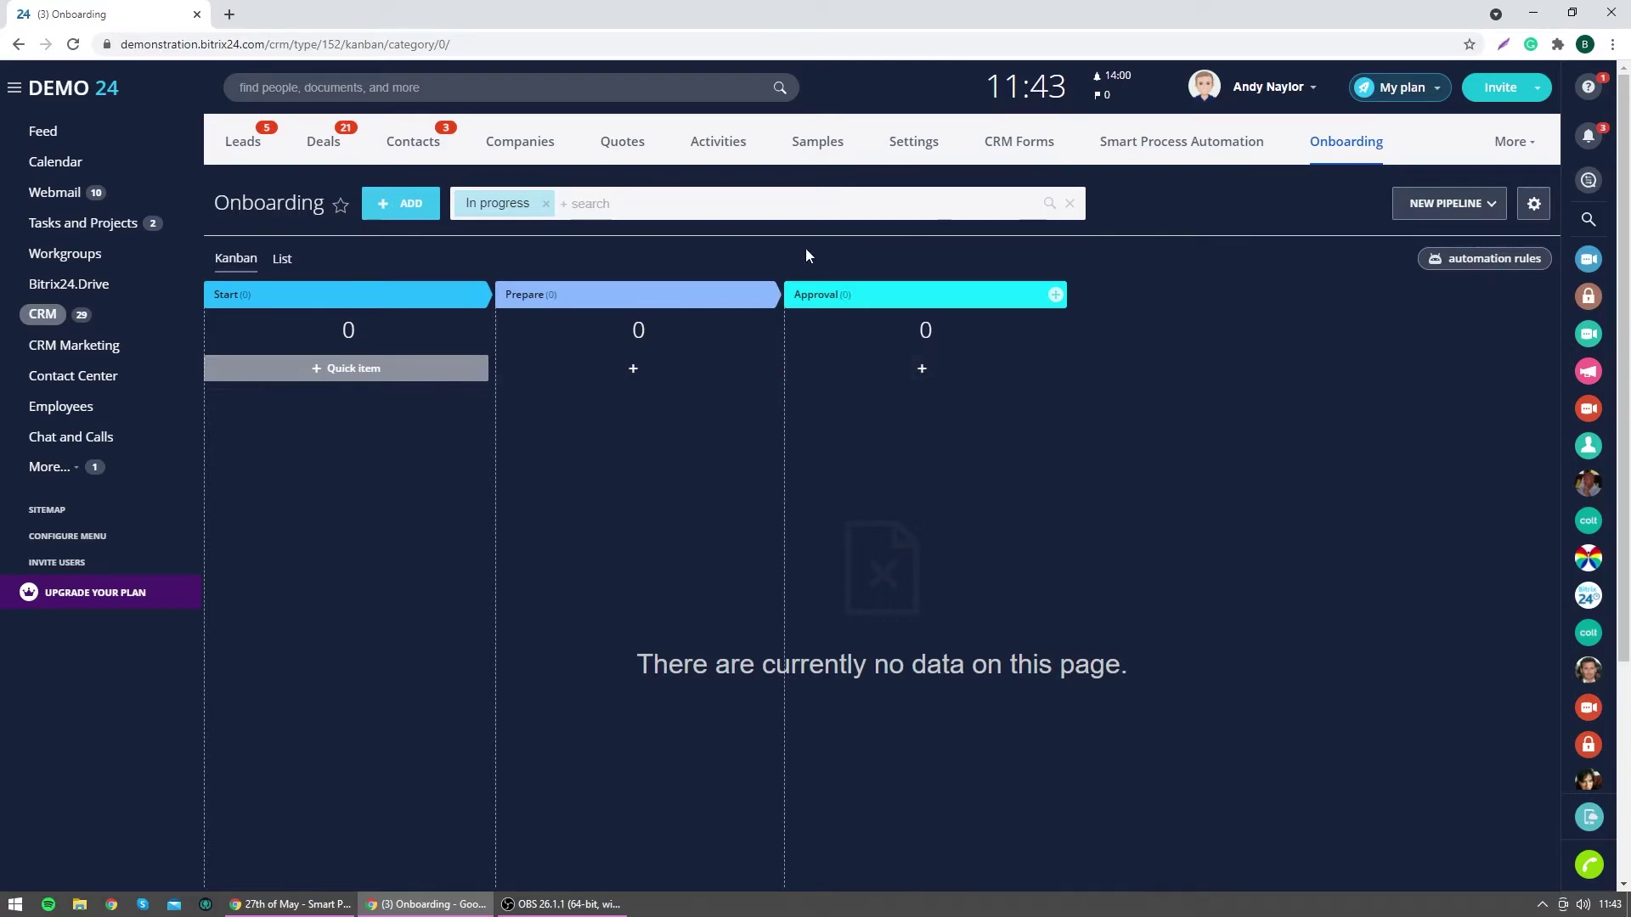
{"action": "left_click", "coordinate": [1452, 204]}
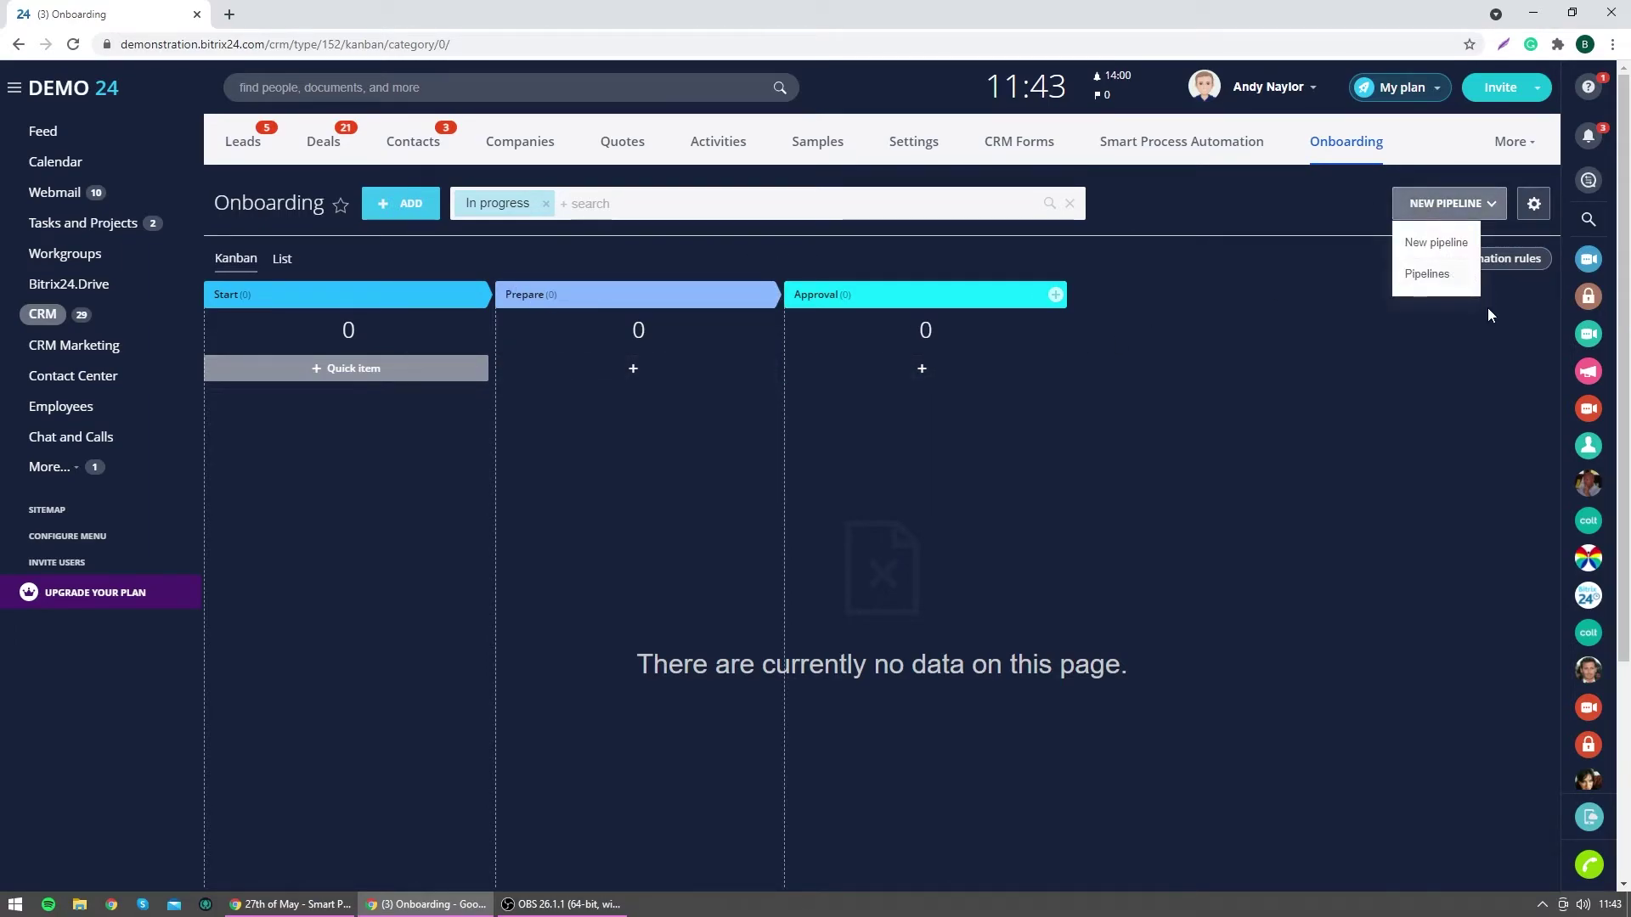
{"action": "left_click", "coordinate": [1440, 275]}
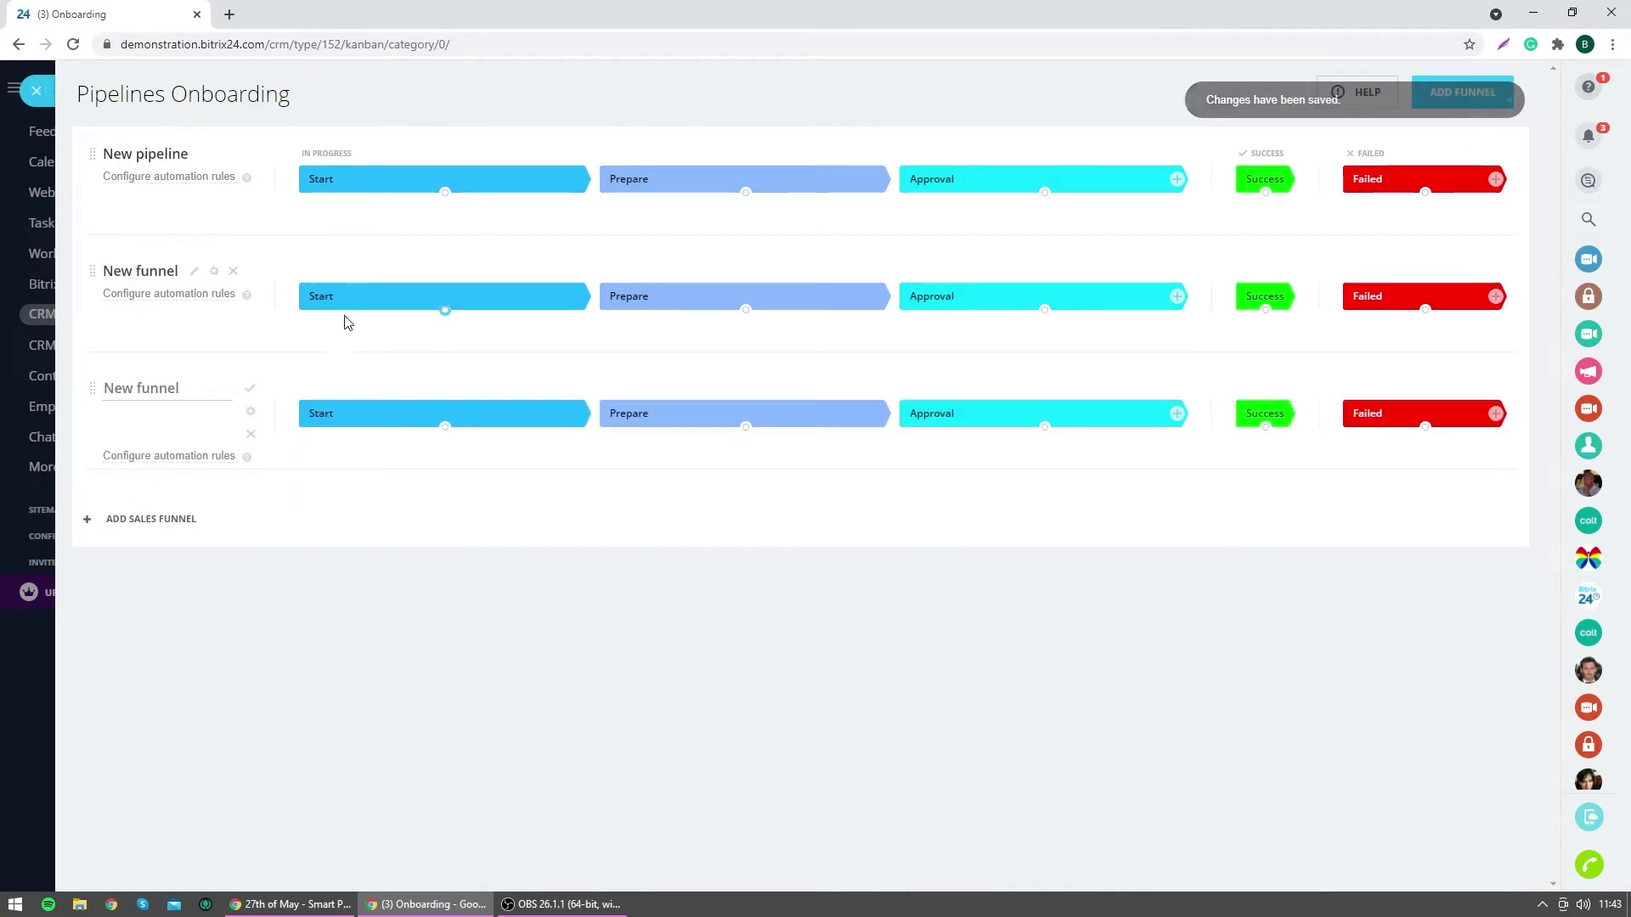
Delete both extra funnels named New funnel from the Onboarding pipelines.
{"action": "left_click", "coordinate": [251, 434]}
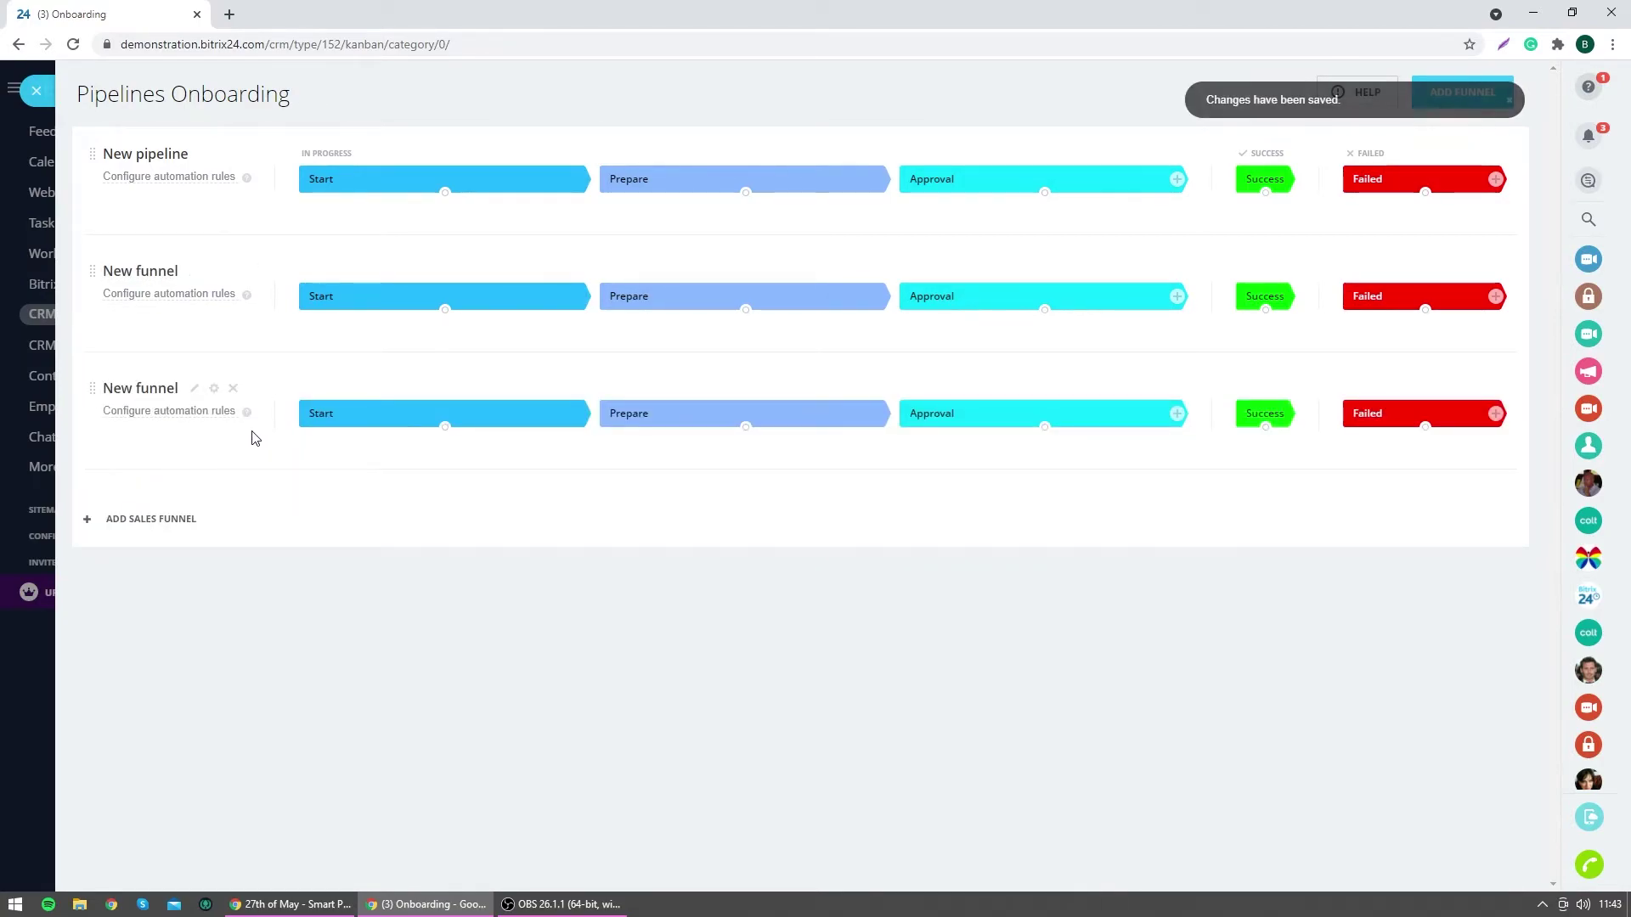
{"action": "left_click", "coordinate": [234, 389]}
{"action": "left_click", "coordinate": [778, 523]}
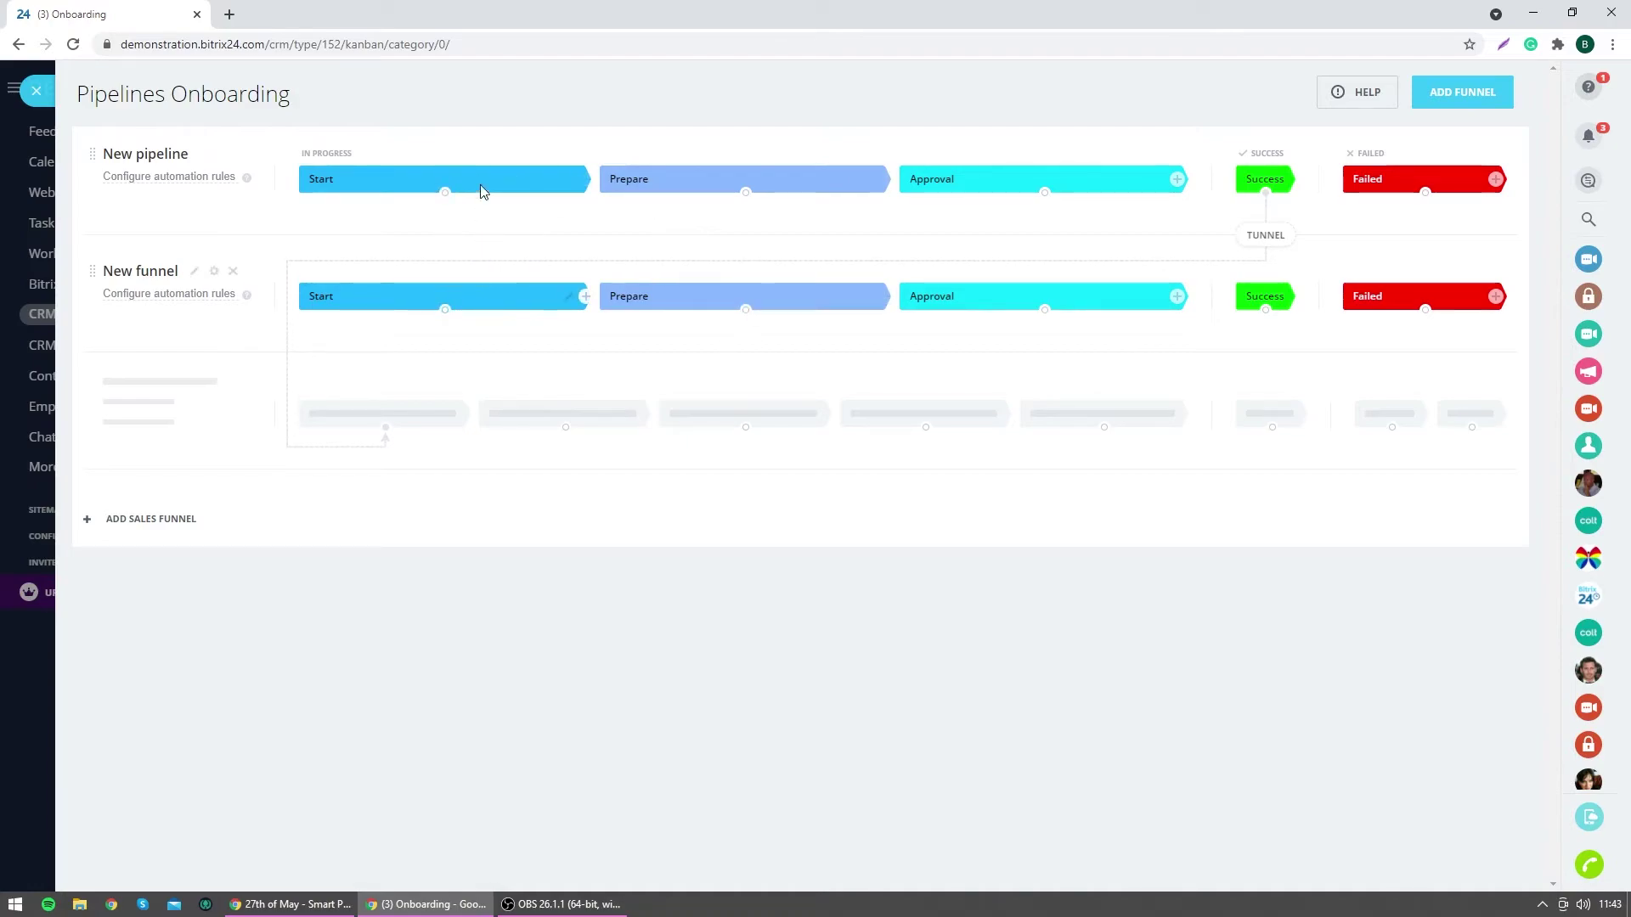
{"action": "left_click", "coordinate": [233, 271]}
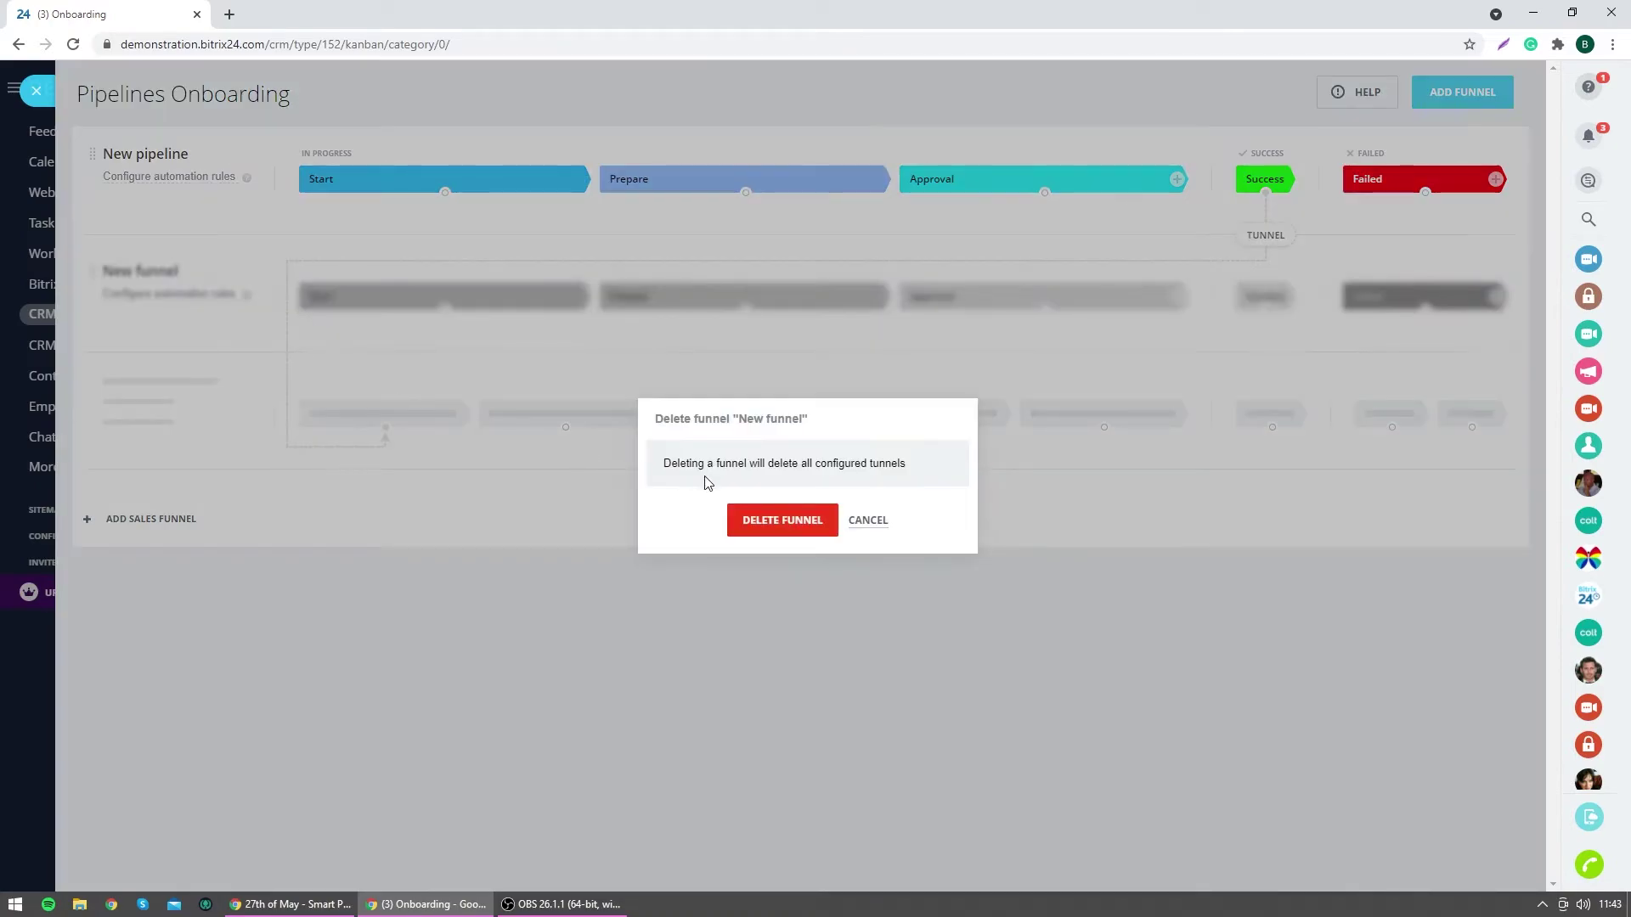
{"action": "left_click", "coordinate": [749, 516]}
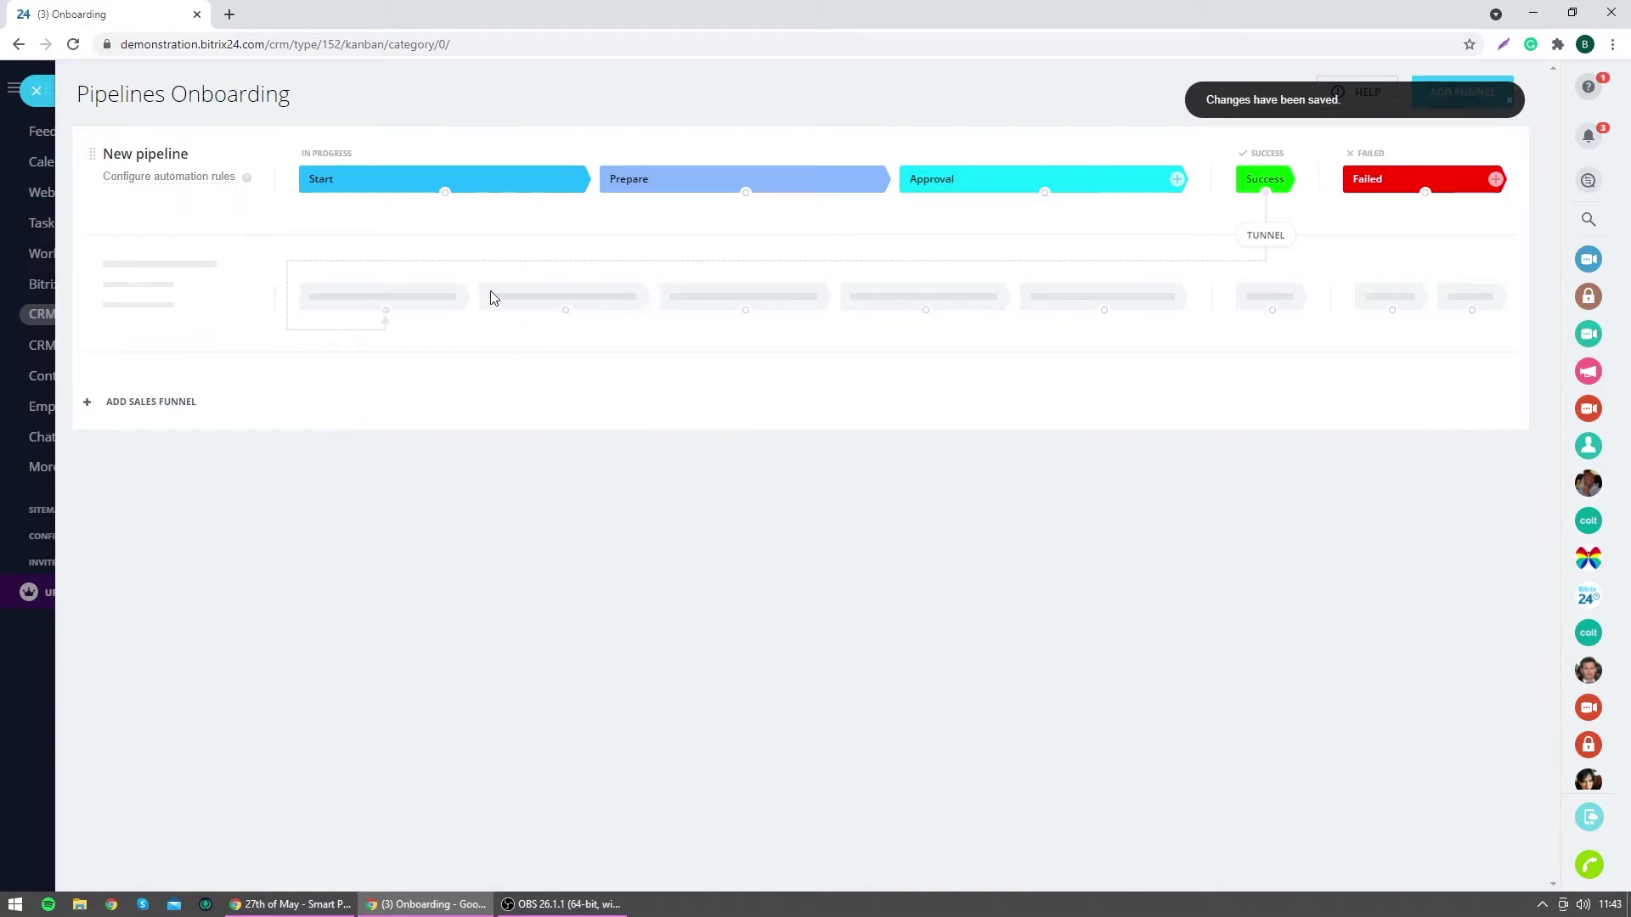
Rename the pipeline's Start stage as Itroduction and its Prepare stage as Prepare Material.
{"action": "left_click", "coordinate": [569, 180]}
{"action": "double_click", "coordinate": [445, 181]}
{"action": "type", "text": "It"}
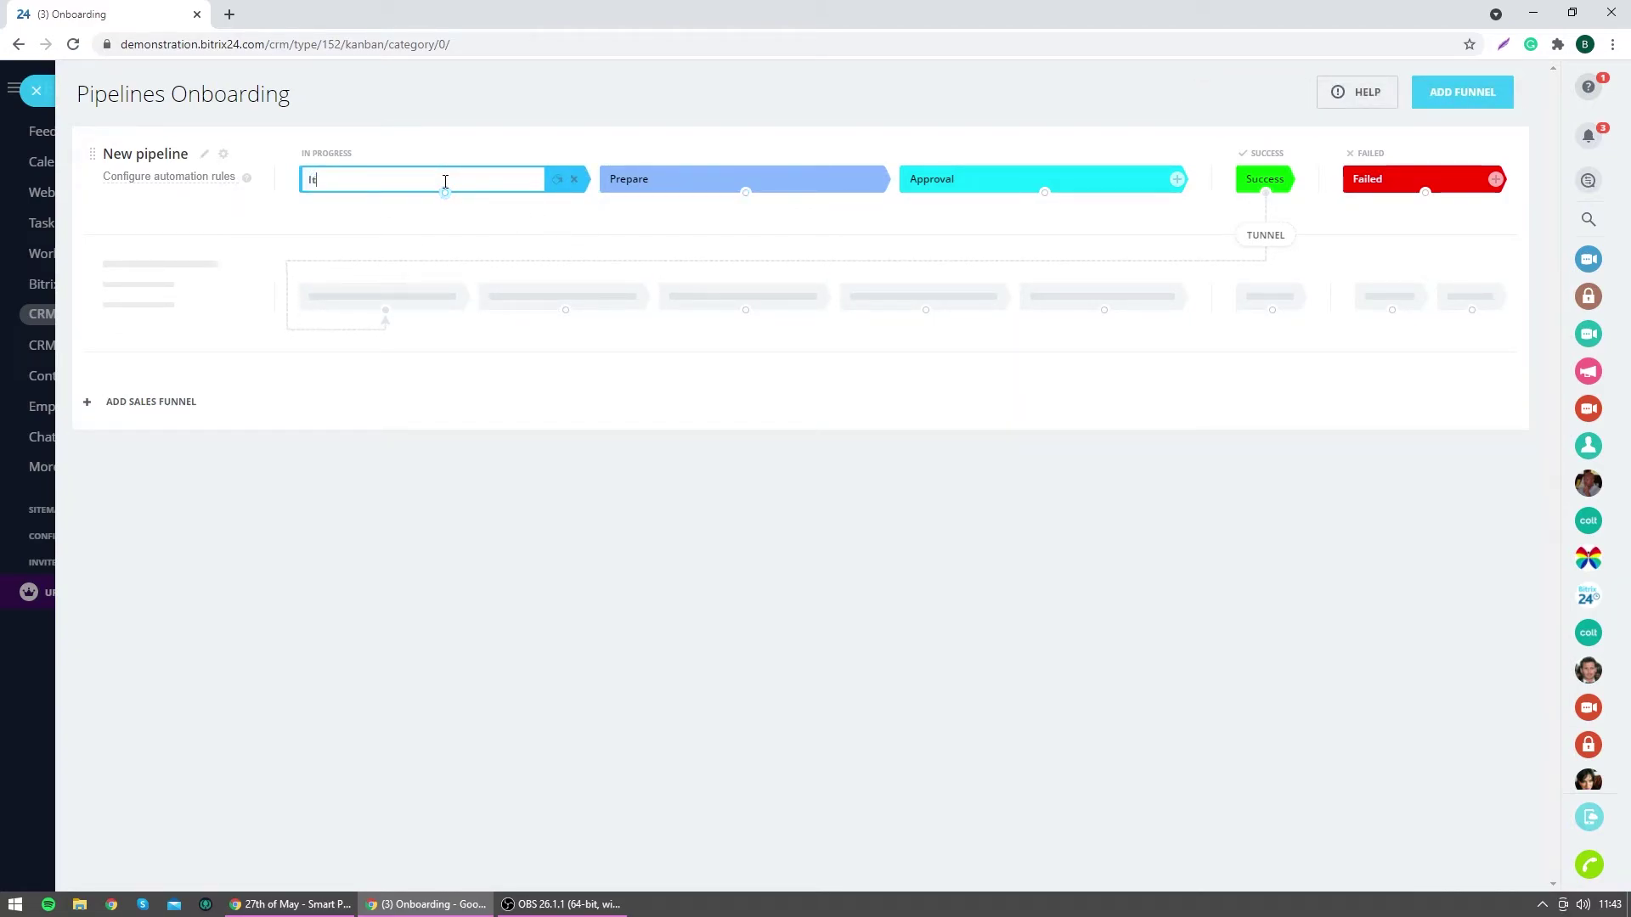
{"action": "type", "text": "roduction"}
{"action": "key", "text": "Return"}
{"action": "left_click", "coordinate": [875, 178]}
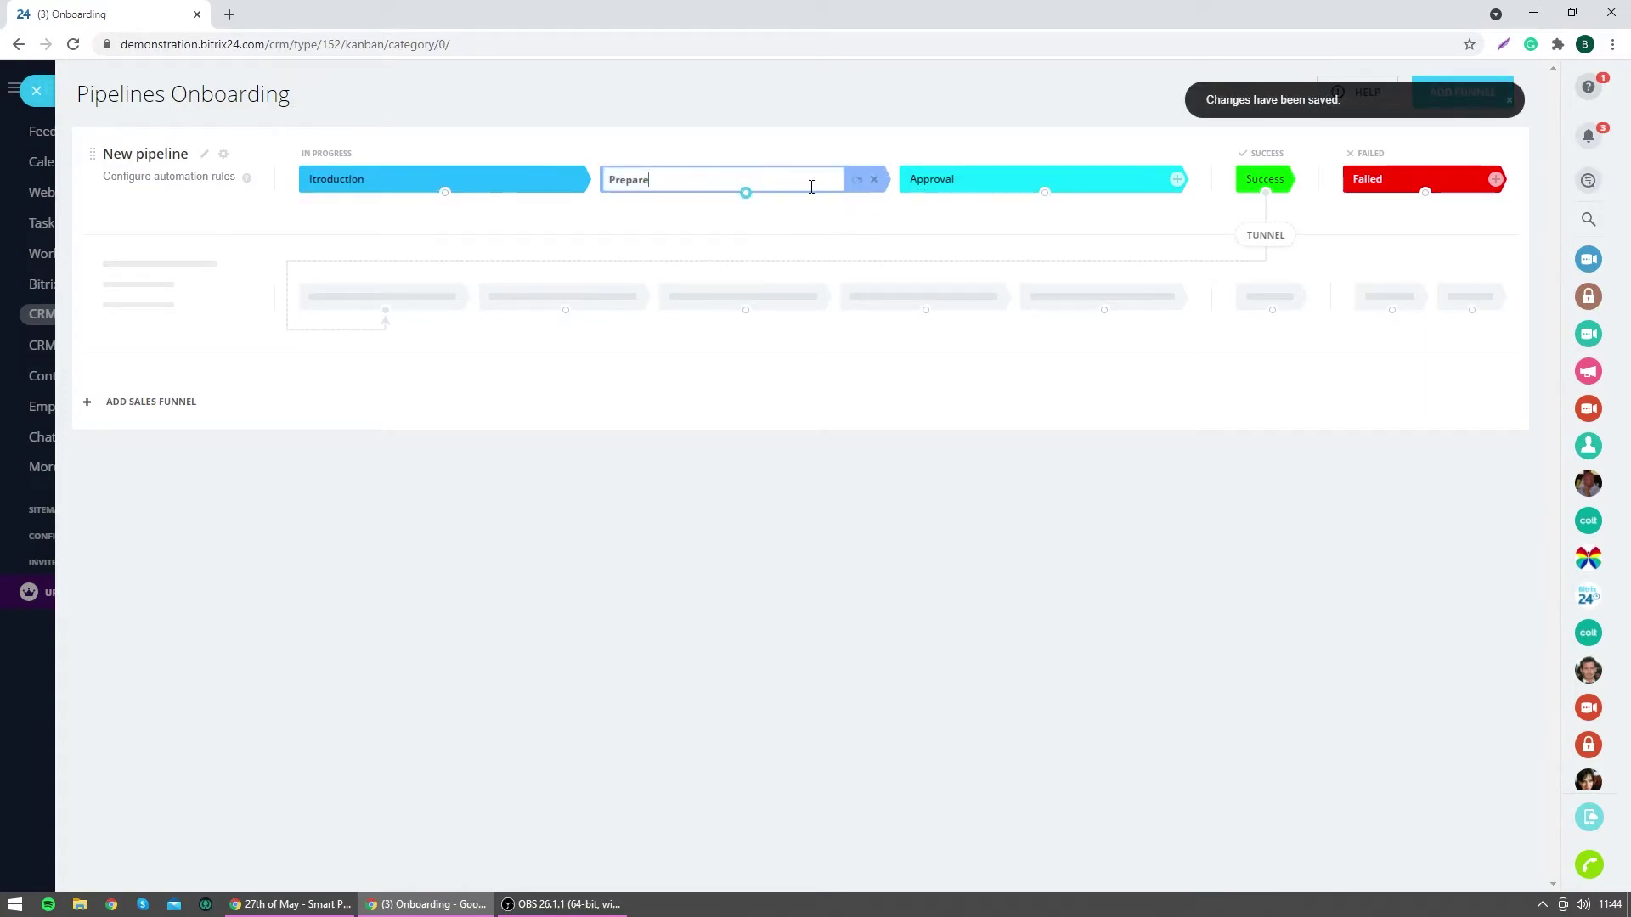
{"action": "type", "text": "Prepare"}
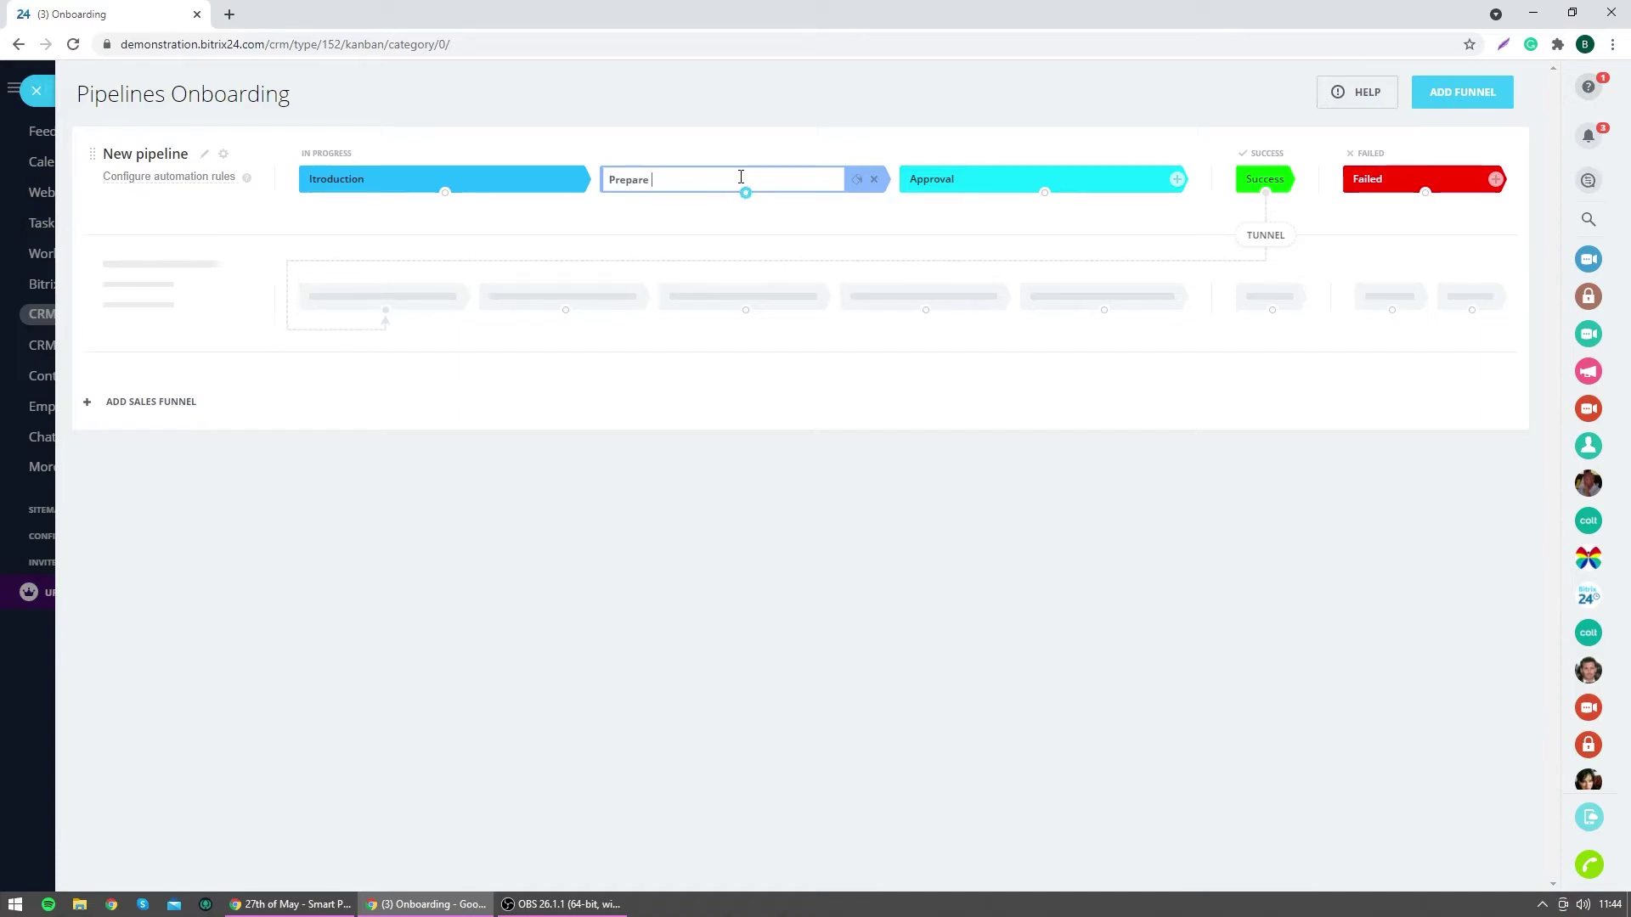
{"action": "type", "text": " Material"}
Rename the Approval stage as Prepare Package and add a stage named Send Package after it.
{"action": "left_click", "coordinate": [983, 179]}
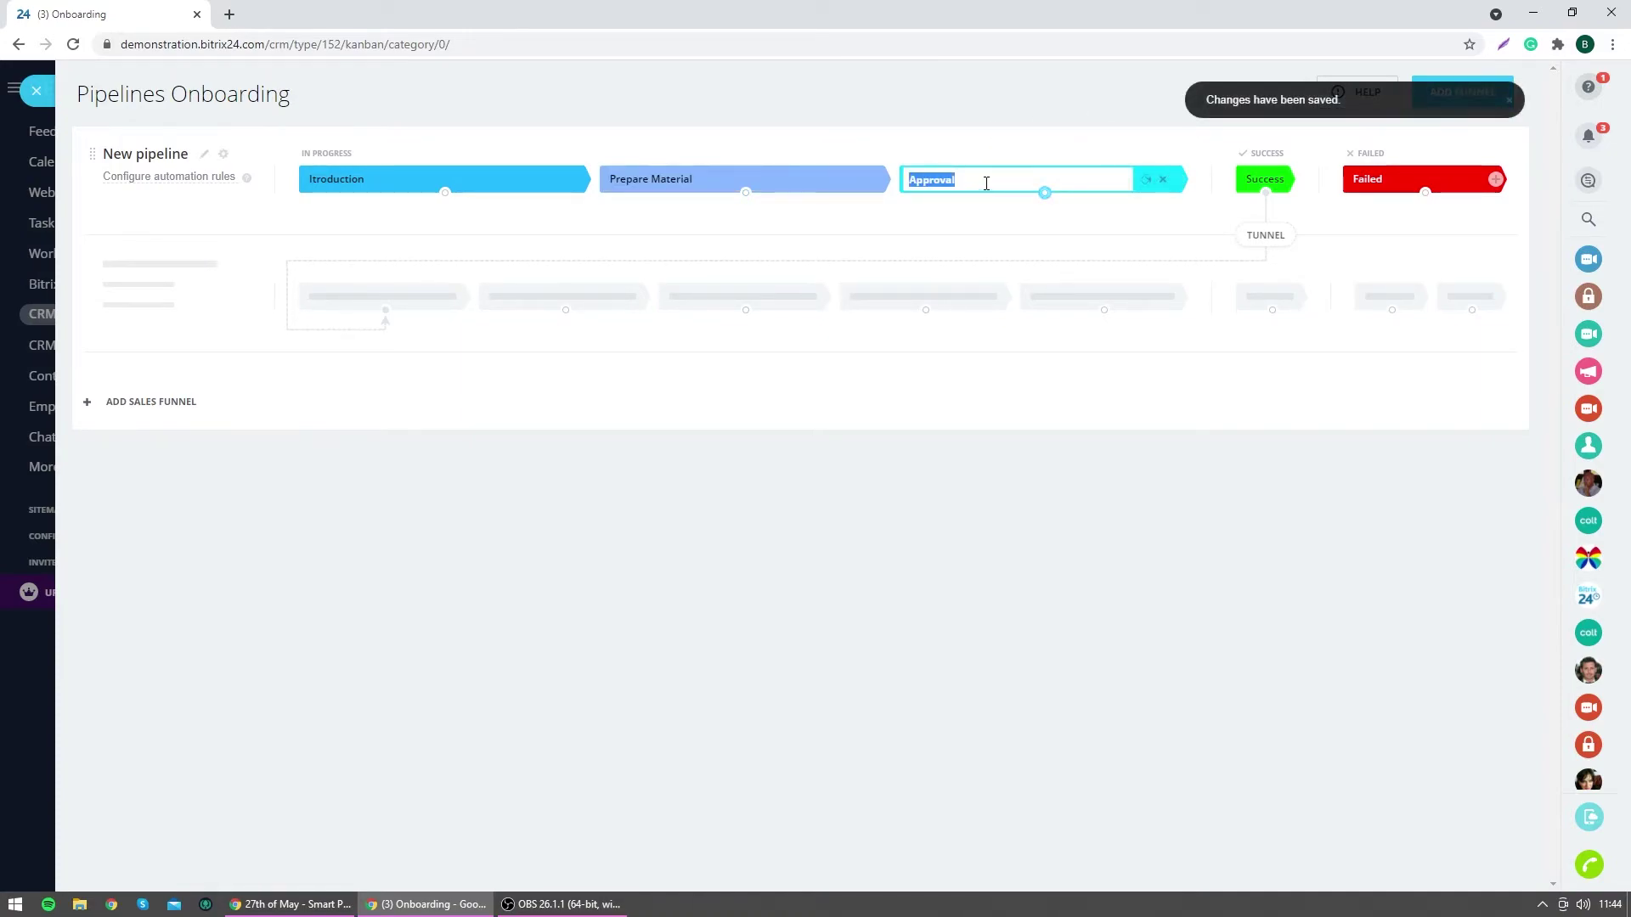
{"action": "type", "text": "S"}
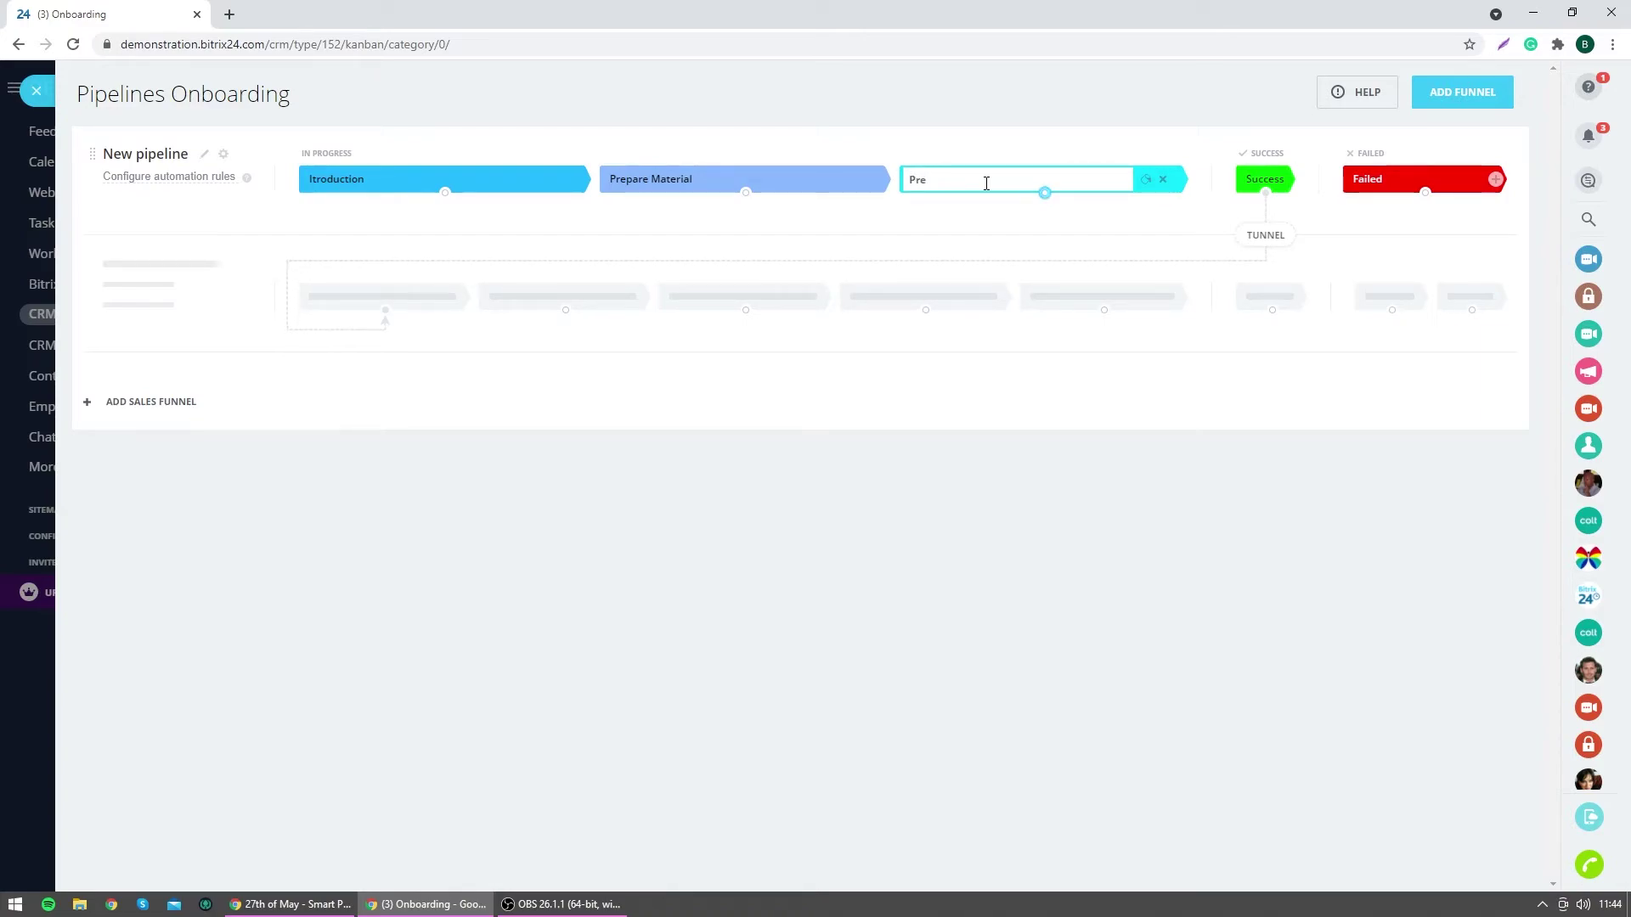
{"action": "type", "text": "ac"}
{"action": "key", "text": "Return"}
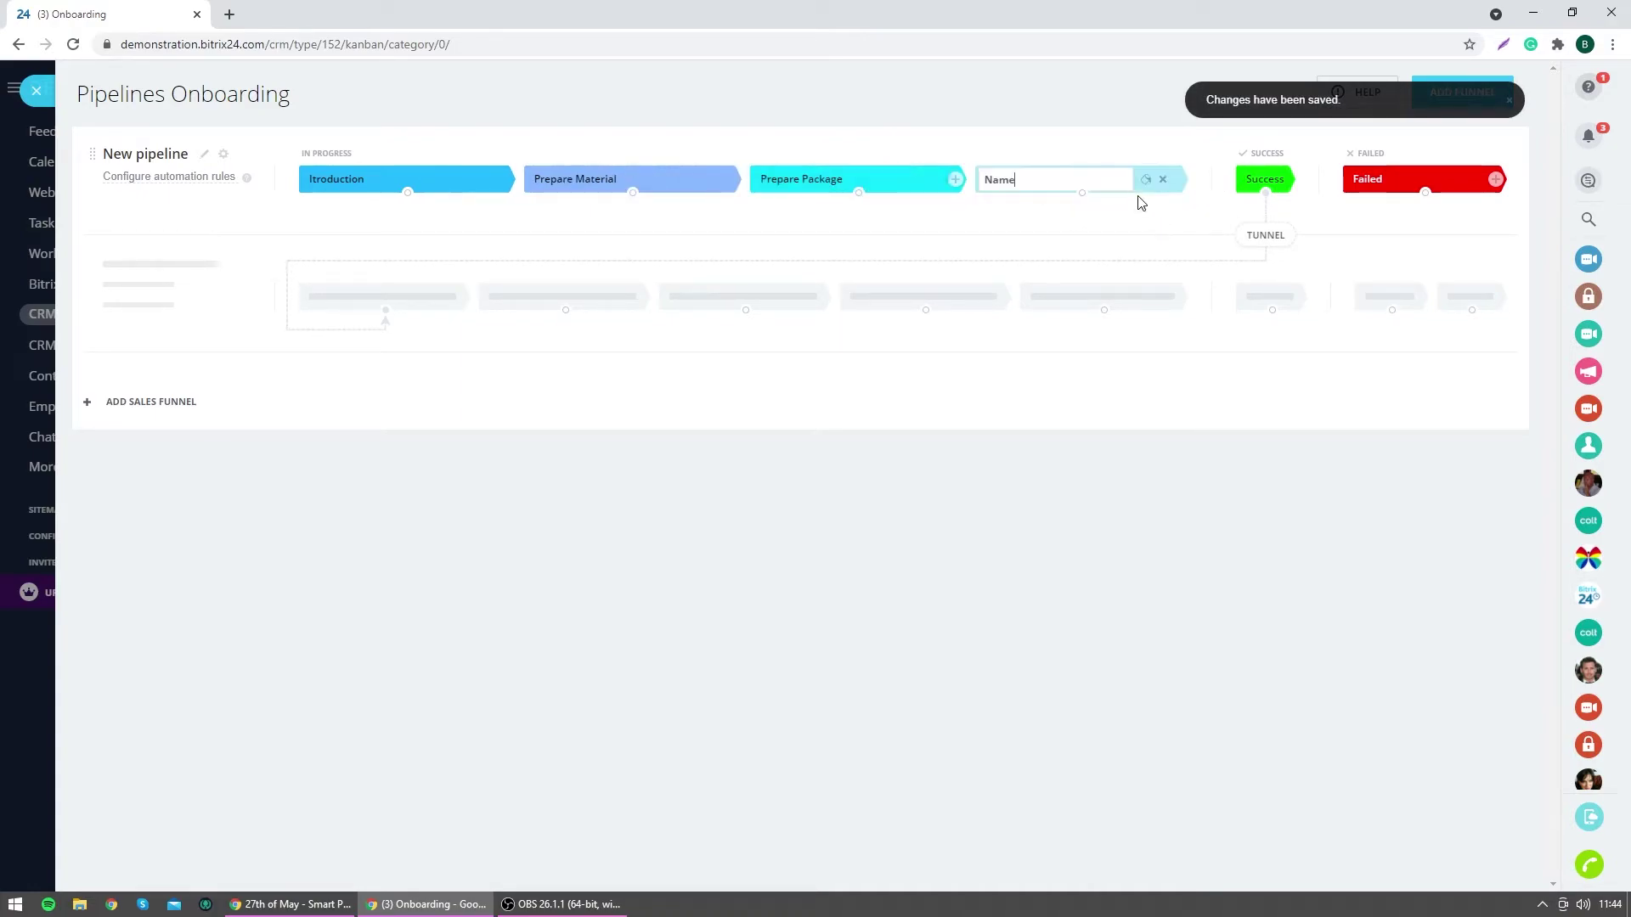
{"action": "type", "text": "Send Packag"}
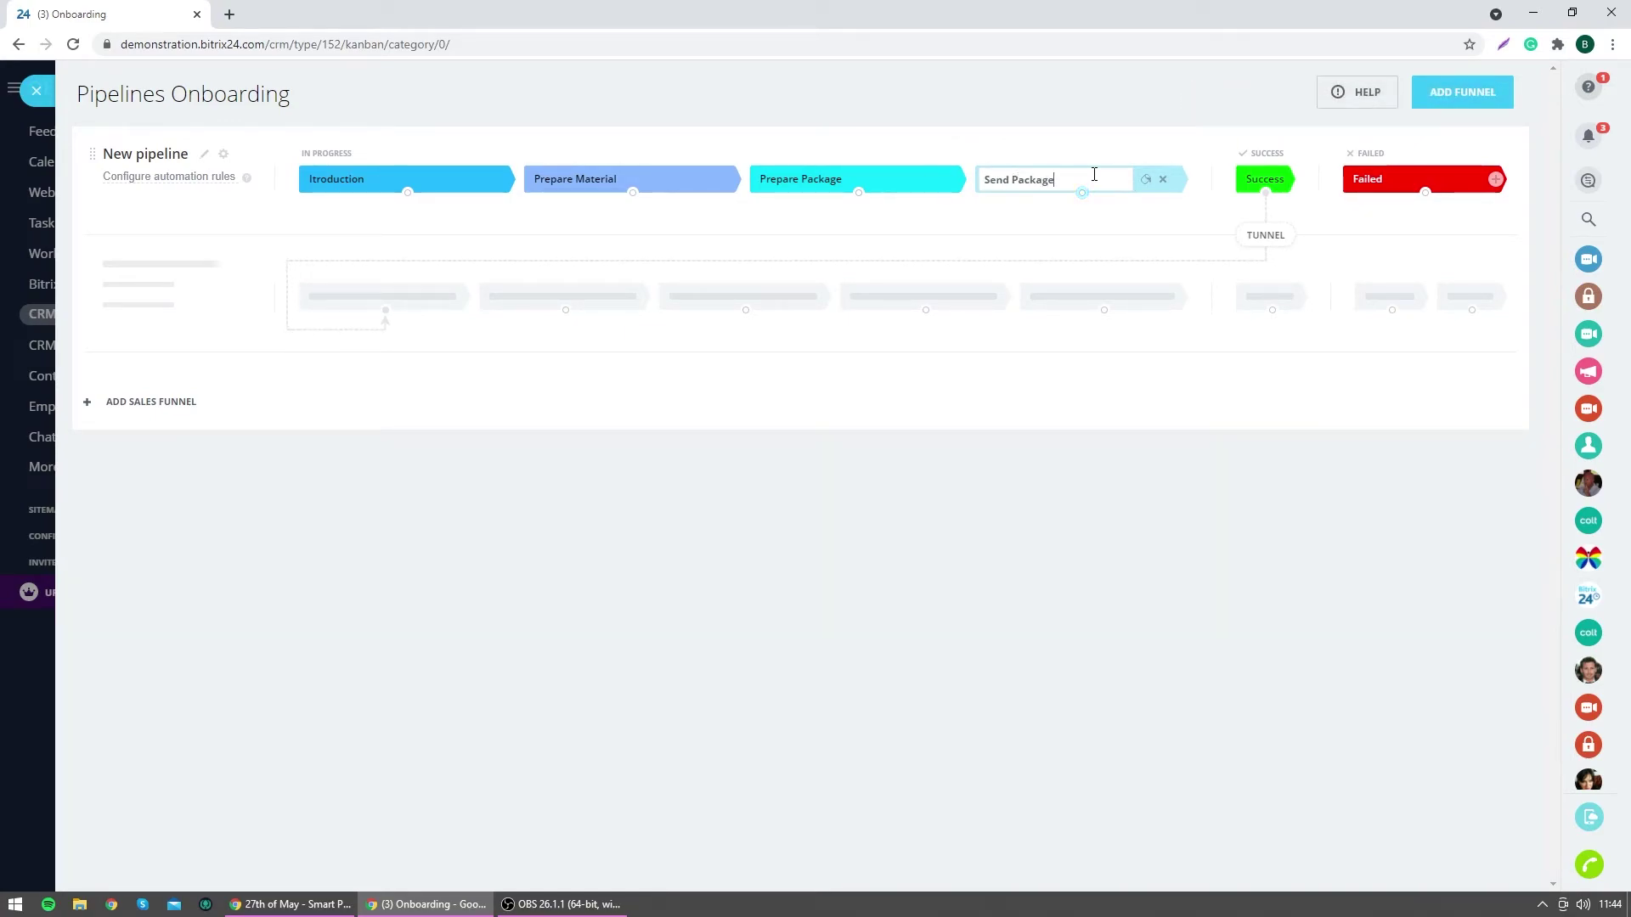
{"action": "key", "text": "Return"}
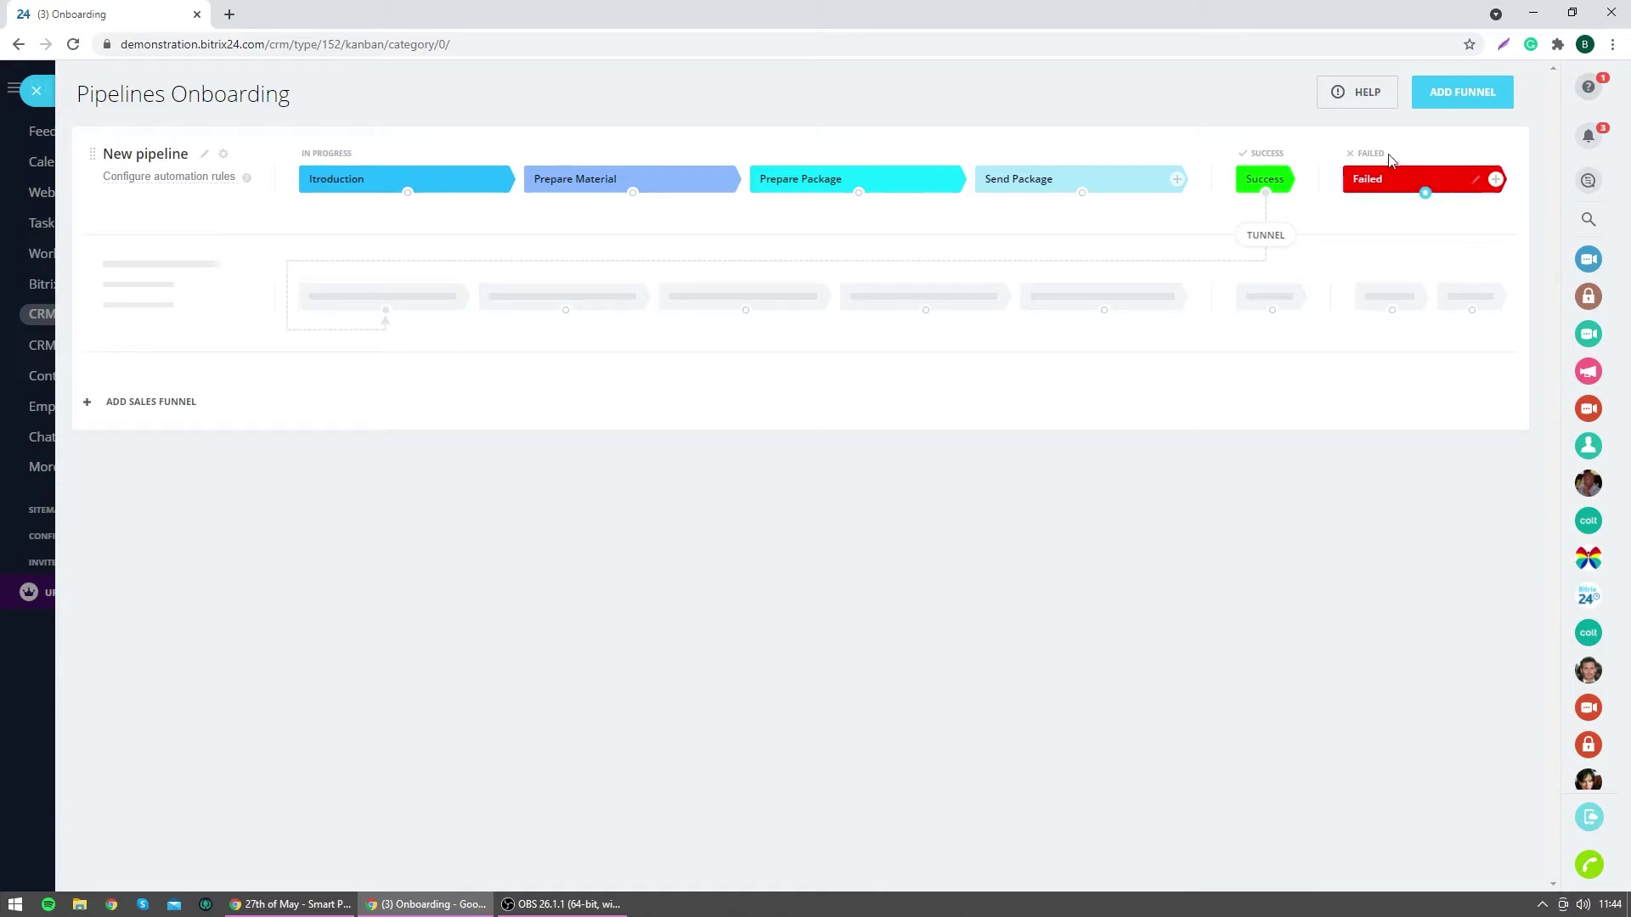
Rename the pipeline as Onboarding Process and return to the Onboarding kanban.
{"action": "left_click", "coordinate": [204, 154]}
{"action": "left_click_drag", "start_coordinate": [191, 155], "coordinate": [103, 154]}
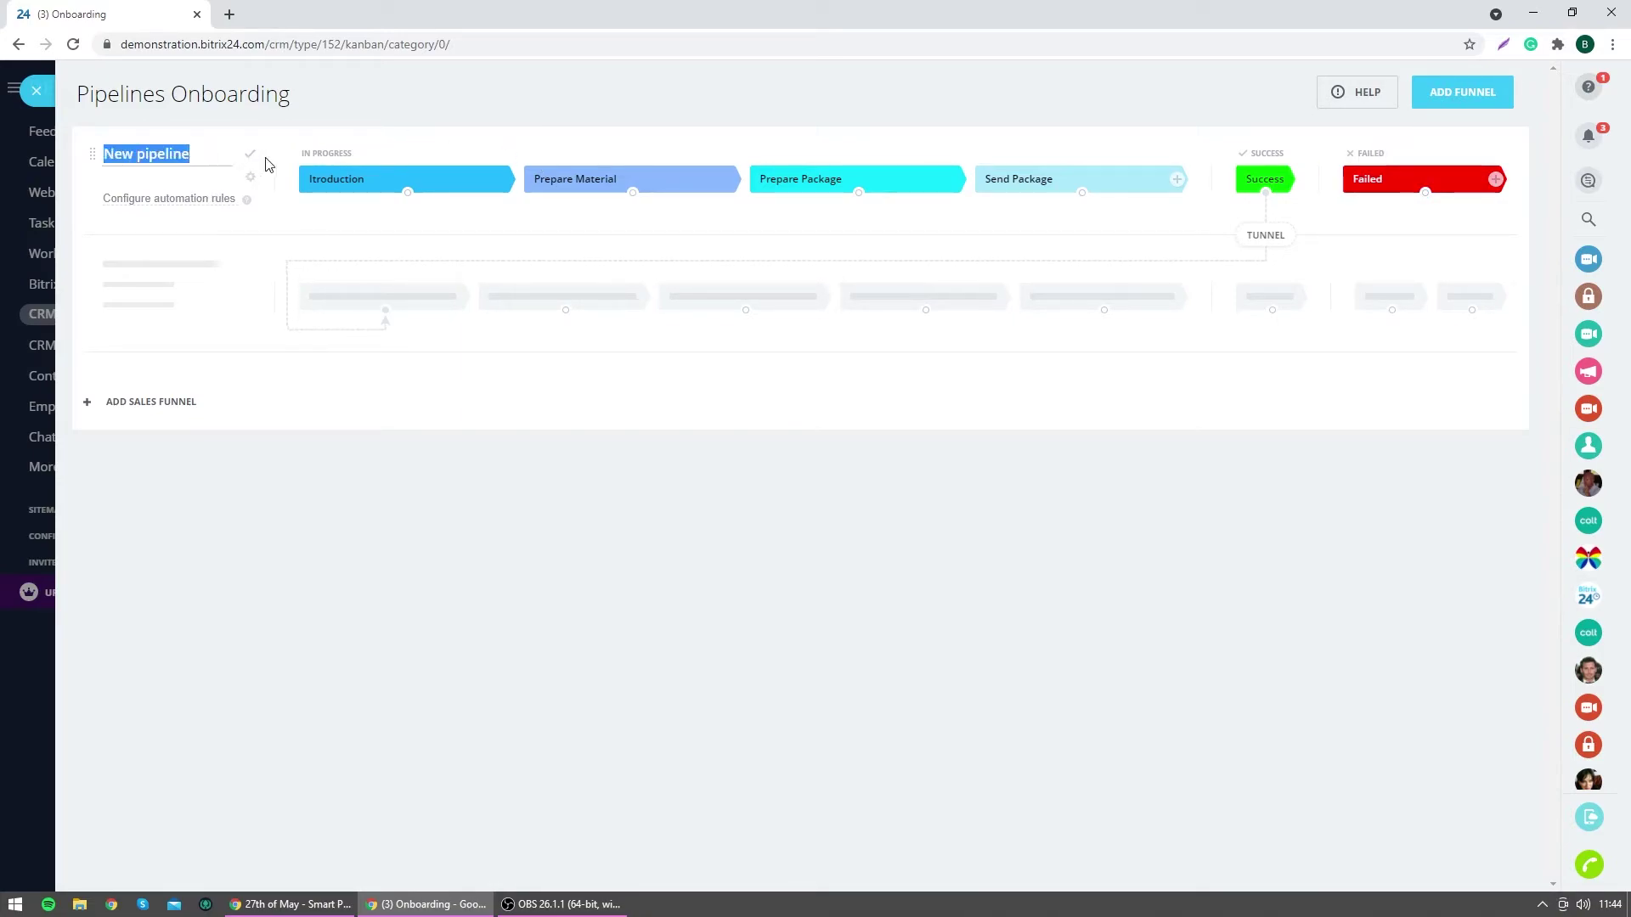
{"action": "type", "text": "Onboa"}
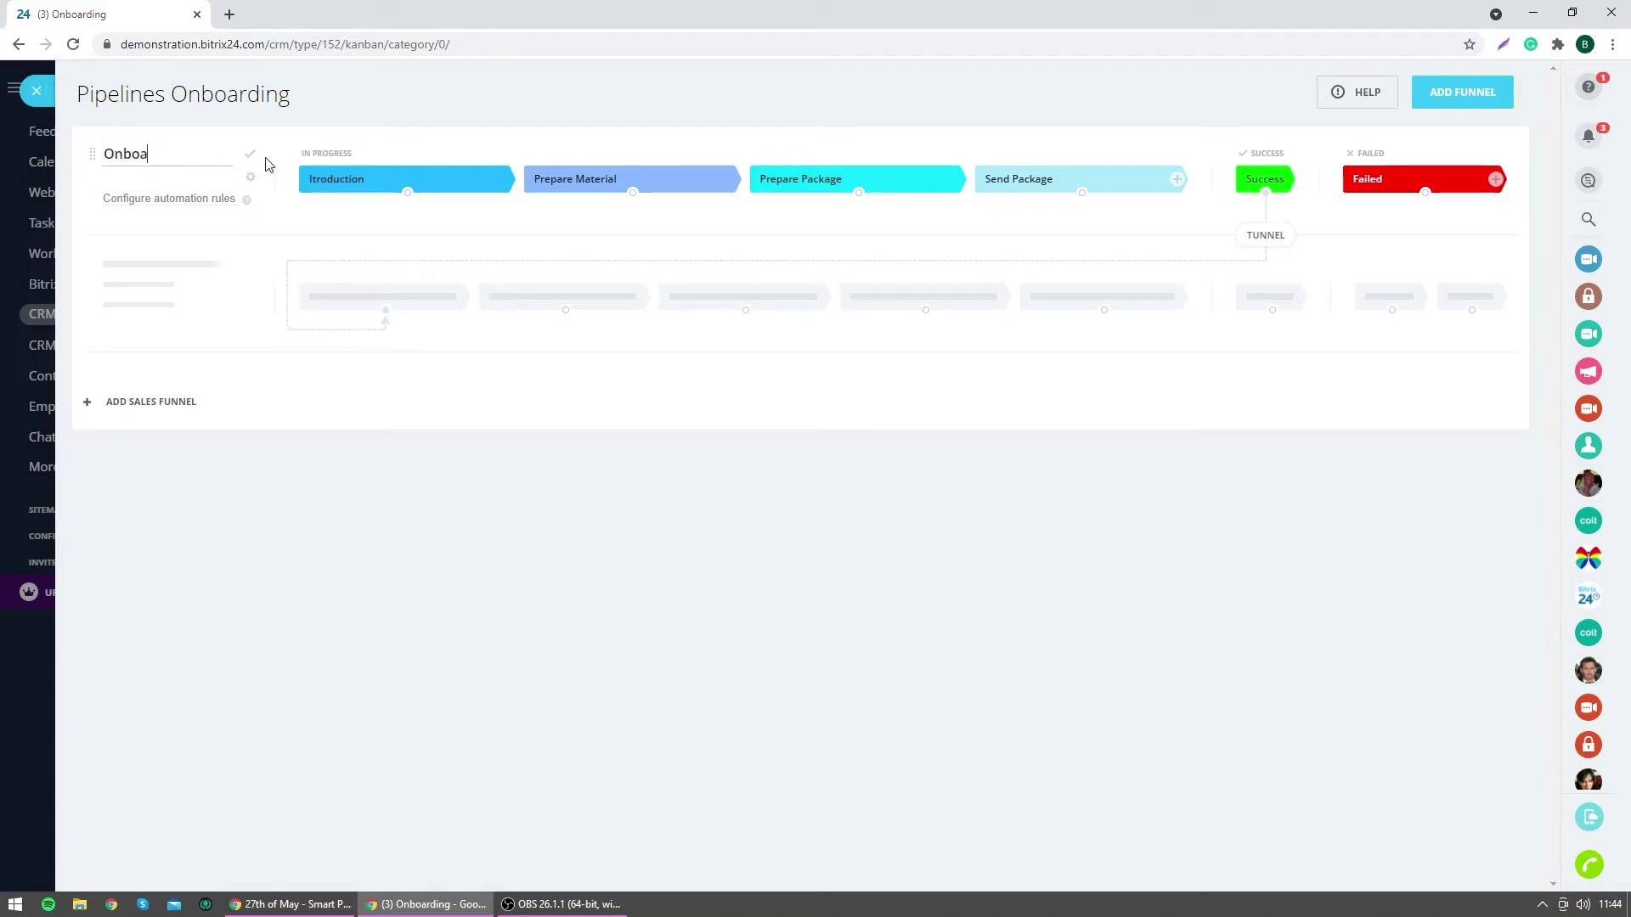
{"action": "type", "text": "rding Process"}
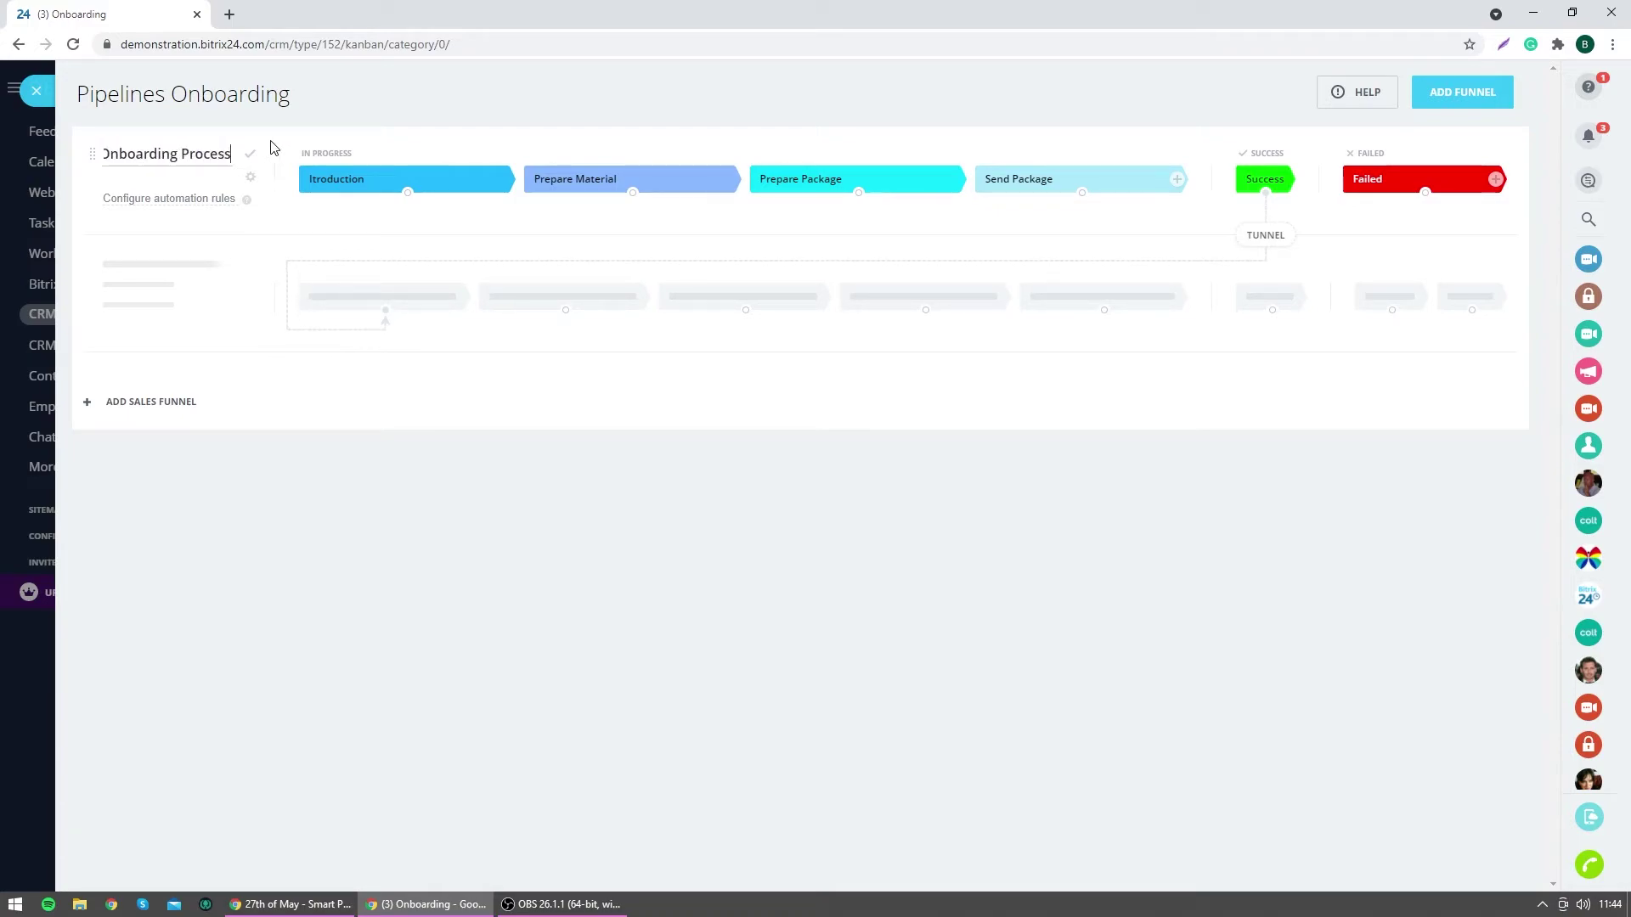
{"action": "left_click", "coordinate": [249, 154]}
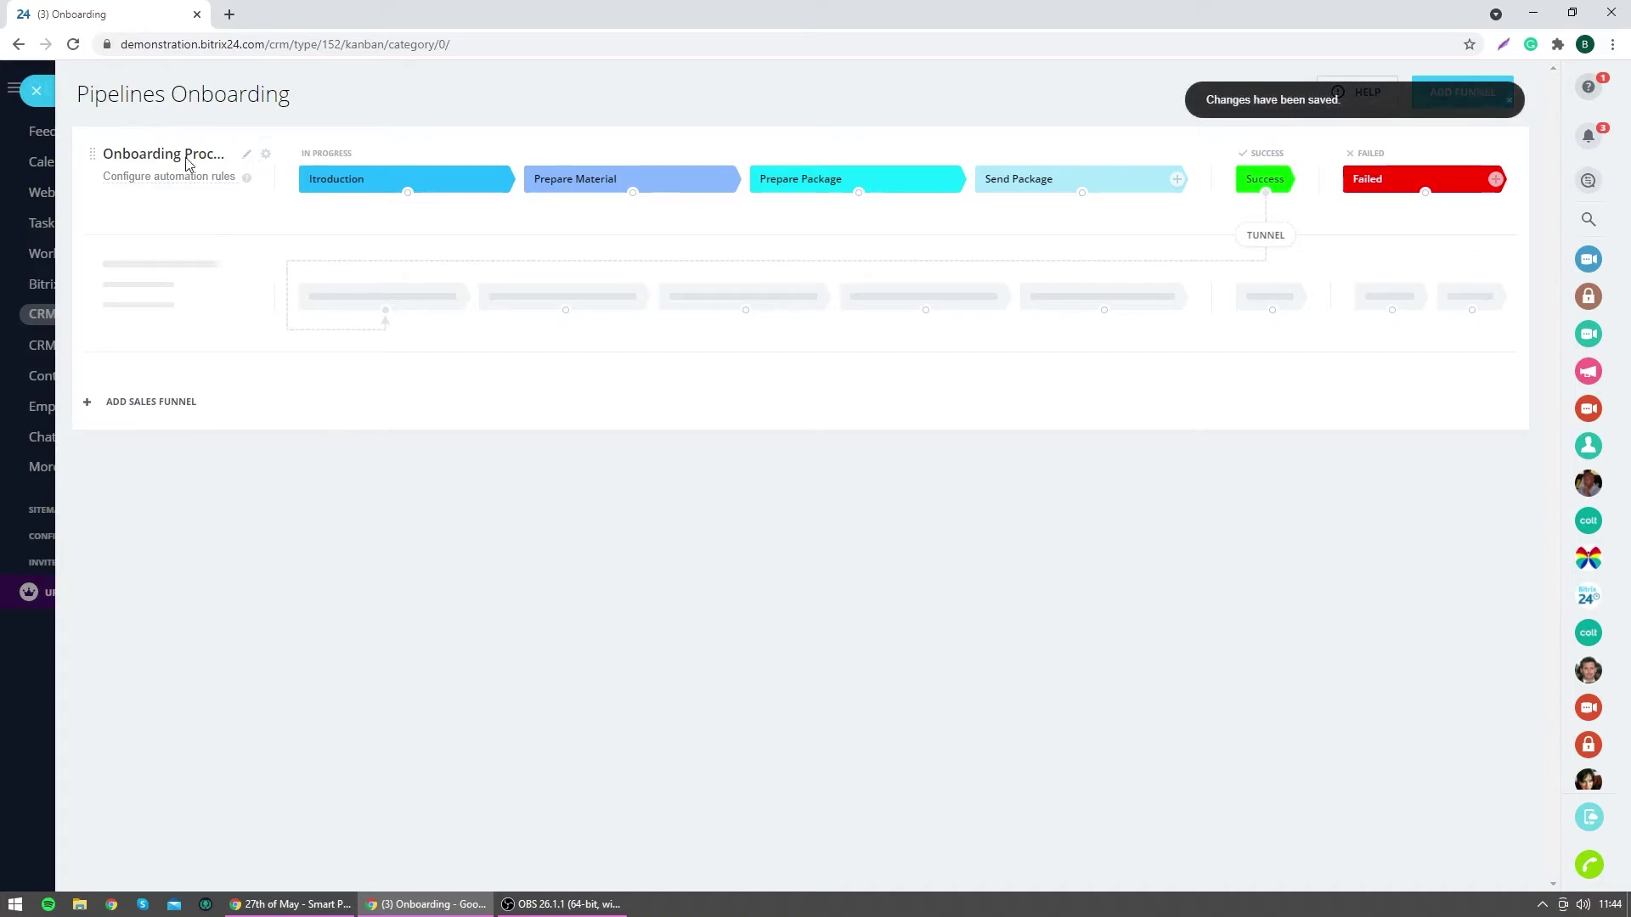
{"action": "left_click", "coordinate": [35, 85]}
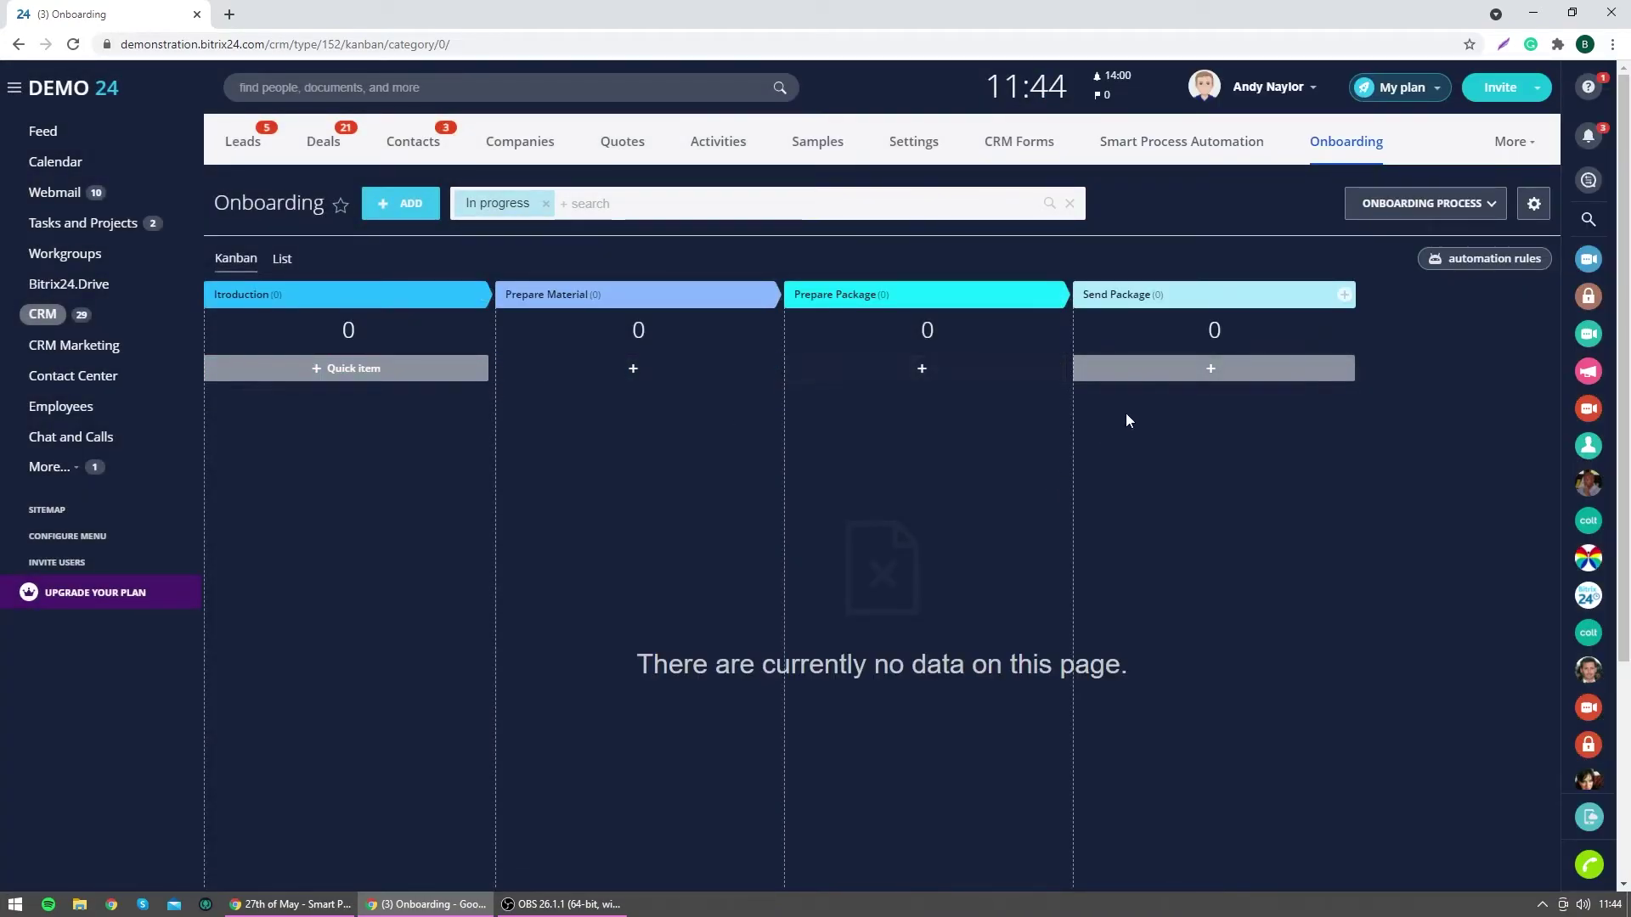
Start a new Onboarding item and hide the Amount and currency field in its form.
{"action": "left_click", "coordinate": [398, 204]}
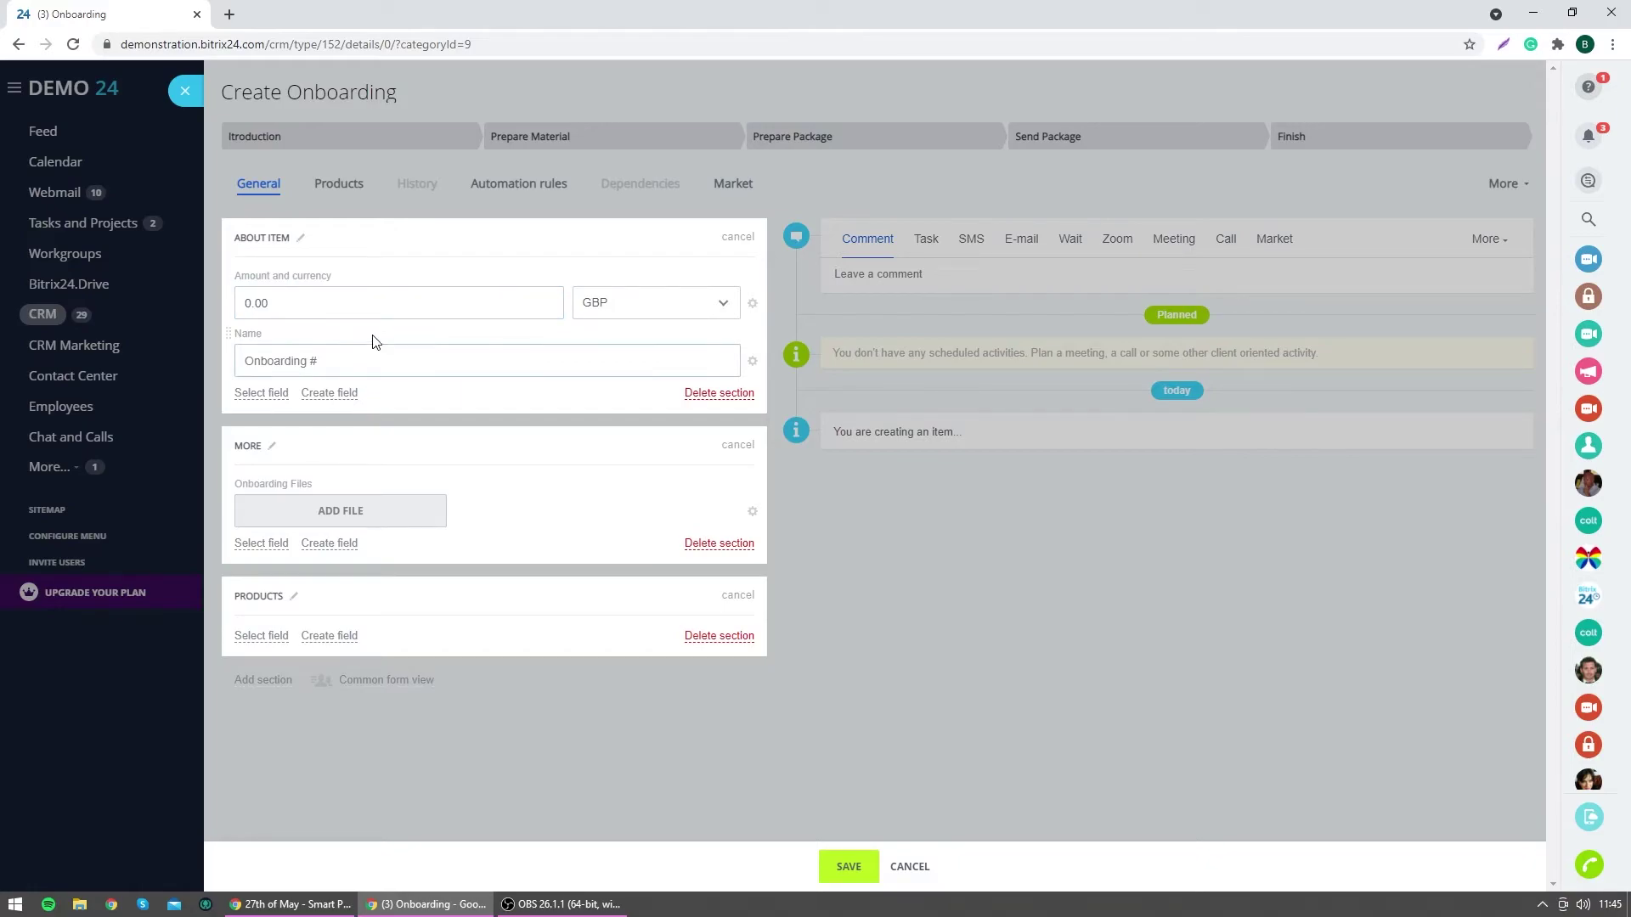
{"action": "left_click", "coordinate": [343, 292]}
{"action": "left_click", "coordinate": [405, 316]}
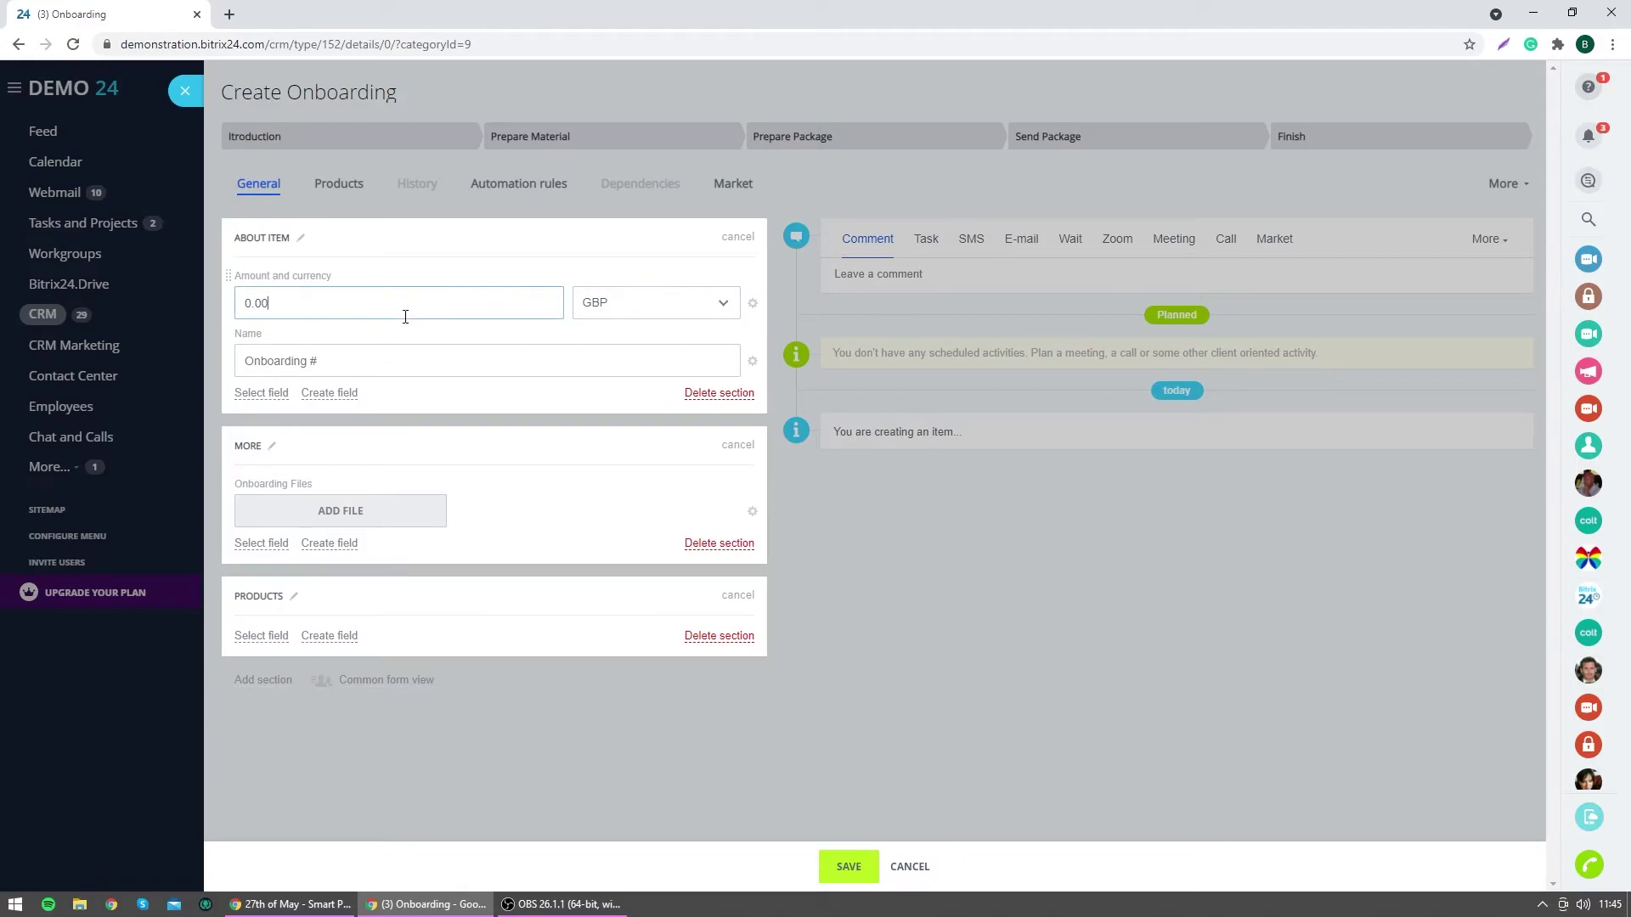
{"action": "left_click", "coordinate": [753, 303]}
{"action": "left_click", "coordinate": [498, 350]}
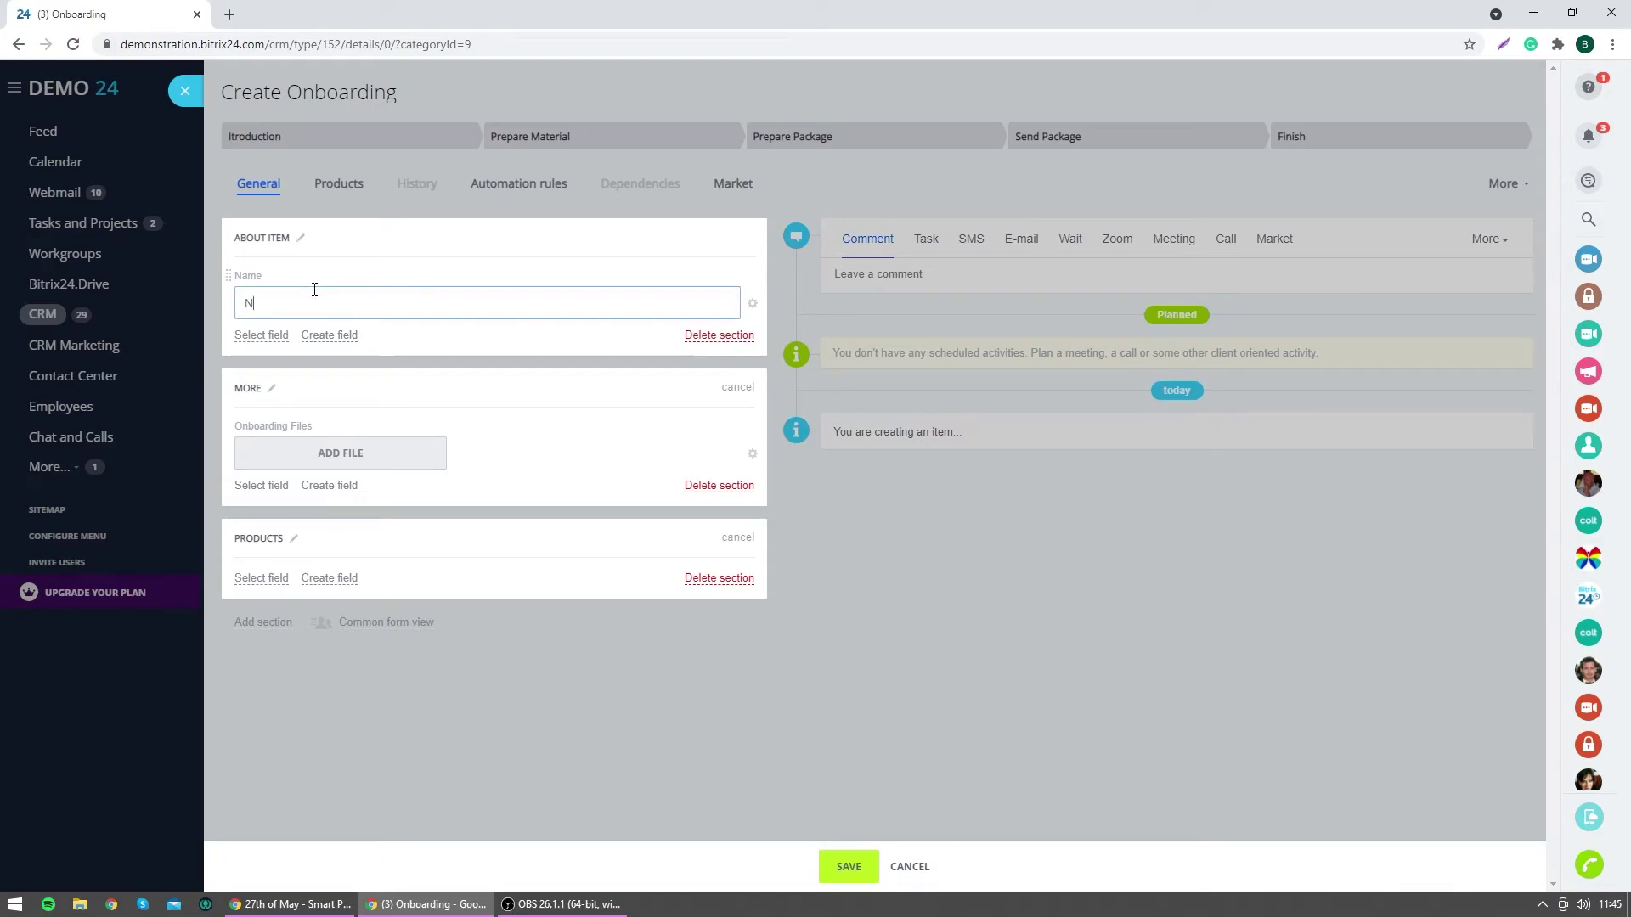
Name the new item Demo Onboarding customer.
{"action": "type", "text": "Test"}
{"action": "key", "text": "BackSpace"}
{"action": "key", "text": "BackSpace"}
{"action": "key", "text": "BackSpace"}
{"action": "key", "text": "BackSpace"}
{"action": "type", "text": "De"}
Add the Customer field to the About item section of the form.
{"action": "left_click", "coordinate": [256, 337]}
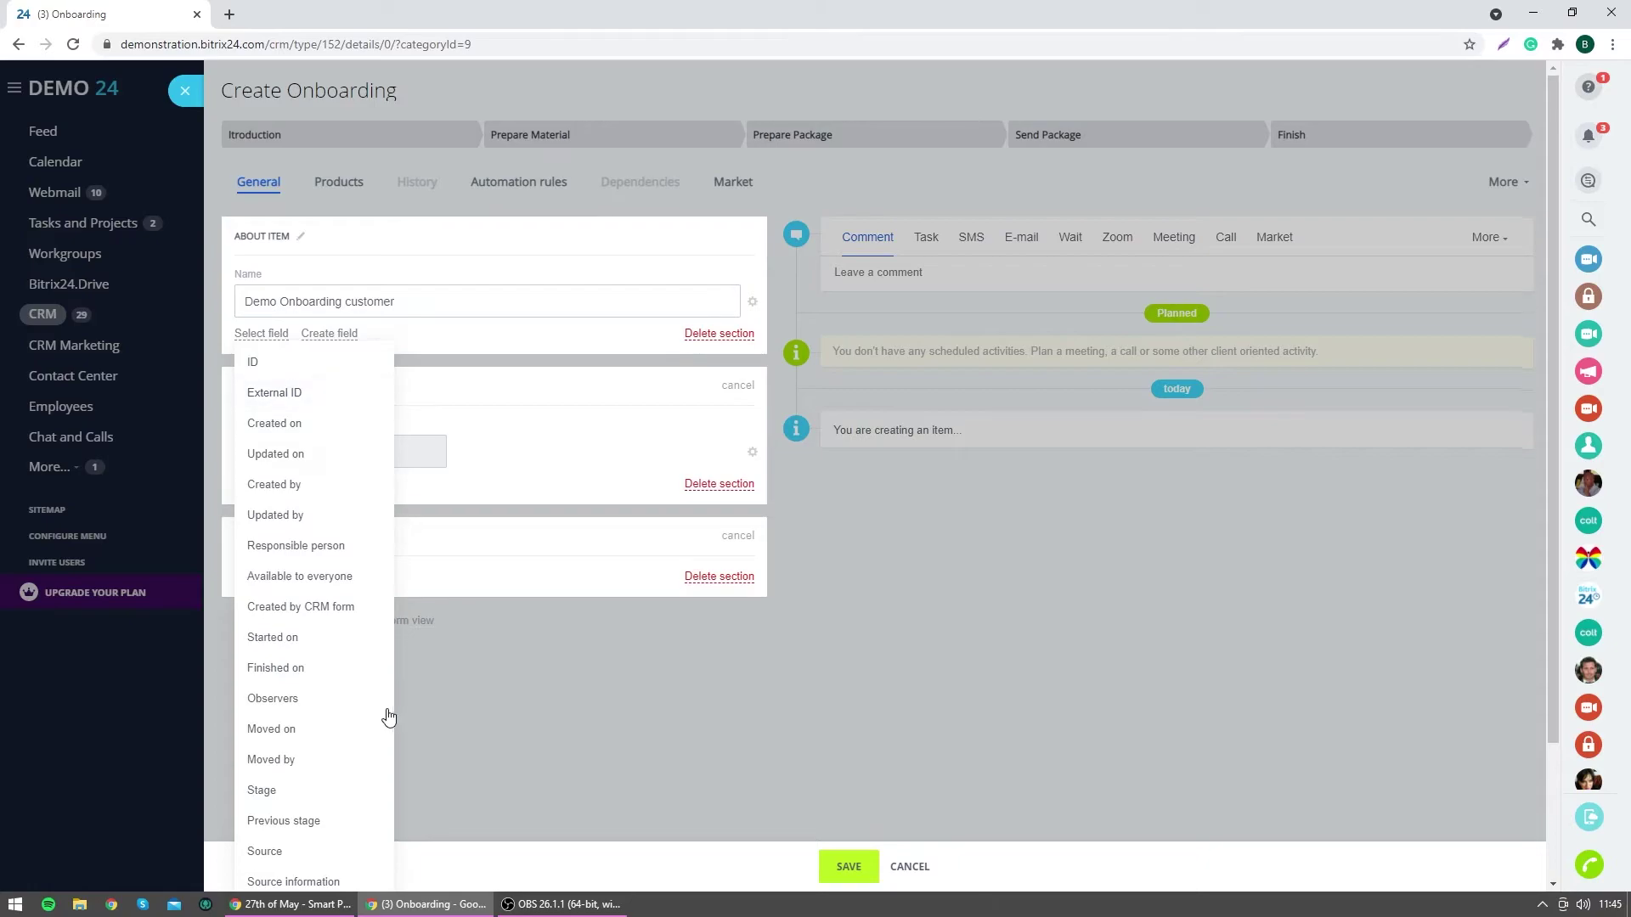
{"action": "scroll", "coordinate": [390, 710], "scroll_direction": "down", "scroll_amount": 2}
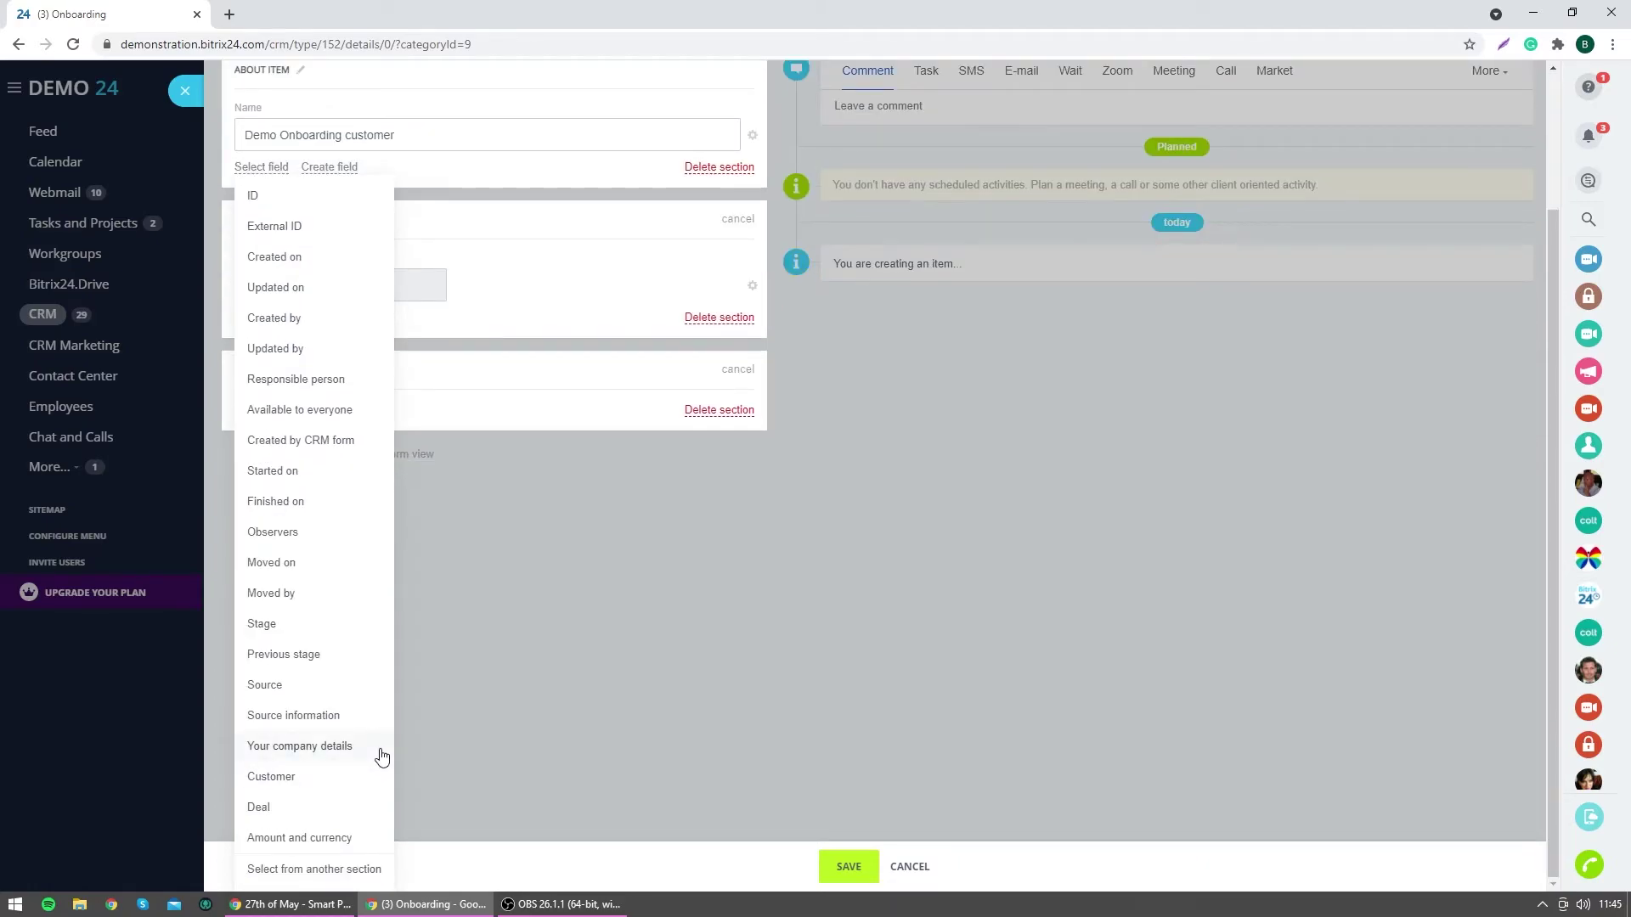
{"action": "left_click", "coordinate": [298, 780]}
Add the Deal and Your company details fields to the About item section of the form.
{"action": "left_click", "coordinate": [261, 530]}
{"action": "scroll", "coordinate": [277, 521], "scroll_direction": "down", "scroll_amount": 2}
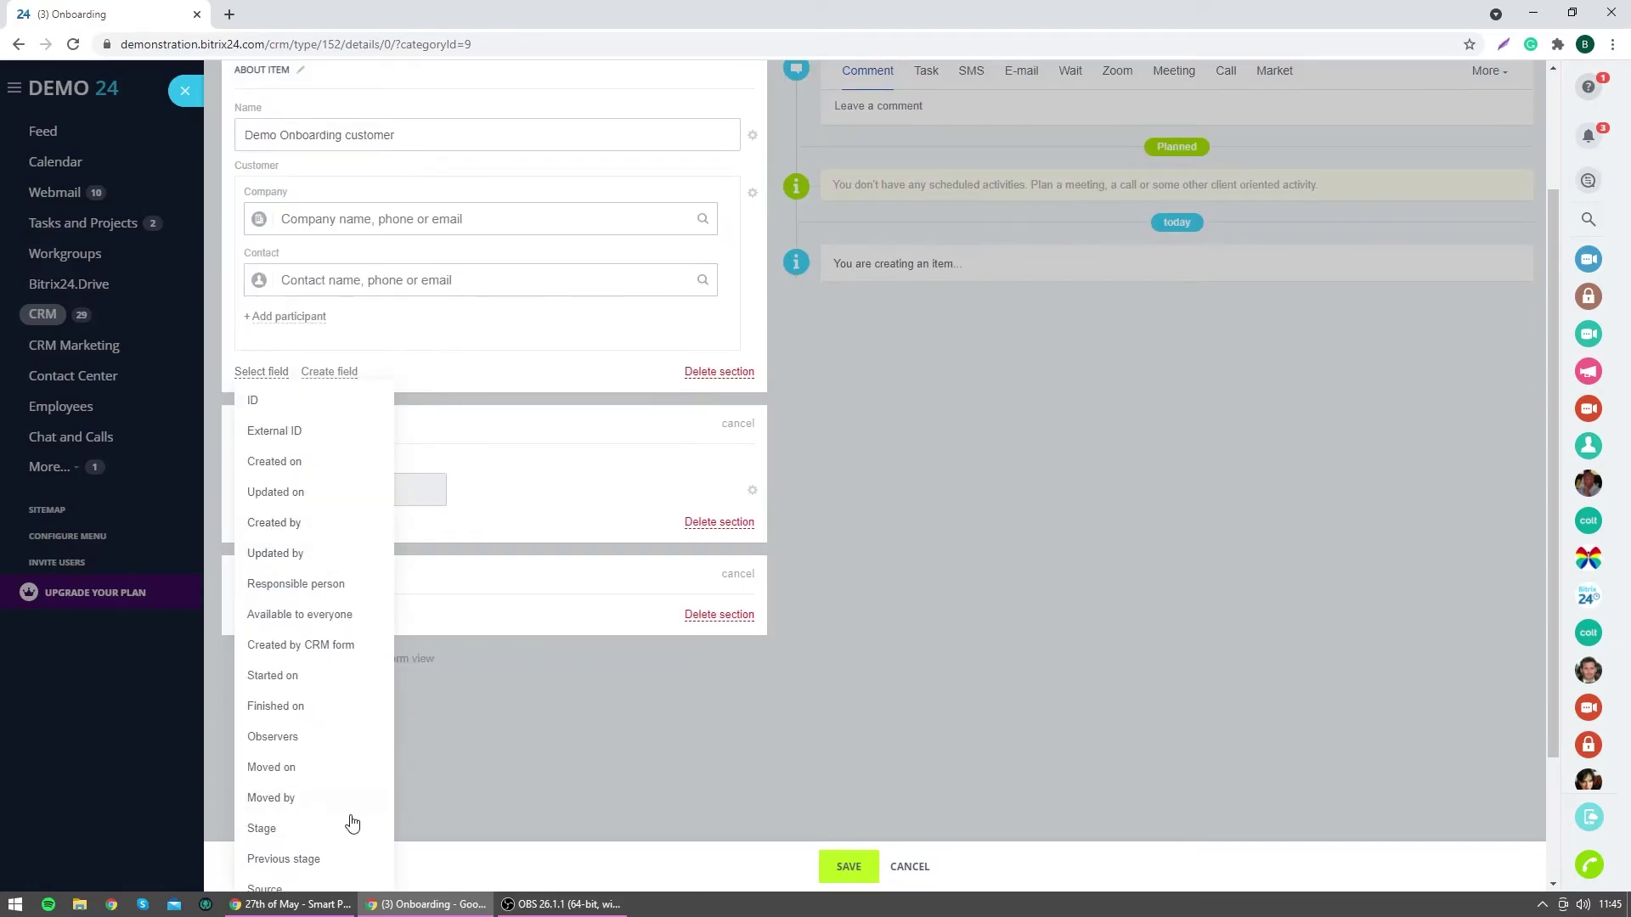
{"action": "scroll", "coordinate": [349, 776], "scroll_direction": "down", "scroll_amount": 2}
{"action": "left_click", "coordinate": [291, 807]}
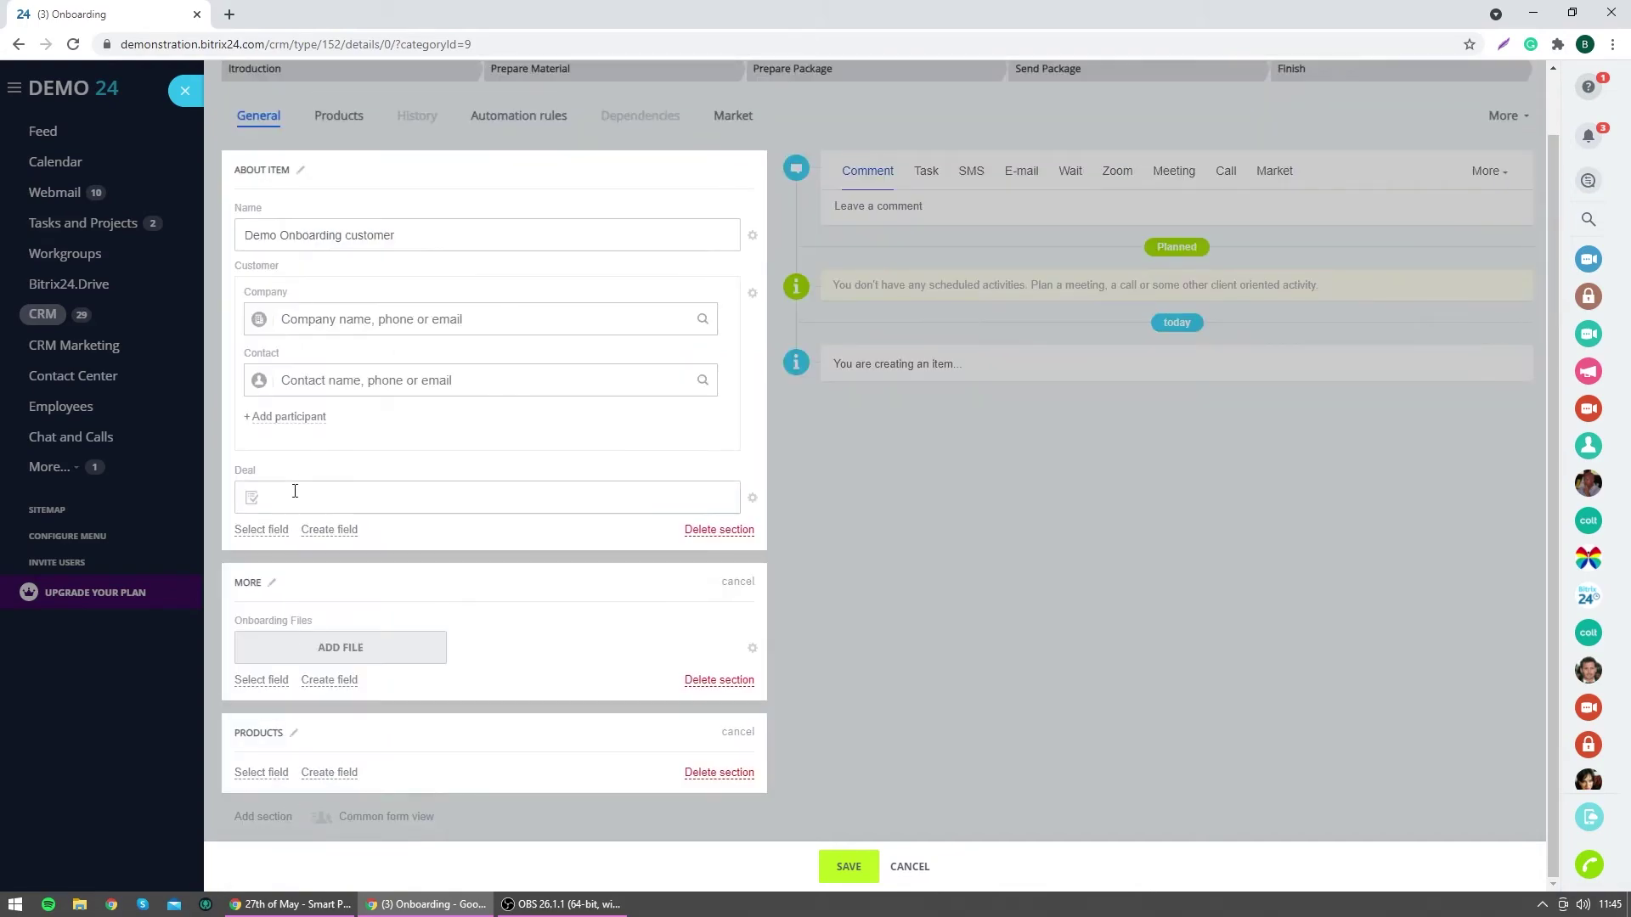
{"action": "left_click", "coordinate": [262, 536]}
{"action": "scroll", "coordinate": [317, 572], "scroll_direction": "down", "scroll_amount": 2}
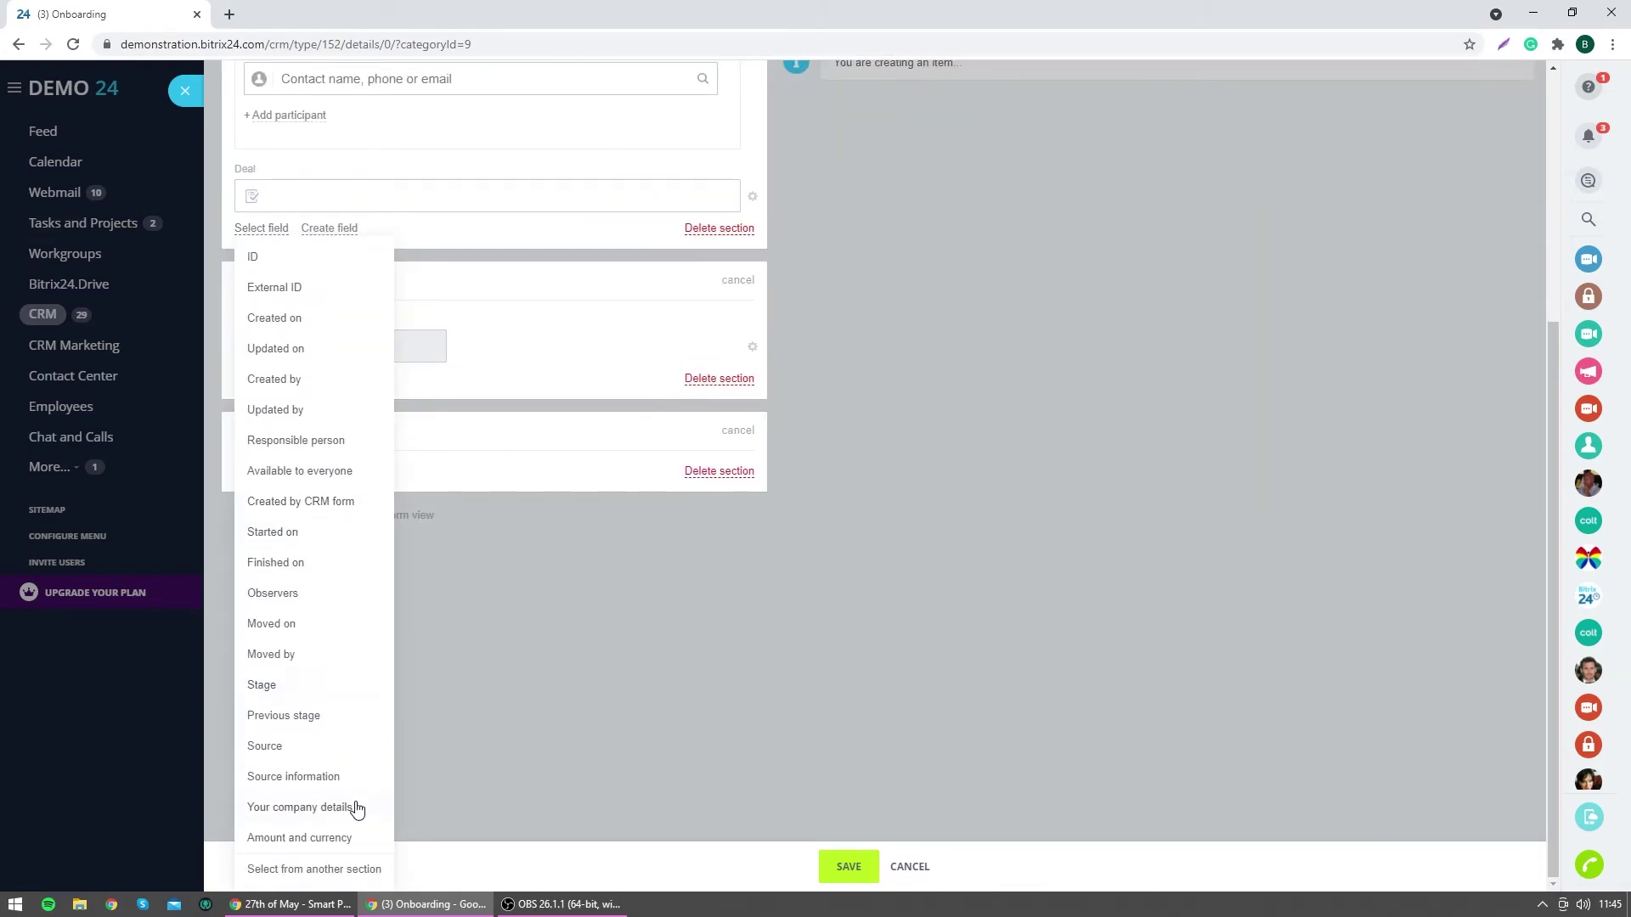
{"action": "left_click", "coordinate": [355, 809]}
Add the Amount and currency field to the About item section and hide it again.
{"action": "left_click", "coordinate": [246, 532]}
{"action": "scroll", "coordinate": [364, 786], "scroll_direction": "down", "scroll_amount": 3}
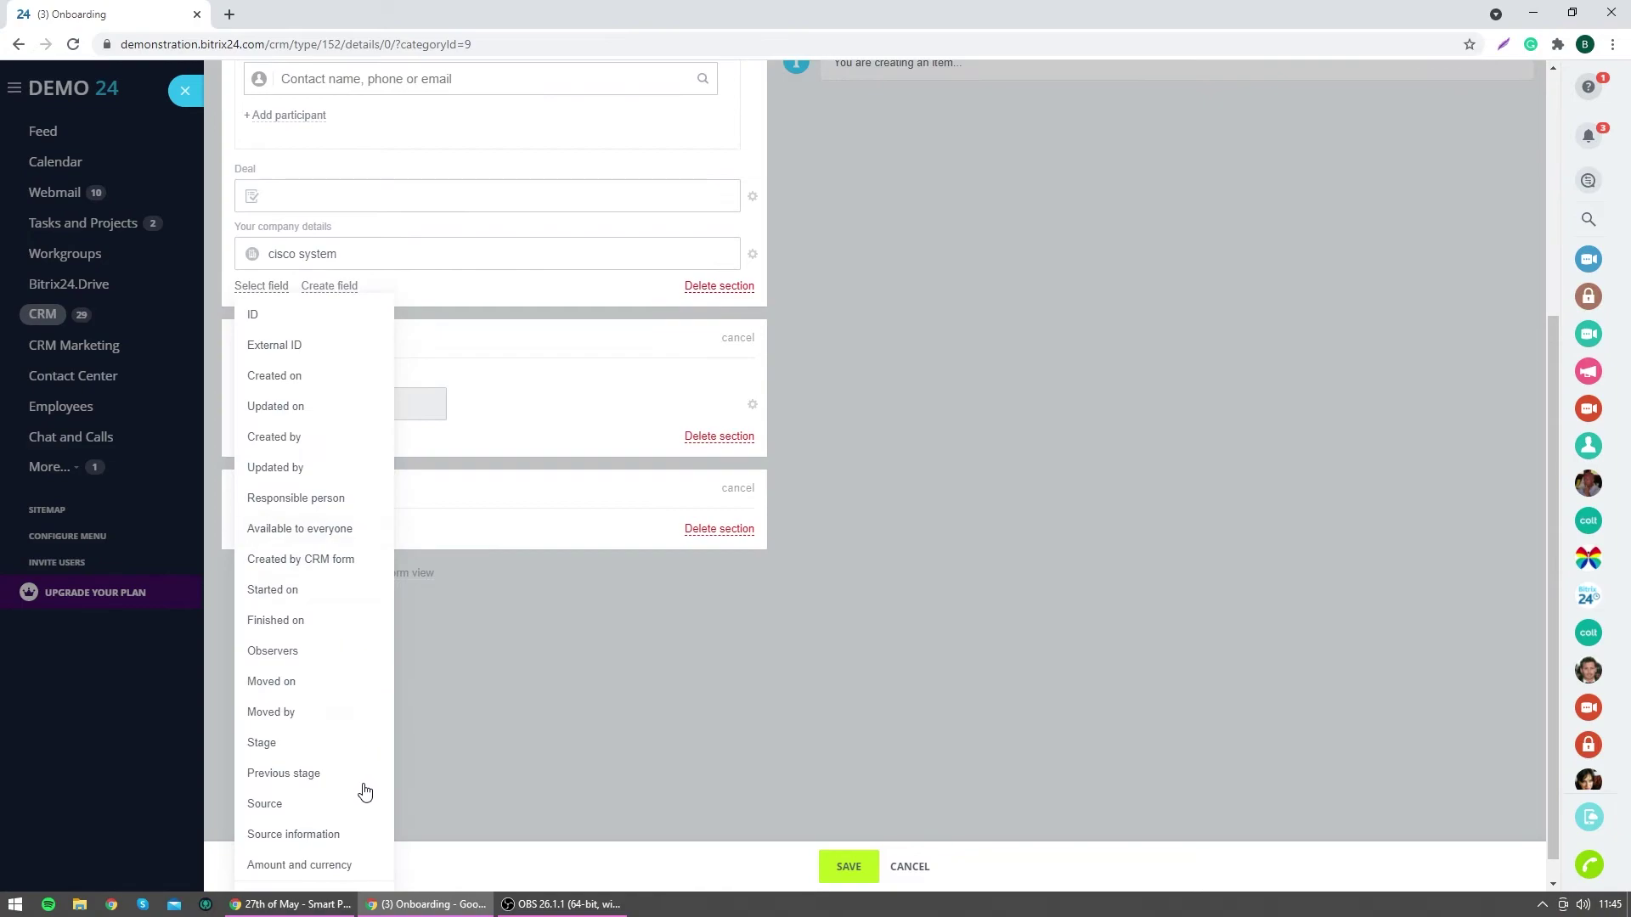
{"action": "left_click", "coordinate": [327, 841]}
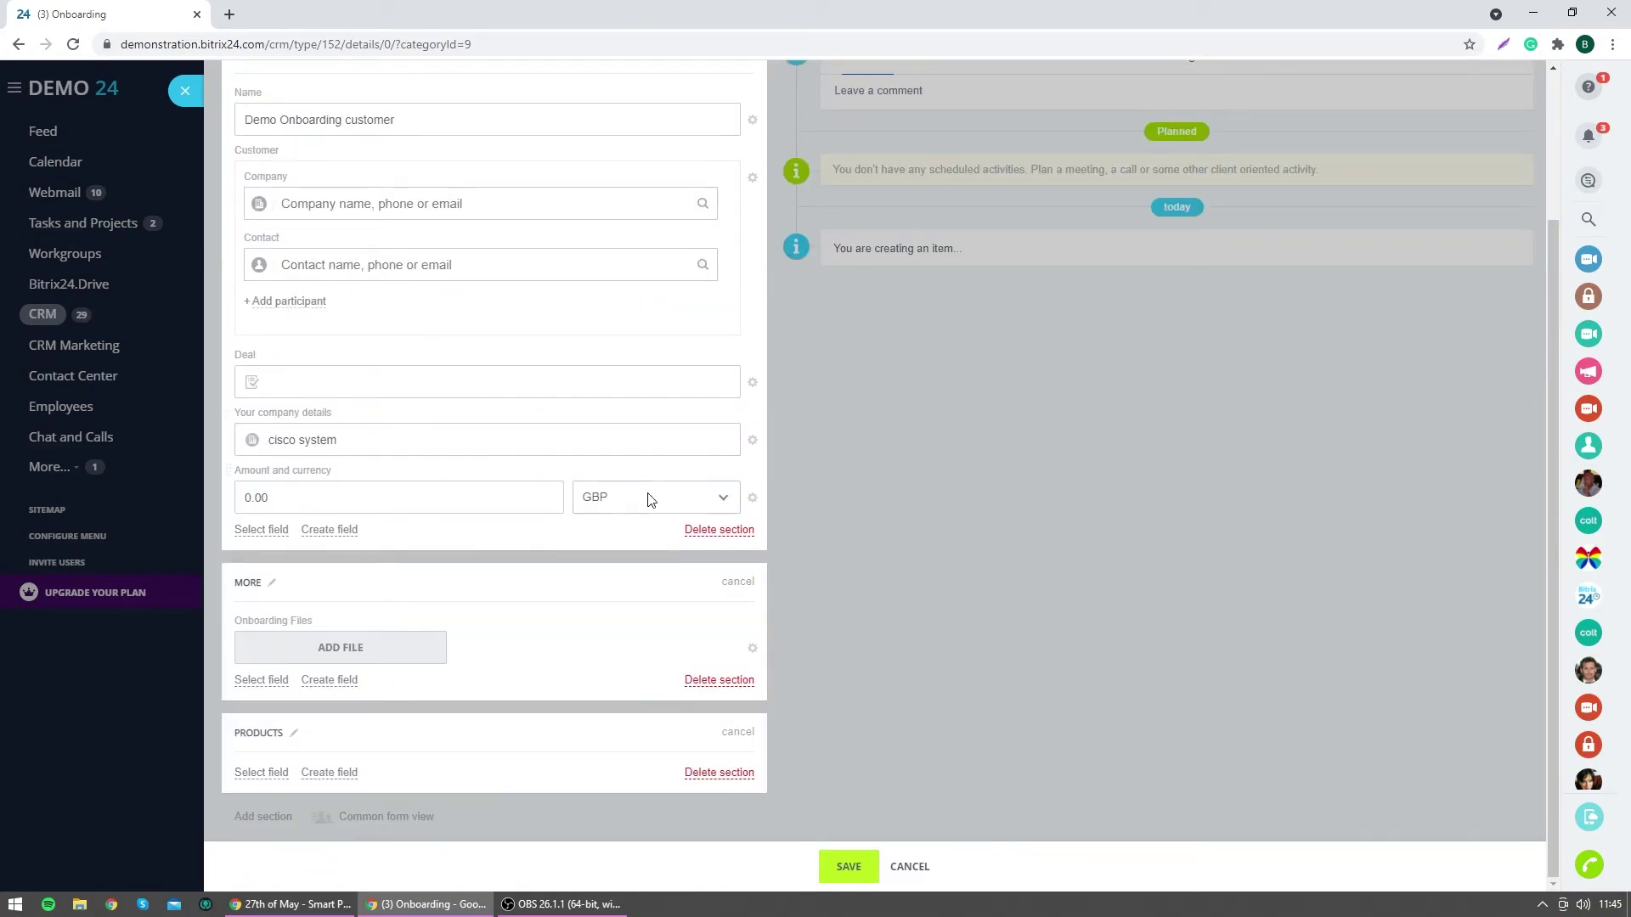
{"action": "left_click", "coordinate": [752, 498]}
{"action": "left_click", "coordinate": [252, 530]}
{"action": "scroll", "coordinate": [349, 743], "scroll_direction": "down", "scroll_amount": 3}
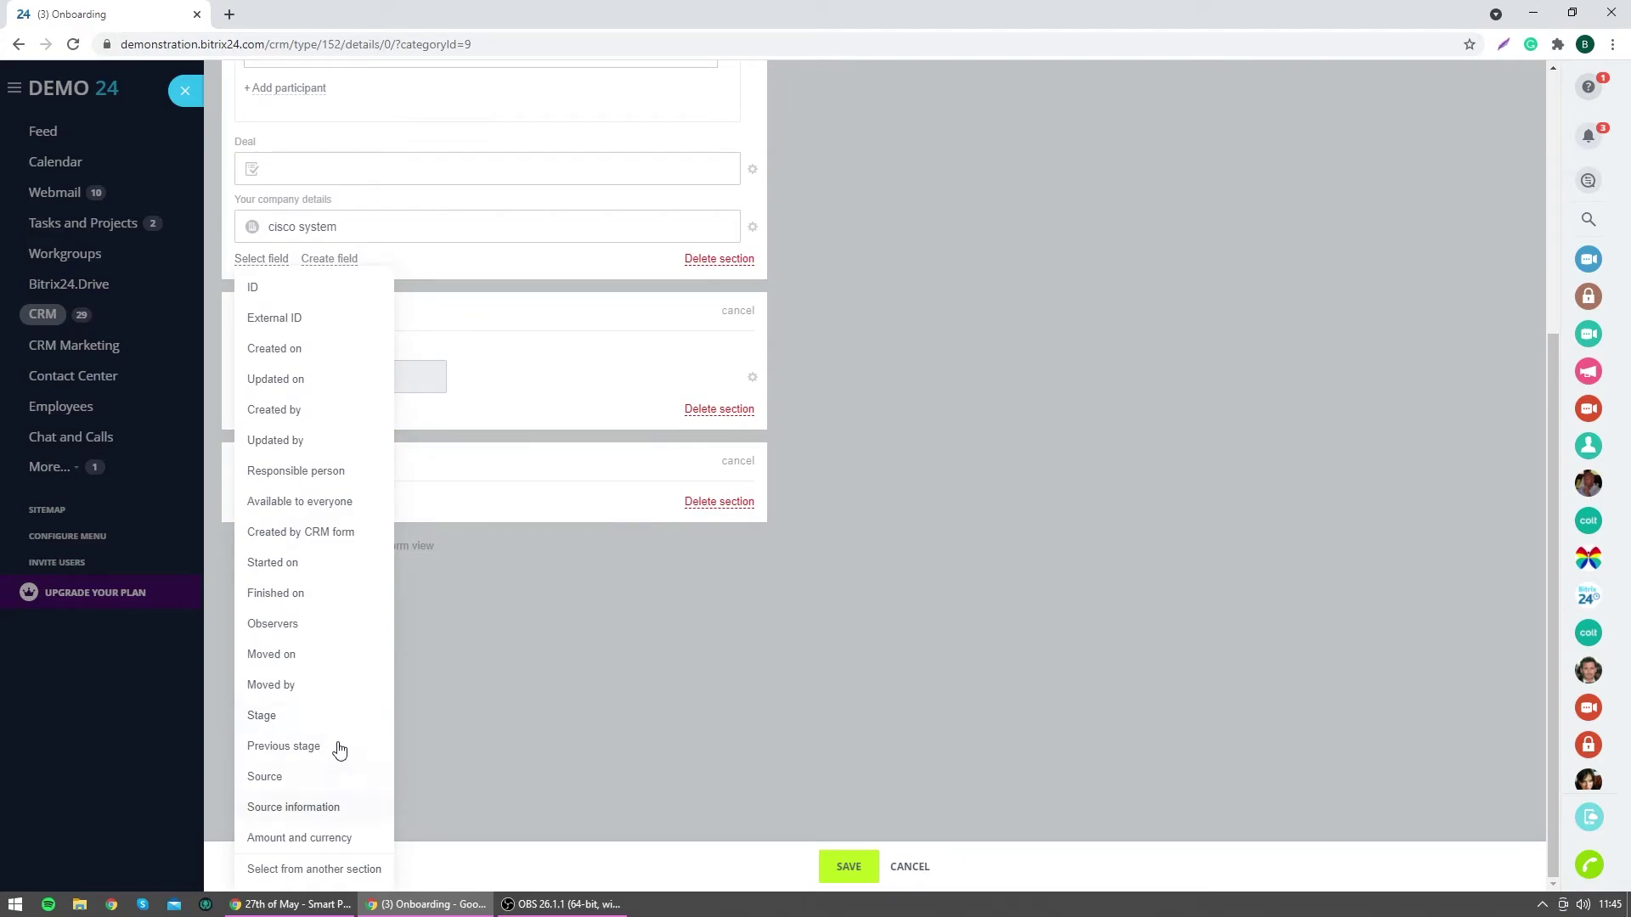
{"action": "left_click", "coordinate": [571, 712]}
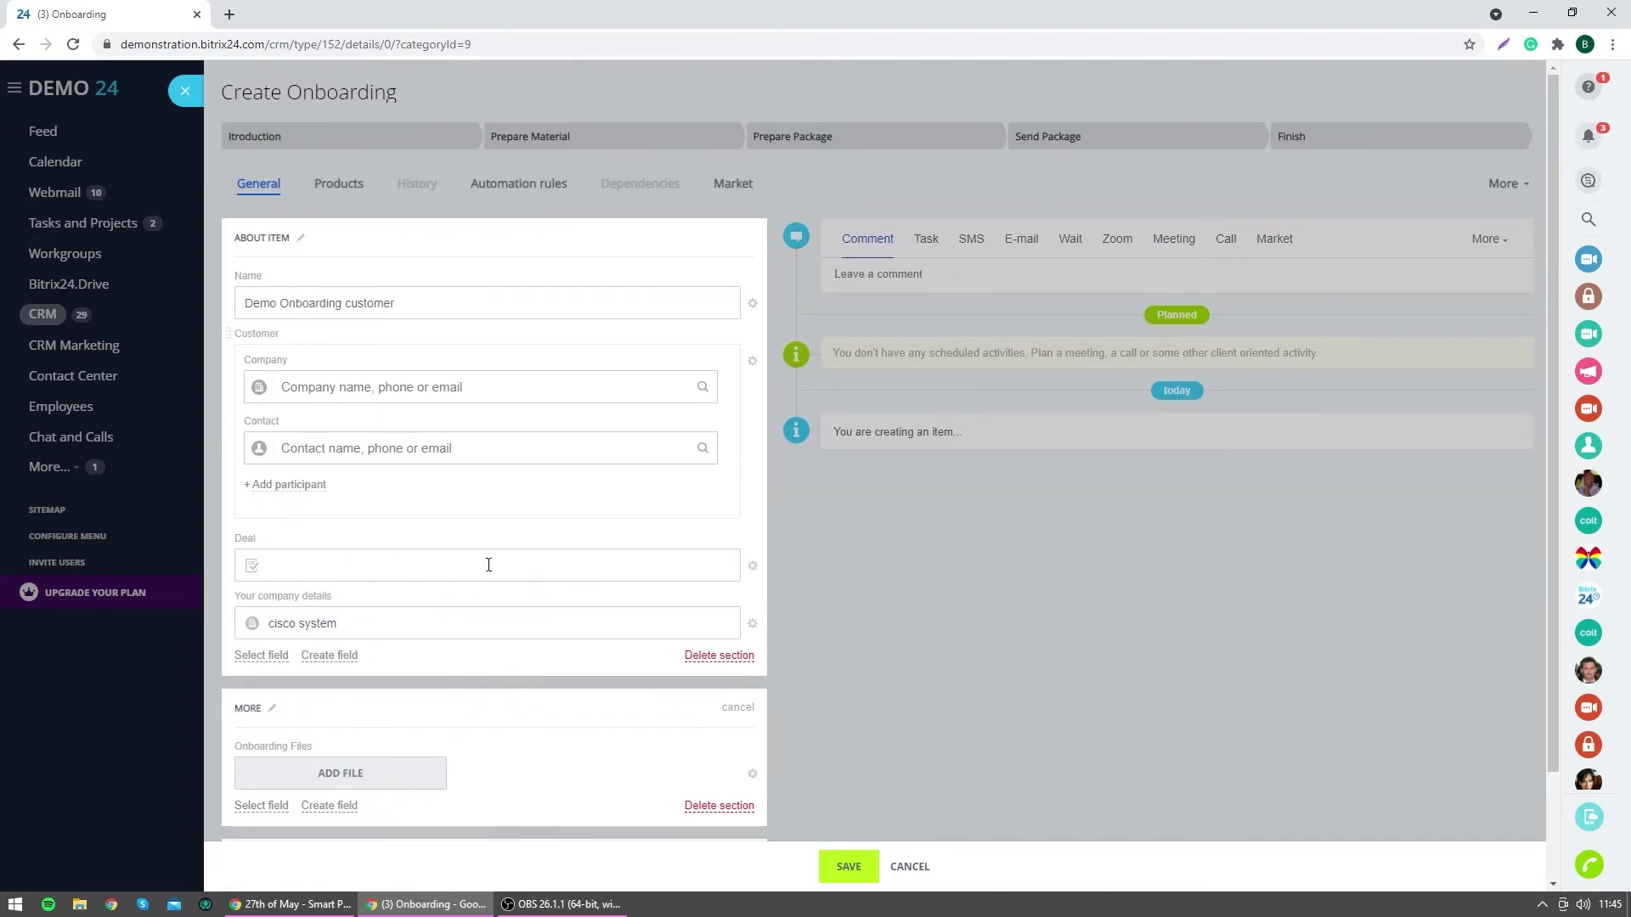
Choose Testing Email View as the customer contact of the new Onboarding item.
{"action": "scroll", "coordinate": [357, 730], "scroll_direction": "down", "scroll_amount": 3}
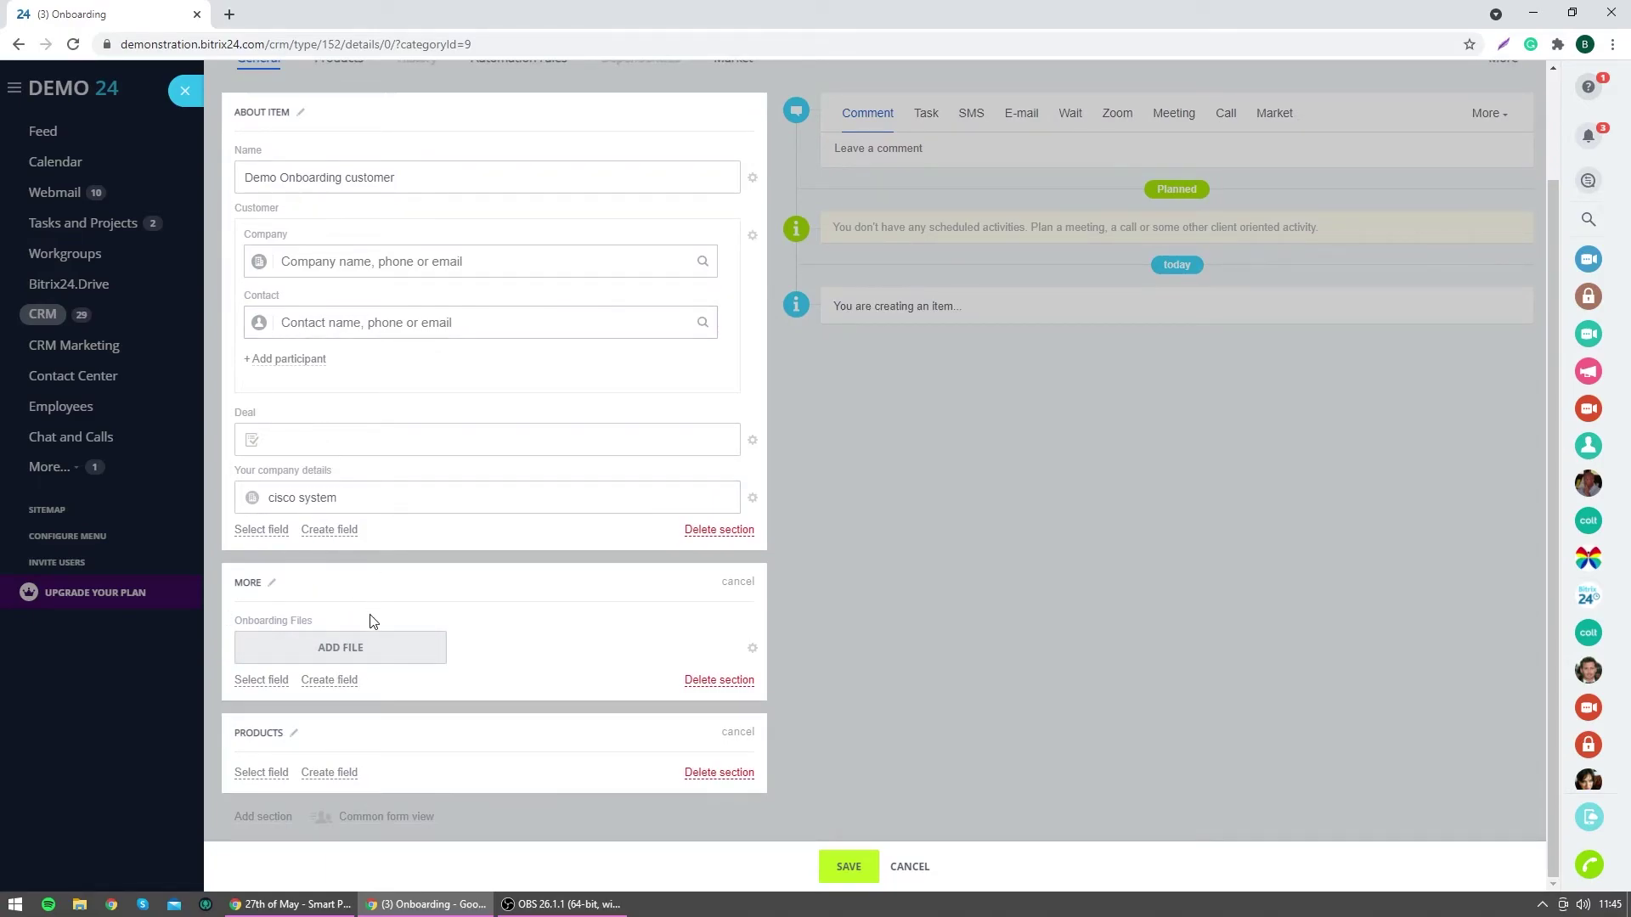
{"action": "scroll", "coordinate": [368, 619], "scroll_direction": "up", "scroll_amount": 3}
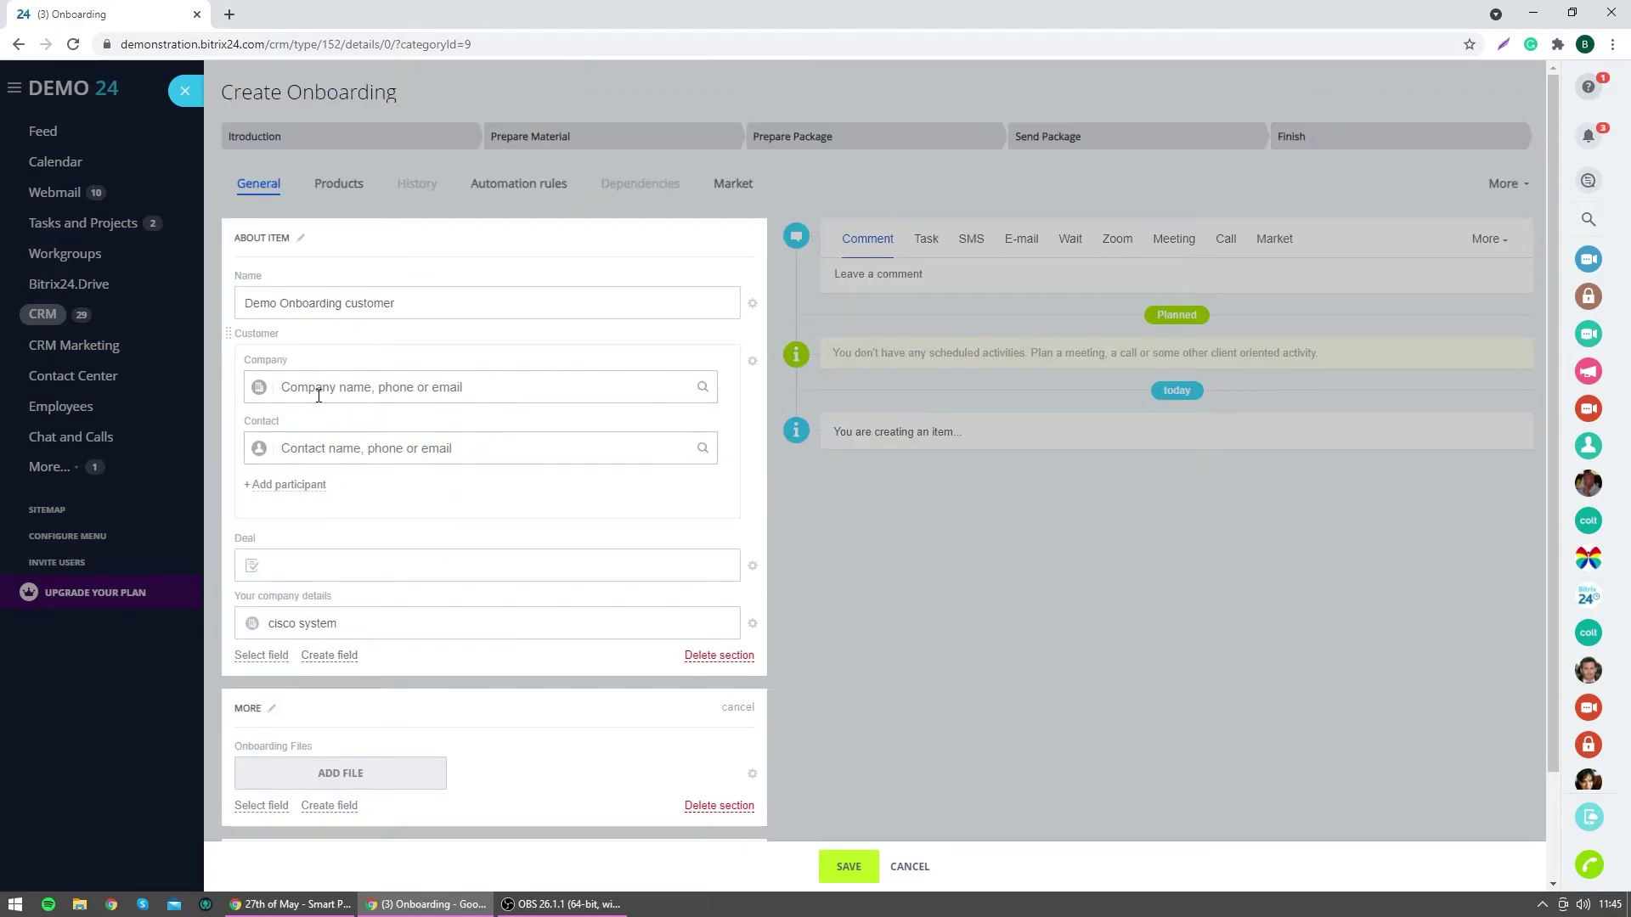
{"action": "left_click", "coordinate": [325, 438]}
{"action": "scroll", "coordinate": [449, 553], "scroll_direction": "down", "scroll_amount": 5}
{"action": "left_click", "coordinate": [450, 561]}
{"action": "scroll", "coordinate": [457, 437], "scroll_direction": "down", "scroll_amount": 1}
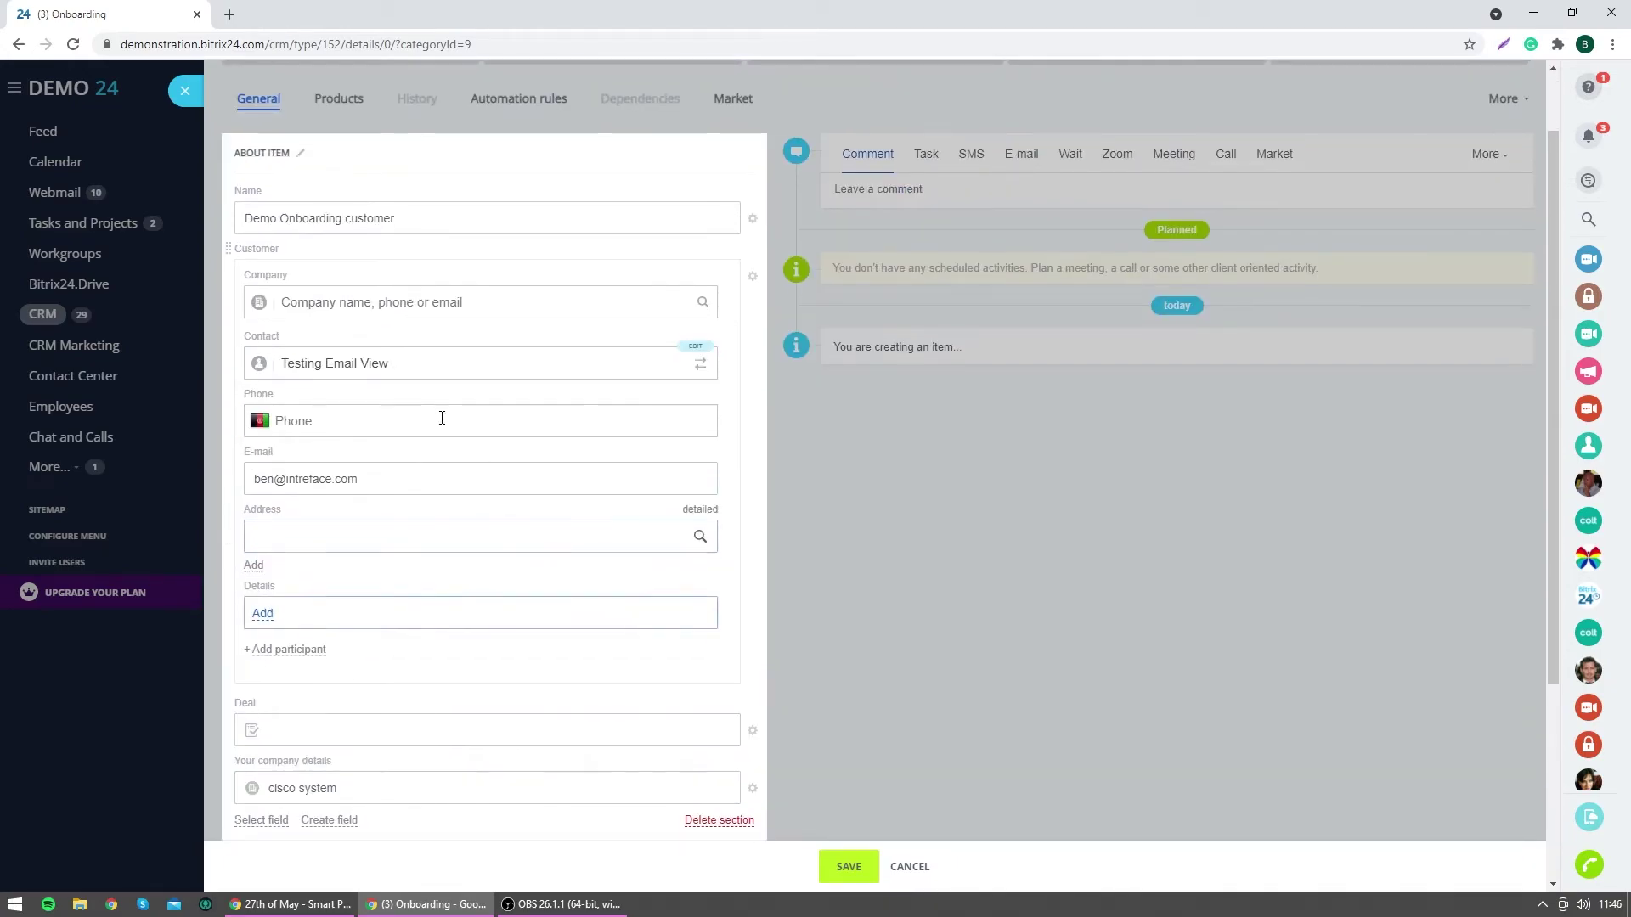
Search the item's deals for "deal", link Test Deal, and save the item, returning to the Onboarding kanban.
{"action": "scroll", "coordinate": [382, 561], "scroll_direction": "down", "scroll_amount": 3}
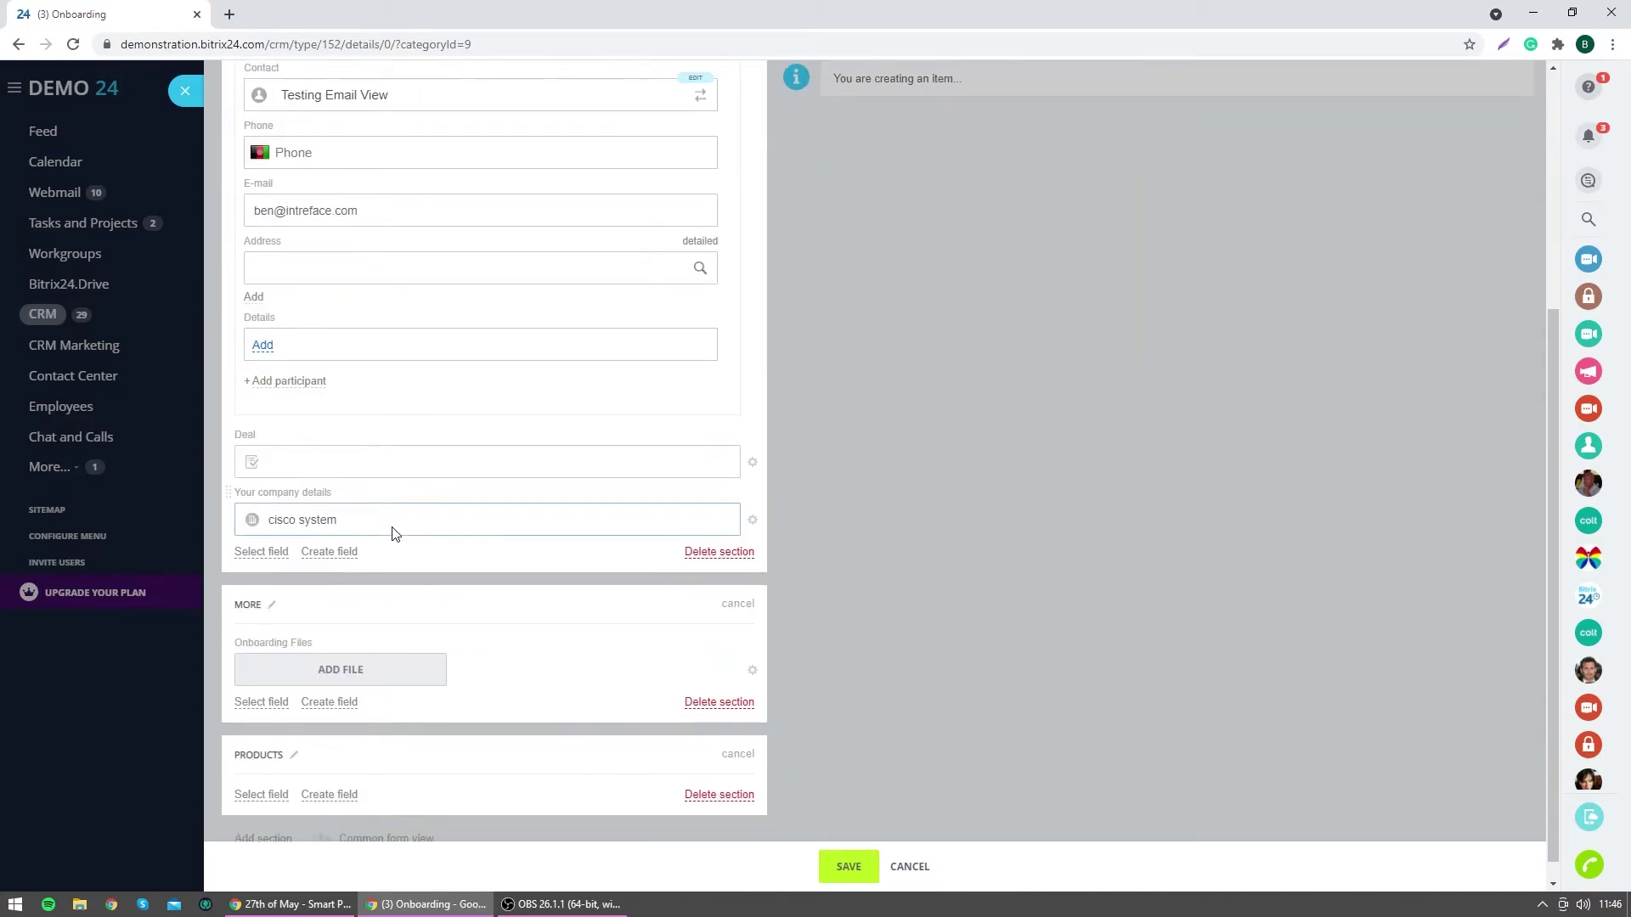
{"action": "left_click", "coordinate": [325, 432]}
{"action": "scroll", "coordinate": [421, 518], "scroll_direction": "down", "scroll_amount": 1}
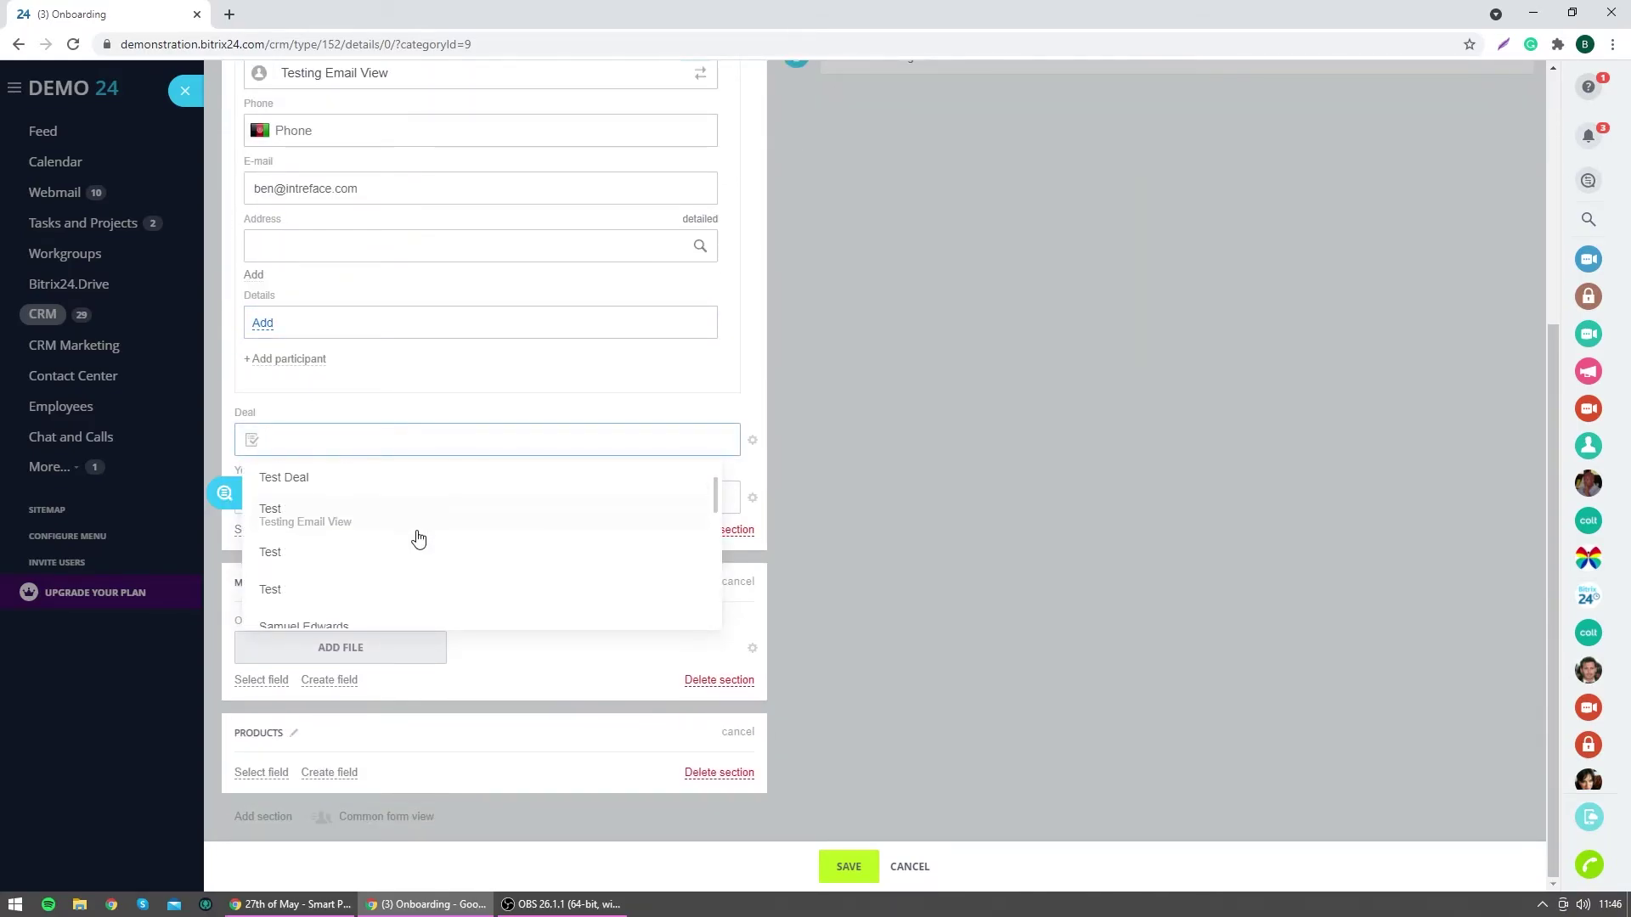
{"action": "type", "text": "potential"}
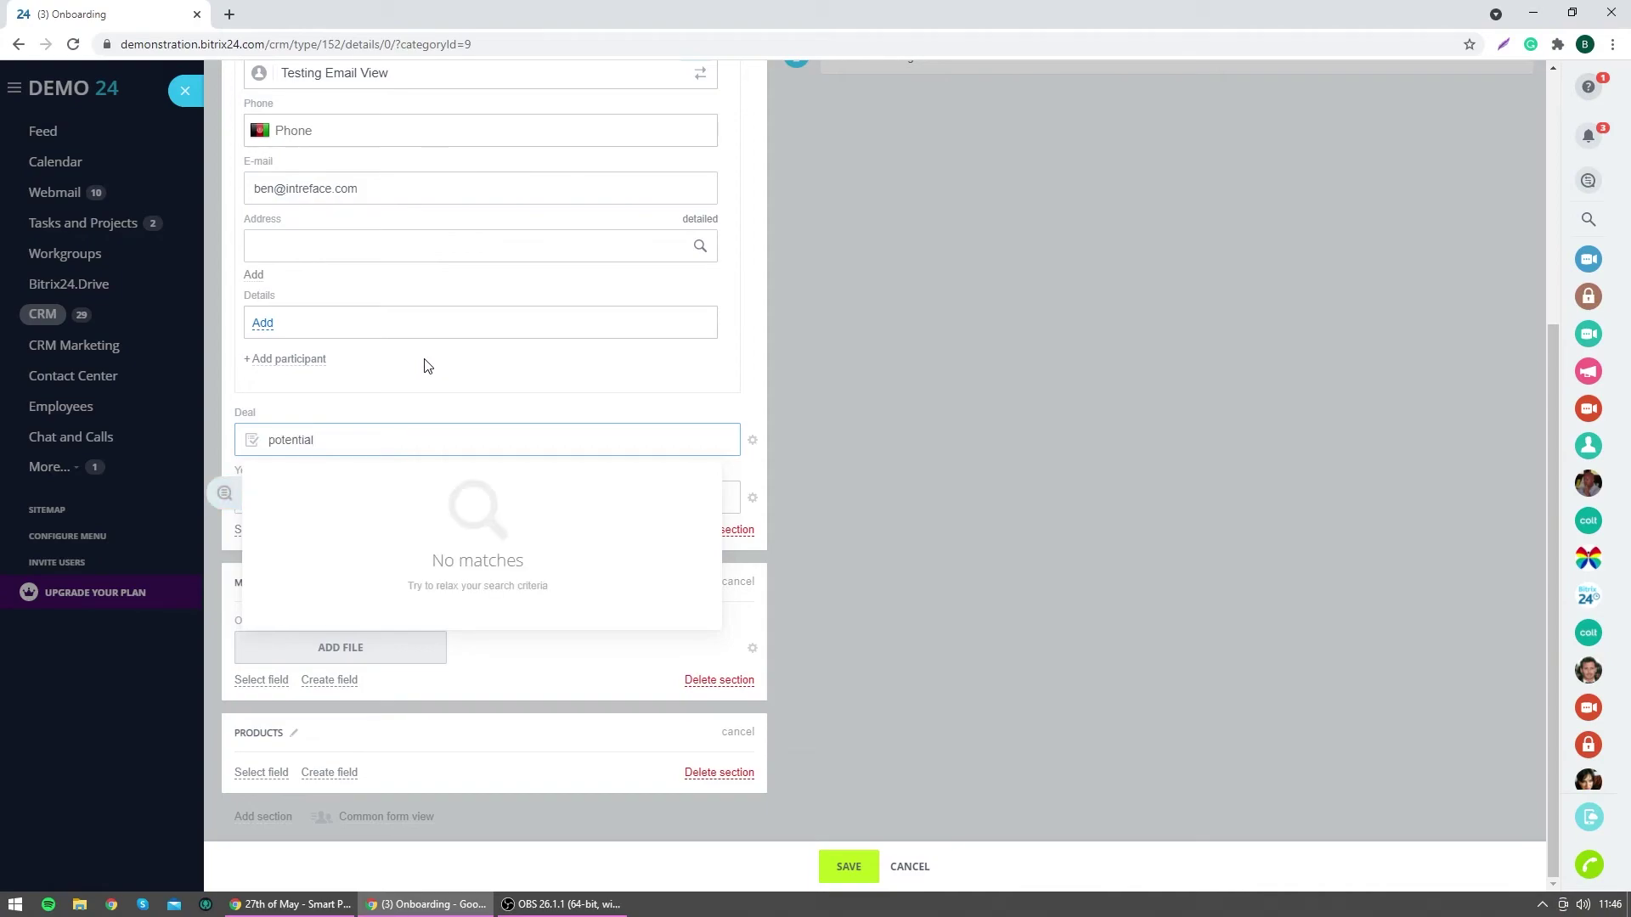
{"action": "key", "text": "ctrl+a"}
{"action": "type", "text": "deal"}
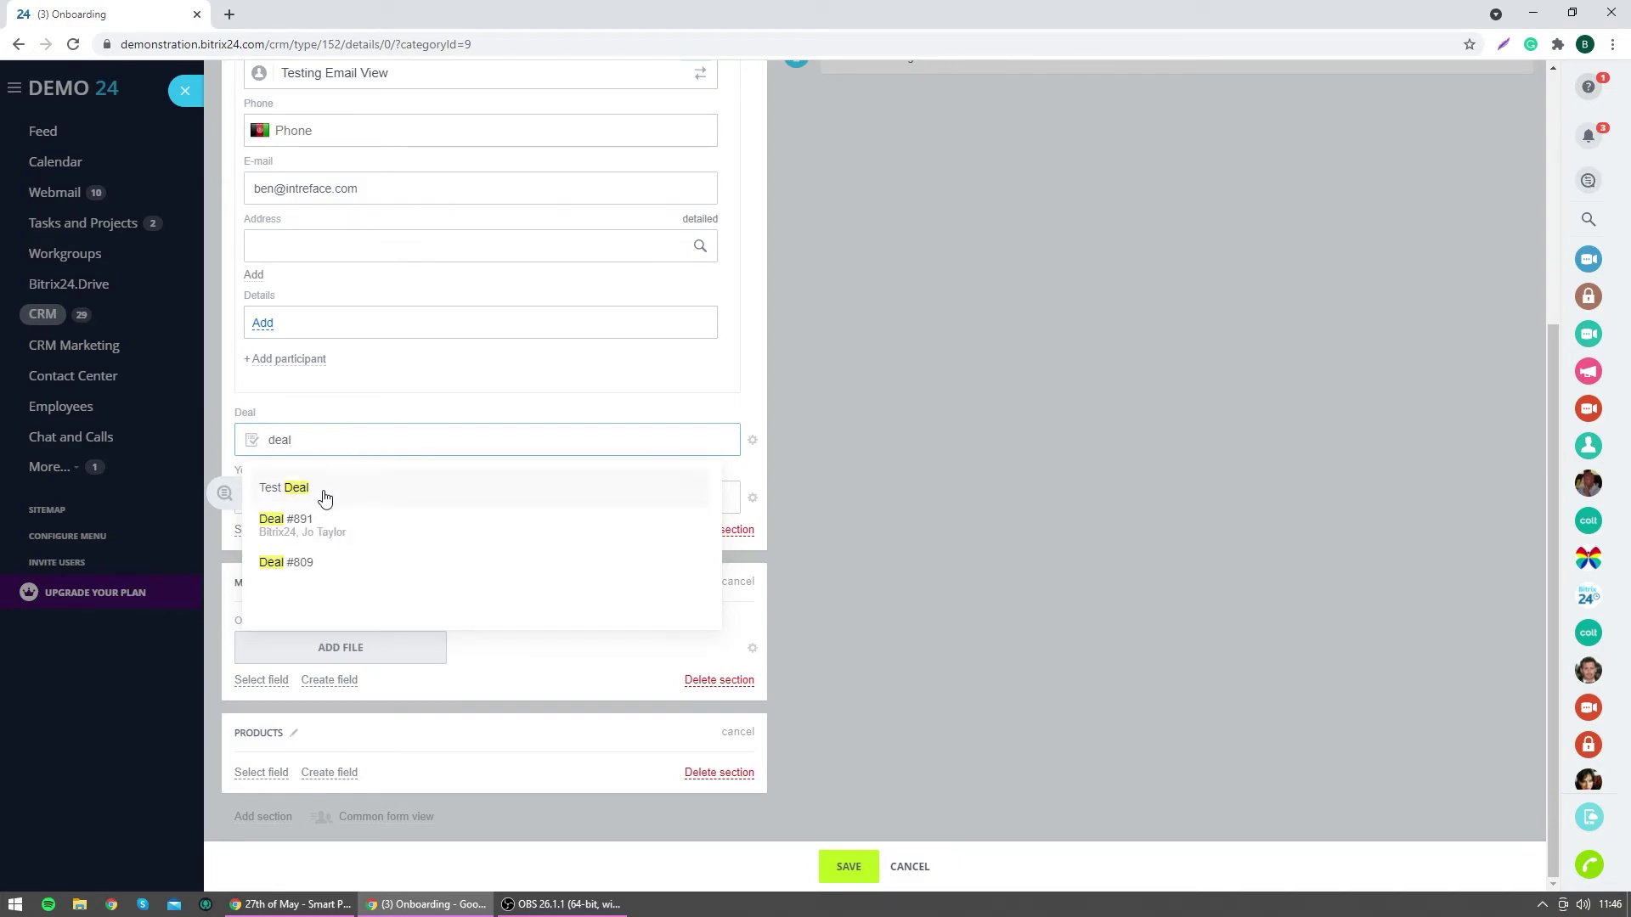
{"action": "left_click", "coordinate": [320, 493]}
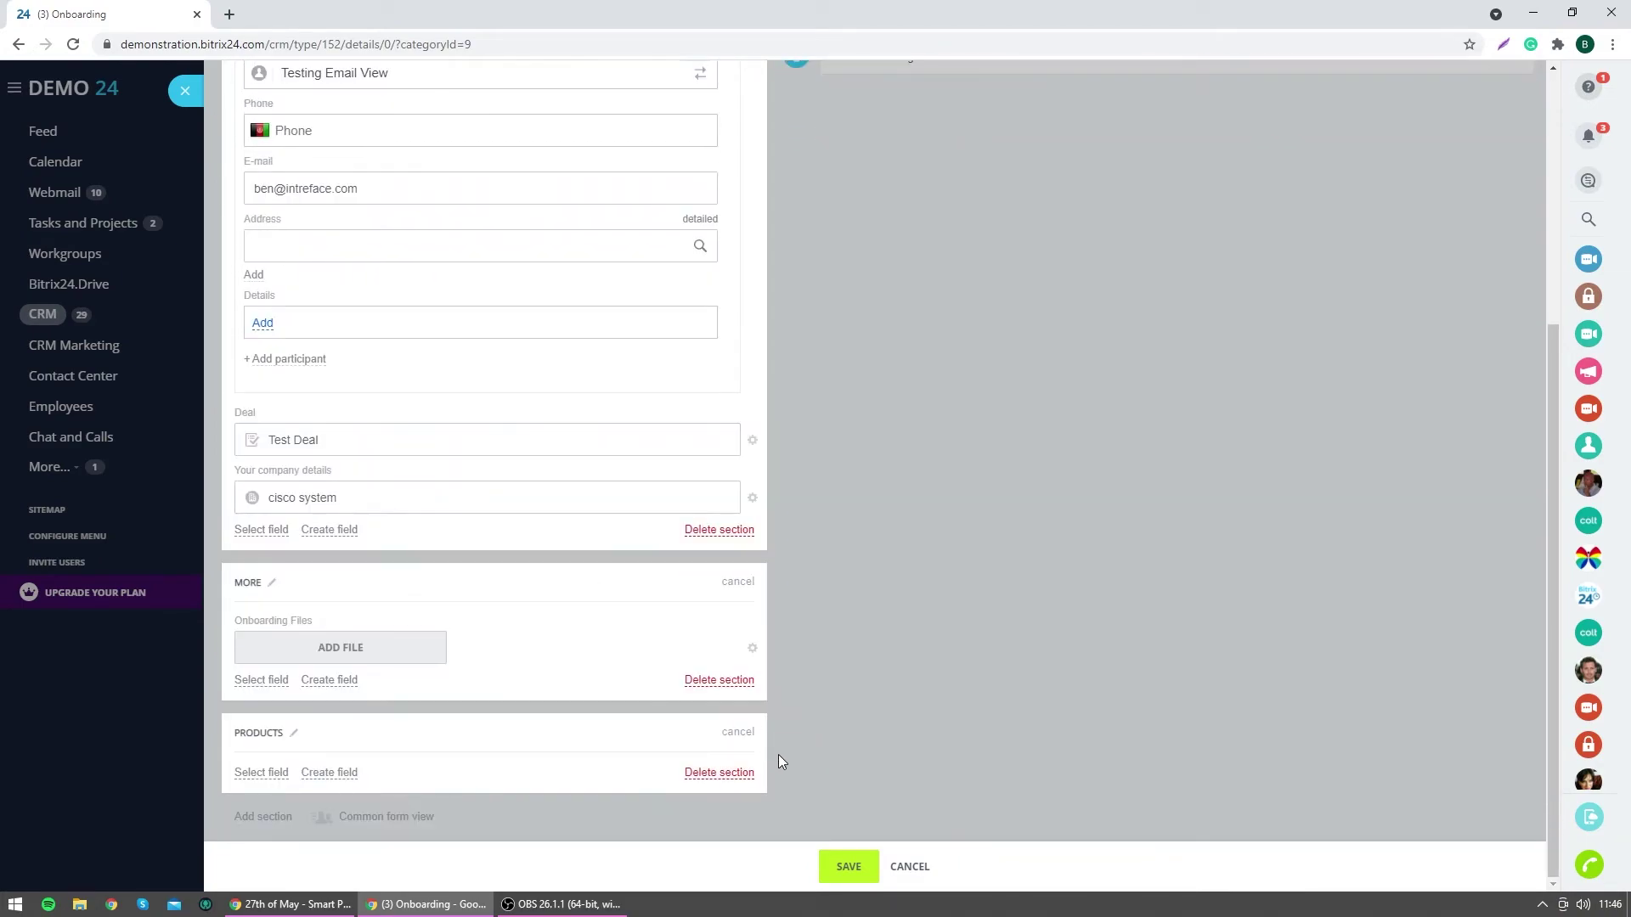
{"action": "left_click", "coordinate": [851, 870]}
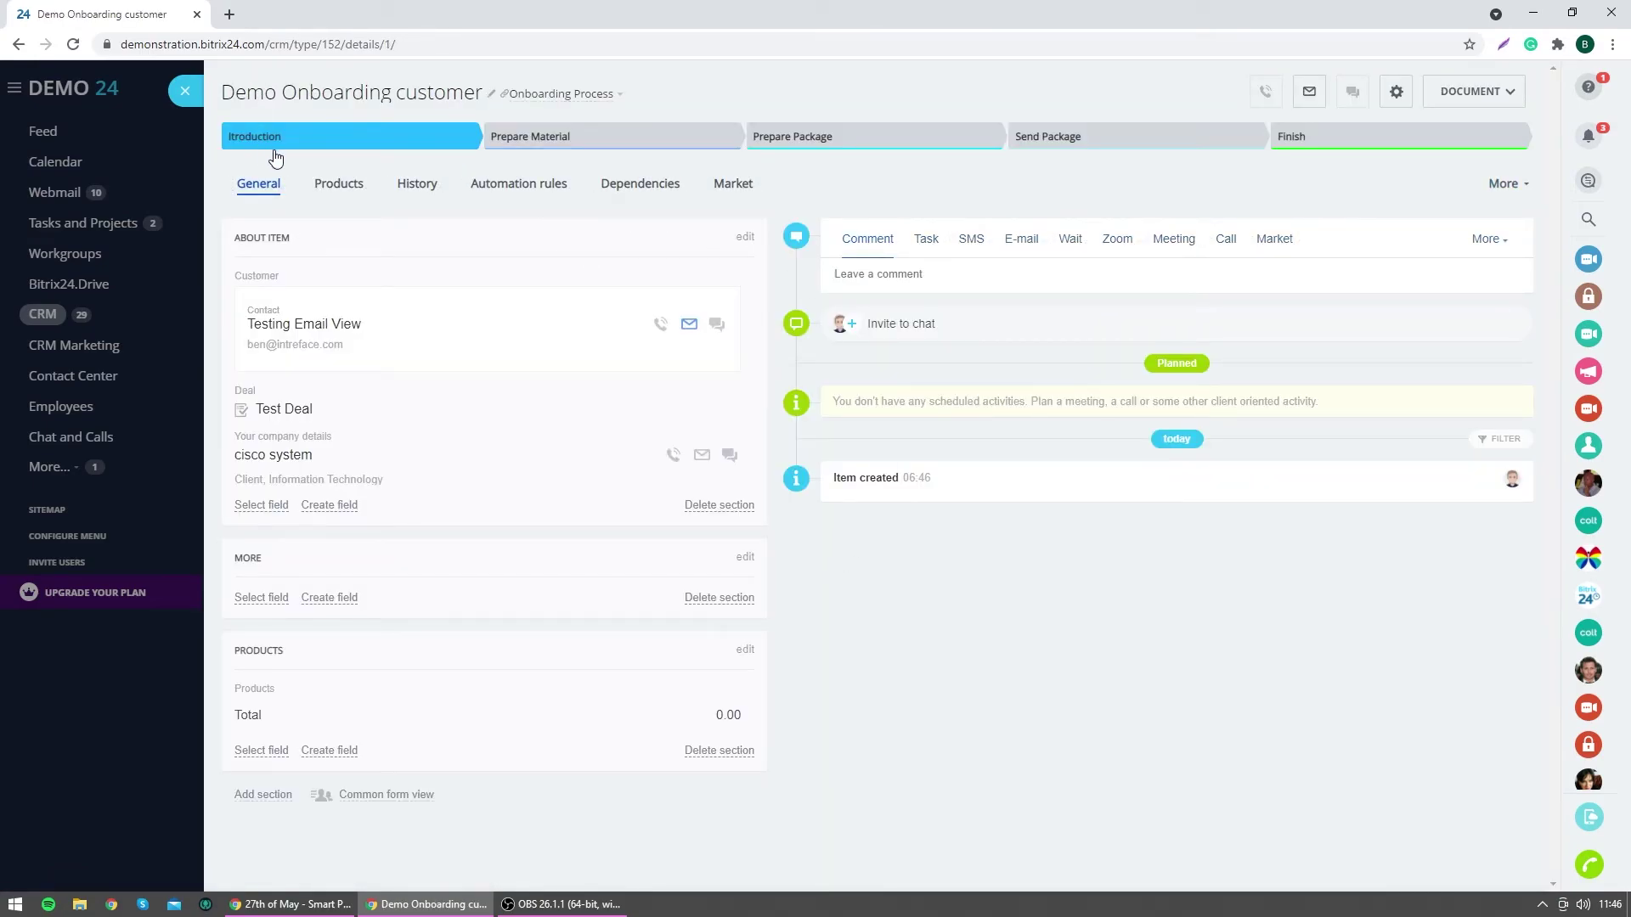
{"action": "left_click", "coordinate": [186, 91]}
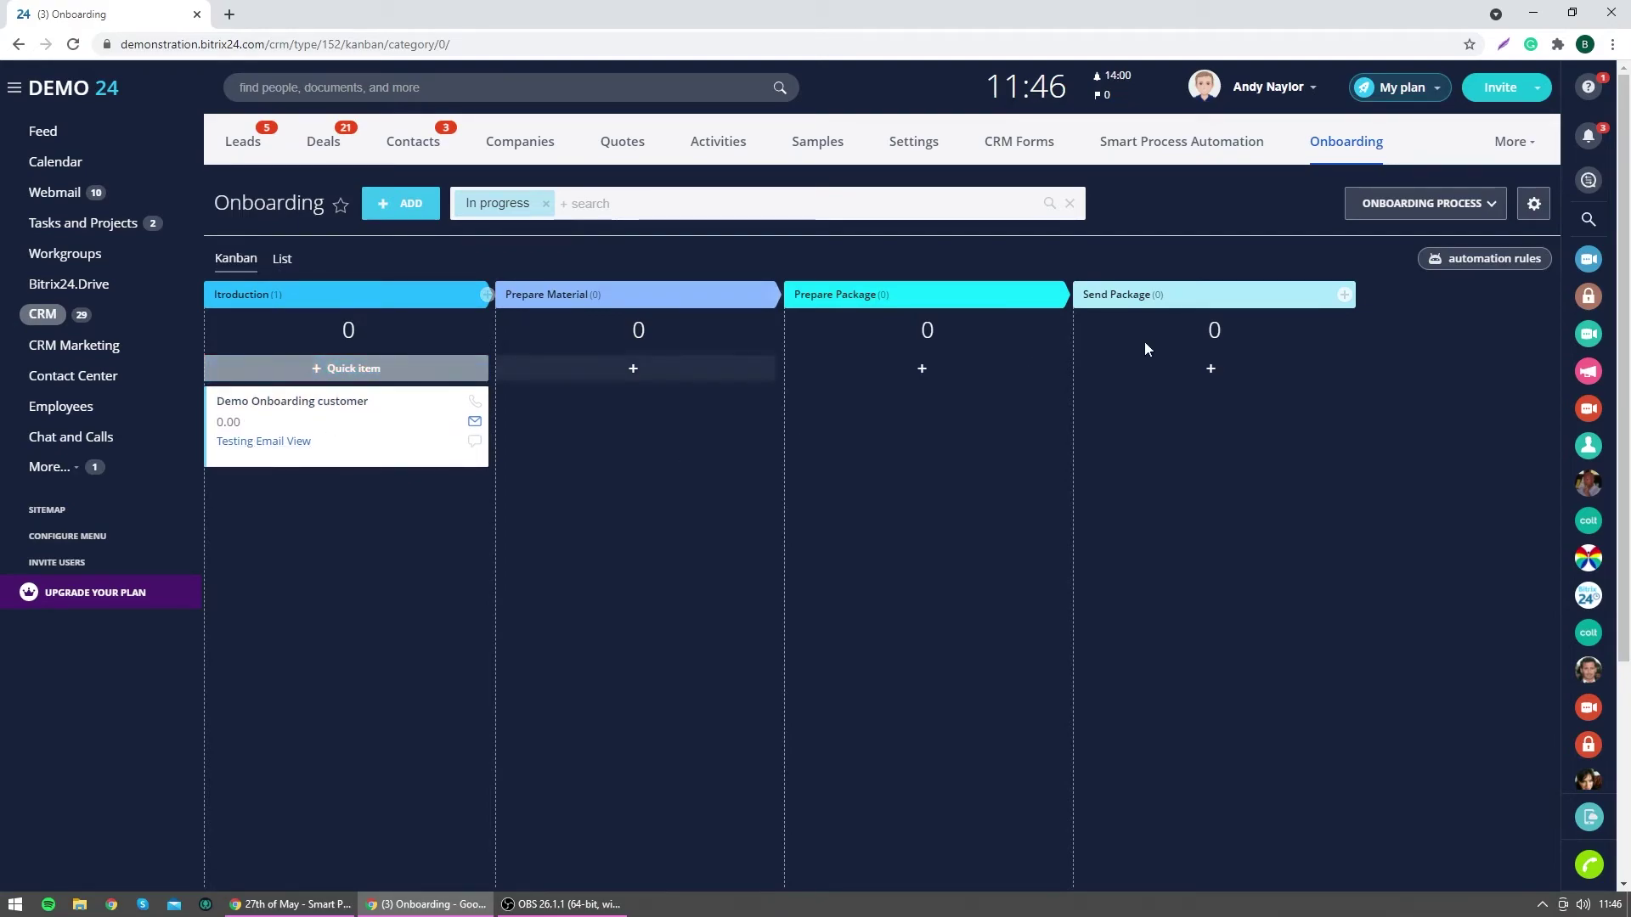
Start a Send email automation rule for employees in the first stage of the Onboarding Process pipeline.
{"action": "left_click", "coordinate": [1463, 260]}
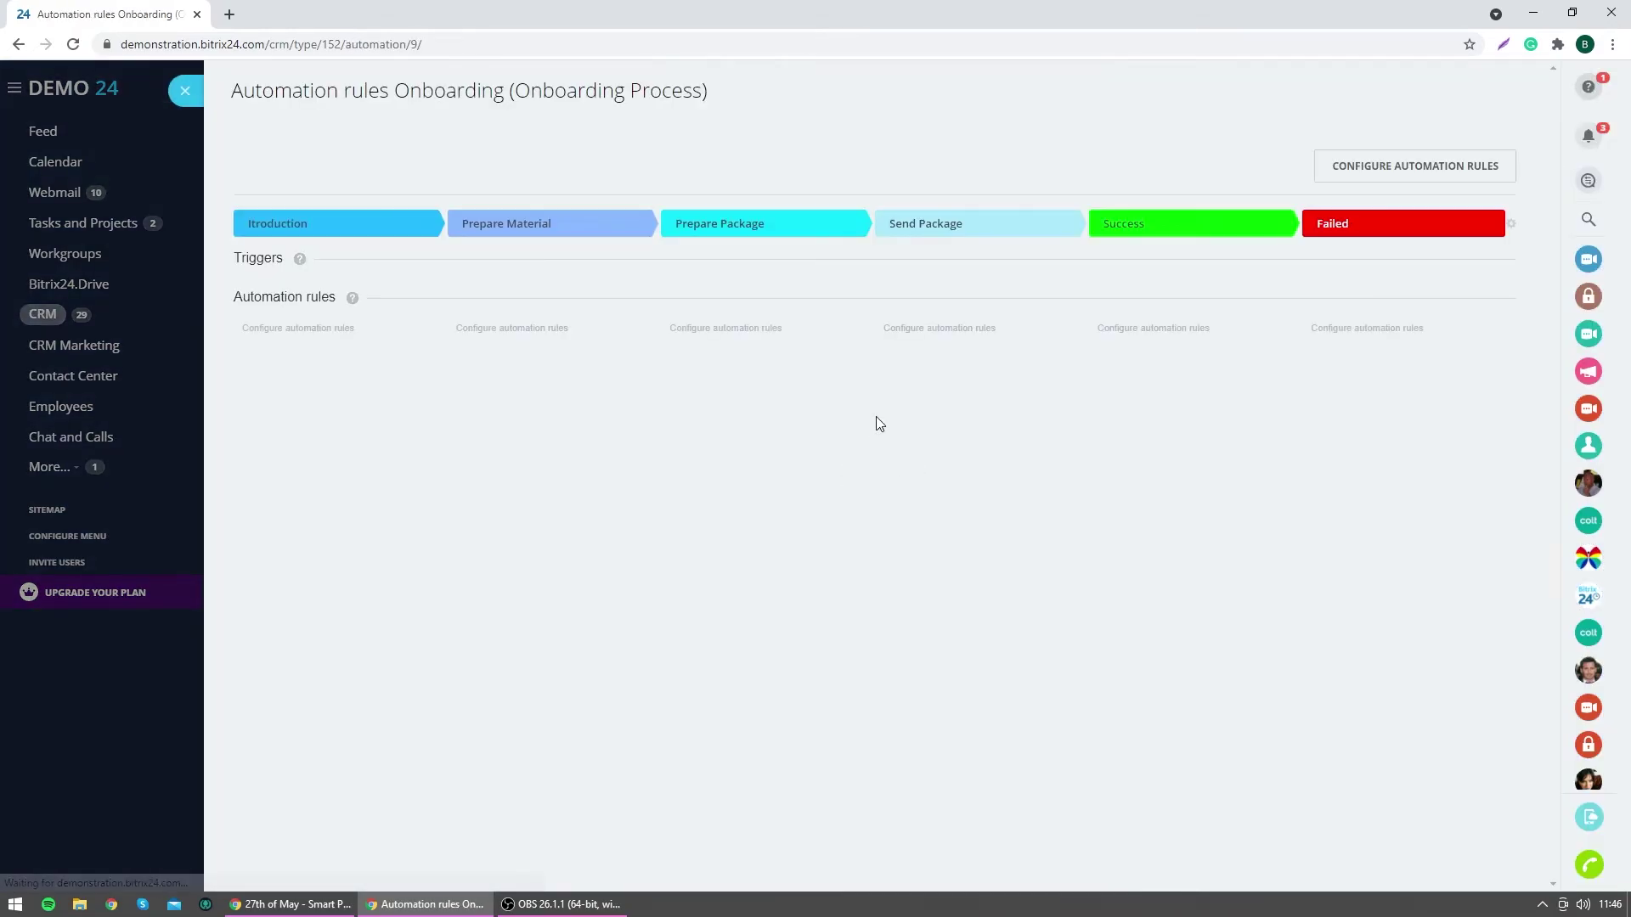
{"action": "left_click", "coordinate": [298, 328]}
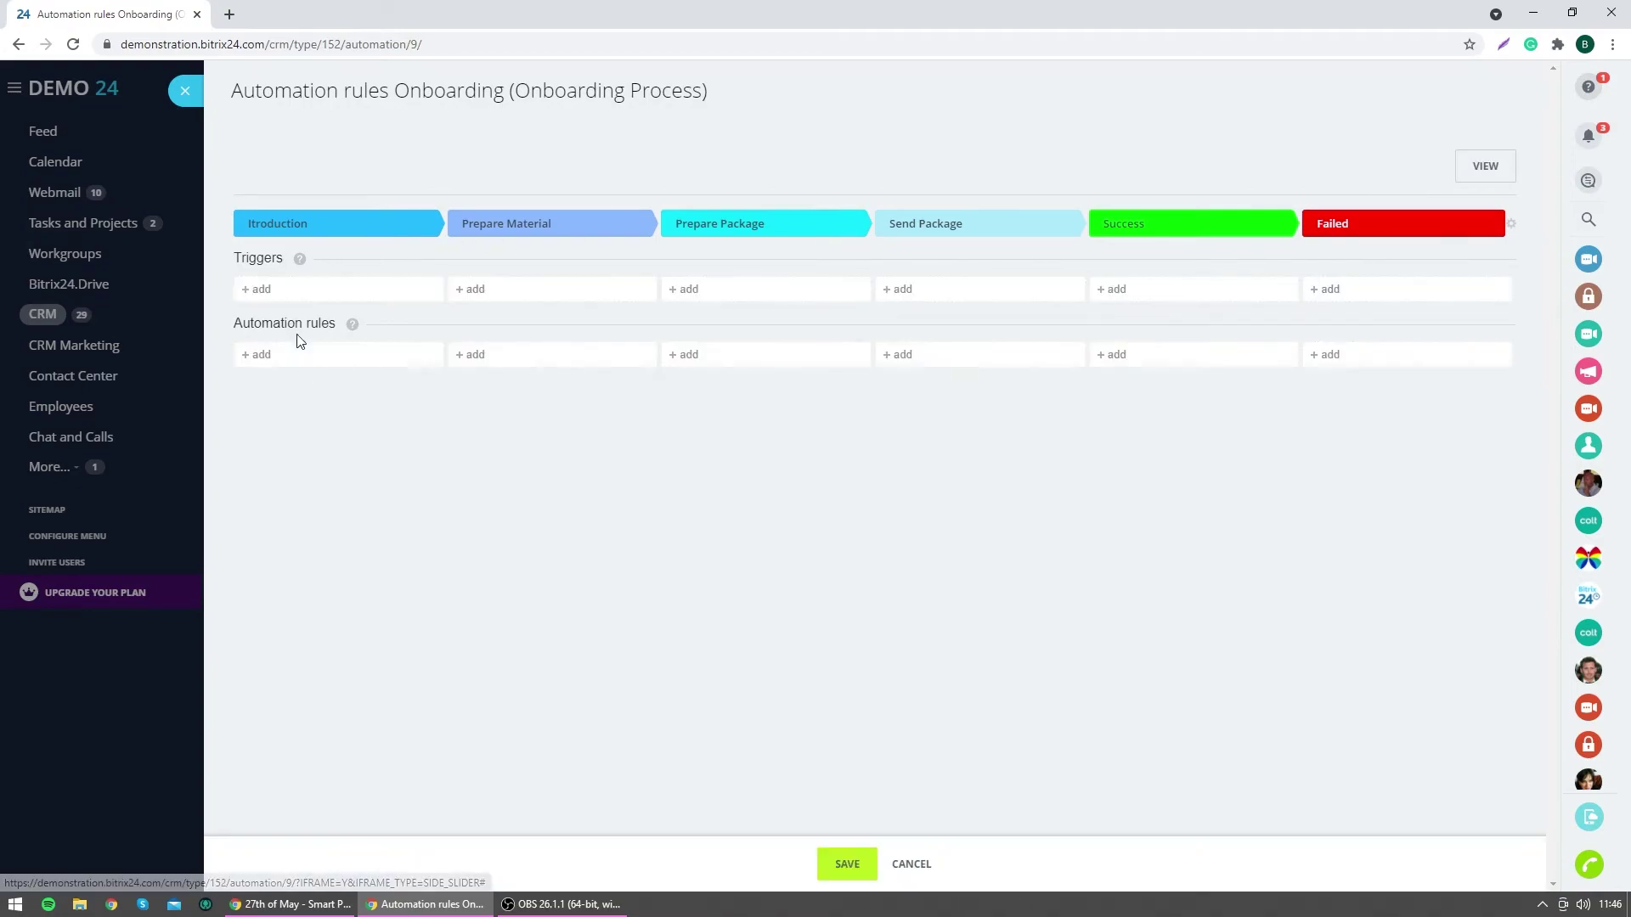
{"action": "left_click", "coordinate": [357, 357]}
{"action": "mouse_move", "coordinate": [402, 400]}
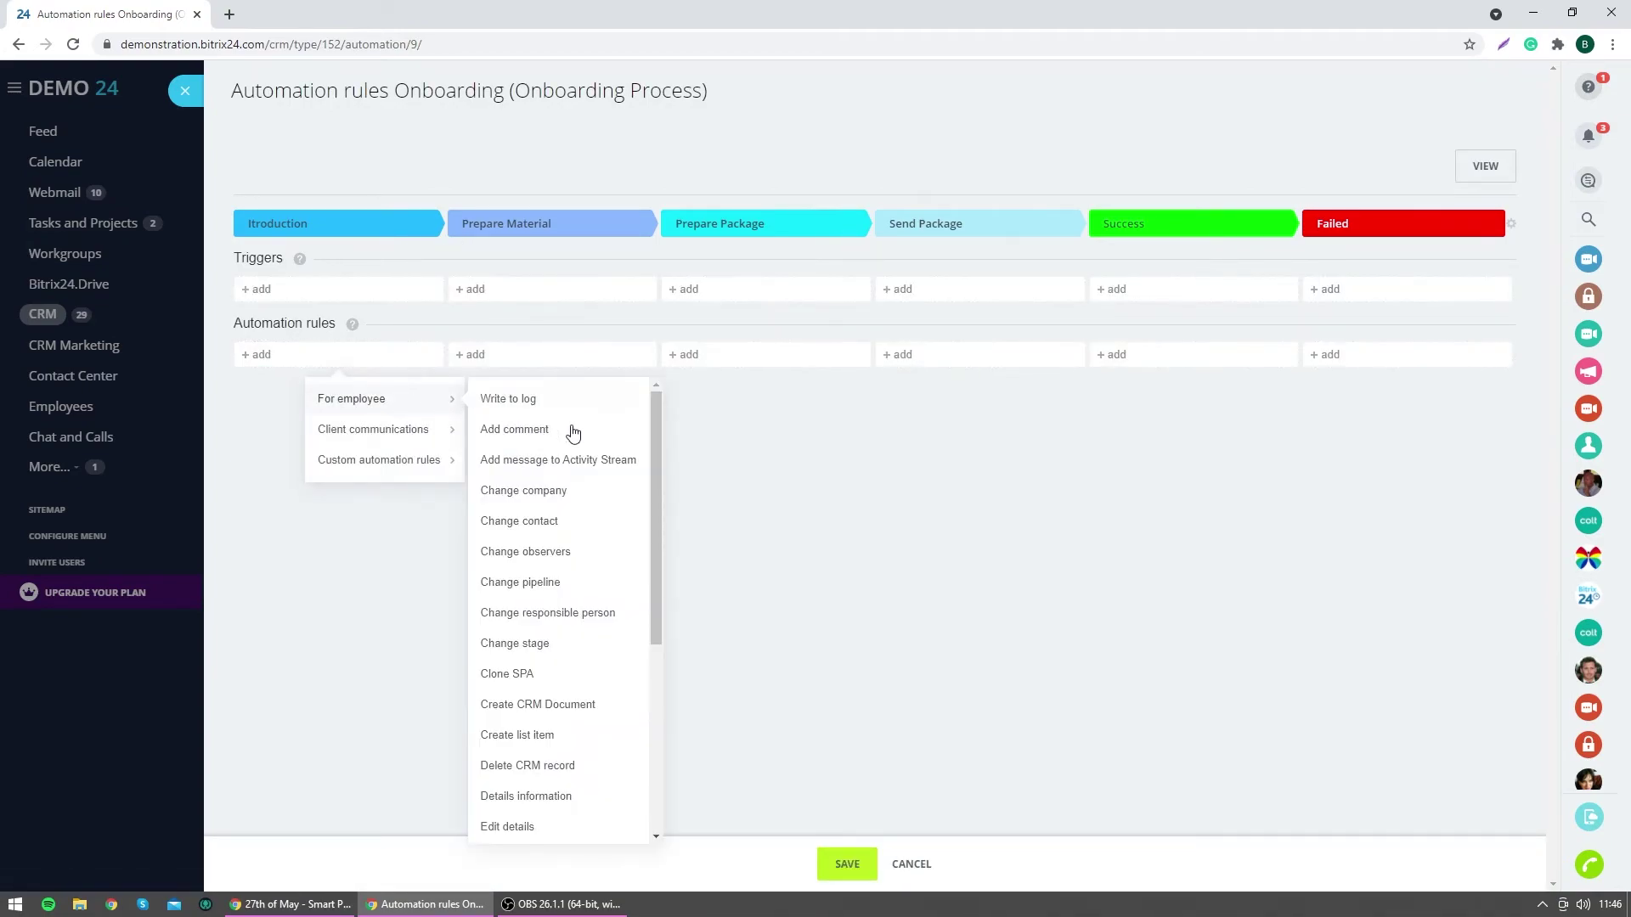
{"action": "scroll", "coordinate": [583, 594], "scroll_direction": "down", "scroll_amount": 5}
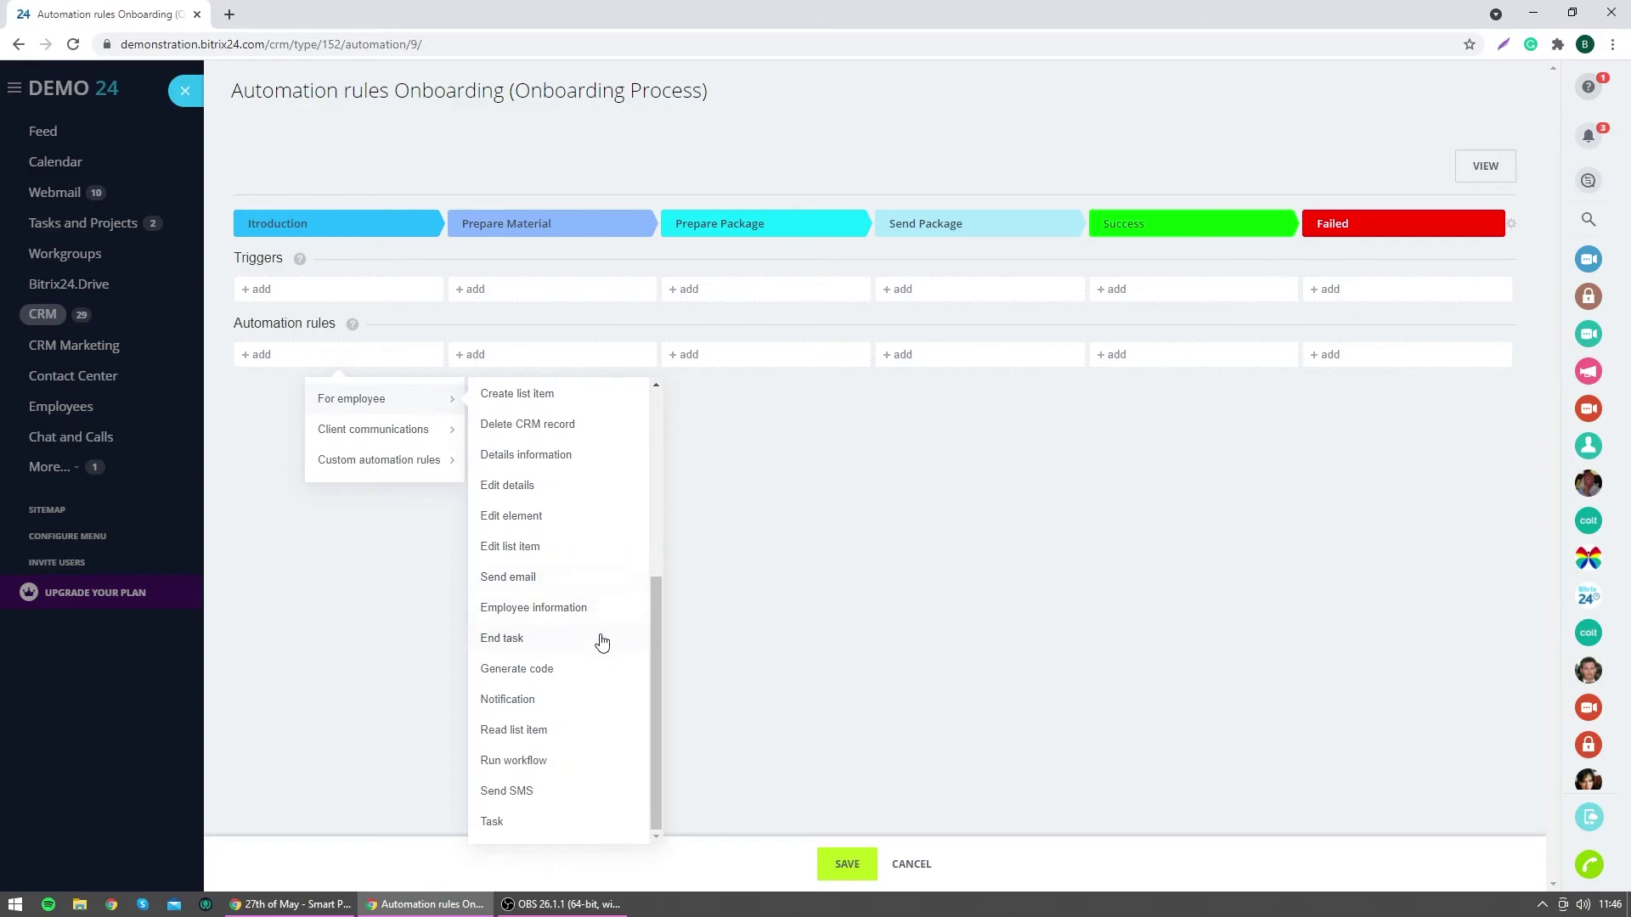
{"action": "left_click", "coordinate": [533, 577]}
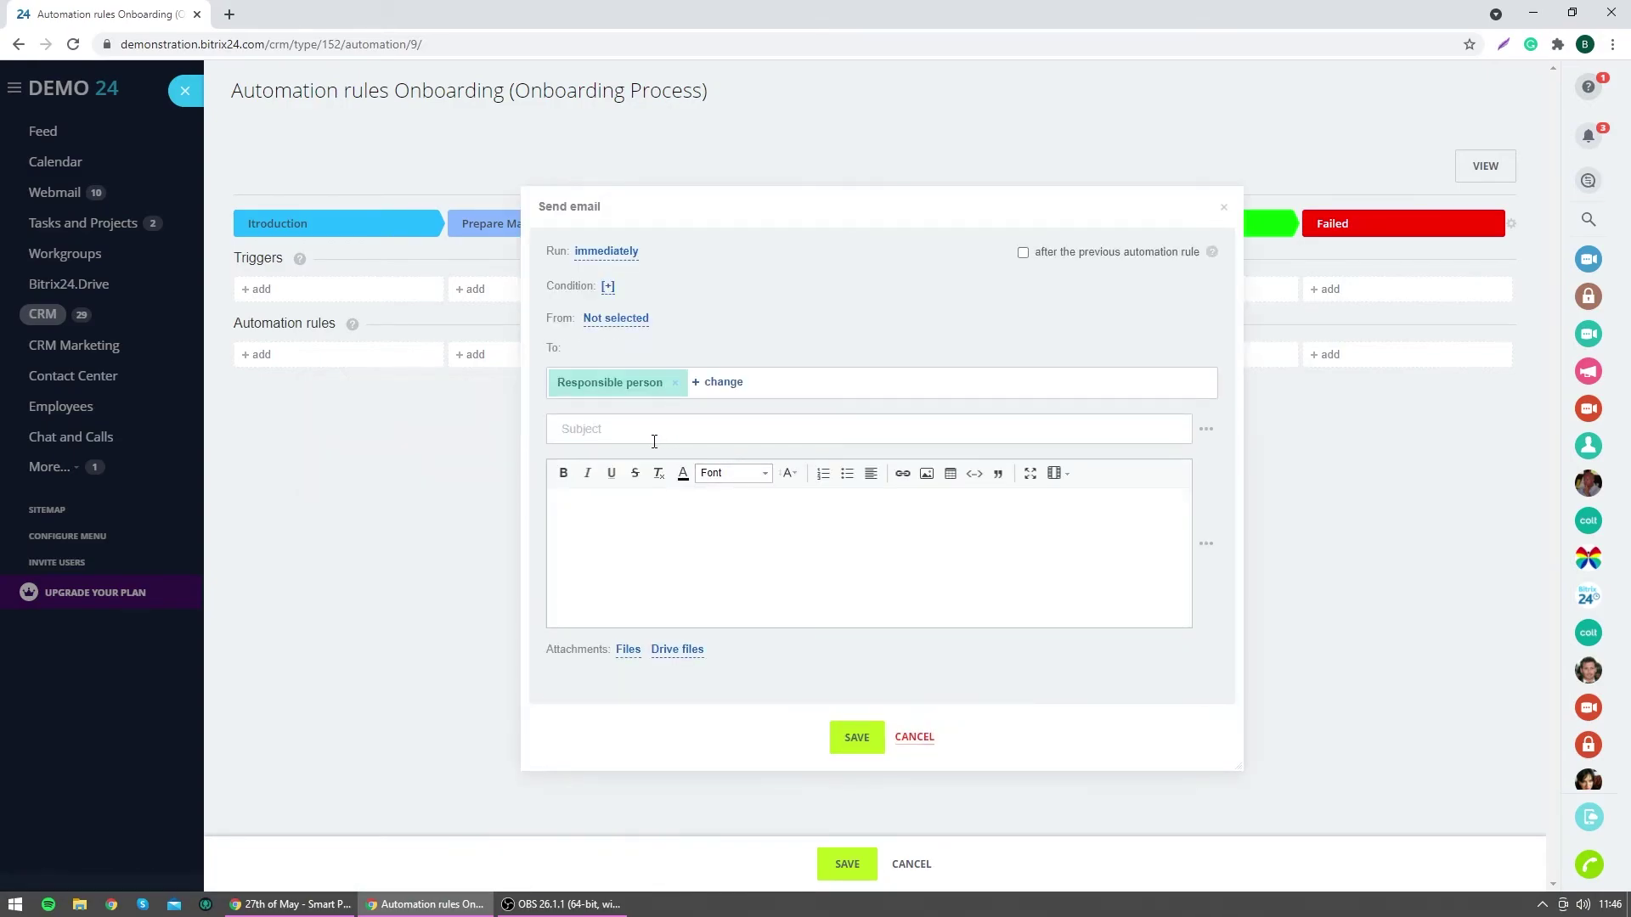
Set the automated email's subject to Introduction Email and its message text to Hello.
{"action": "left_click", "coordinate": [652, 438]}
{"action": "type", "text": "Introcution Email"}
{"action": "right_click", "coordinate": [604, 437]}
{"action": "left_click", "coordinate": [633, 467]}
{"action": "key", "text": "ctrl+z"}
{"action": "type", "text": "IIntroduction Email"}
Choose the sender mailbox for the automated email and save the Send email rule.
{"action": "left_click", "coordinate": [849, 746]}
{"action": "left_click", "coordinate": [964, 140]}
{"action": "left_click", "coordinate": [616, 319]}
{"action": "left_click", "coordinate": [651, 359]}
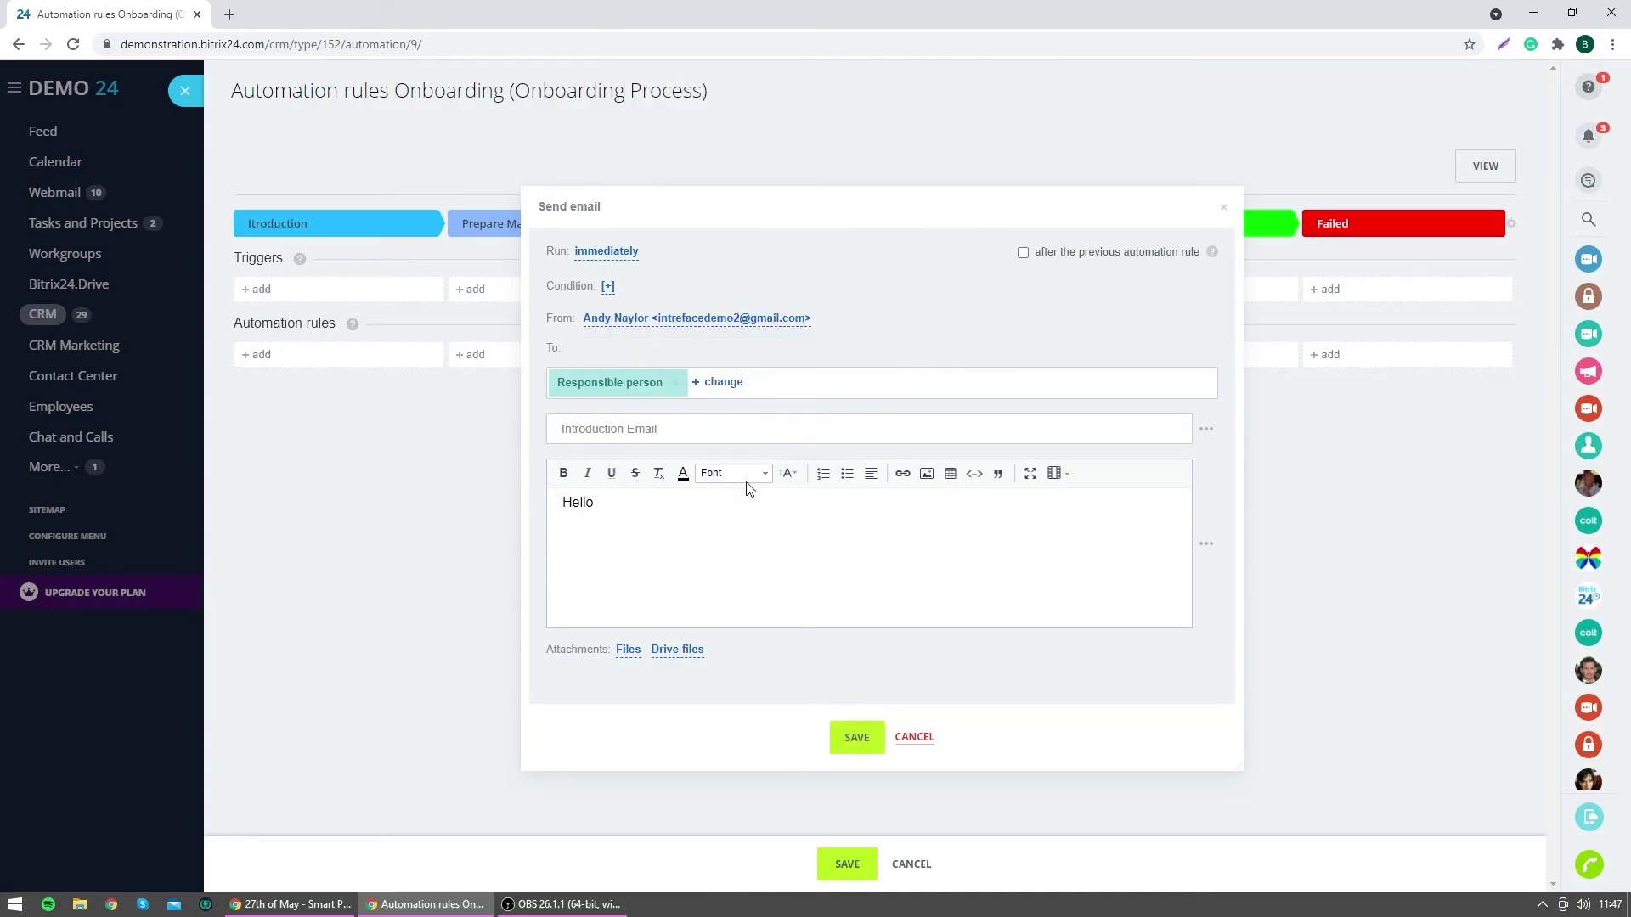
{"action": "left_click", "coordinate": [857, 737]}
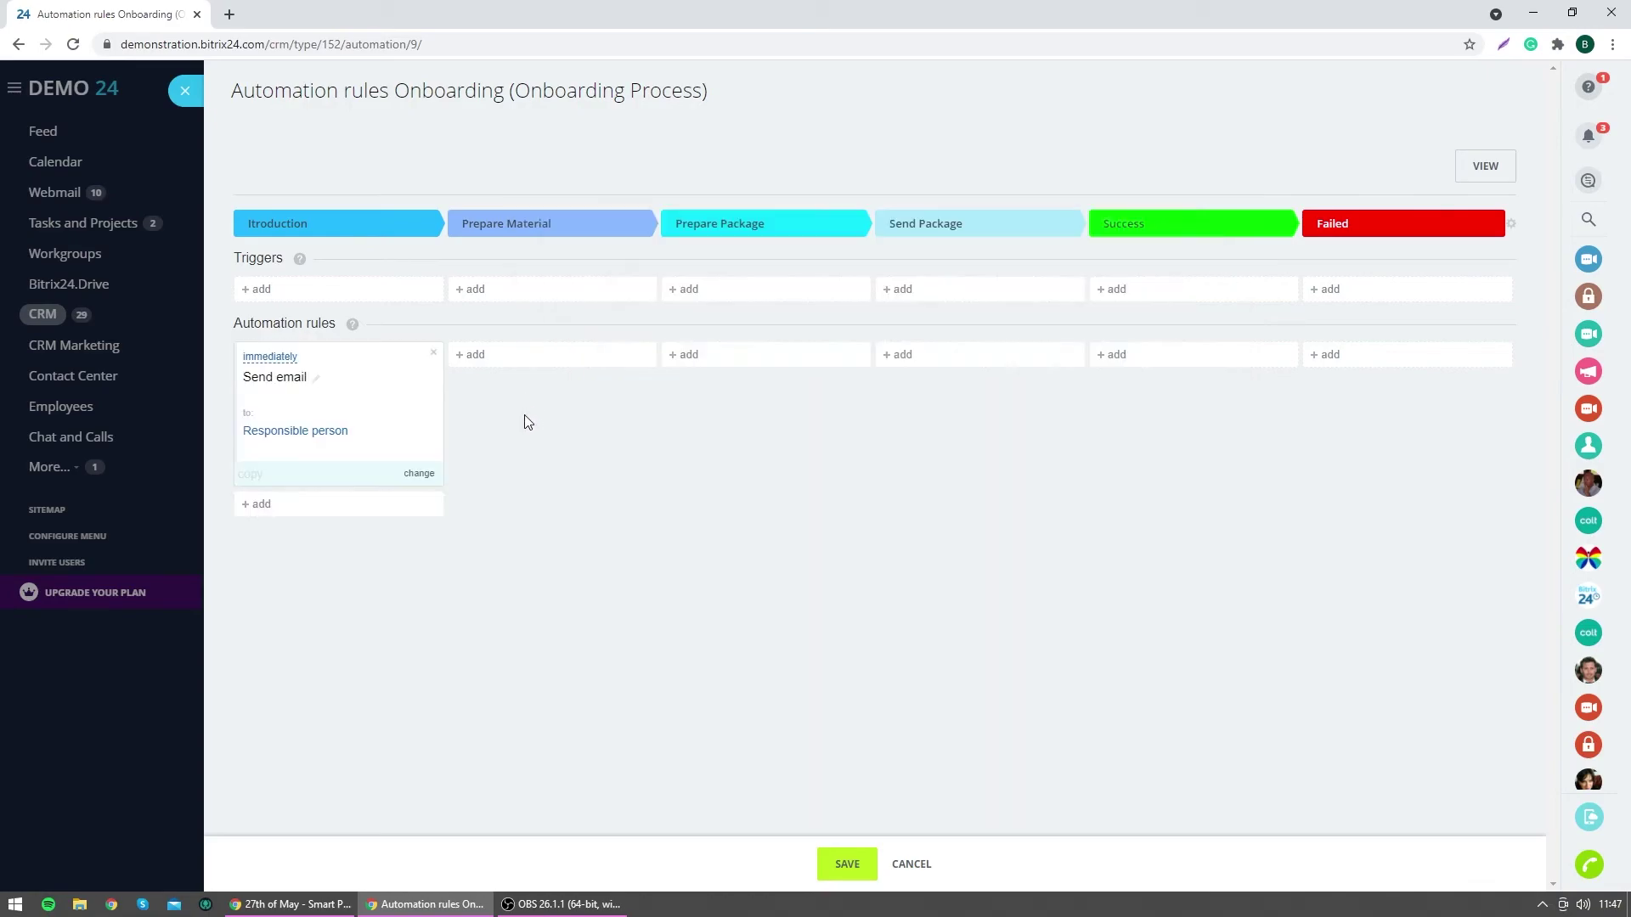
Examine the employee automation rules and the triggers available for the Prepare Material stage.
{"action": "left_click", "coordinate": [505, 361]}
{"action": "mouse_move", "coordinate": [650, 400]}
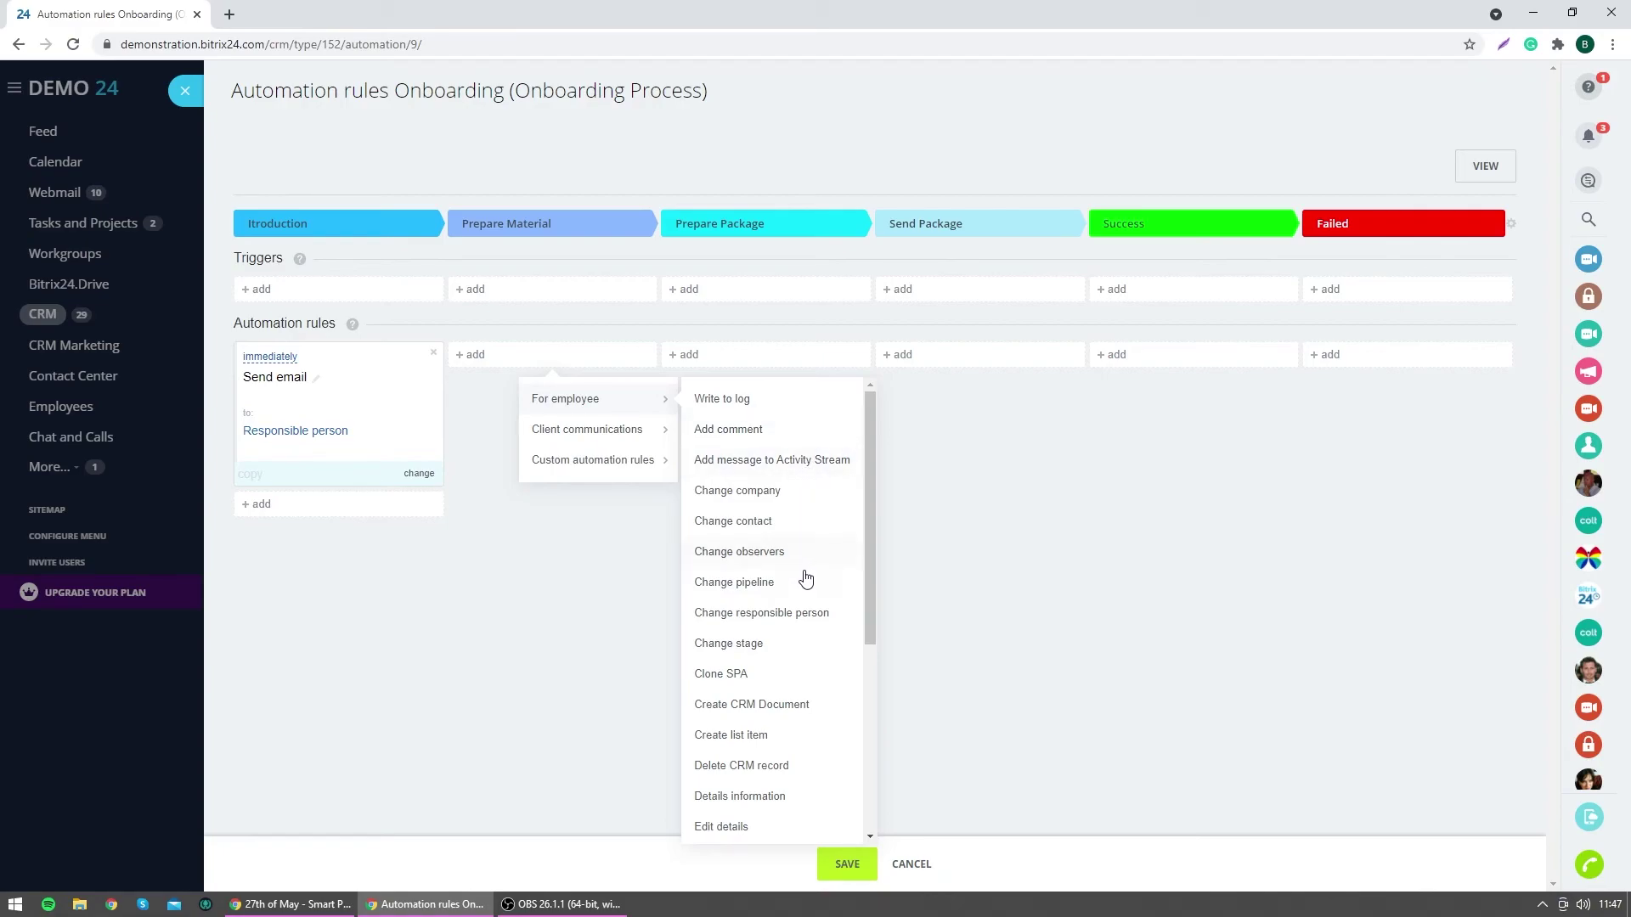
{"action": "scroll", "coordinate": [805, 578], "scroll_direction": "down", "scroll_amount": 1}
{"action": "scroll", "coordinate": [804, 585], "scroll_direction": "down", "scroll_amount": 1}
{"action": "scroll", "coordinate": [808, 572], "scroll_direction": "down", "scroll_amount": 4}
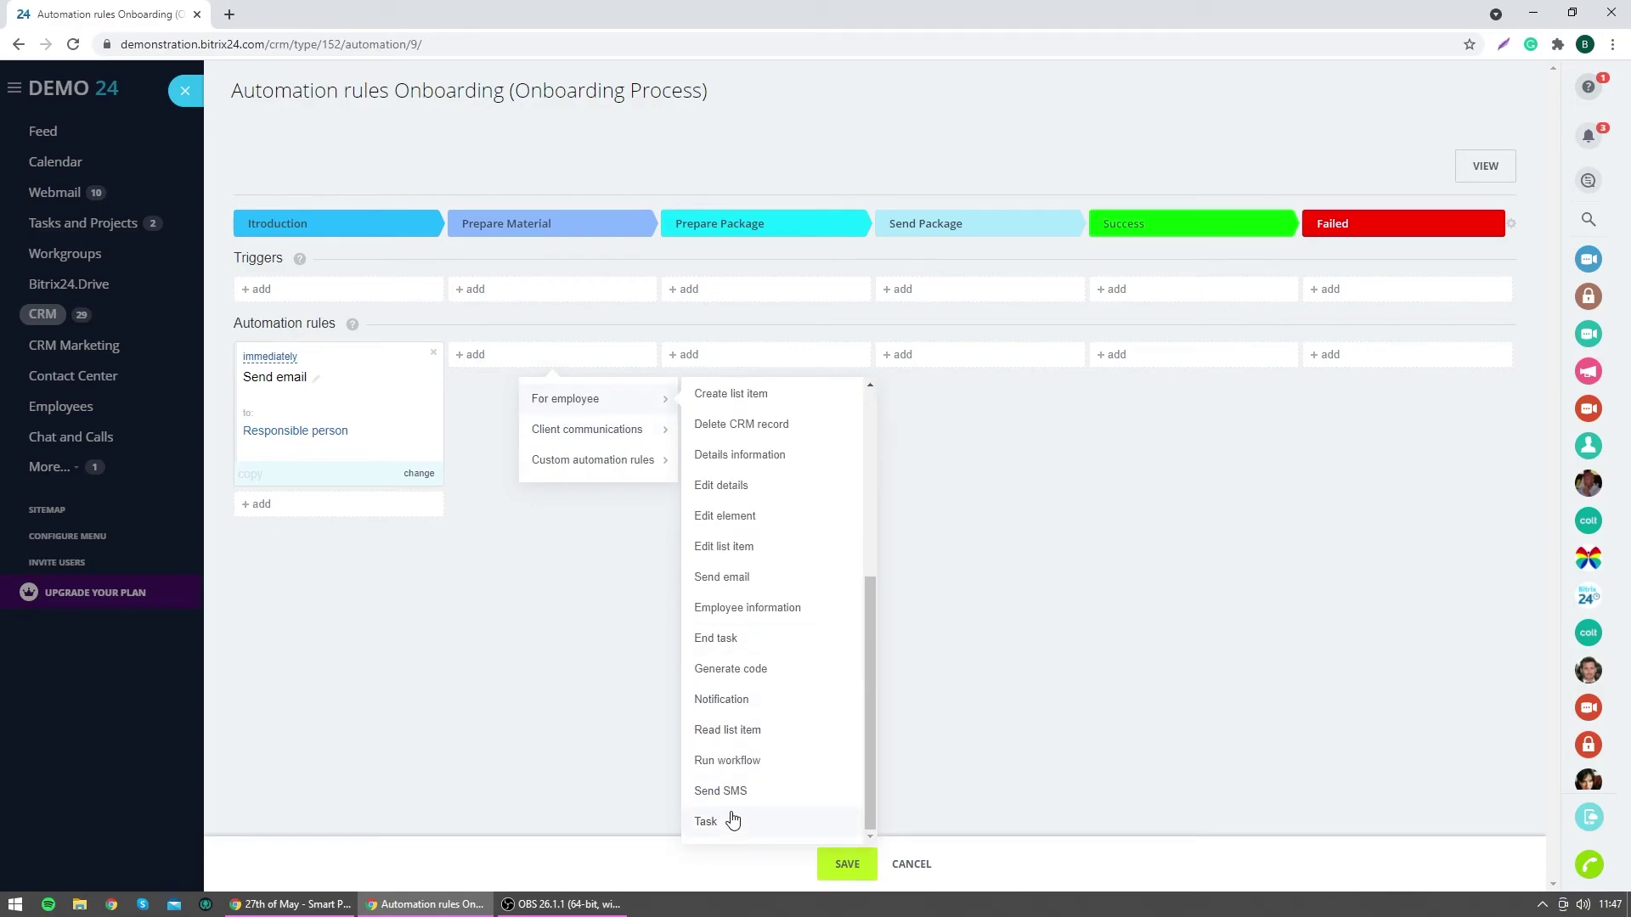
{"action": "scroll", "coordinate": [781, 633], "scroll_direction": "up", "scroll_amount": 3}
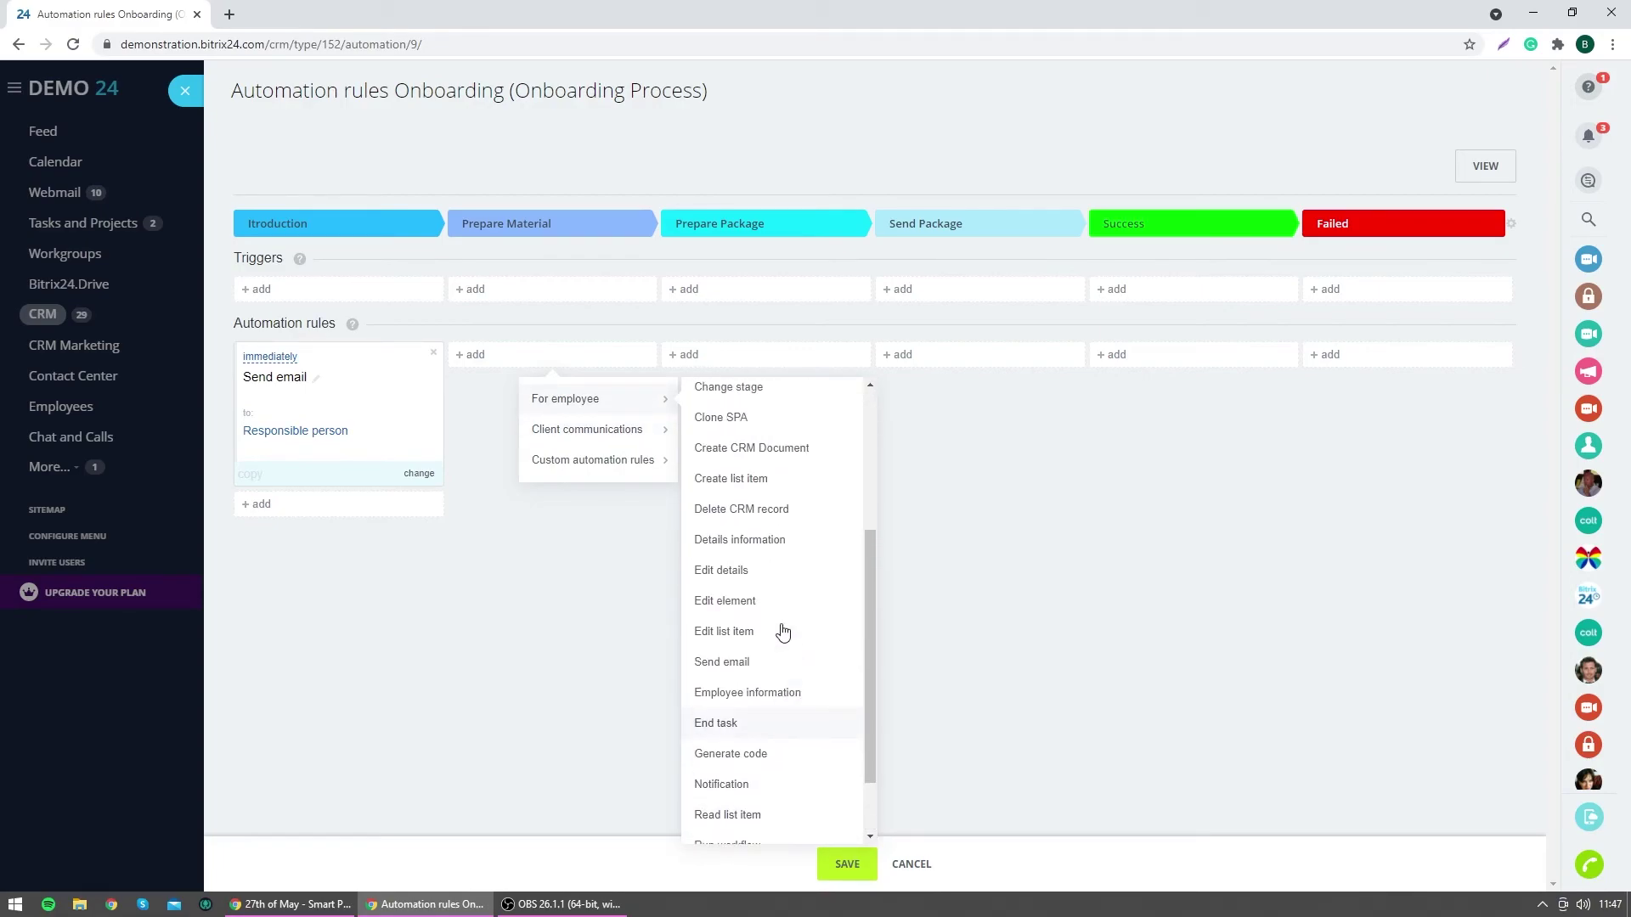
{"action": "scroll", "coordinate": [782, 630], "scroll_direction": "up", "scroll_amount": 1}
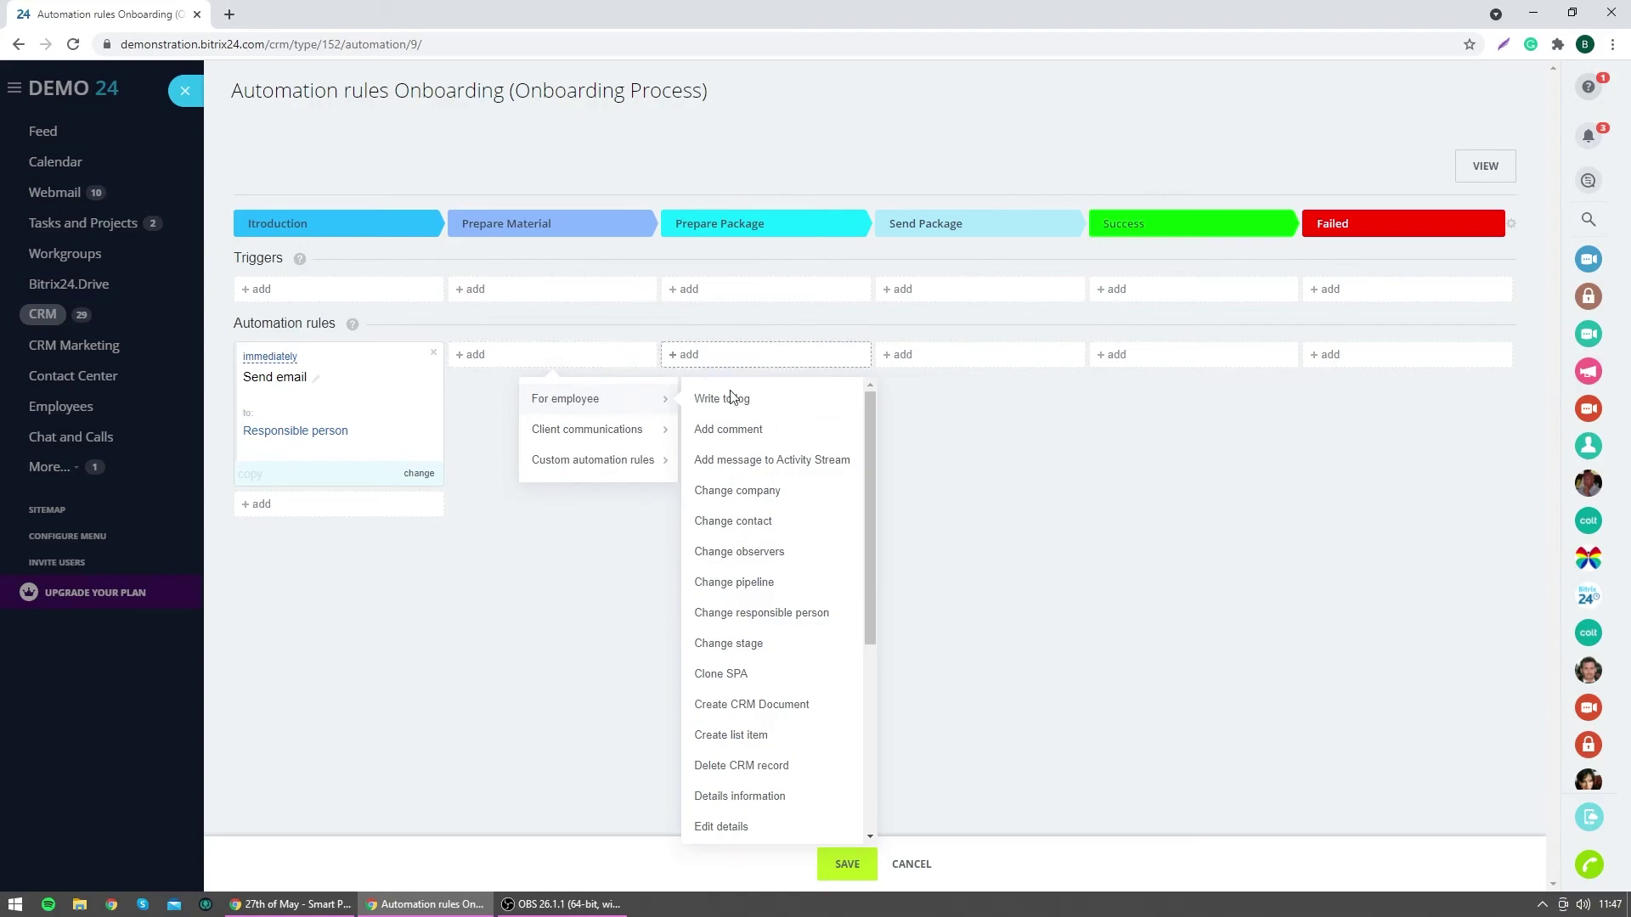
{"action": "left_click", "coordinate": [976, 606]}
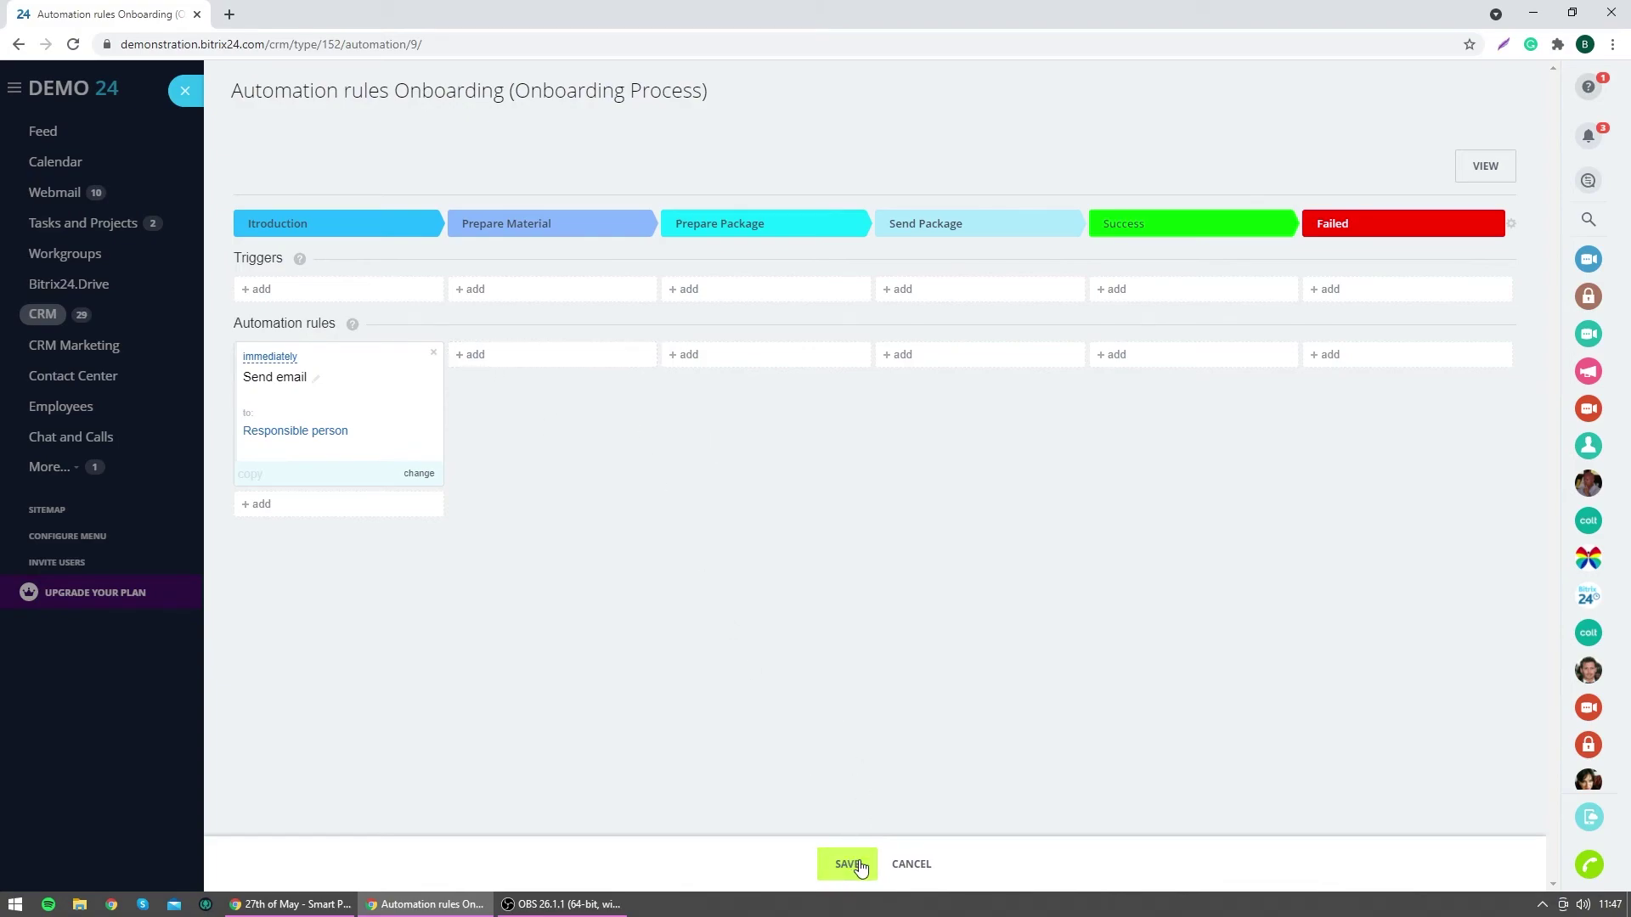
{"action": "left_click", "coordinate": [503, 293]}
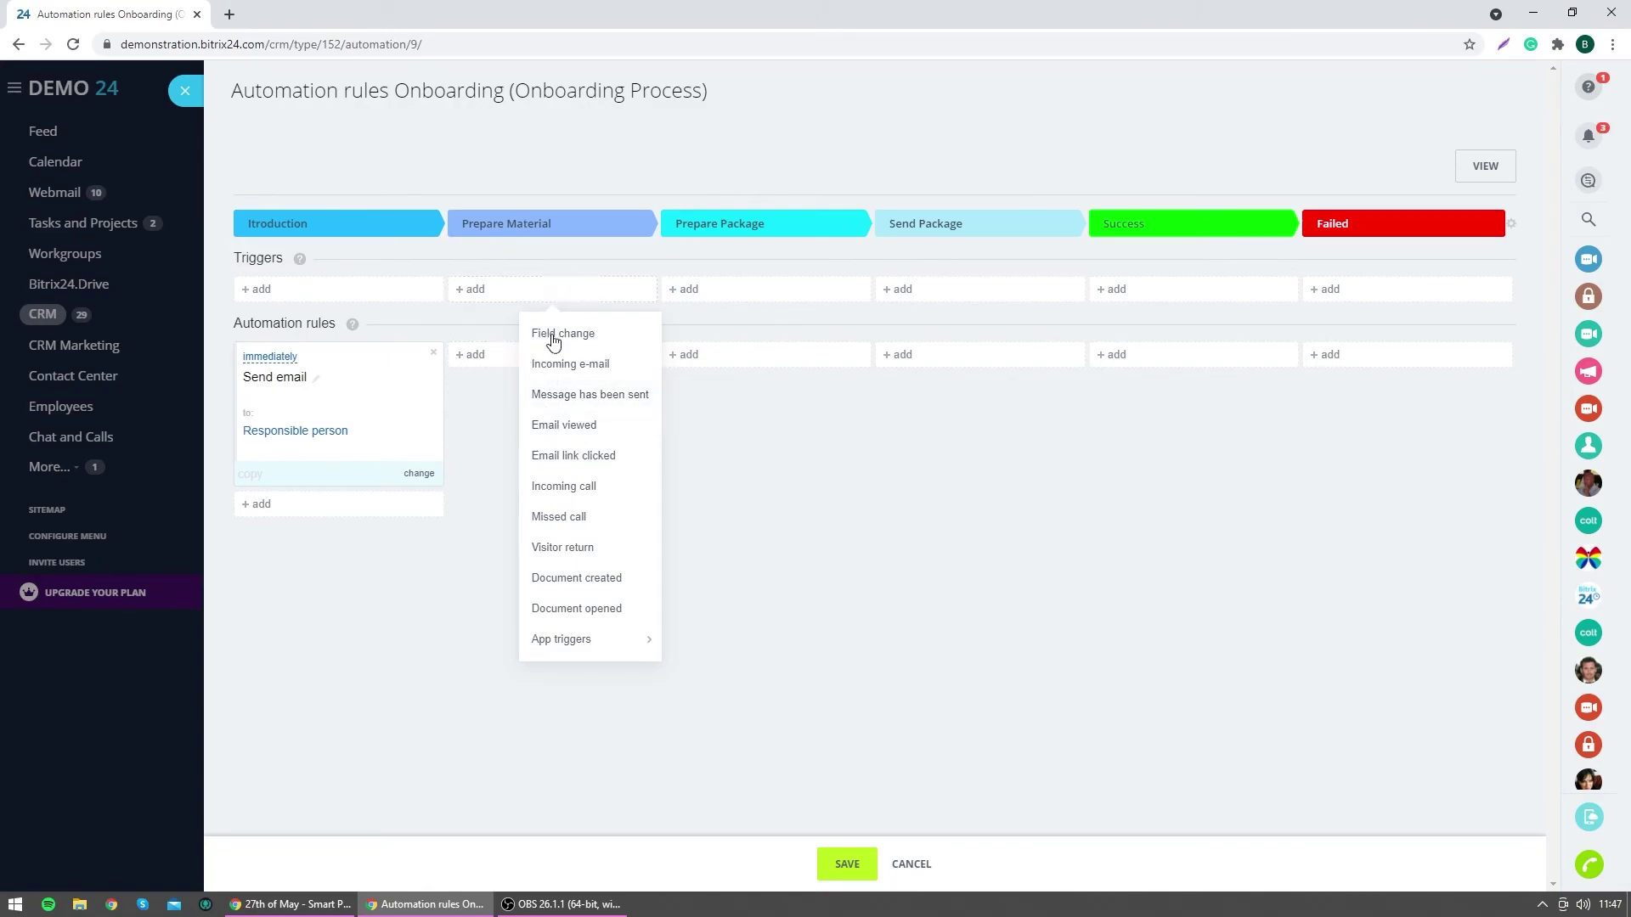
{"action": "left_click", "coordinate": [930, 665]}
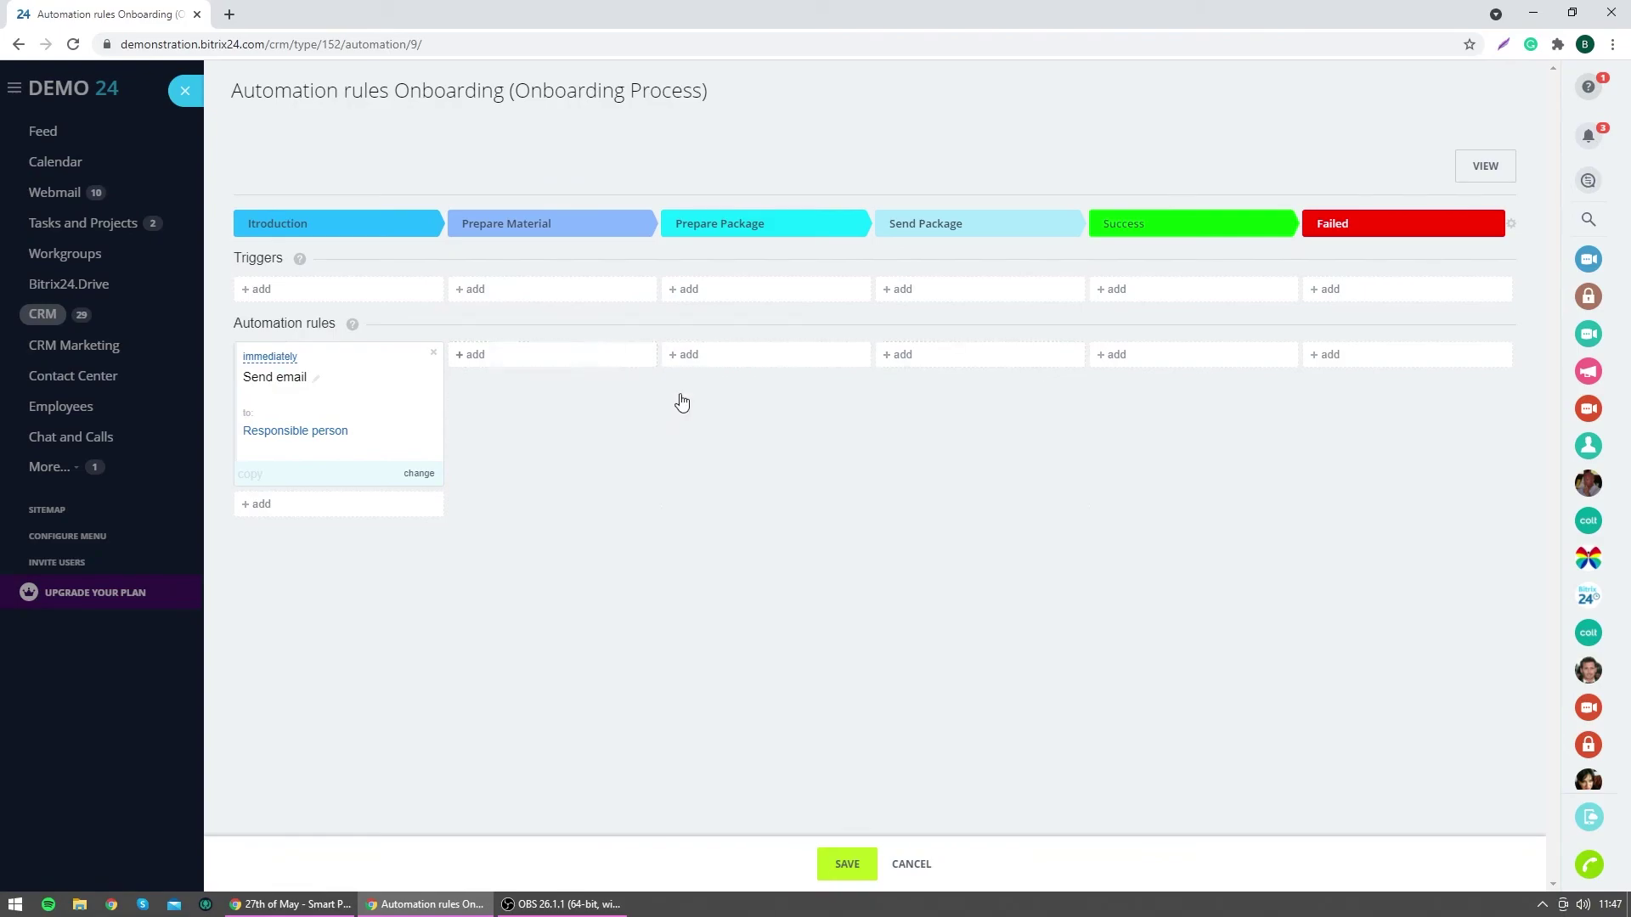
Save the pipeline's automation rules and return to the Onboarding kanban.
{"action": "left_click", "coordinate": [857, 866]}
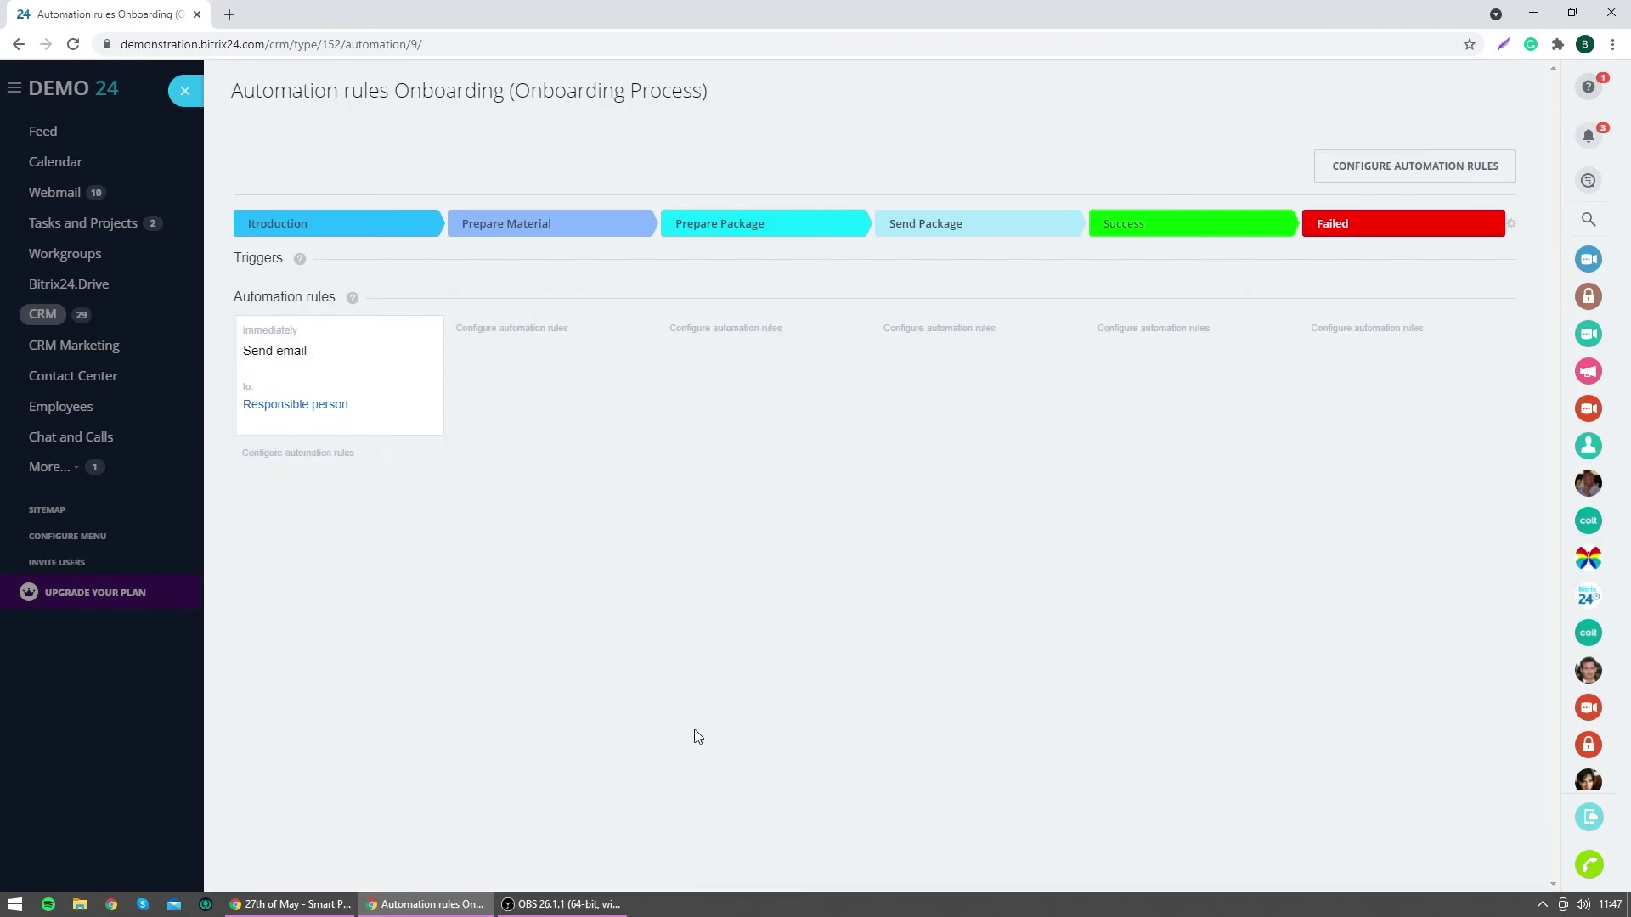
{"action": "left_click", "coordinate": [181, 85]}
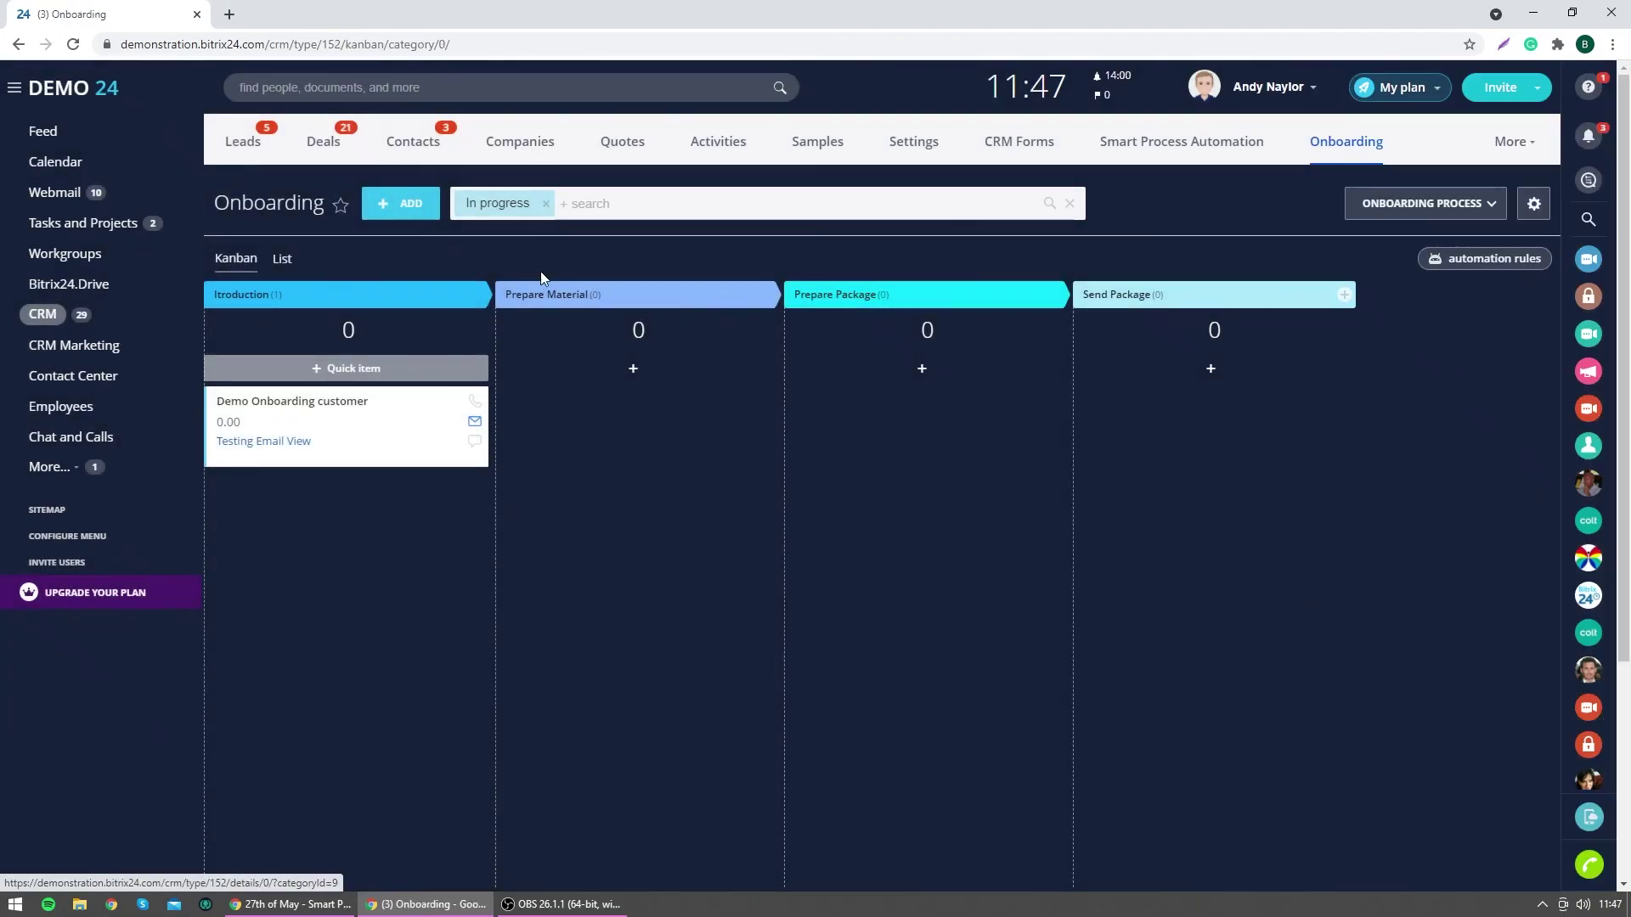
Open the Demo Onboarding customer item and the cisco system company linked to it.
{"action": "left_click", "coordinate": [332, 418]}
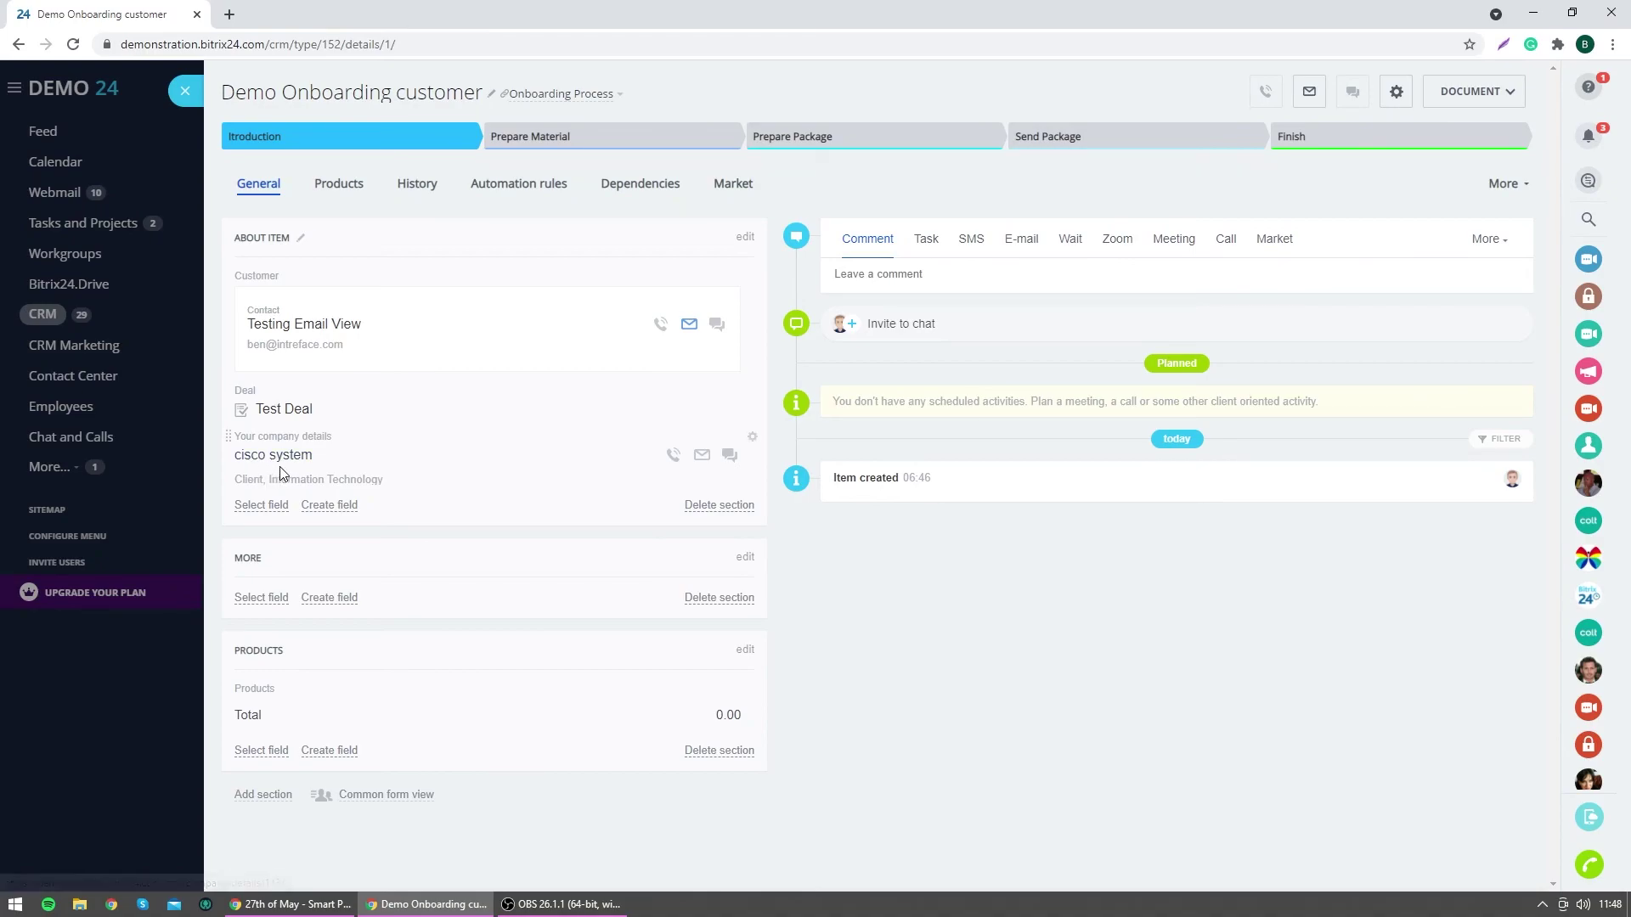
{"action": "left_click", "coordinate": [248, 455]}
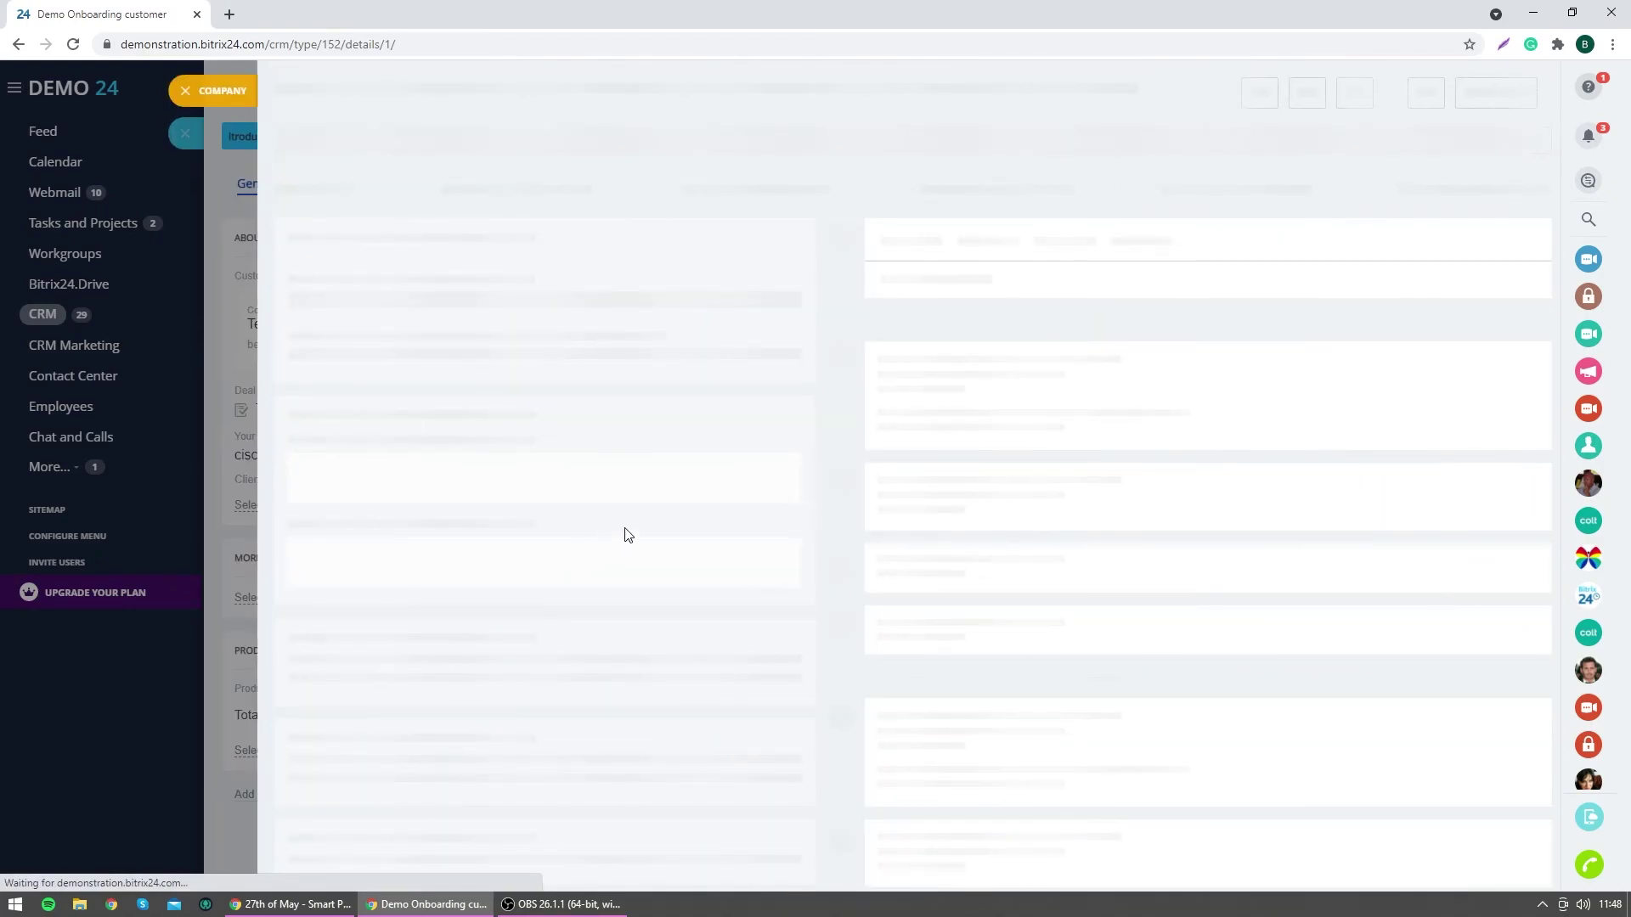
Review the Onboarding list and its available columns in the linked Test Deal, returning to the Demo Onboarding customer item.
{"action": "left_click", "coordinate": [184, 93]}
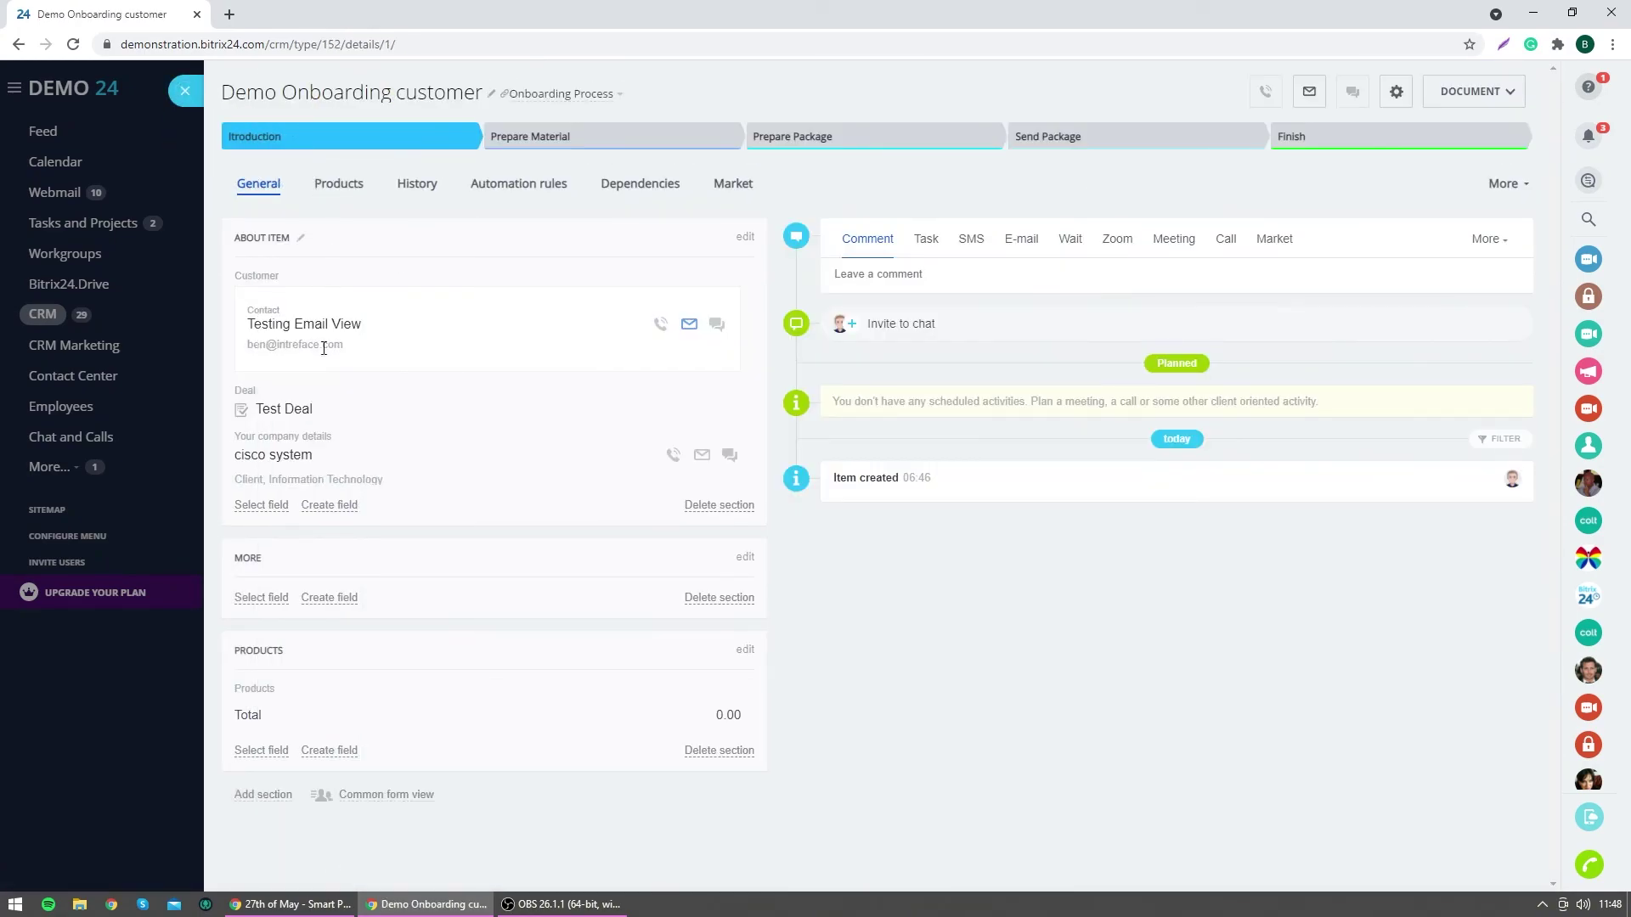
{"action": "left_click", "coordinate": [297, 410]}
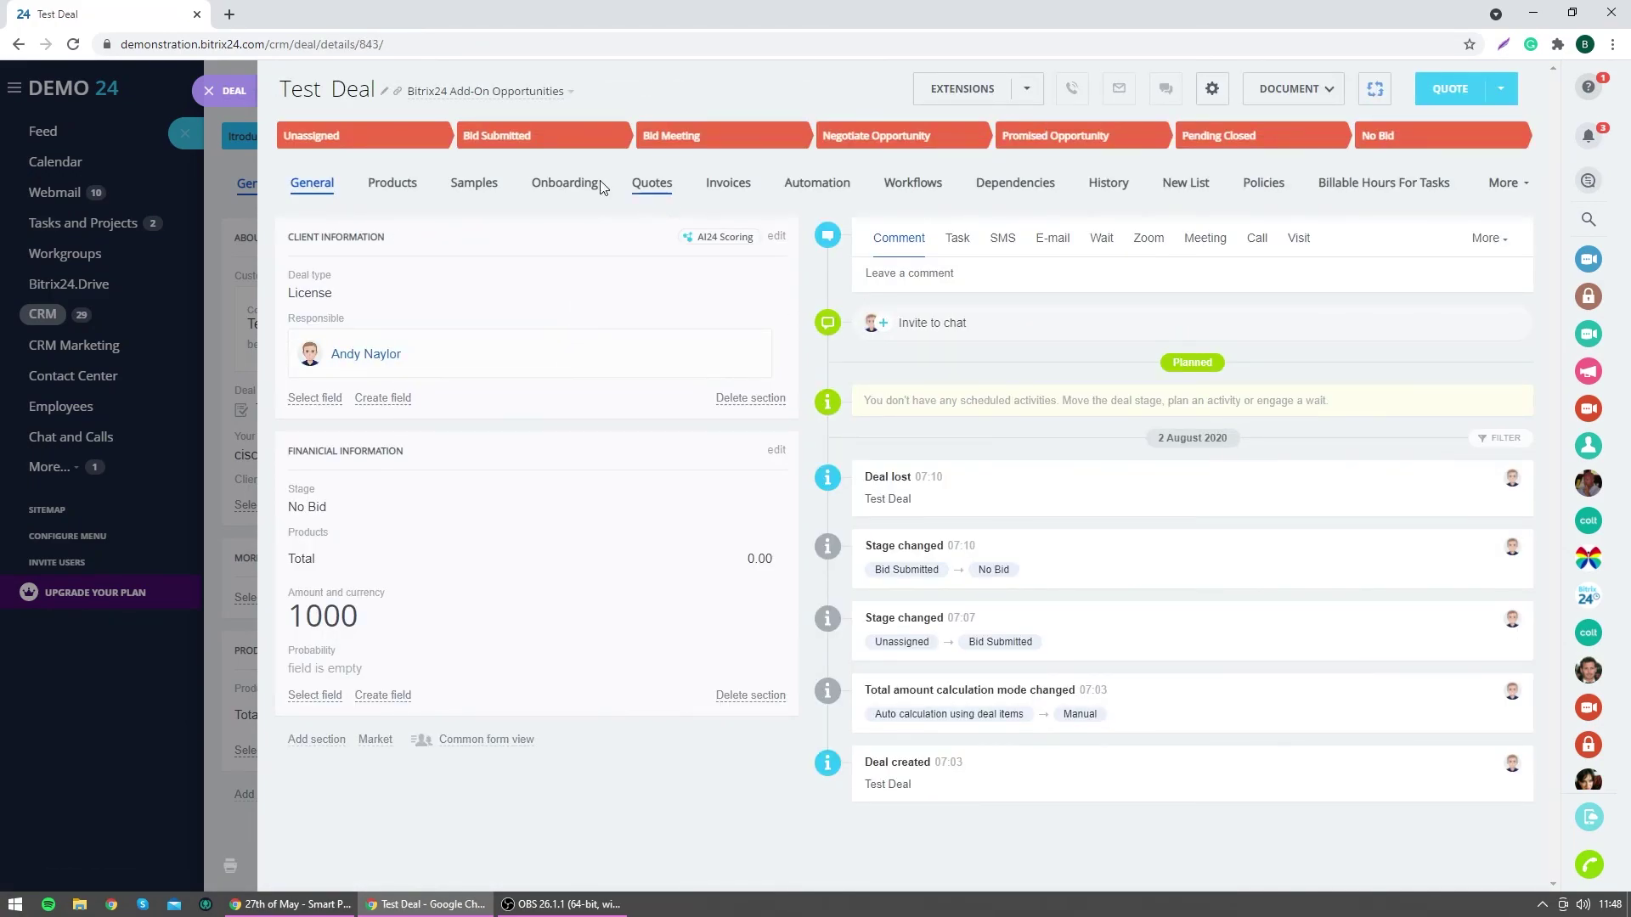
{"action": "left_click", "coordinate": [554, 194]}
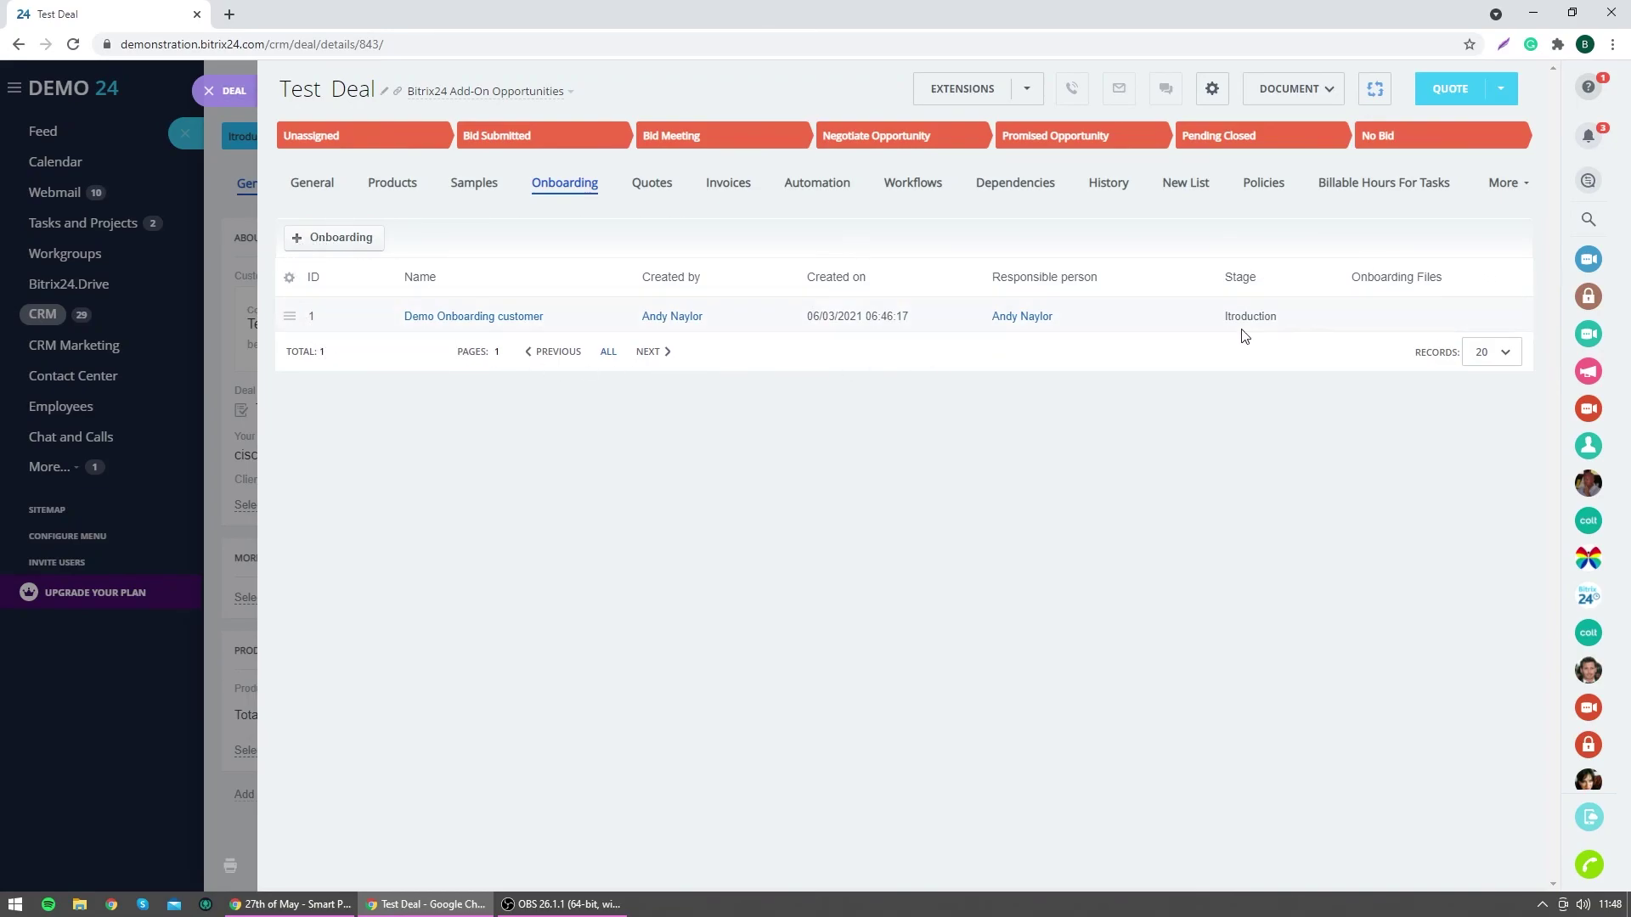
{"action": "left_click", "coordinate": [289, 280]}
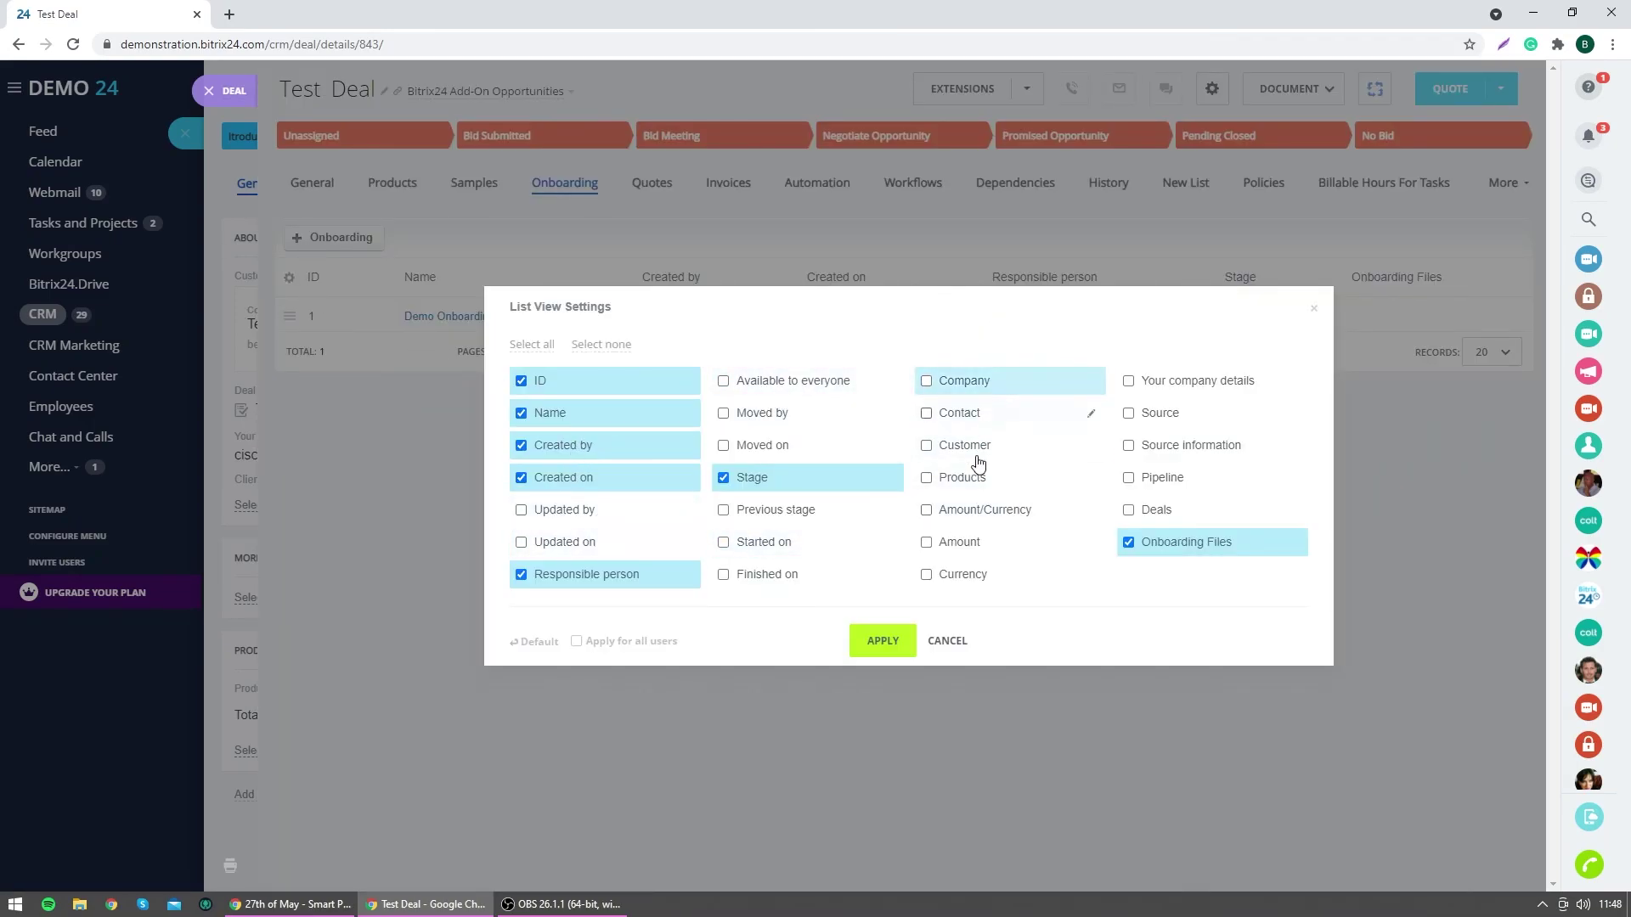
{"action": "left_click", "coordinate": [931, 642]}
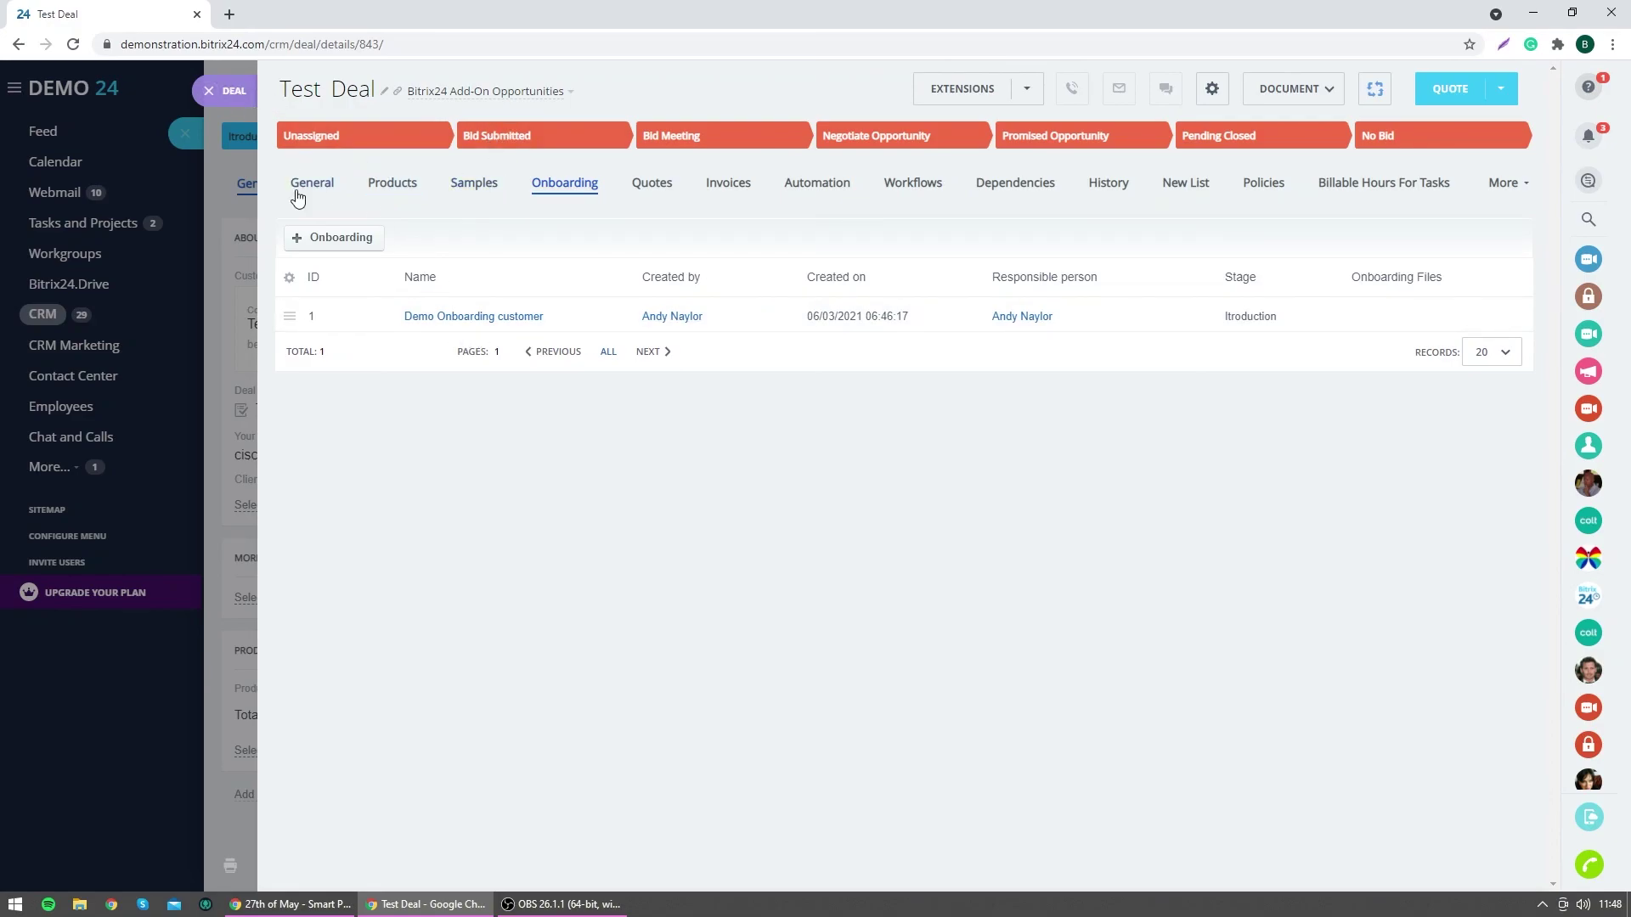
{"action": "left_click", "coordinate": [473, 316]}
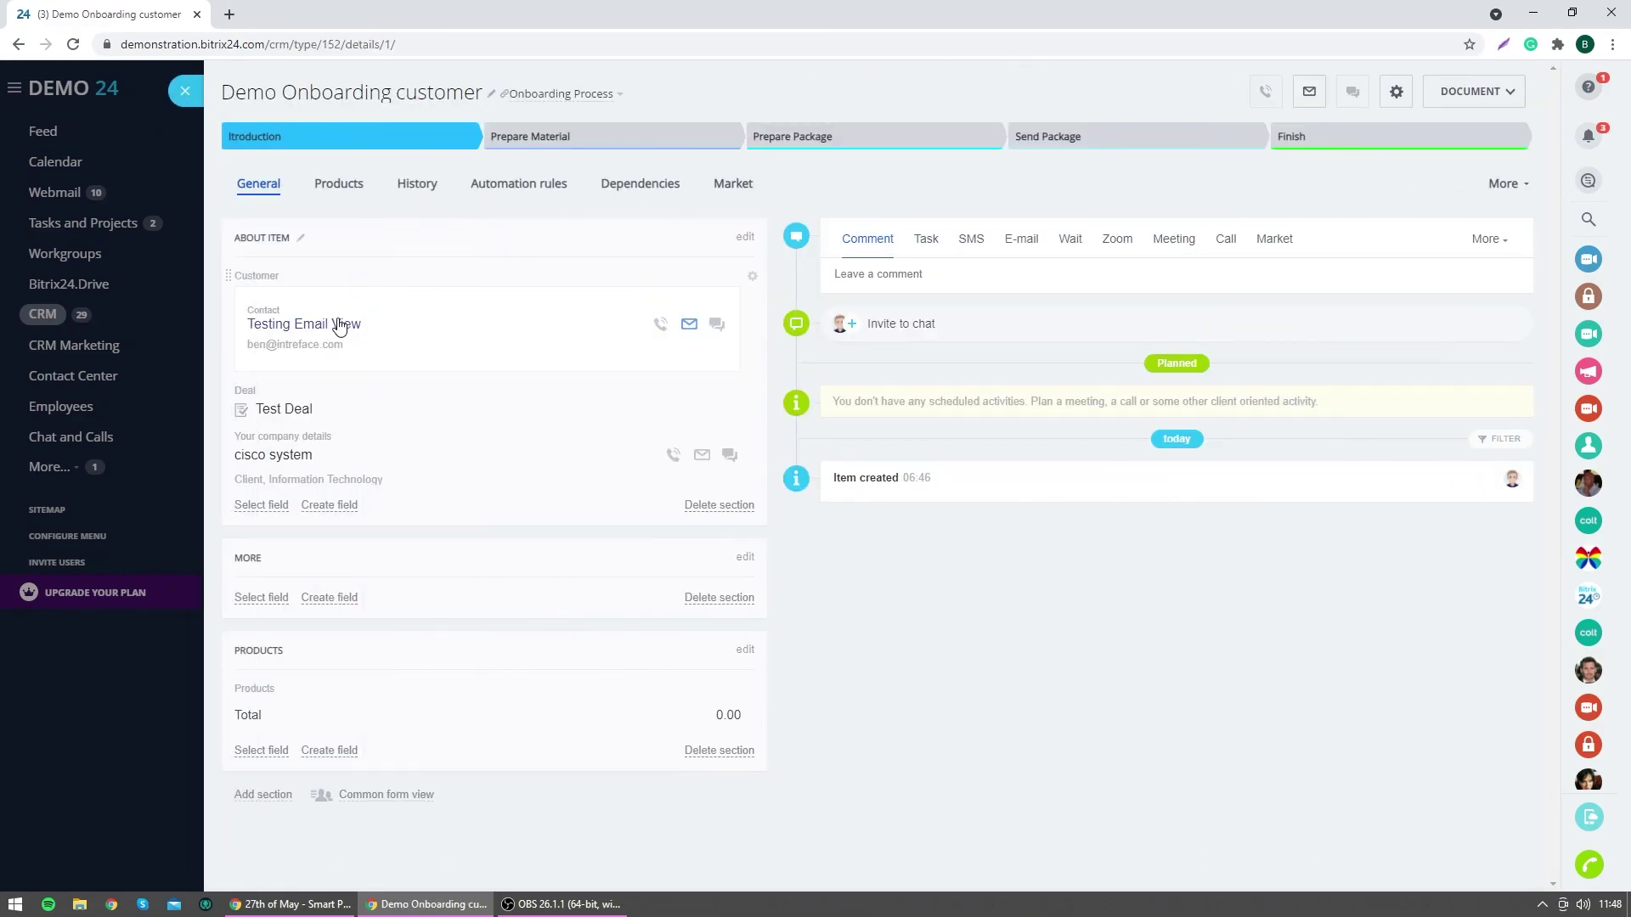
Review the Onboarding list of the item's linked customer contact and close the contact record.
{"action": "left_click", "coordinate": [344, 325]}
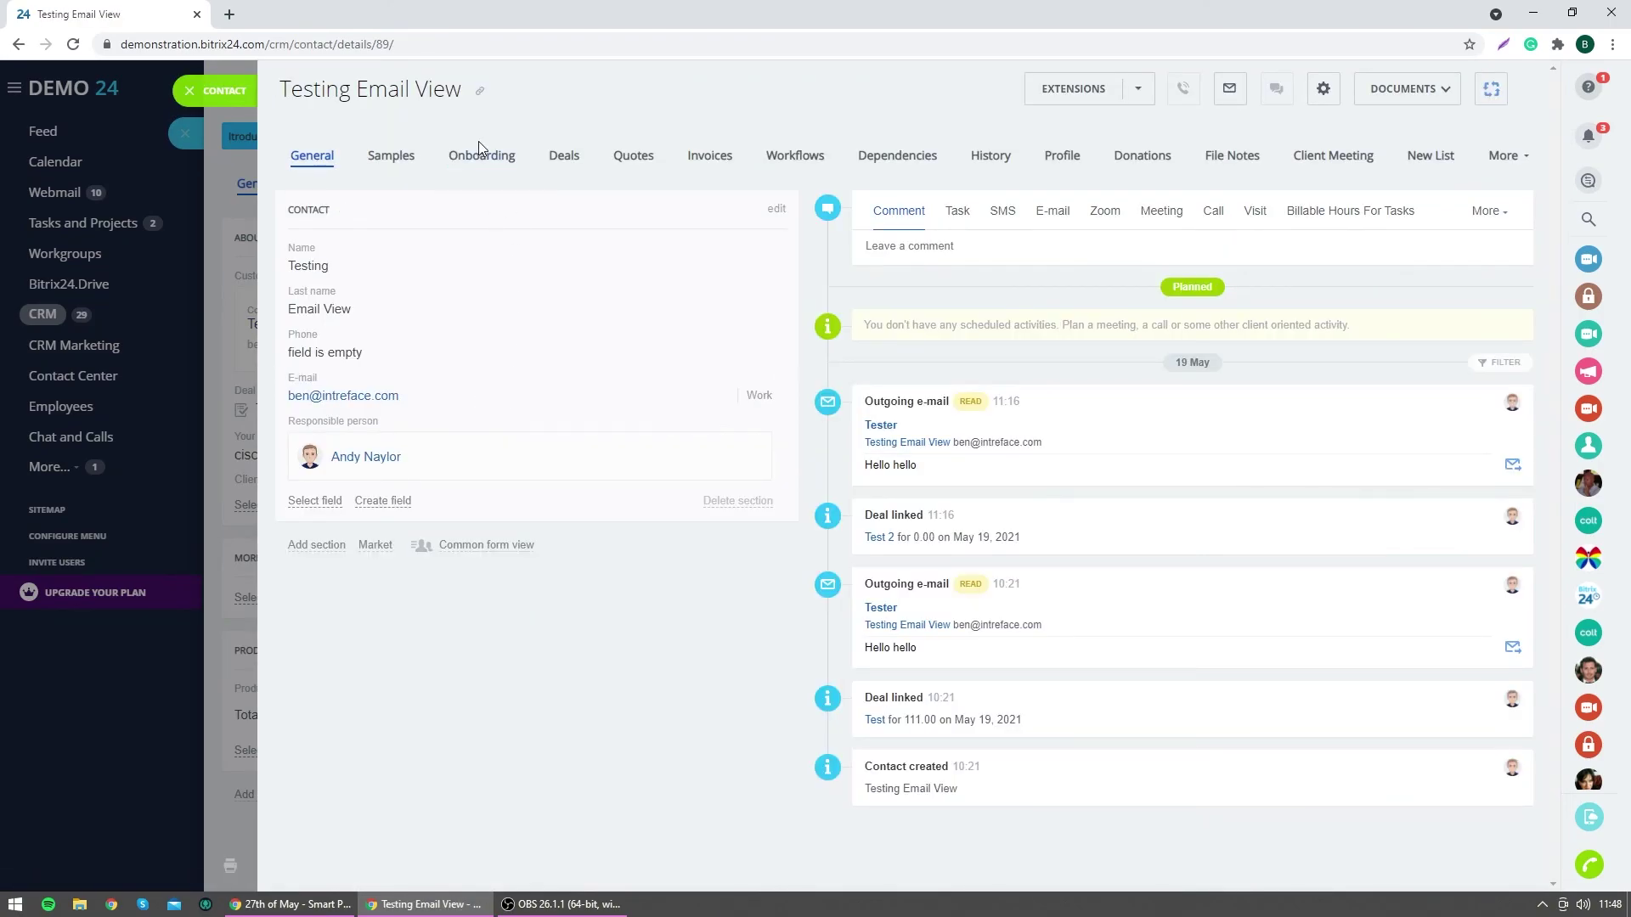
{"action": "left_click", "coordinate": [481, 156]}
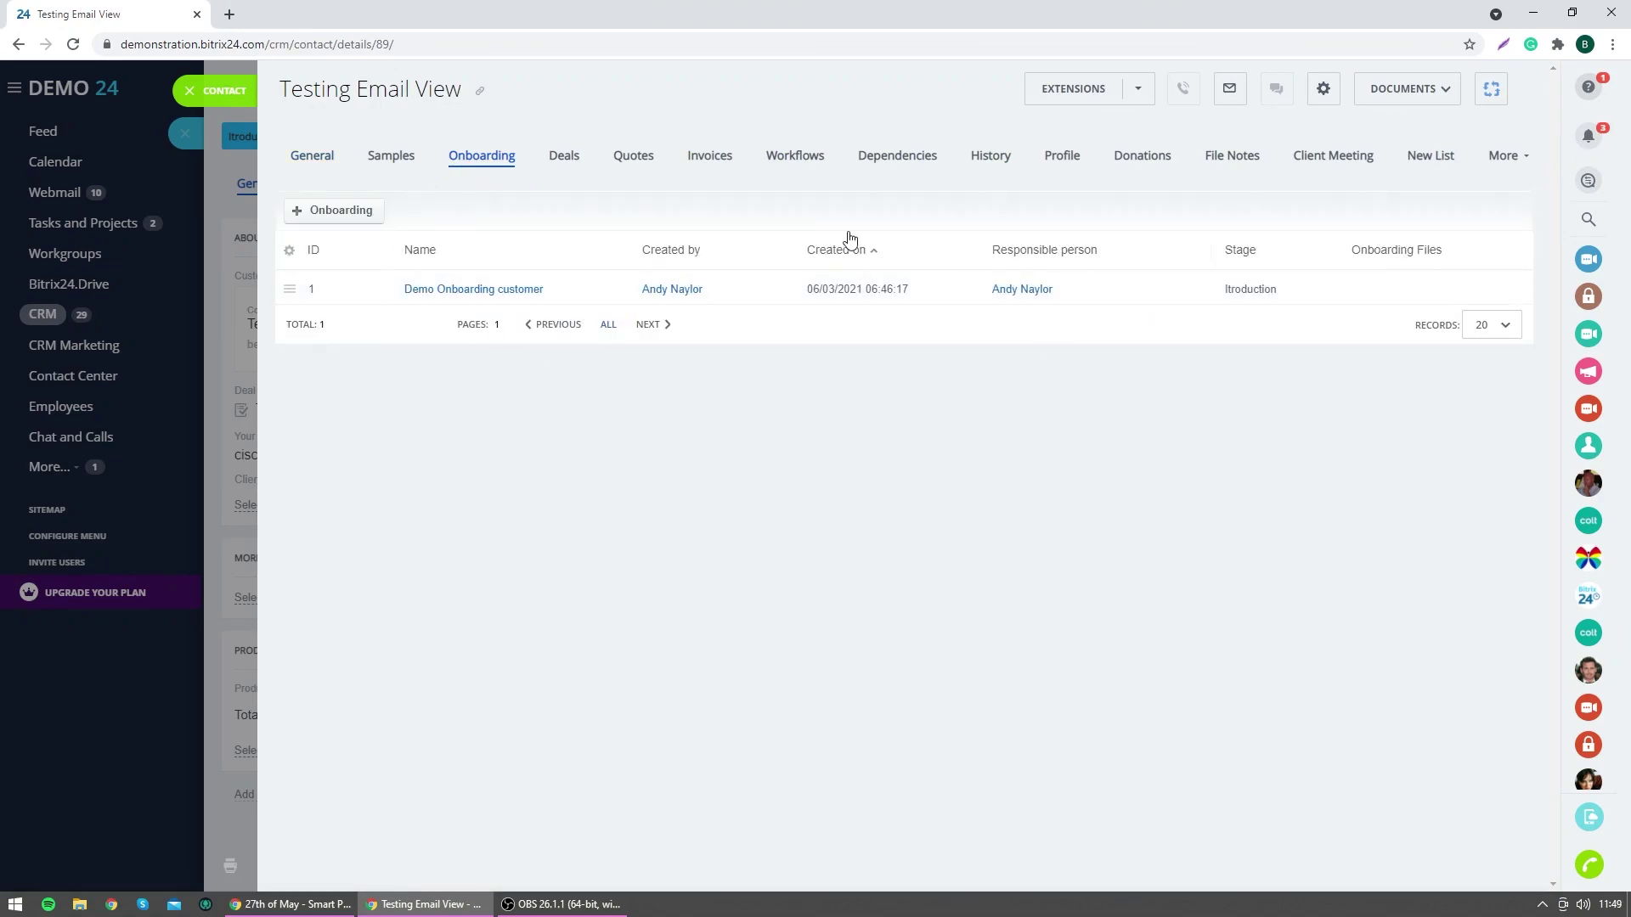
{"action": "left_click", "coordinate": [235, 91]}
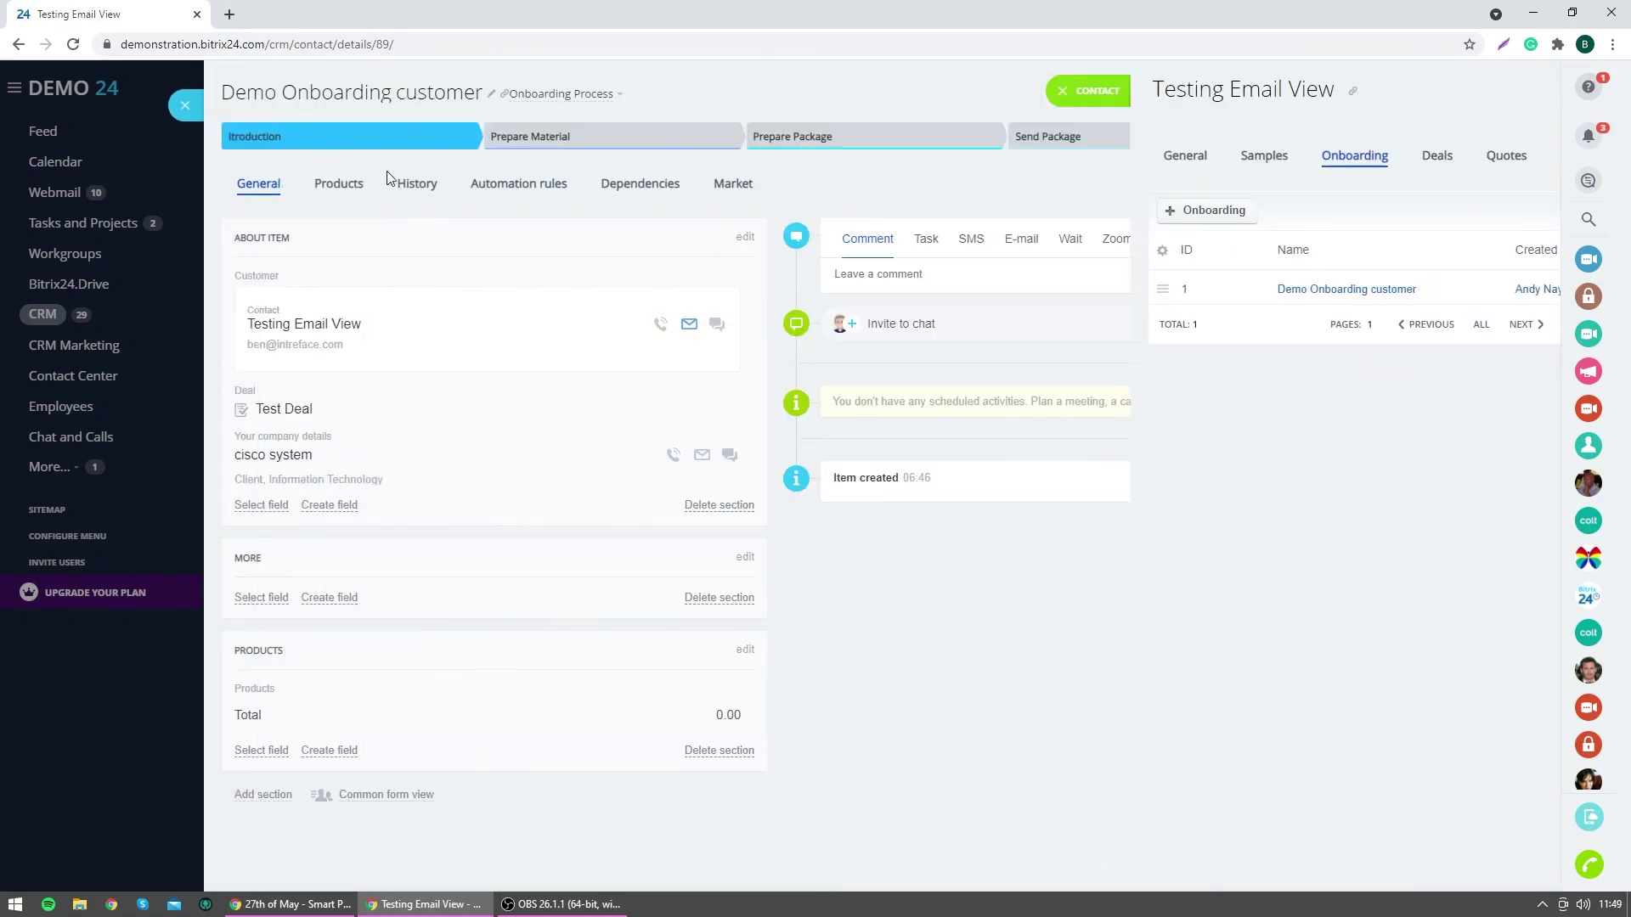